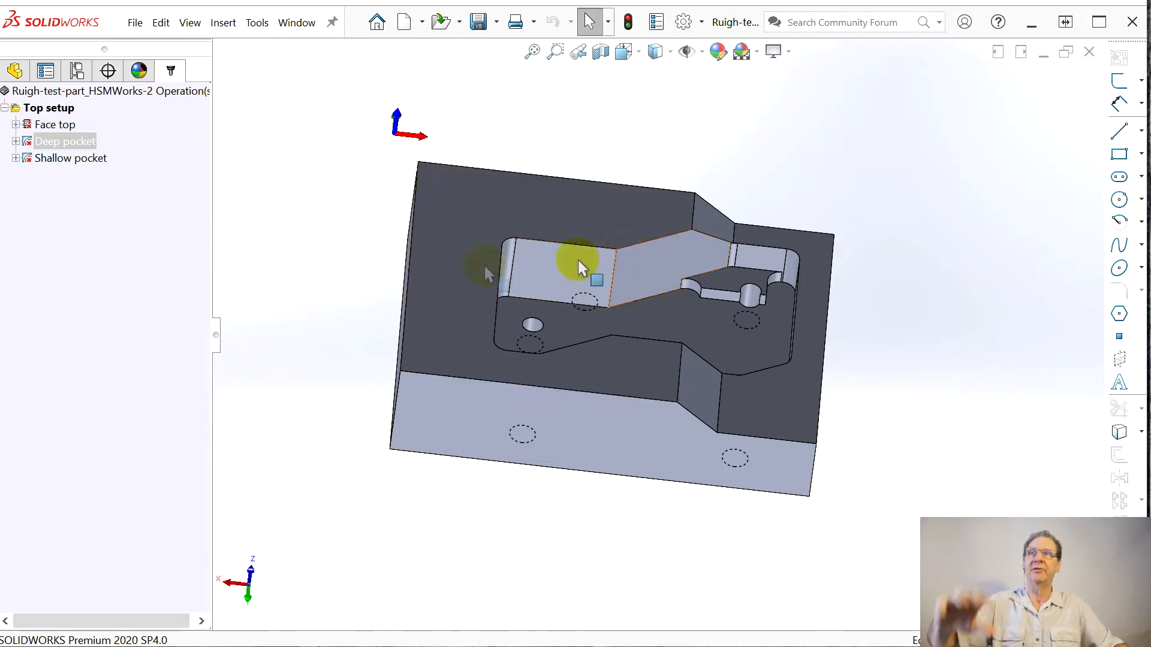
Step: Generate the toolpaths for the Face top, Deep pocket and Shallow pocket operations together
left_click(51, 125)
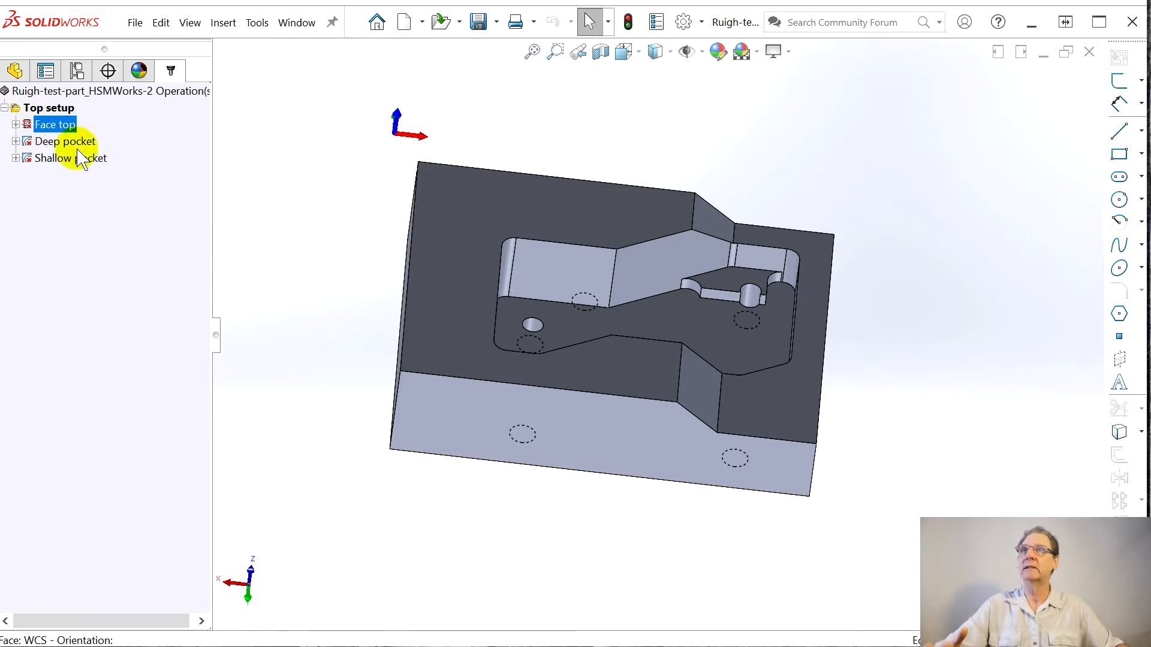
left_click(73, 144)
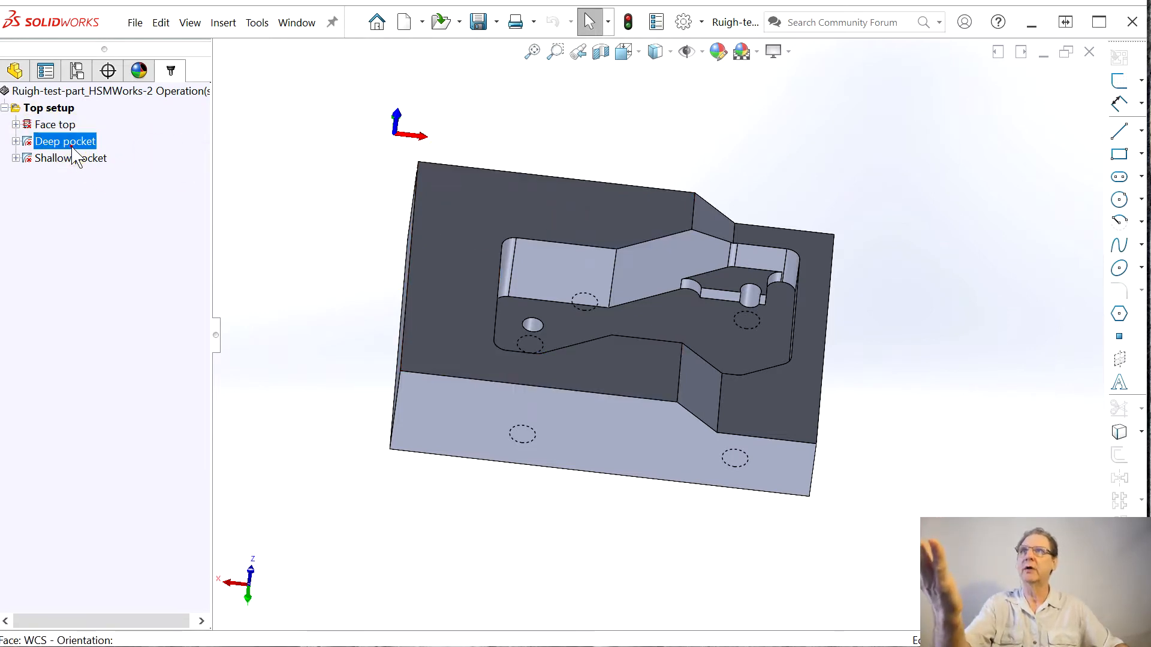
left_click(75, 161)
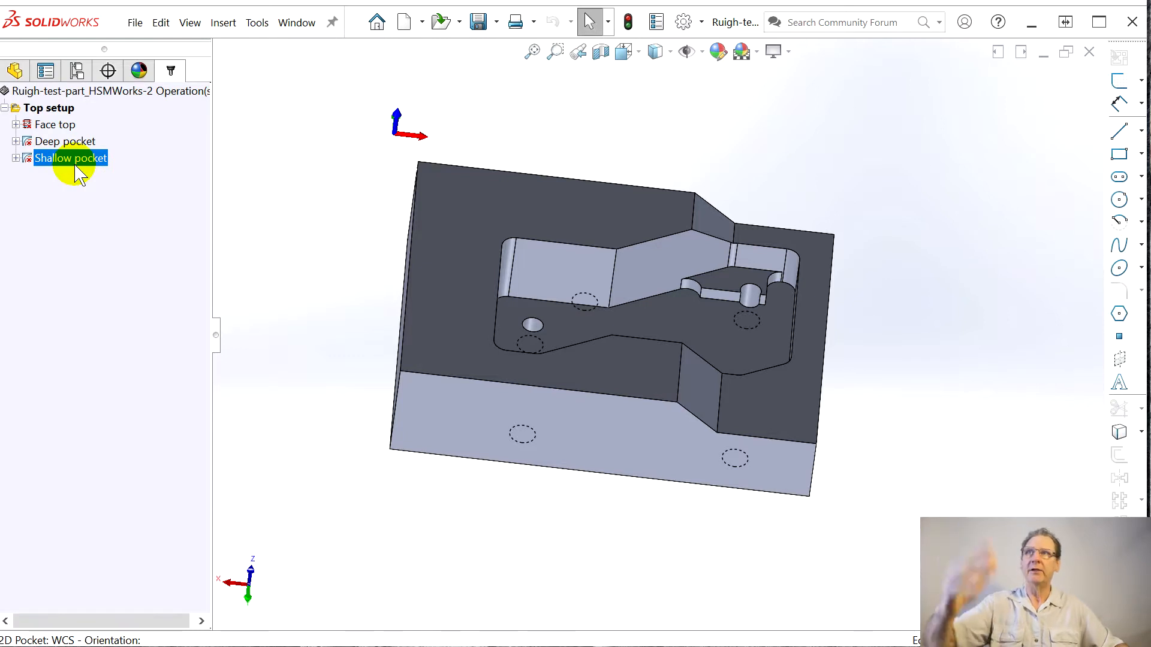
left_click(64, 128, "shift")
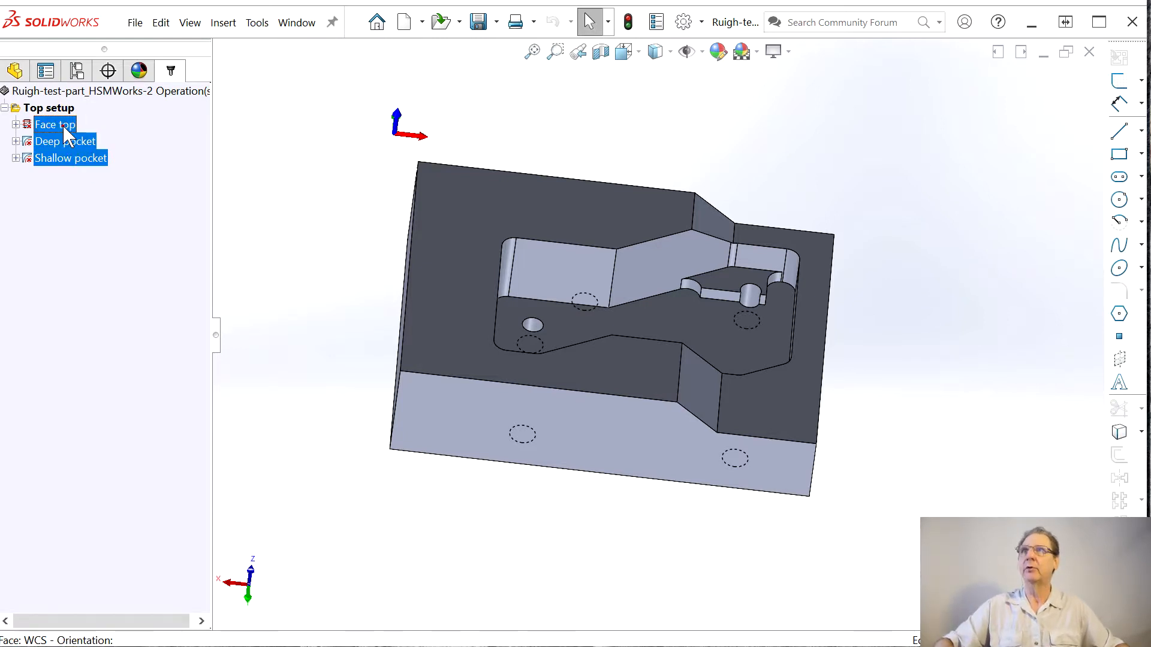
right_click(65, 128)
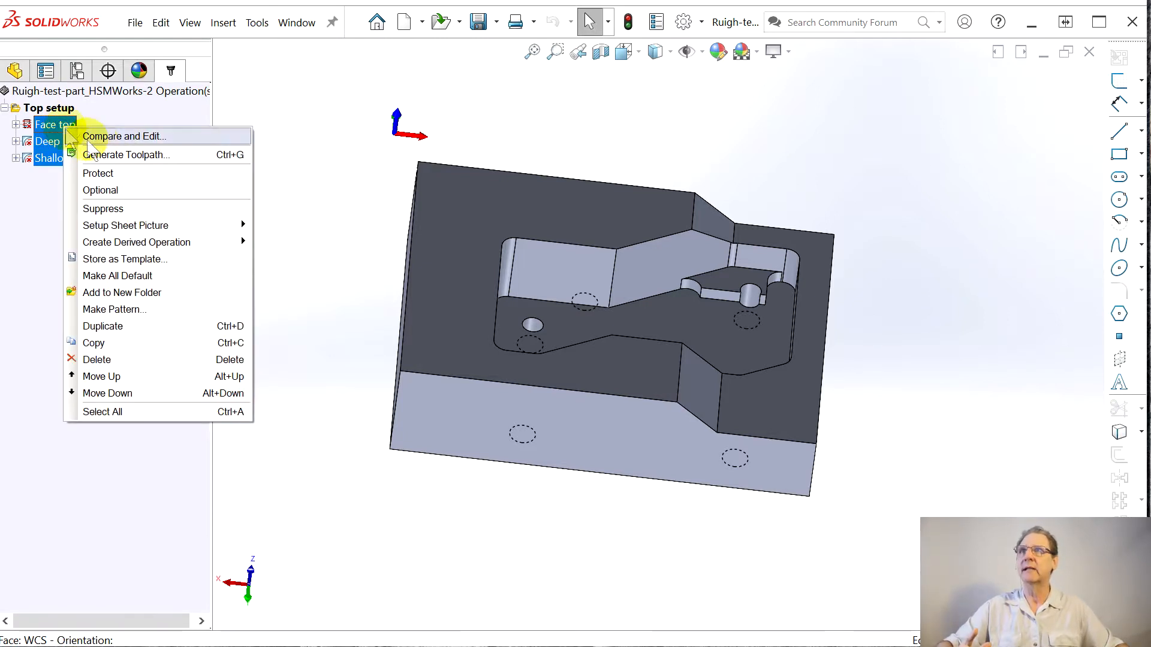
left_click(124, 155)
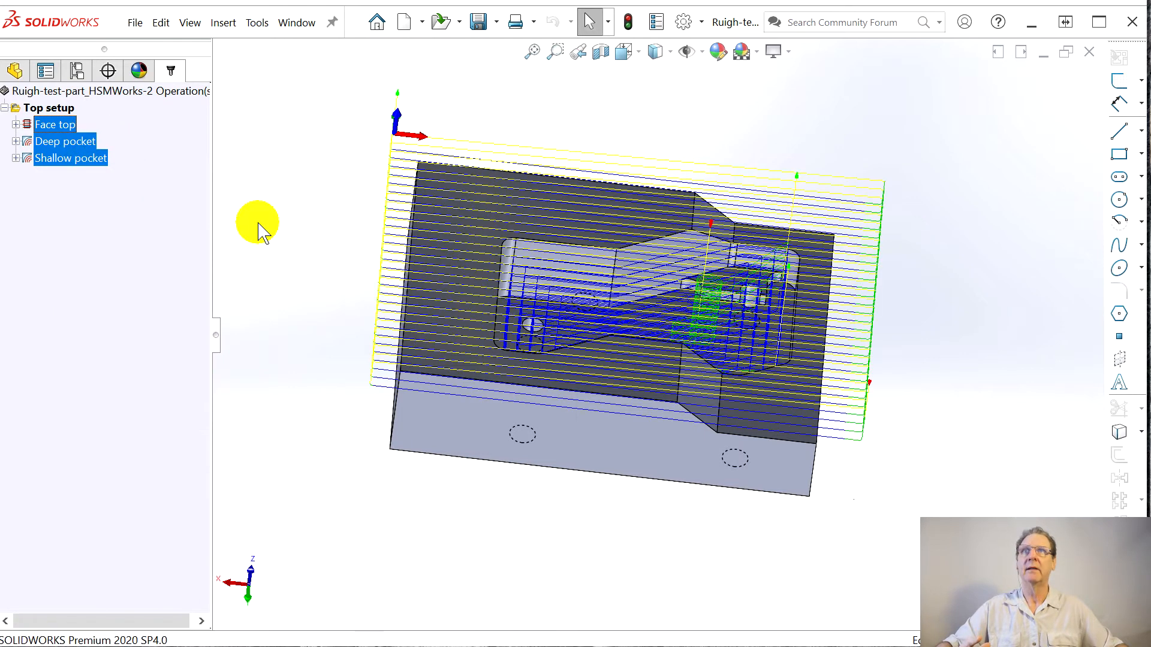
Step: Inspect the Deep pocket, Shallow pocket and Face top toolpaths on the part one at a time
left_click(69, 144)
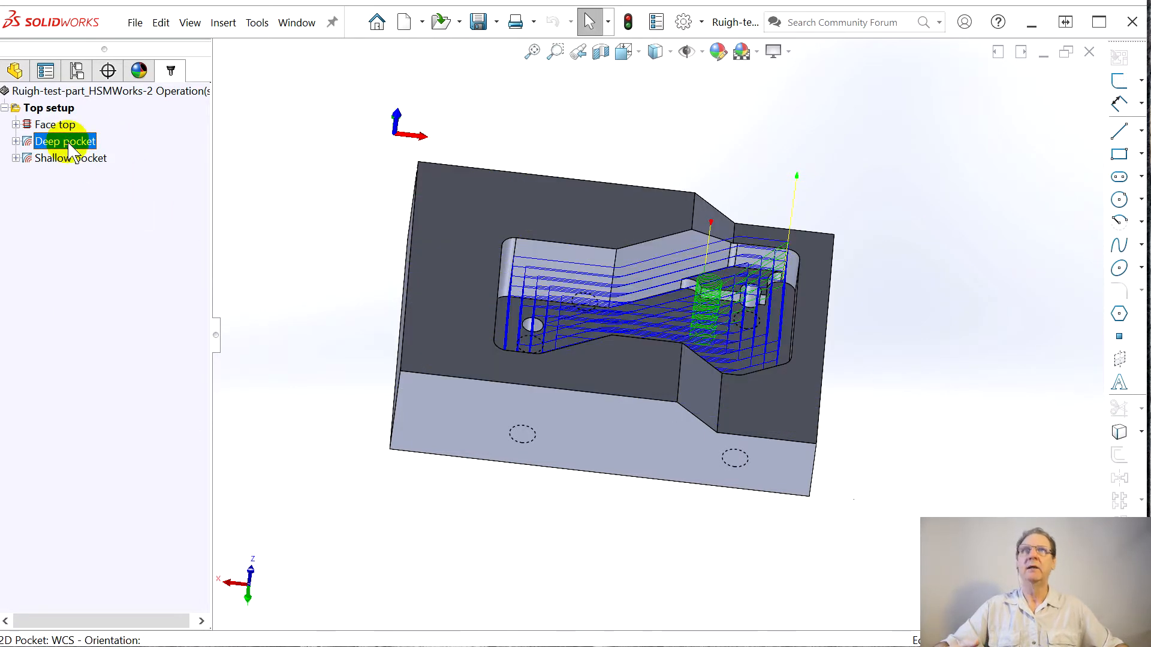
left_click(71, 160)
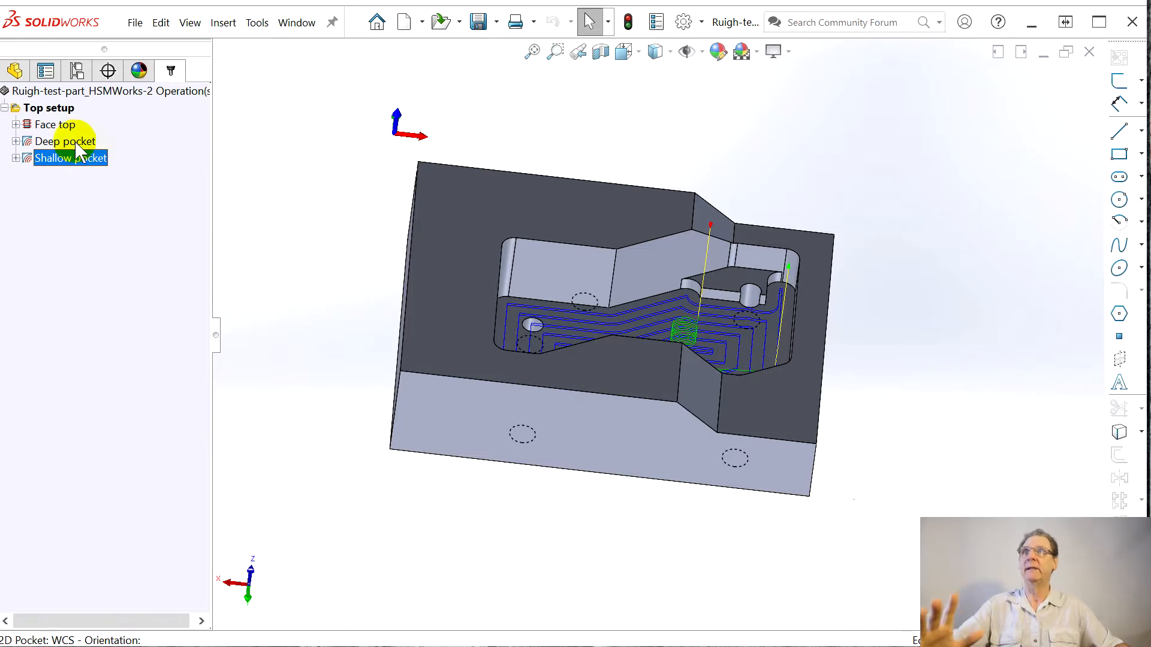
left_click(54, 125)
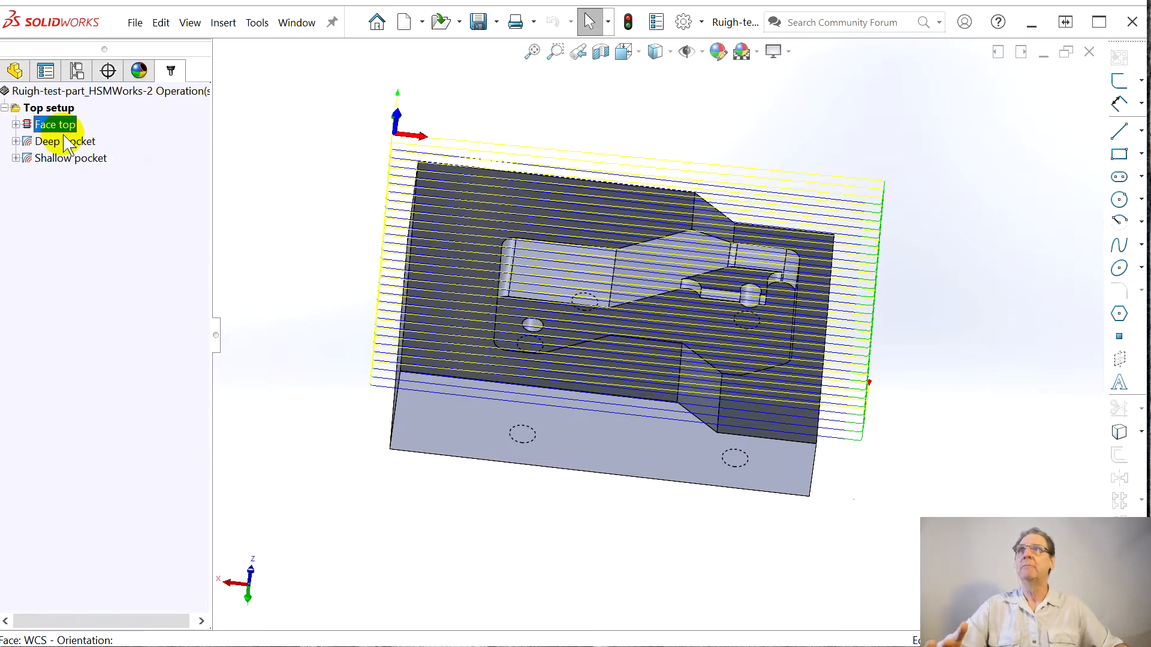
middle_click_drag(648, 304, 577, 310)
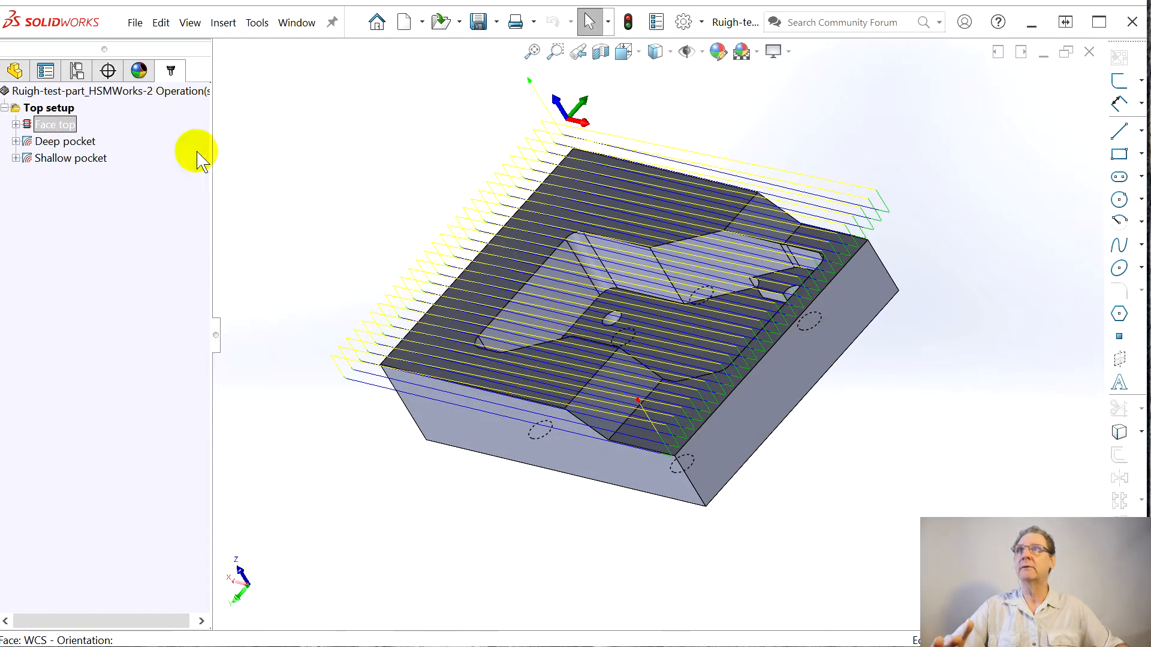
Step: Inspect the Top setup's stock around the part from several angles and recheck the Deep pocket and Shallow pocket toolpaths
left_click(60, 109)
middle_click_drag(545, 287, 606, 262)
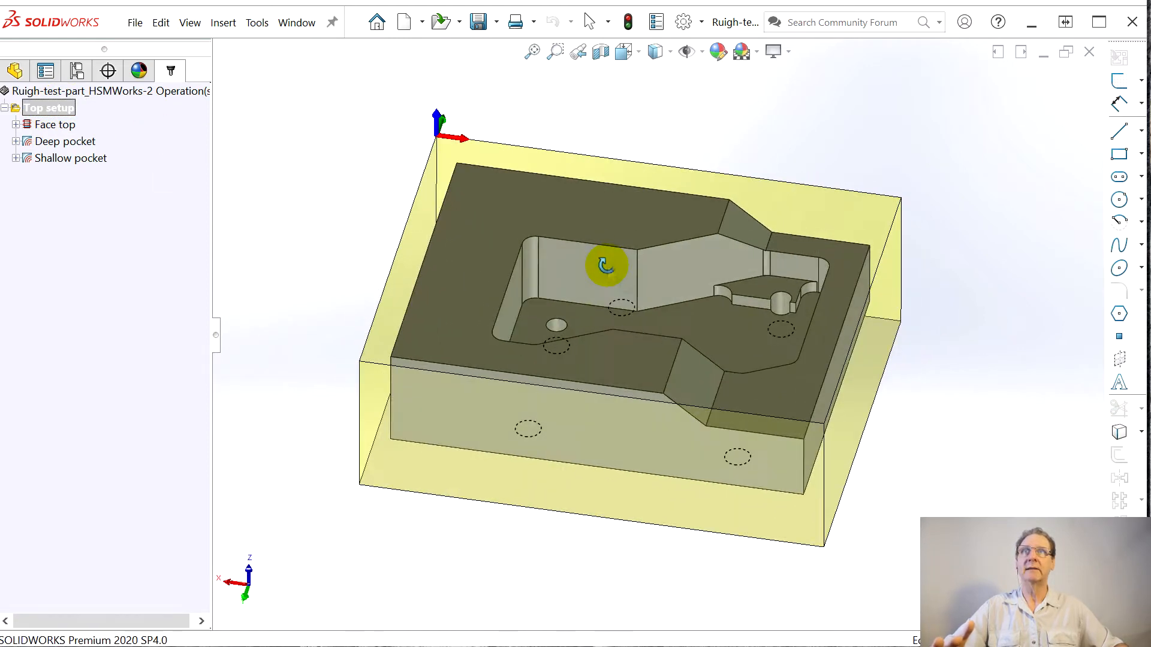
middle_click_drag(504, 290, 419, 188)
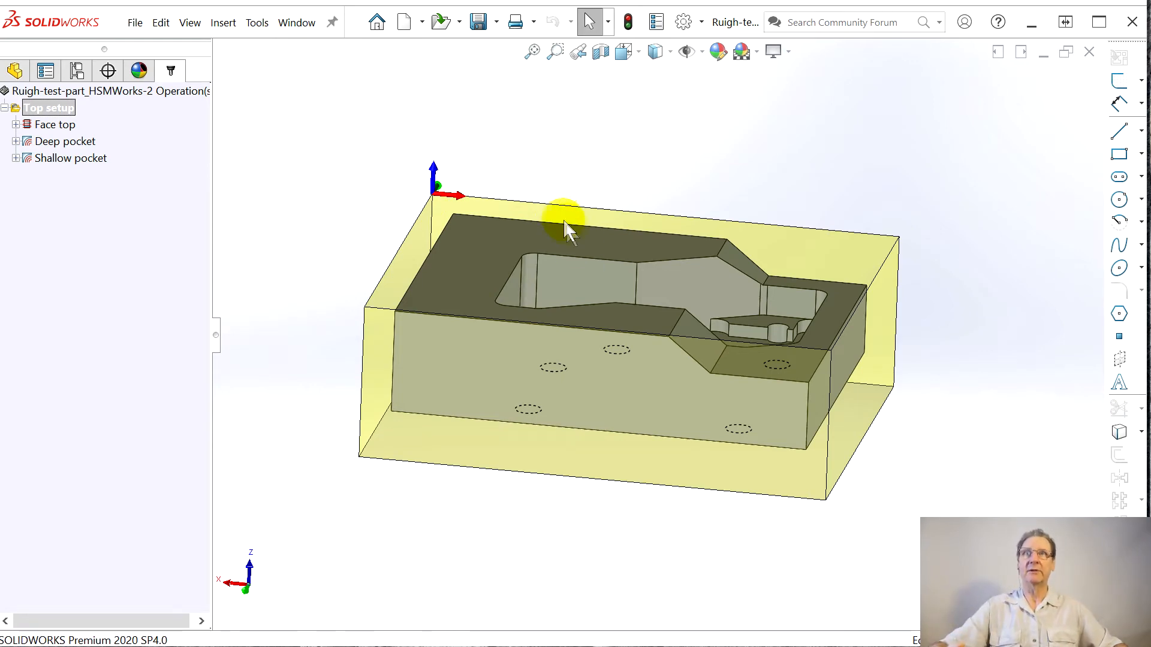
middle_click_drag(623, 303, 608, 304)
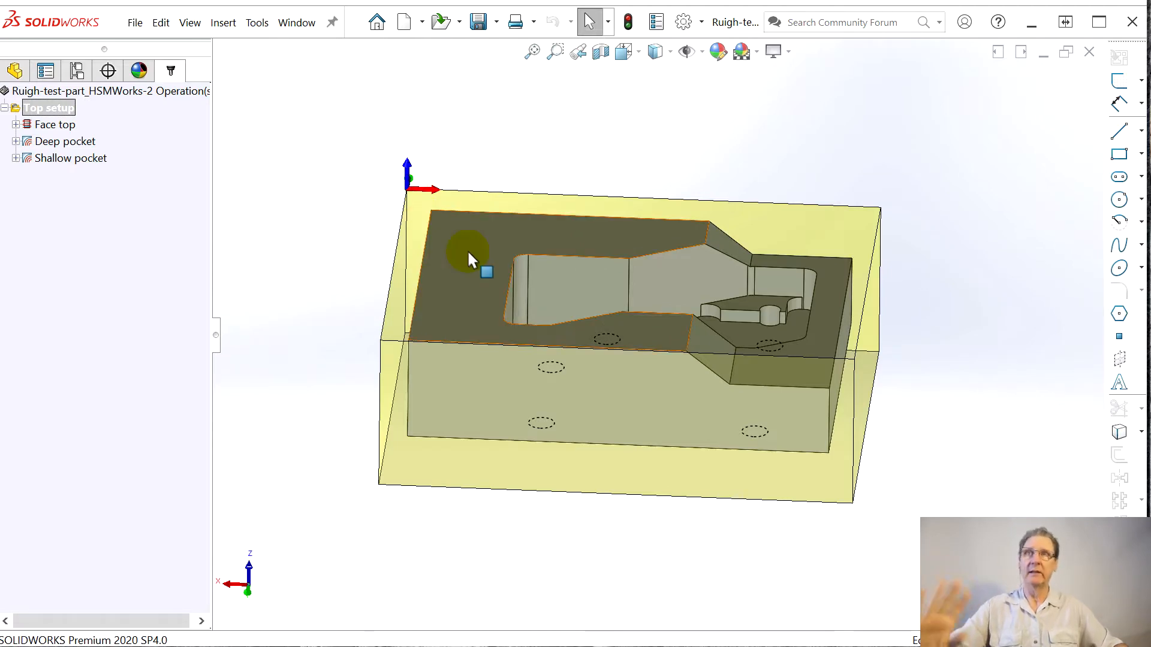
mouse_move(473, 344)
middle_mouse_down()
mouse_move(470, 322)
mouse_move(465, 356)
middle_mouse_up()
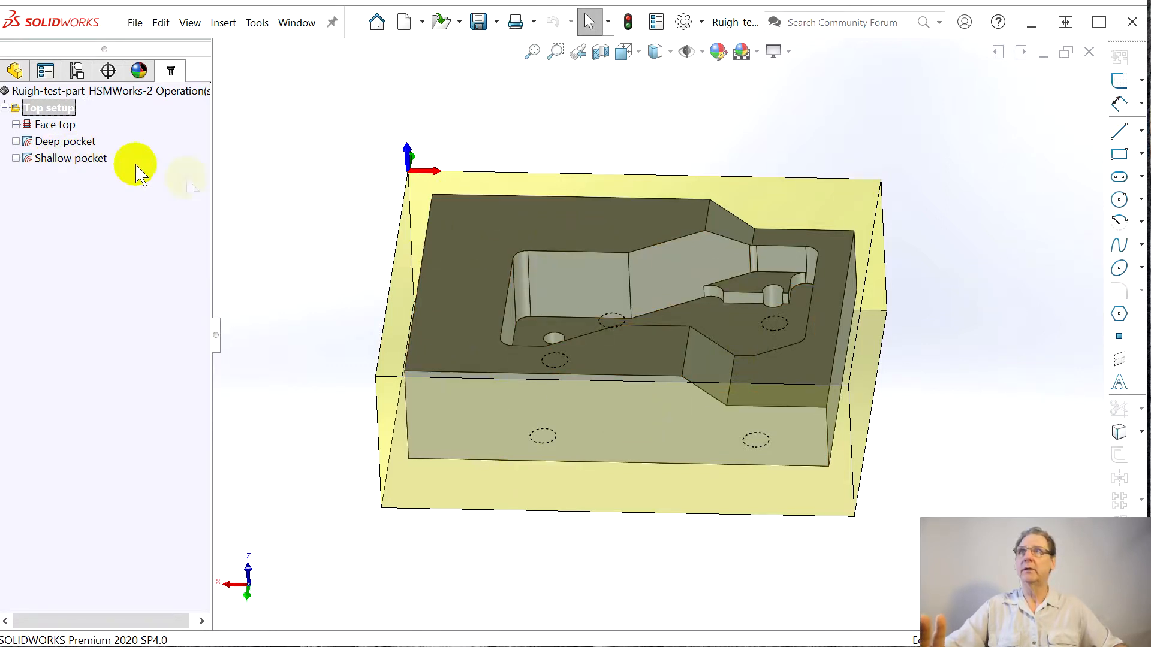
left_click(47, 125)
left_click(69, 141)
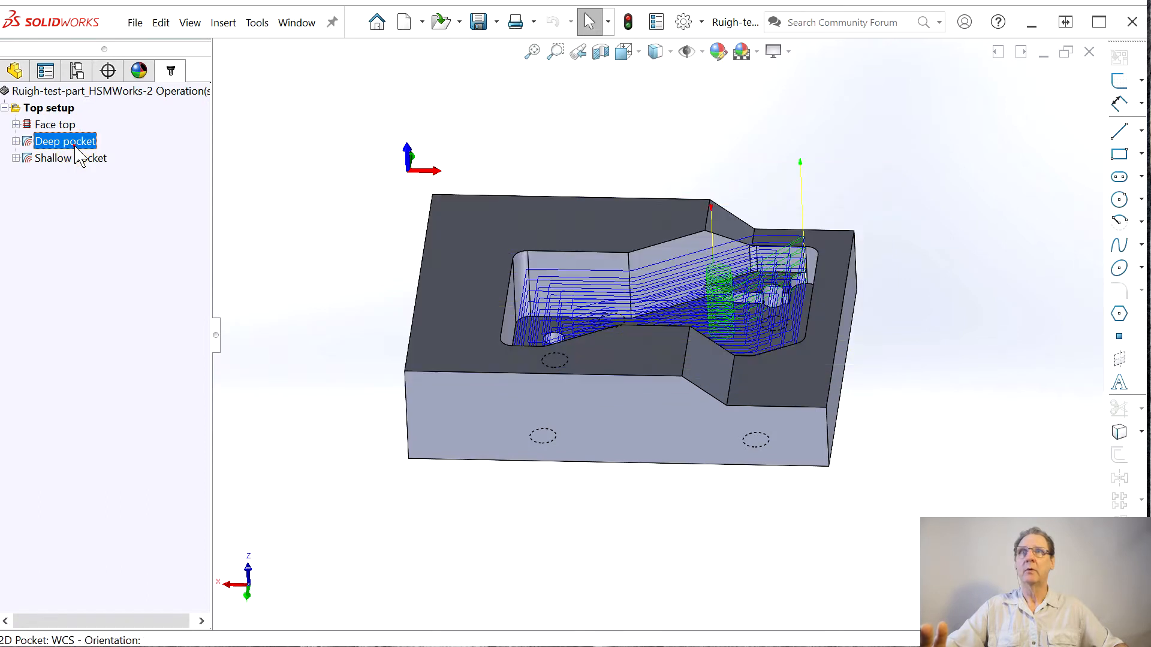
left_click(65, 158)
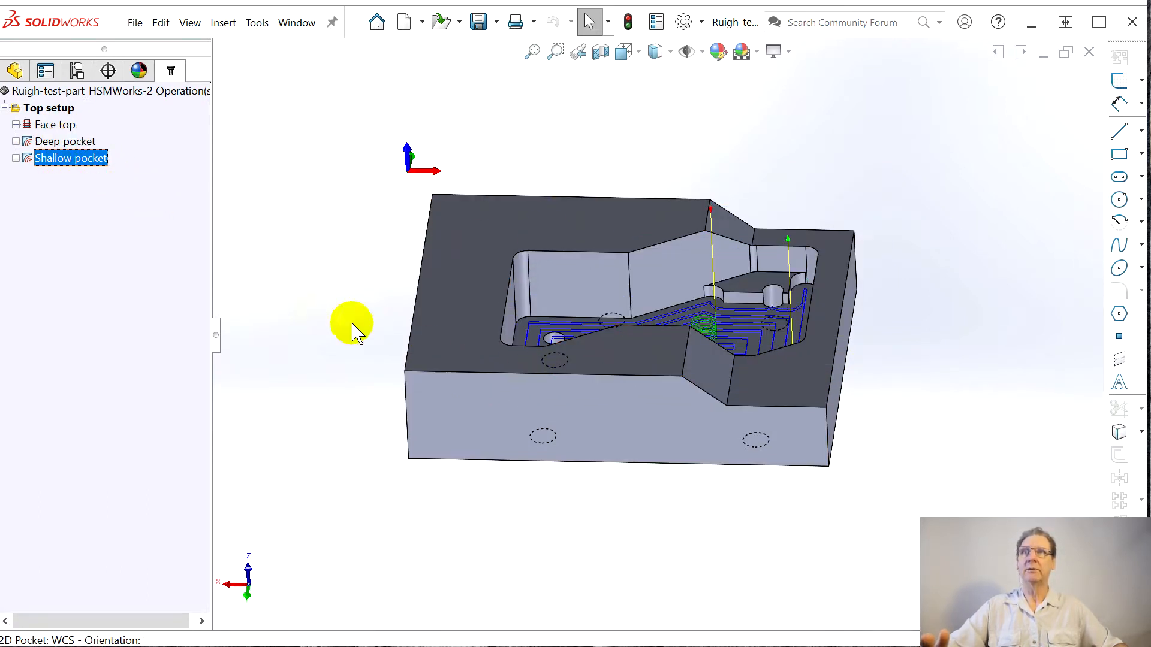
right_click(52, 160)
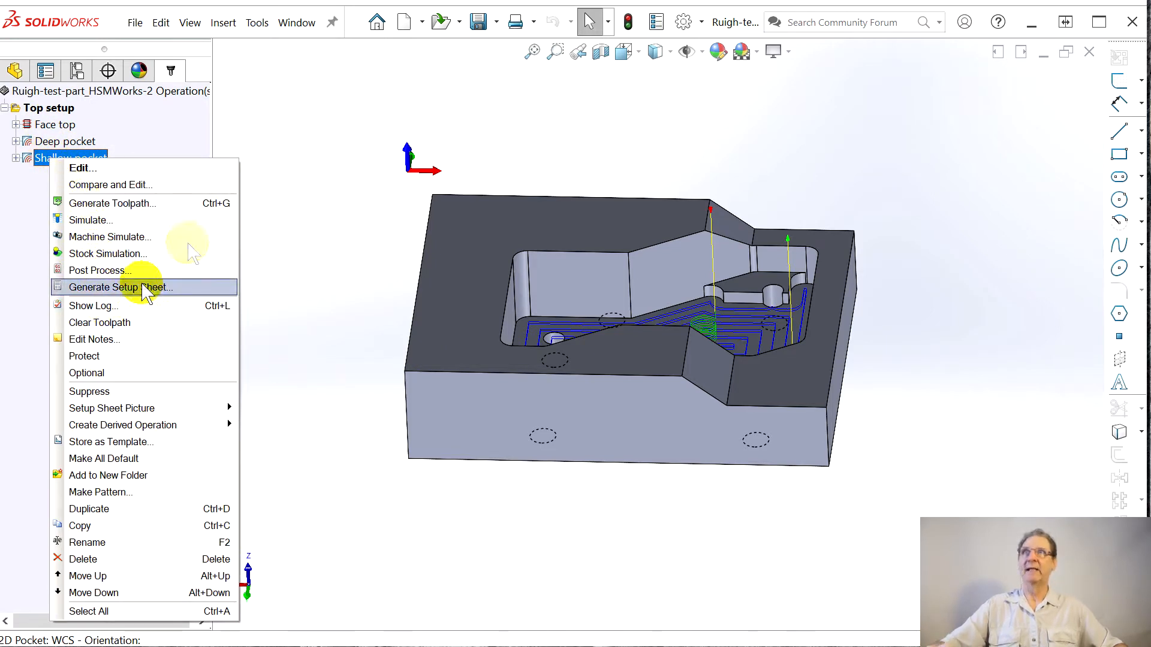
left_click(255, 25)
left_click(254, 25)
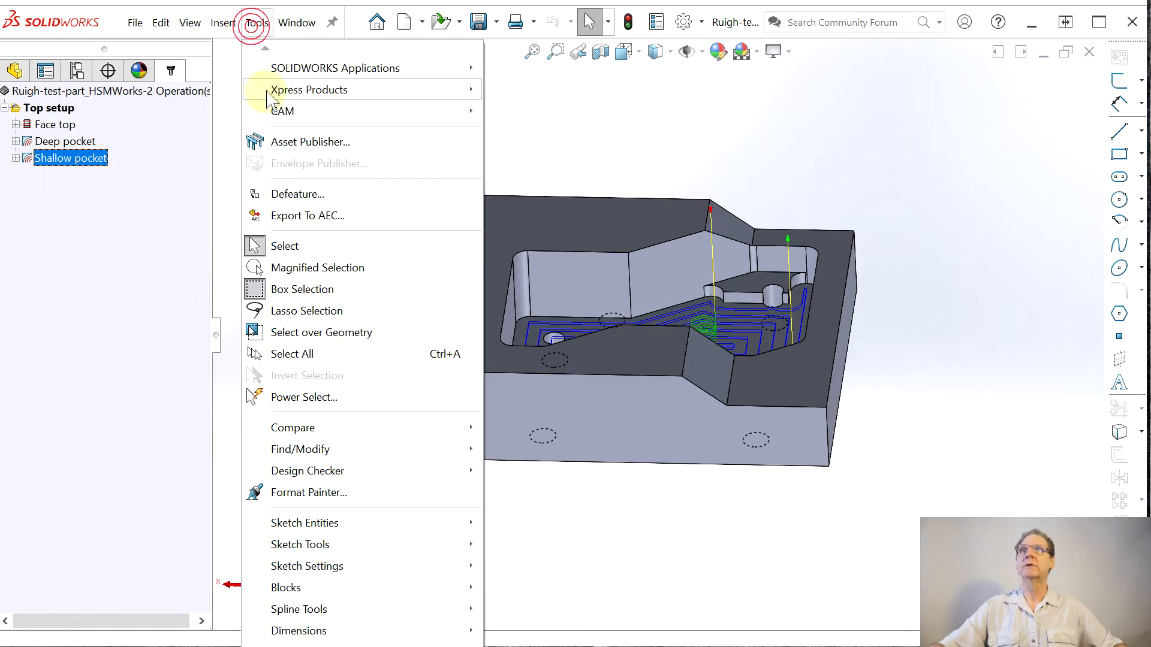
mouse_move(273, 112)
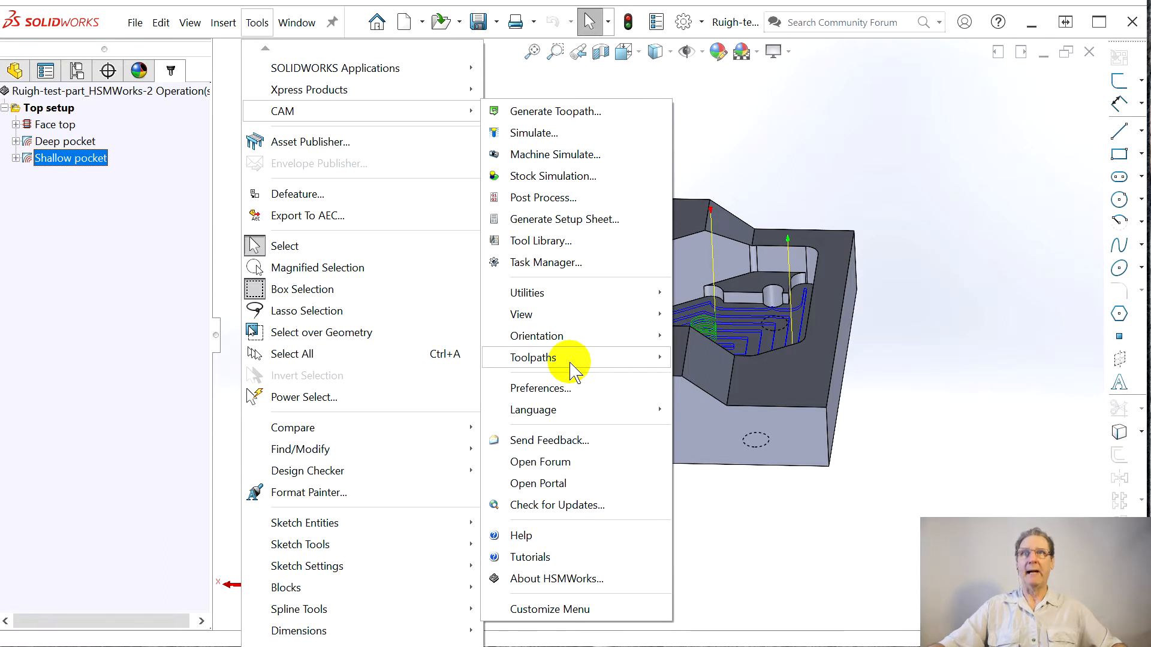
mouse_move(593, 360)
mouse_move(727, 387)
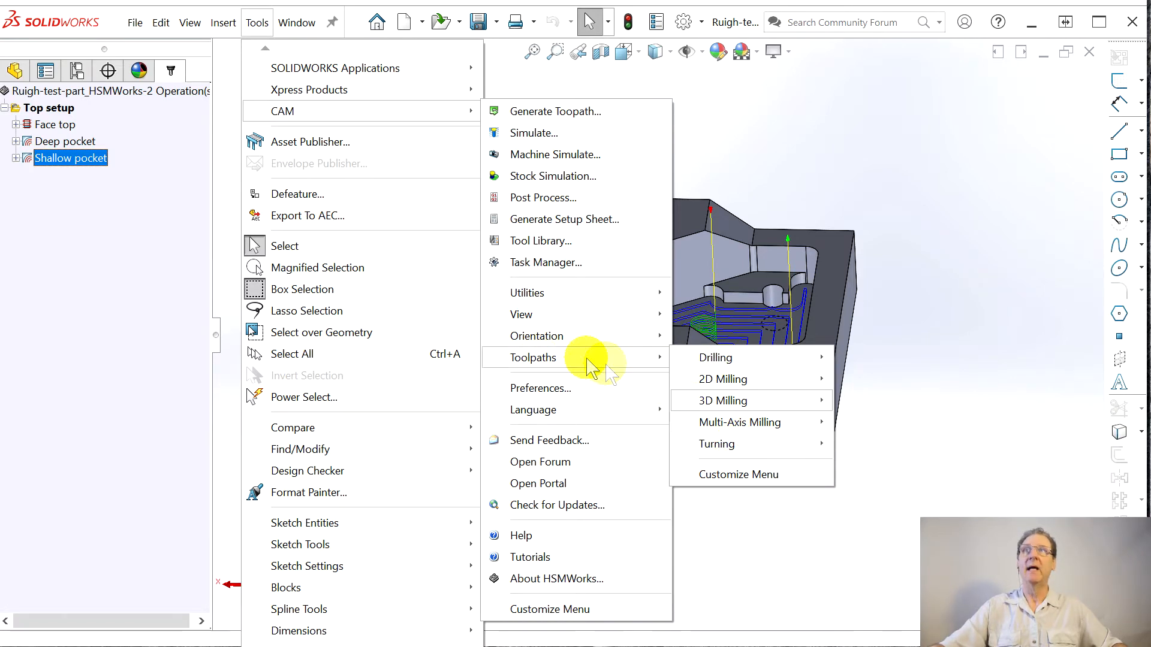
left_click(48, 109)
right_click(46, 110)
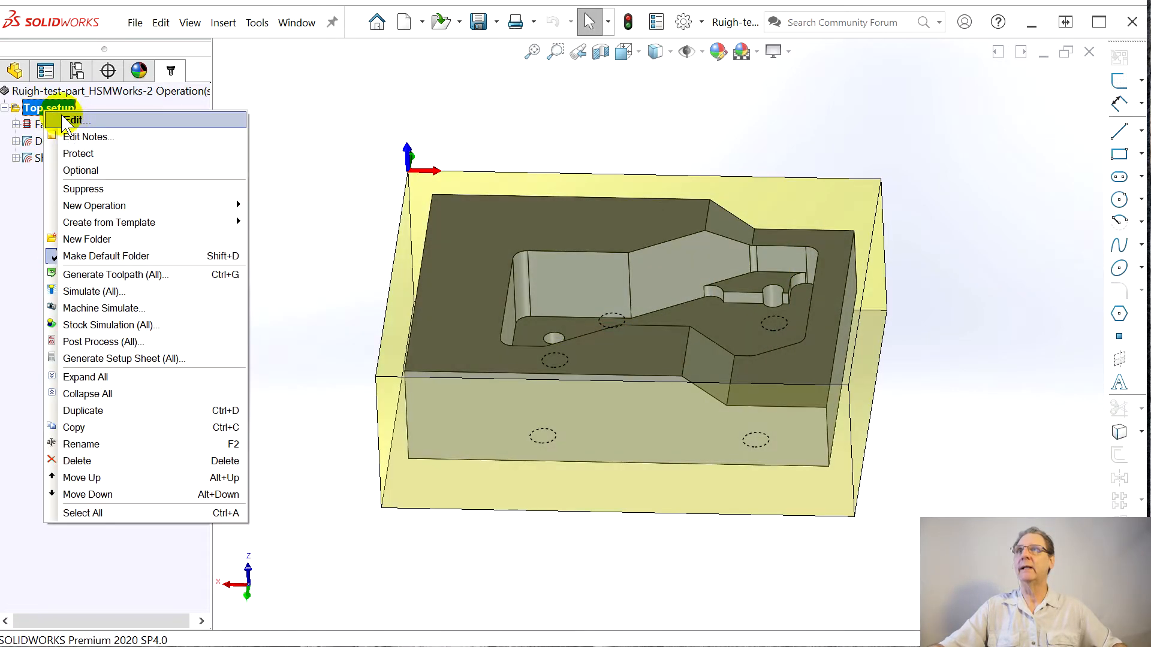
mouse_move(137, 208)
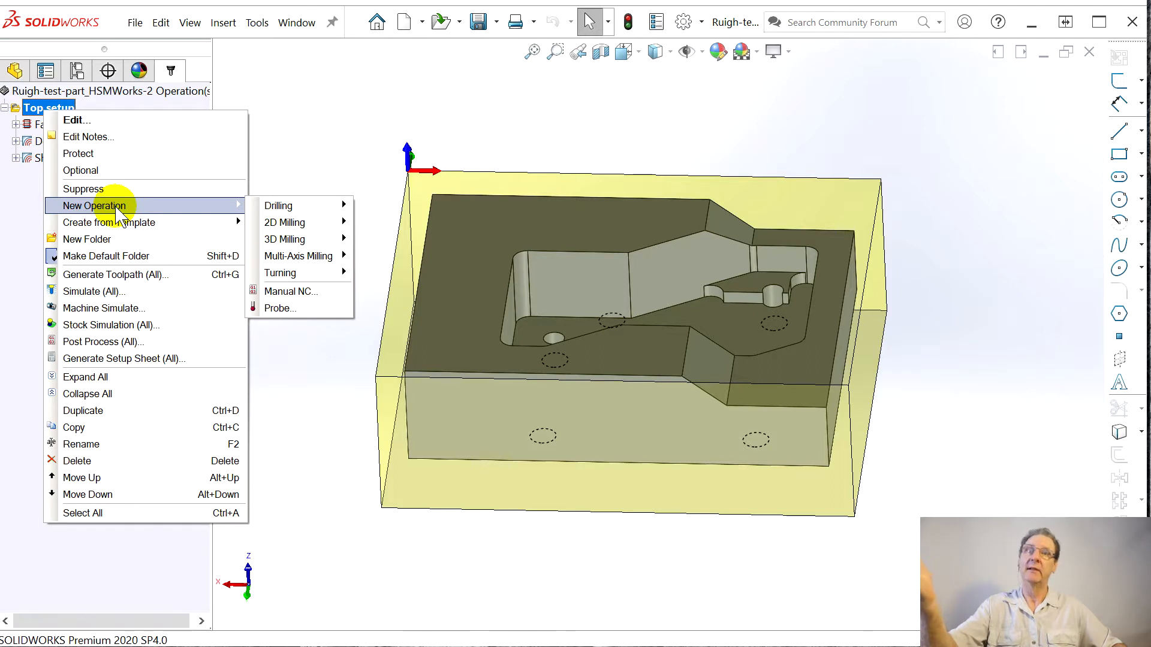
right_click(57, 91)
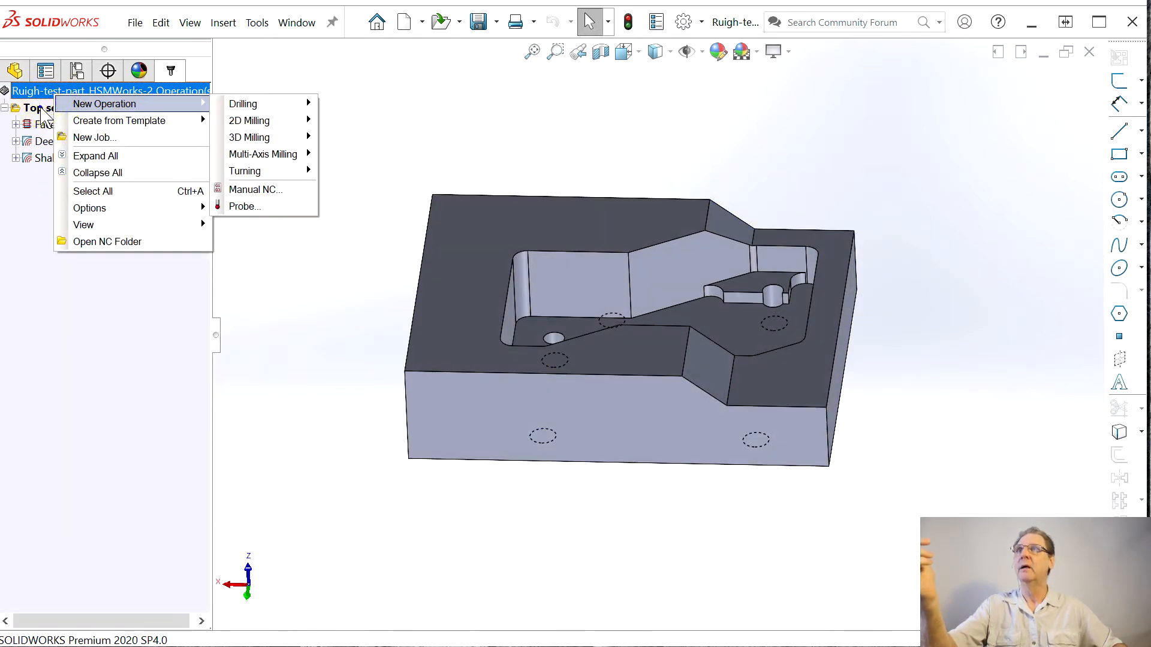
Step: Start a new 2D Contour milling operation within Top setup
right_click(40, 107)
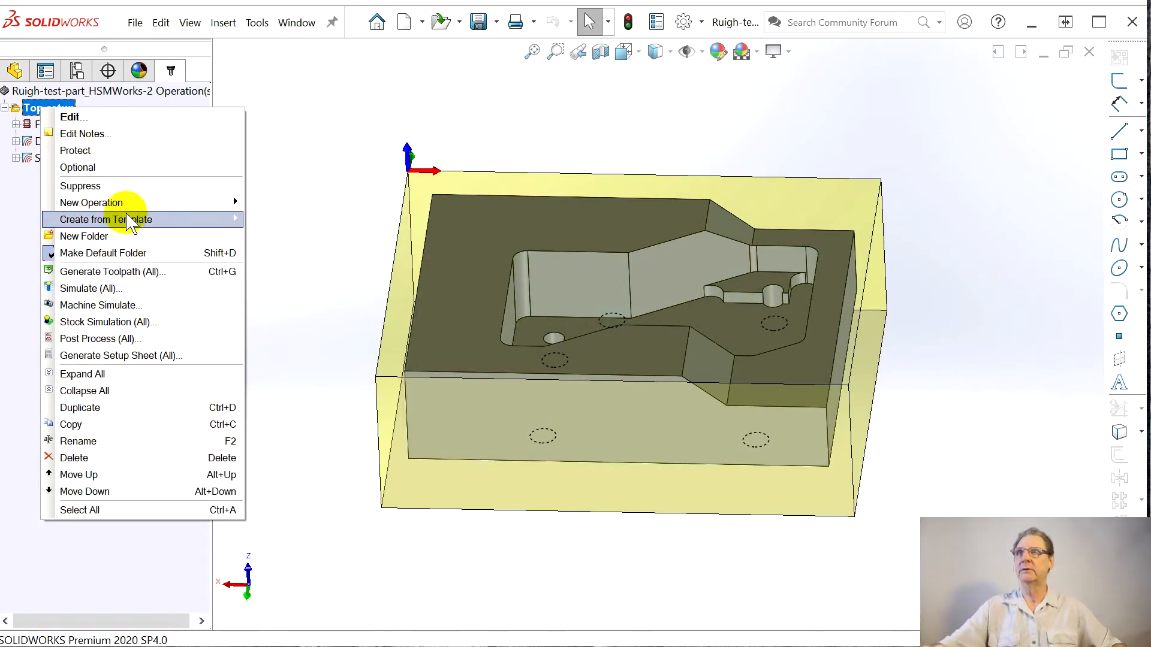
mouse_move(99, 208)
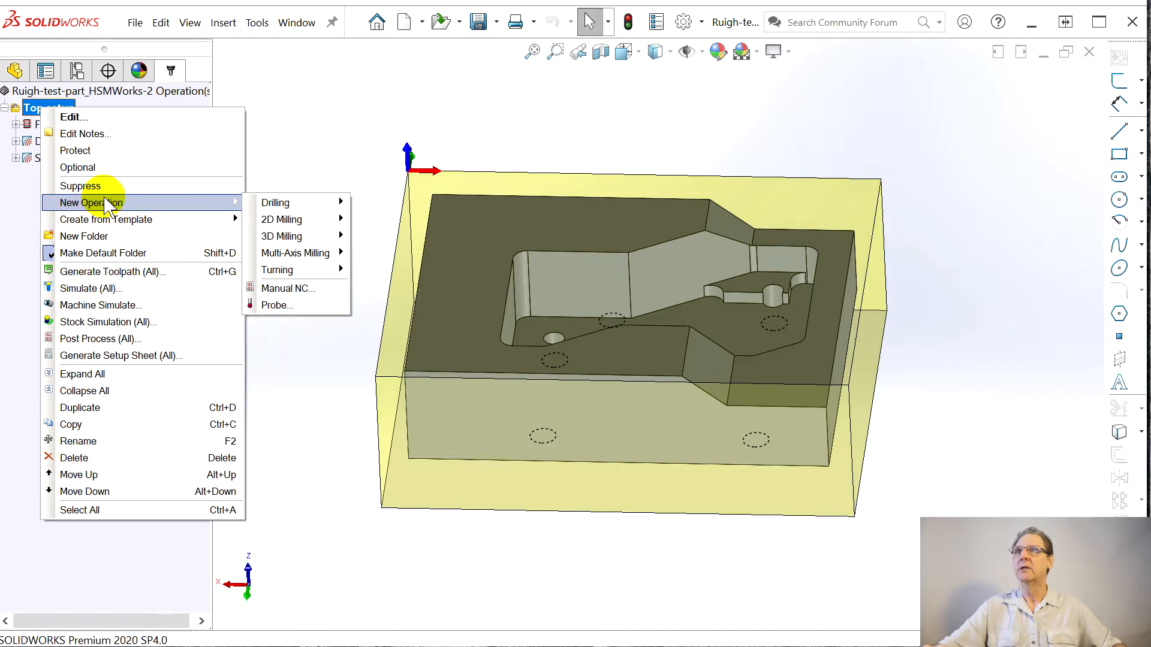
mouse_move(162, 231)
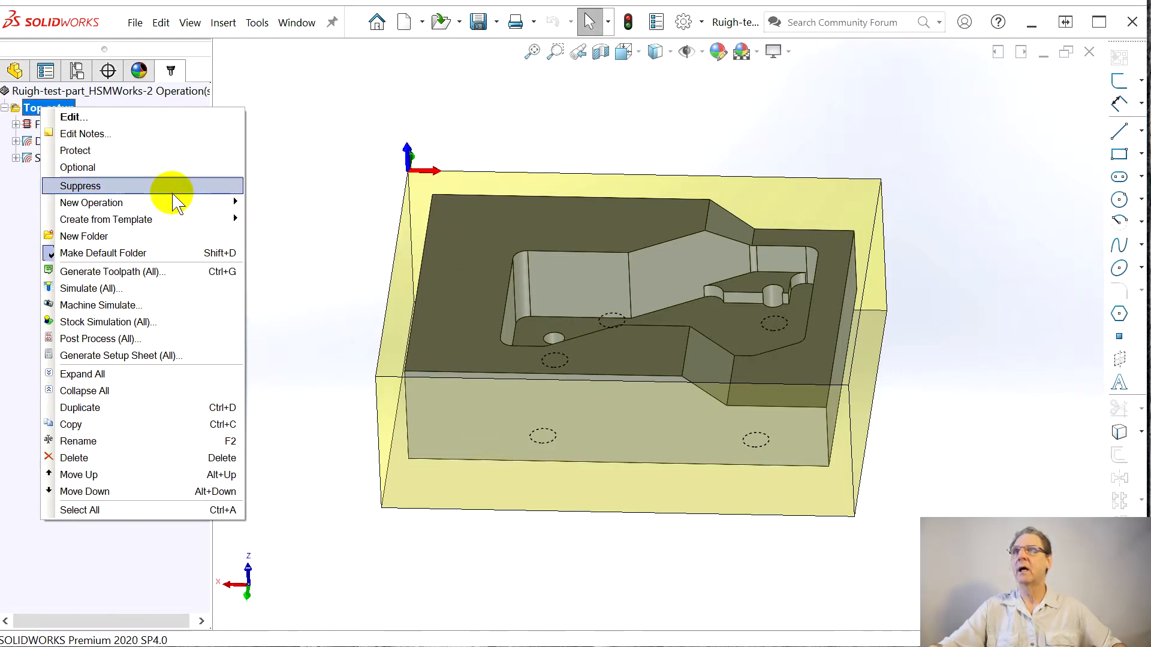
mouse_move(226, 202)
mouse_move(283, 204)
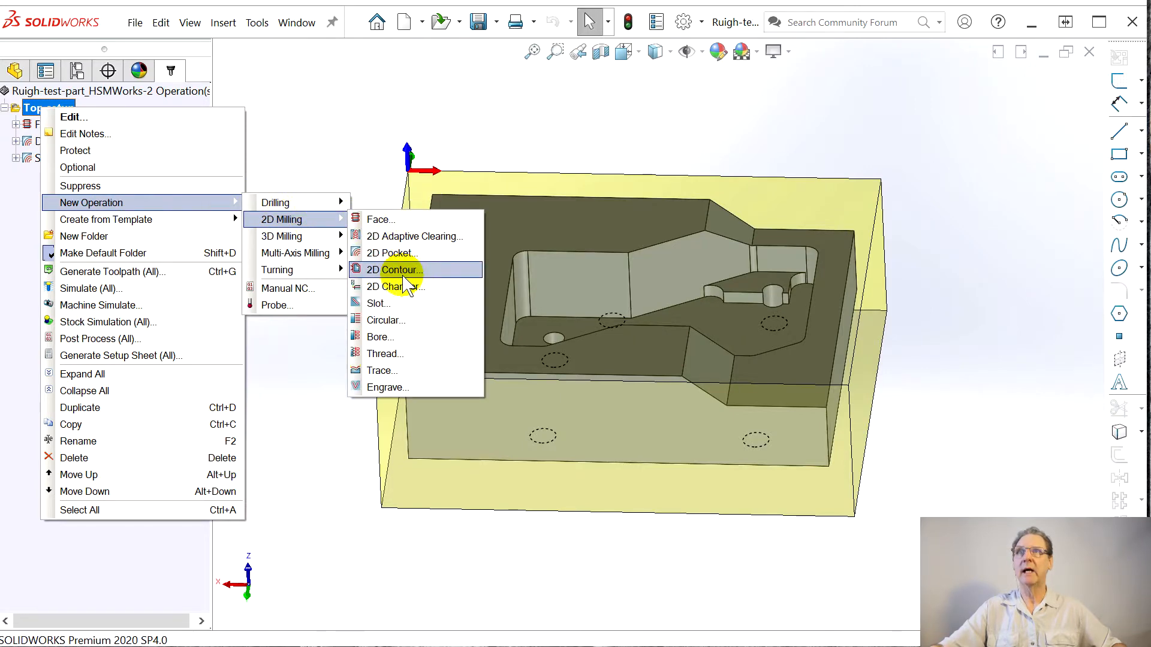
left_click(404, 273)
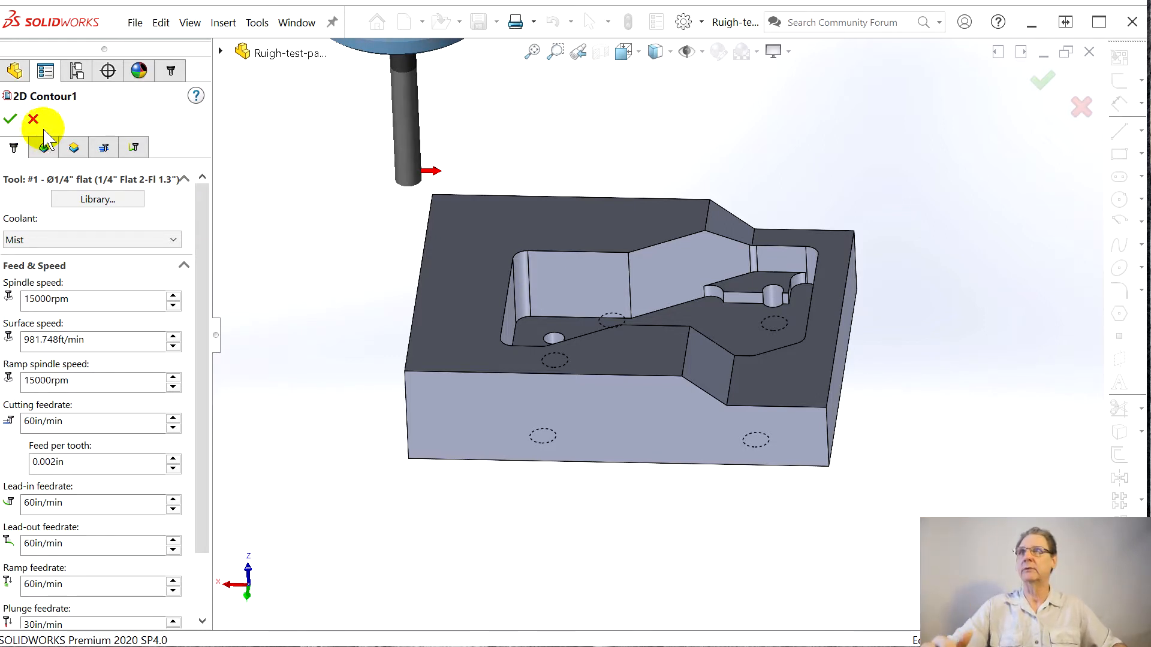
Step: Turn off tangent propagation and propagation along Z in the 2D Contour's geometry settings
left_click(44, 148)
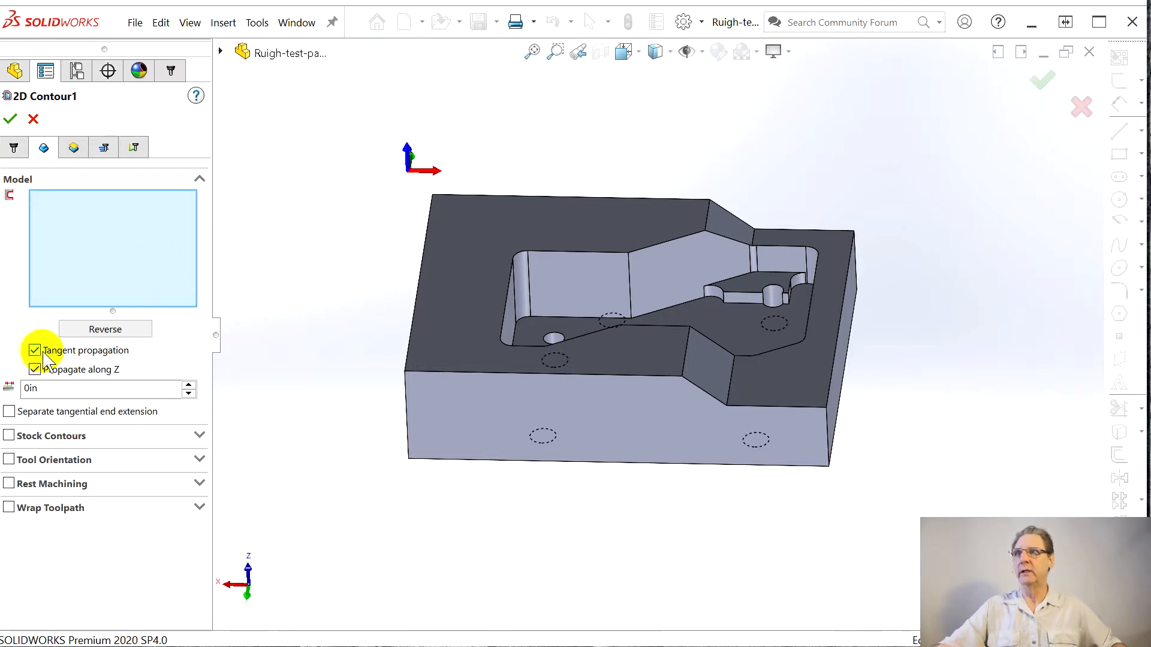
left_click(35, 370)
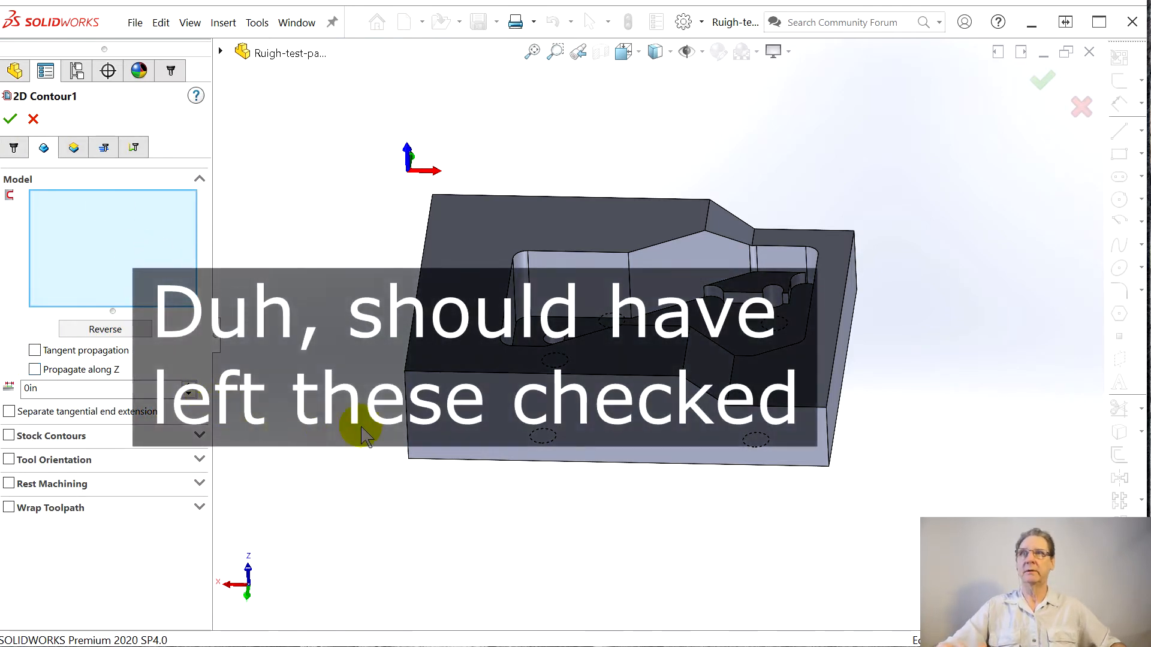
middle_click_drag(419, 480, 387, 252)
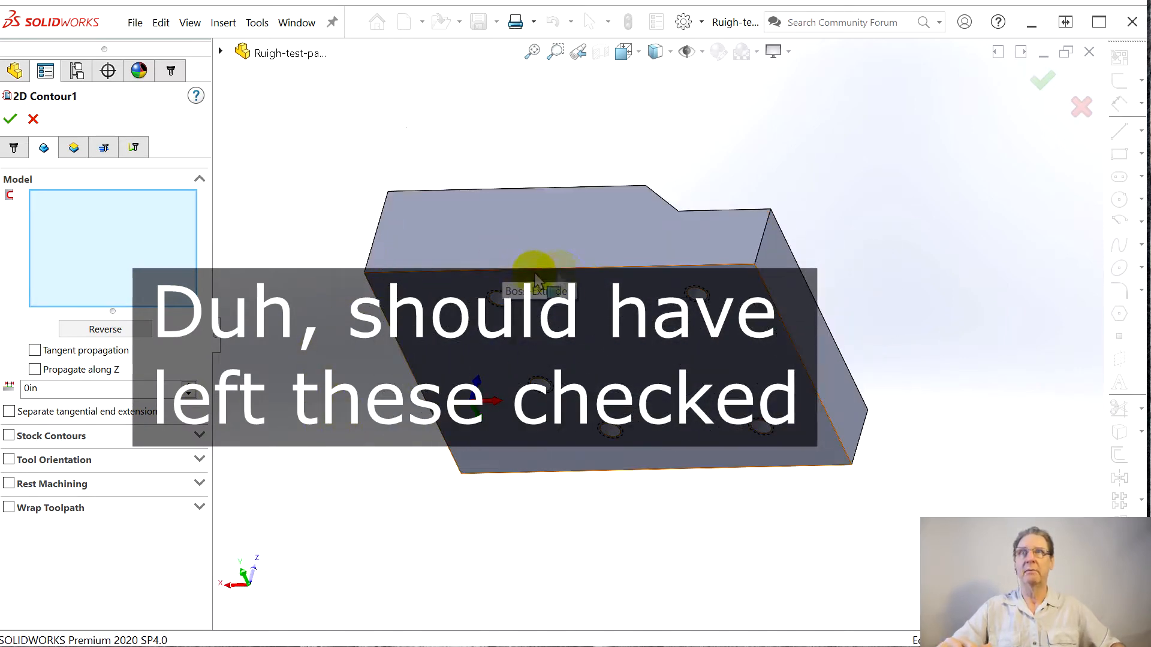
left_click(693, 267)
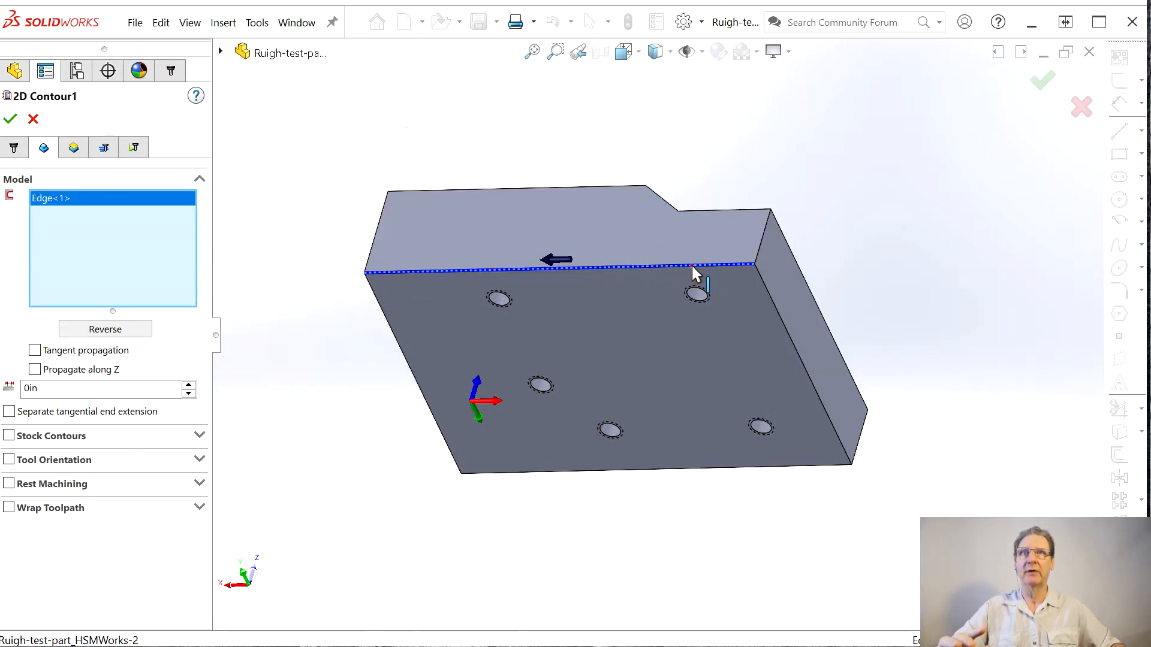
right_click(70, 223)
left_click(108, 229)
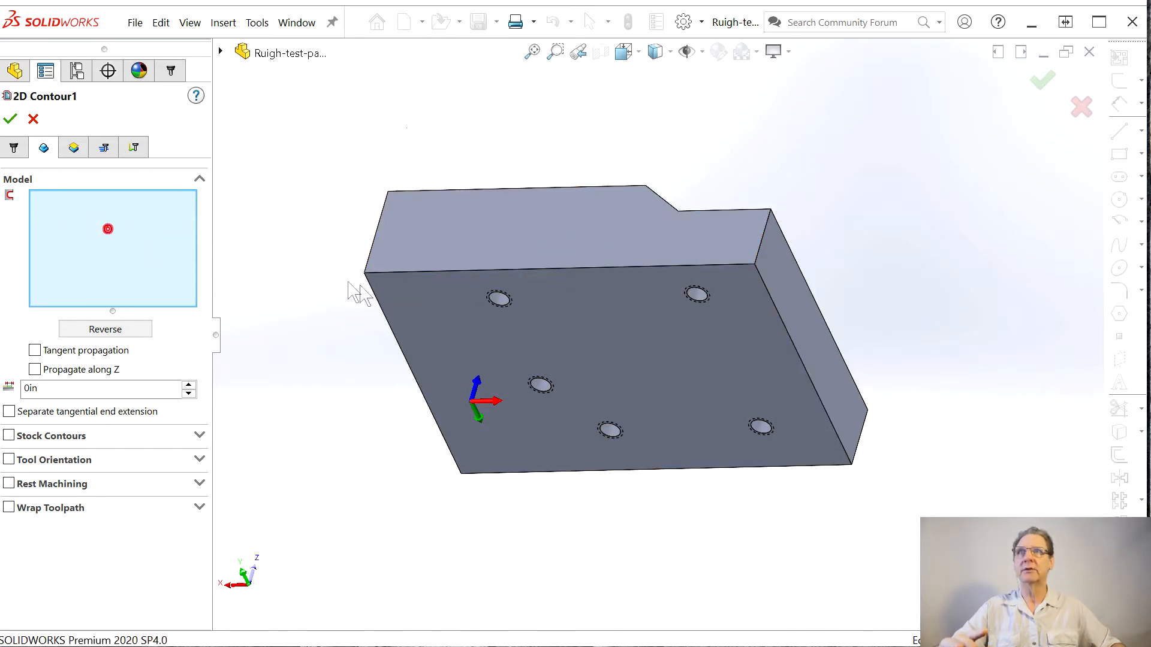
Step: Select the long front edge of the part's underside as the contour geometry and reverse its direction
left_click(398, 272)
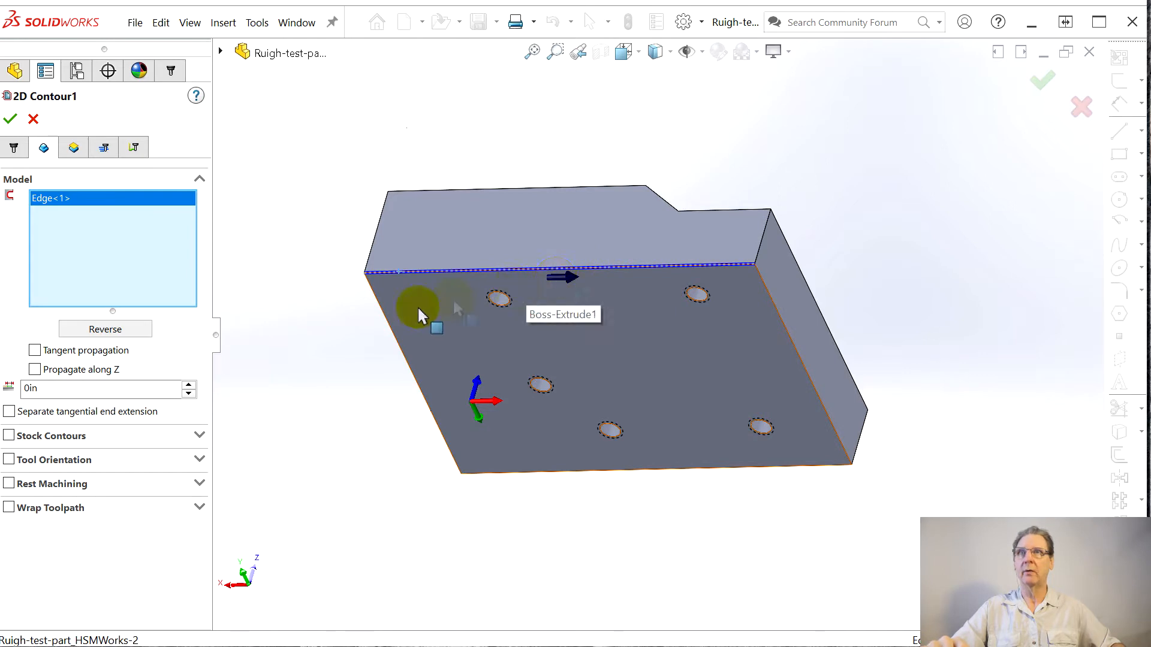
left_click(85, 331)
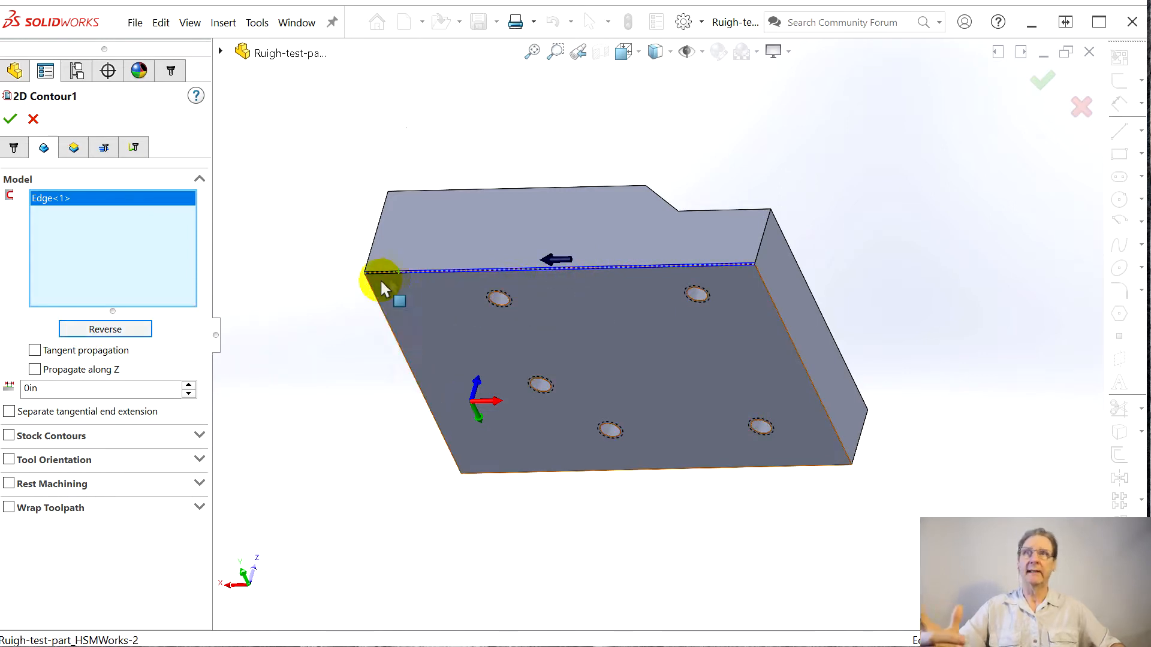
Step: Add the three remaining outer edges of the part's underside to the contour geometry to close the loop
left_click(393, 337)
left_click(555, 471)
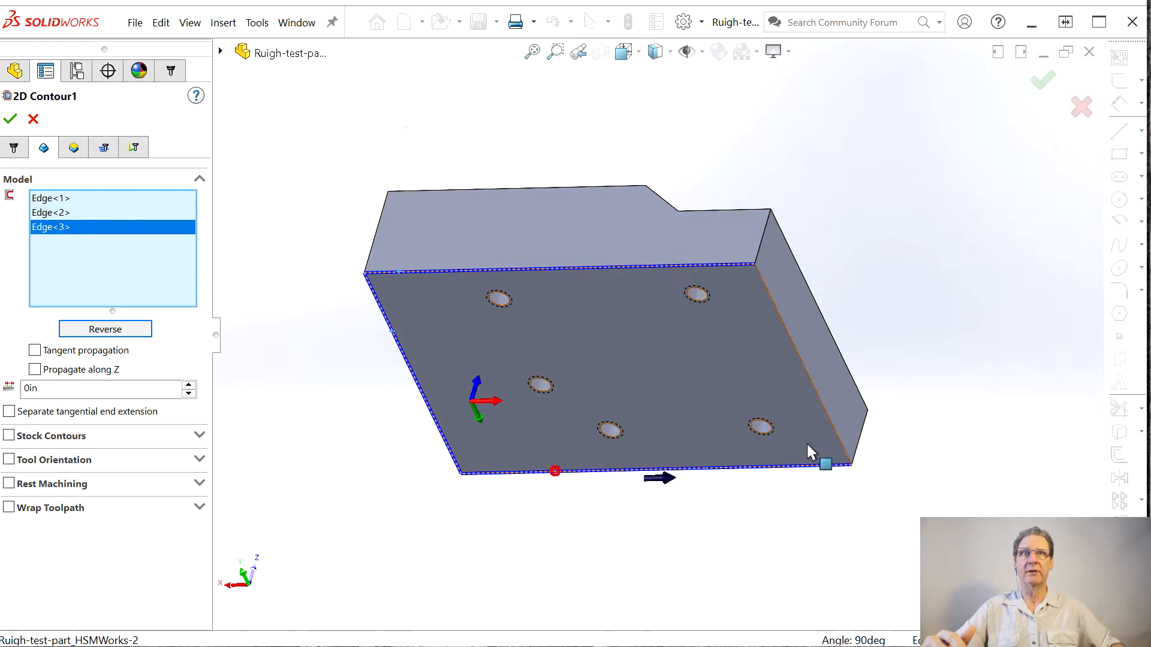
left_click(829, 432)
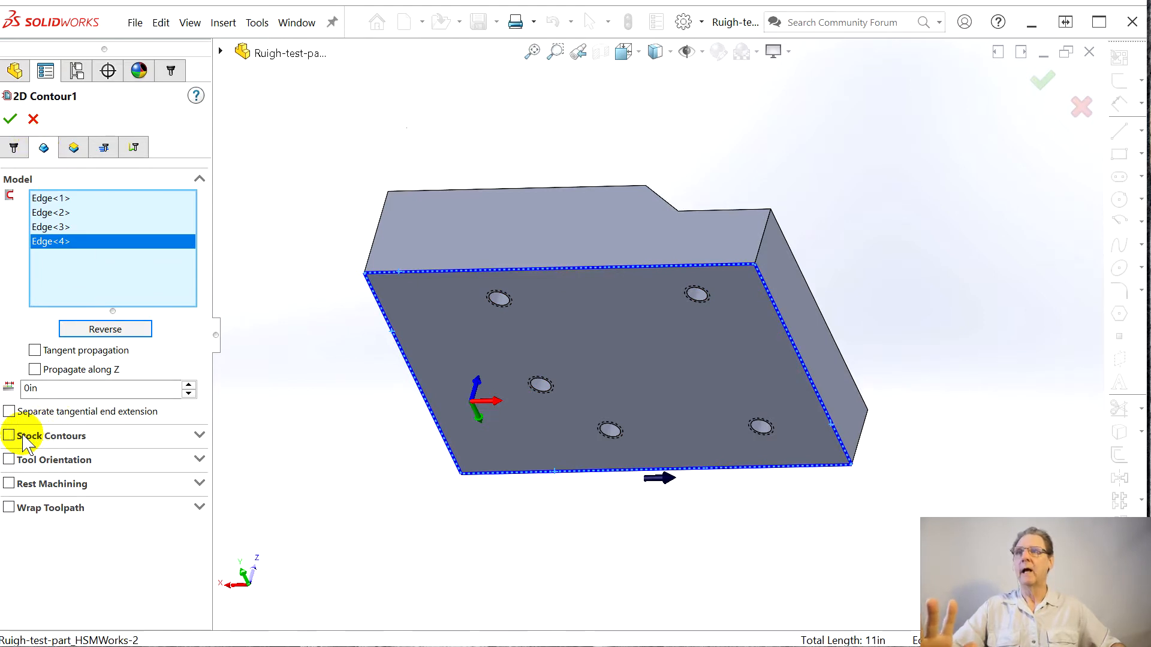
Step: Set the contour's retract height to 0.4 in from the stock top and review its clearance and feed heights
left_click(74, 147)
middle_click_drag(375, 370, 693, 232)
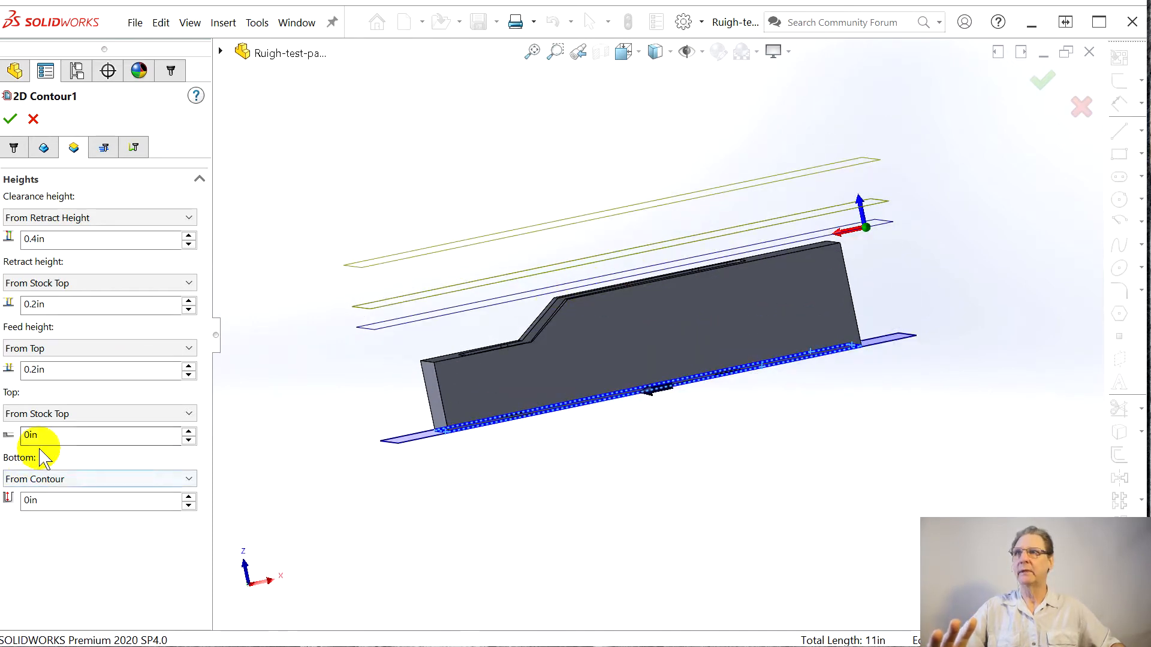
left_click(74, 240)
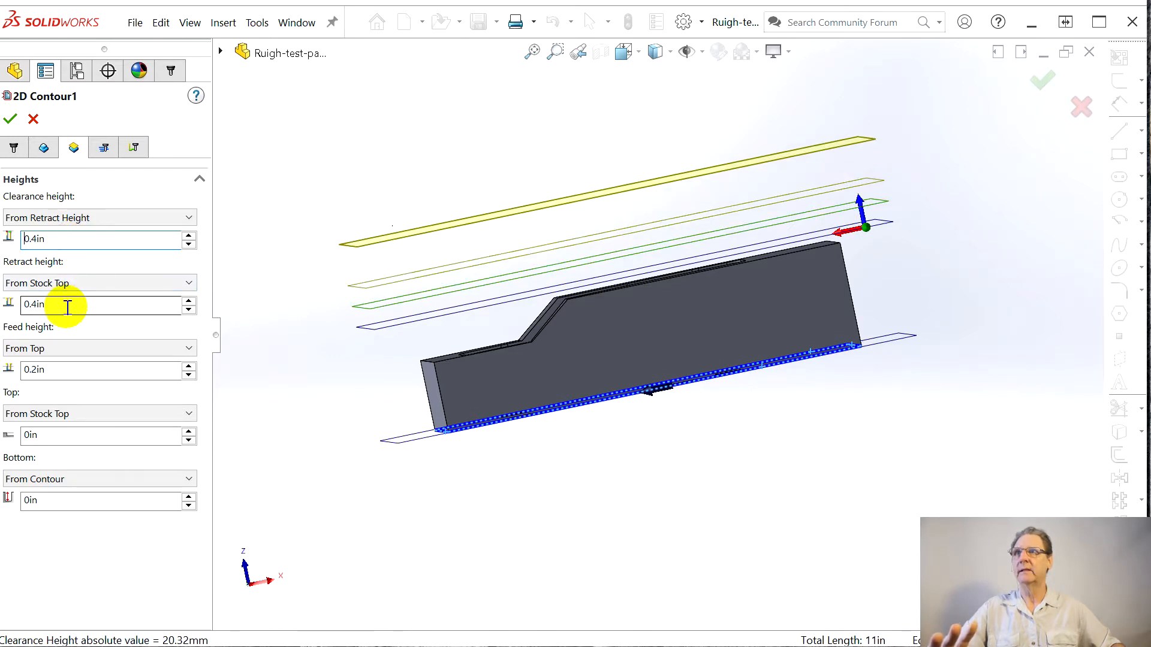
left_click(76, 239)
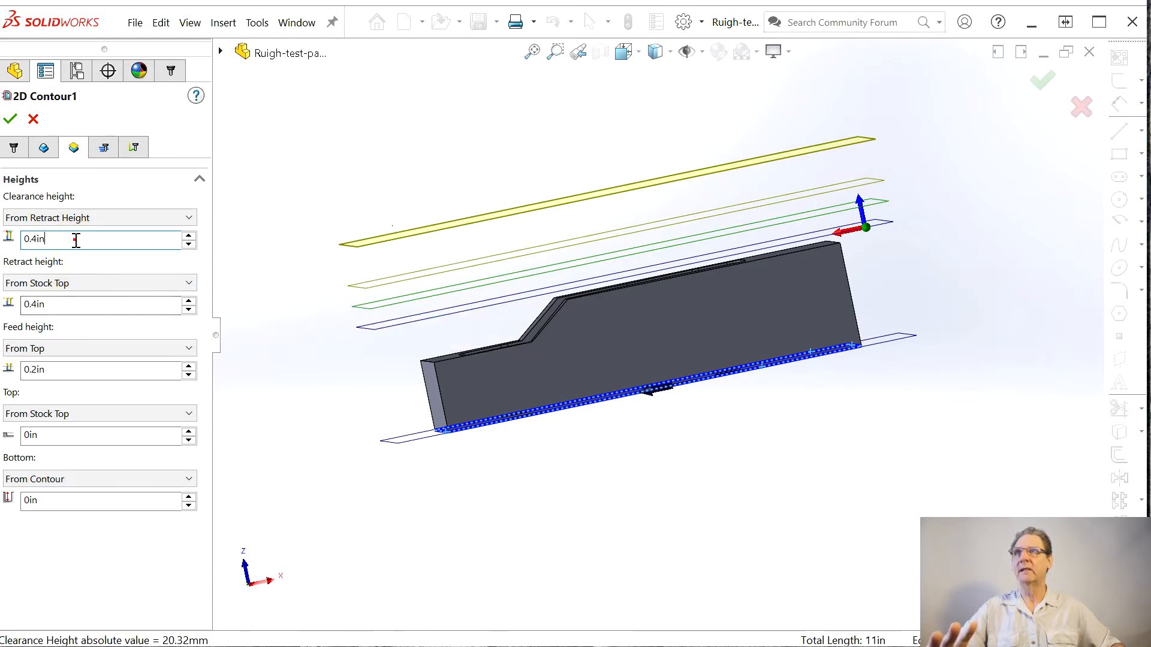
left_click(76, 305)
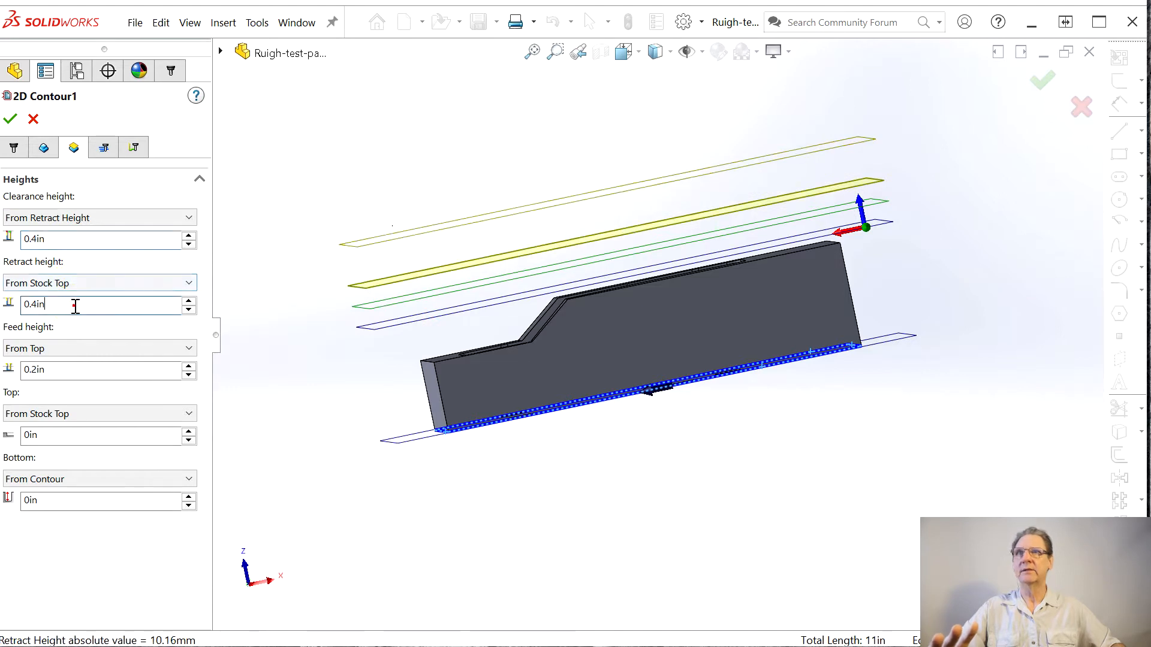
left_click(78, 372)
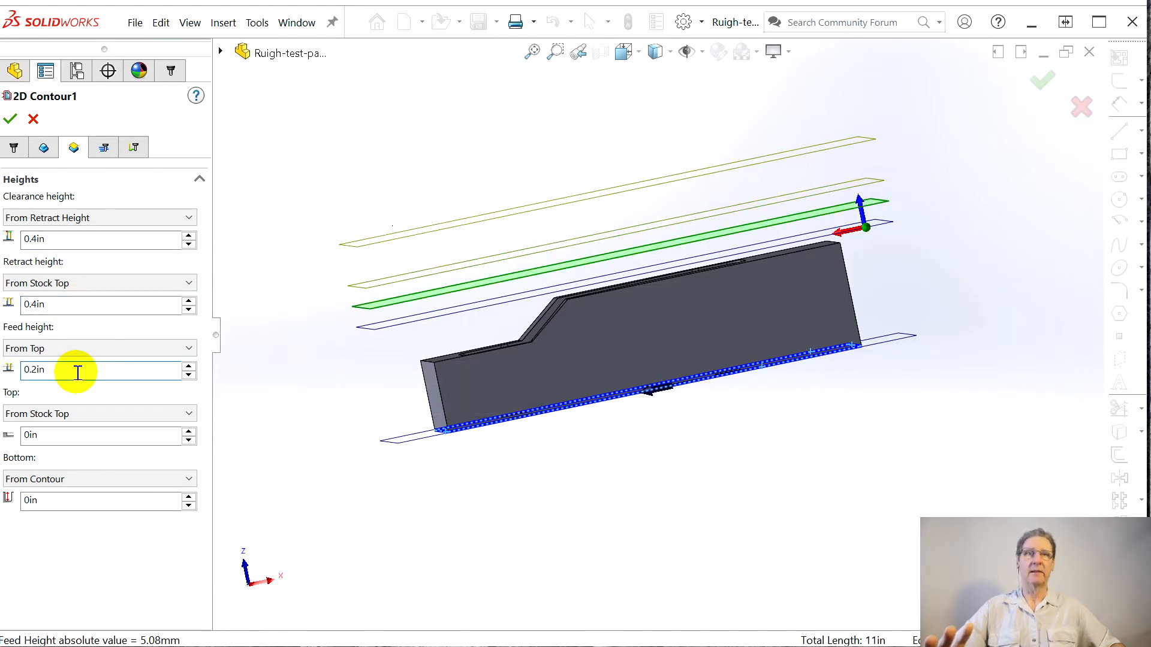
Step: Reference the contour's top height from the model top instead of the stock top
left_click(75, 441)
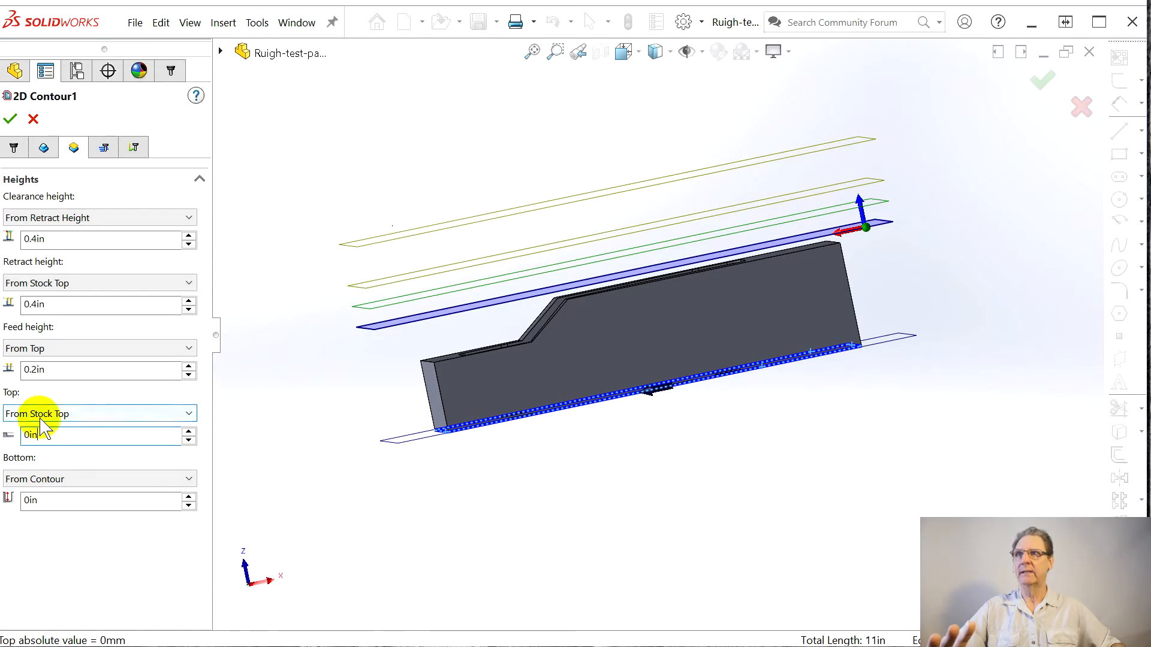
mouse_move(65, 415)
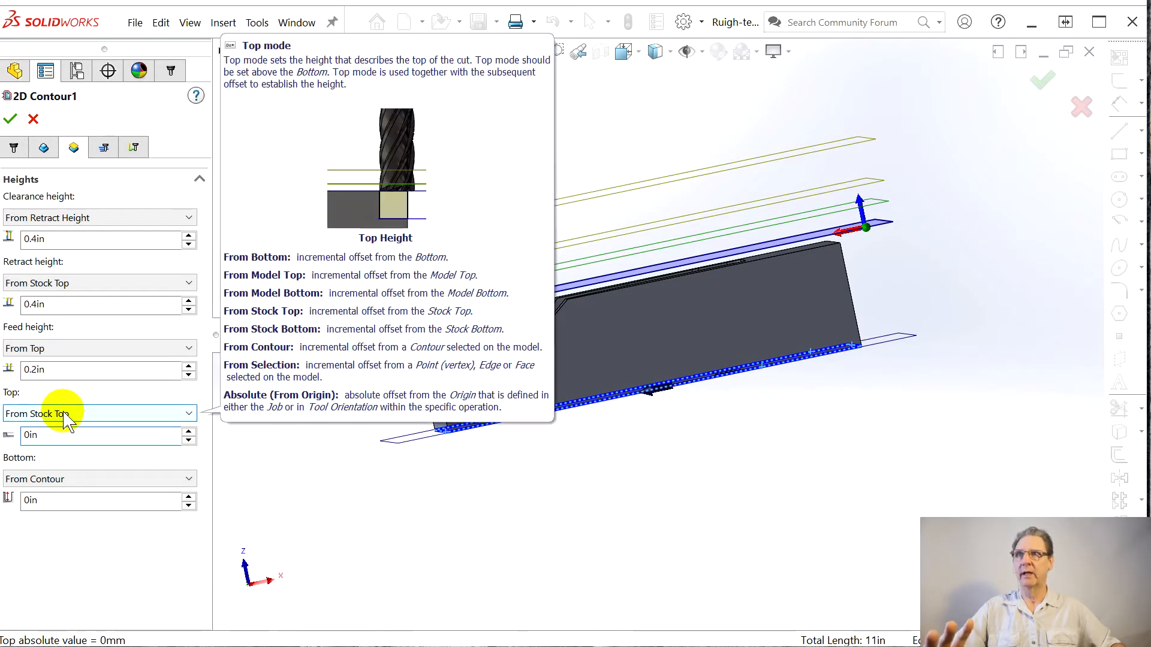
mouse_move(39, 442)
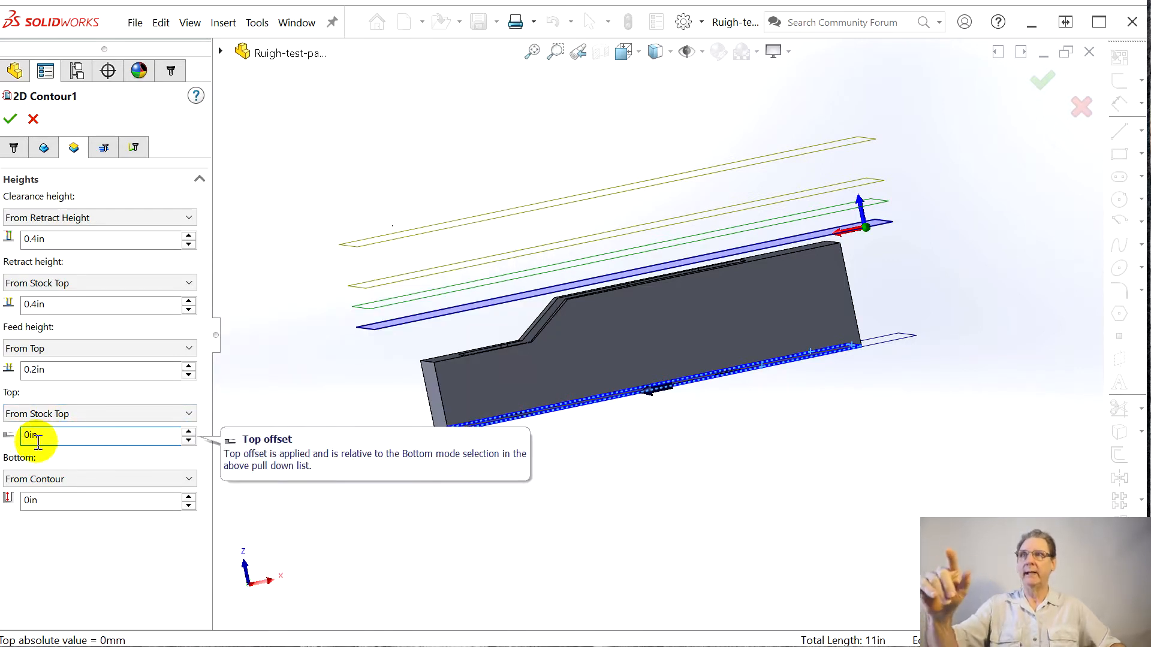
left_click(38, 413)
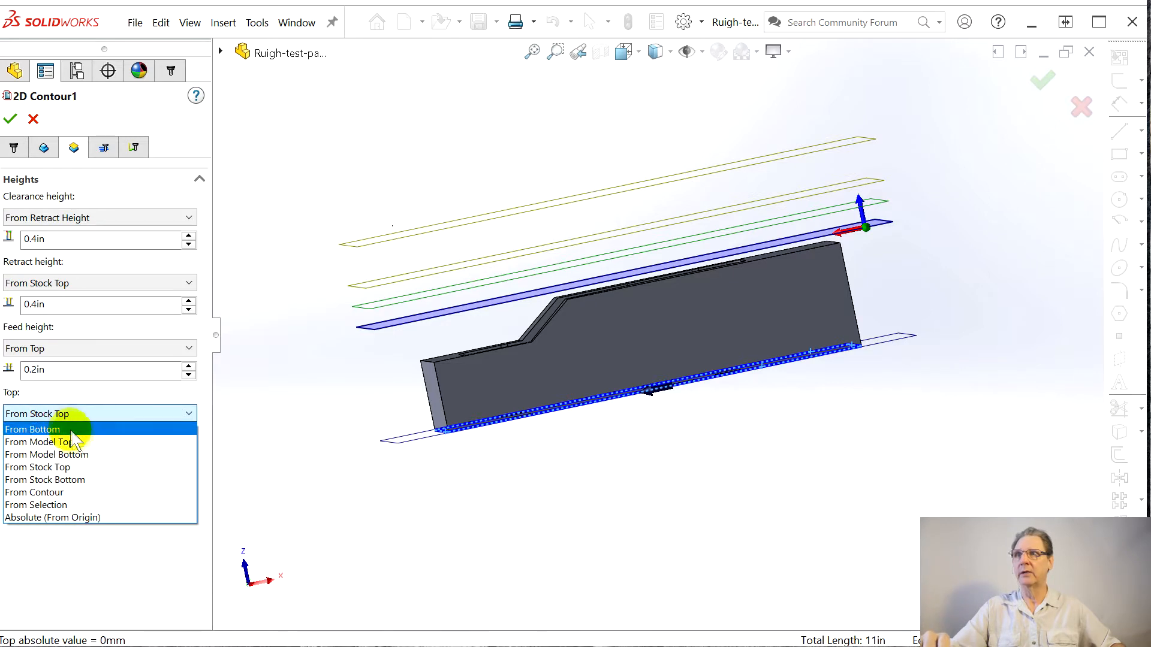
left_click(90, 443)
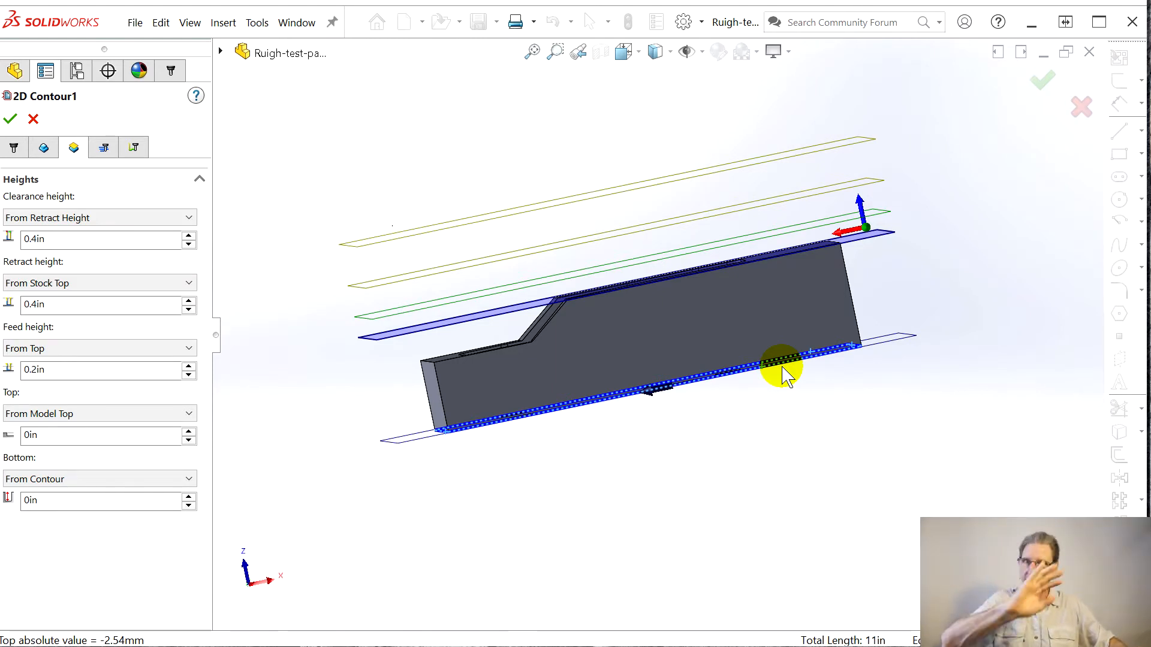
Step: Set the bottom height offset to -0.02 in from the contour and inspect the bottom plane against the part's underside
left_click(89, 499)
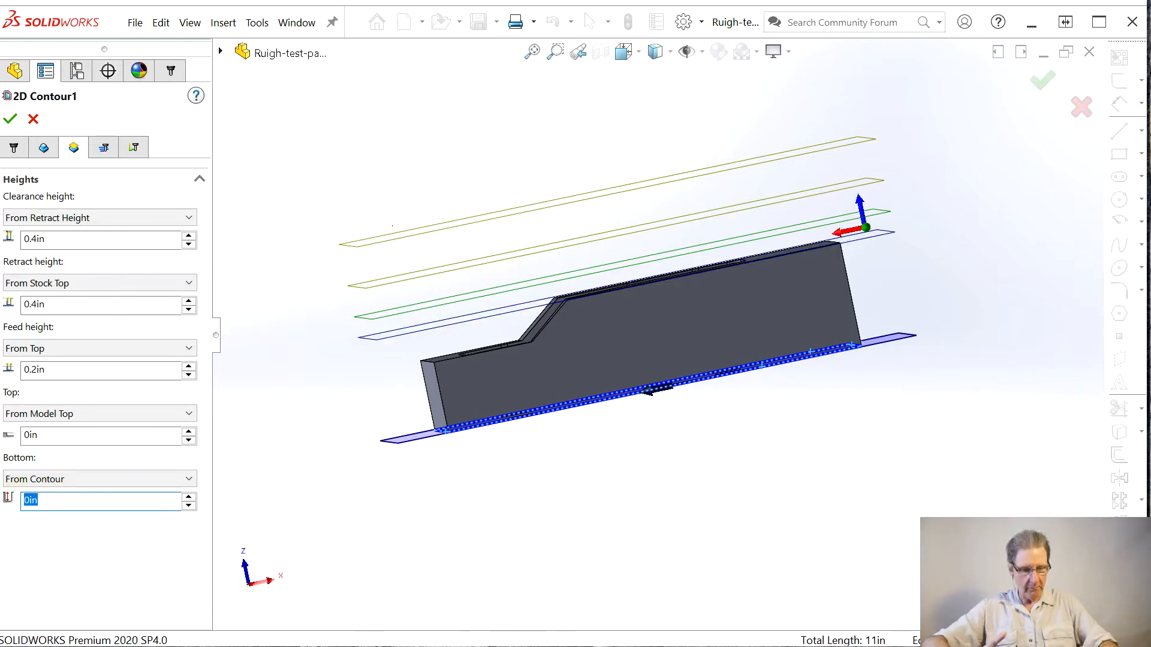
type("-.02")
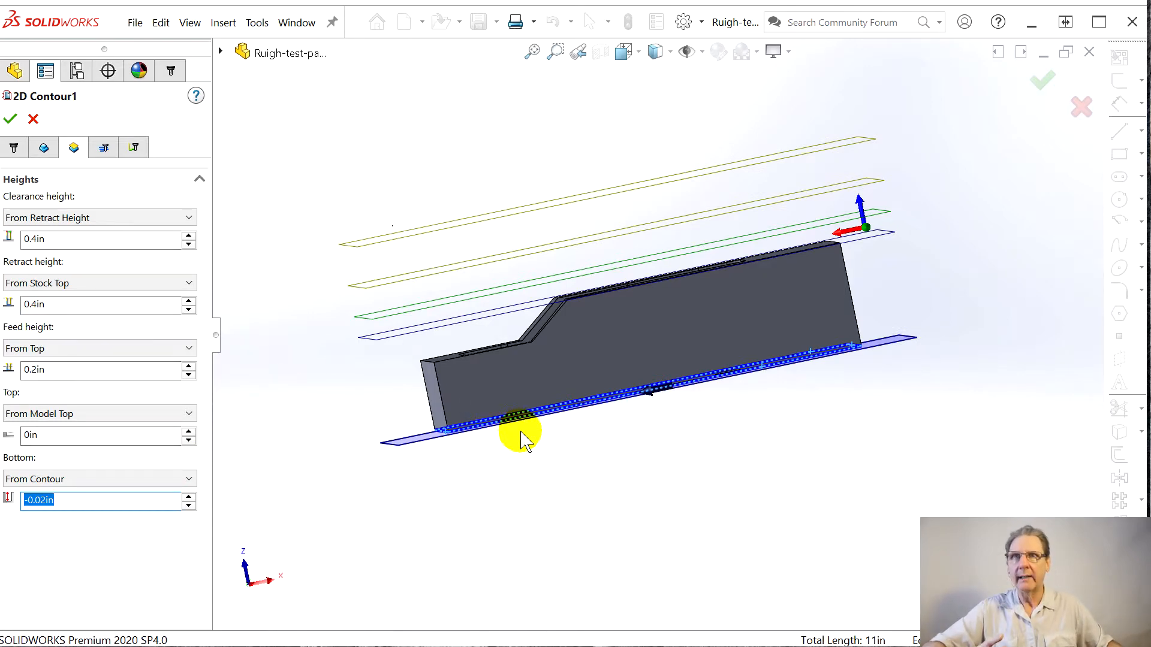
scroll(492, 420, "down", 4)
middle_click_drag(450, 445, 457, 437)
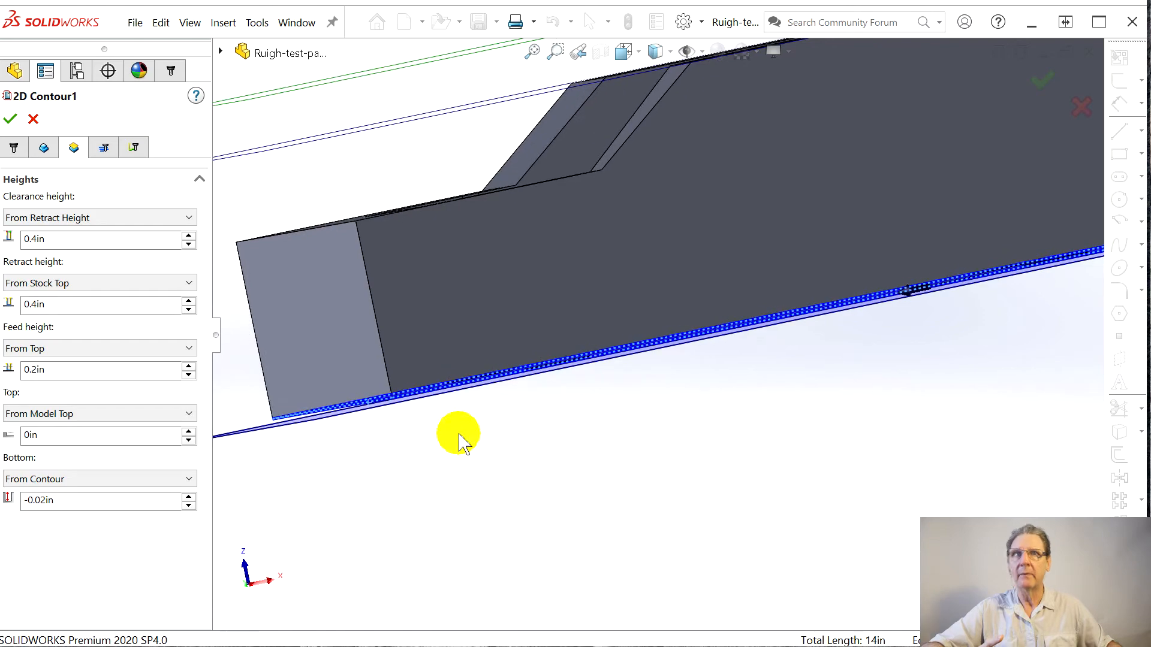
scroll(466, 426, "down", 2)
scroll(600, 319, "up", 5)
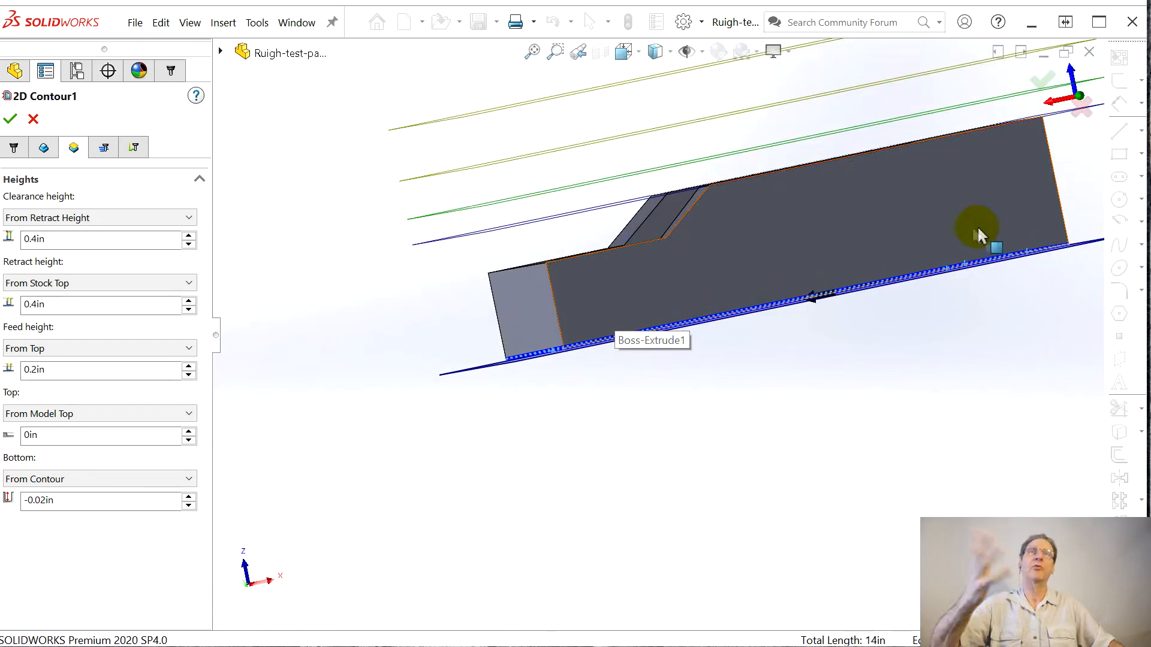
scroll(1013, 235, "down", 2)
middle_click_drag(760, 313, 751, 339)
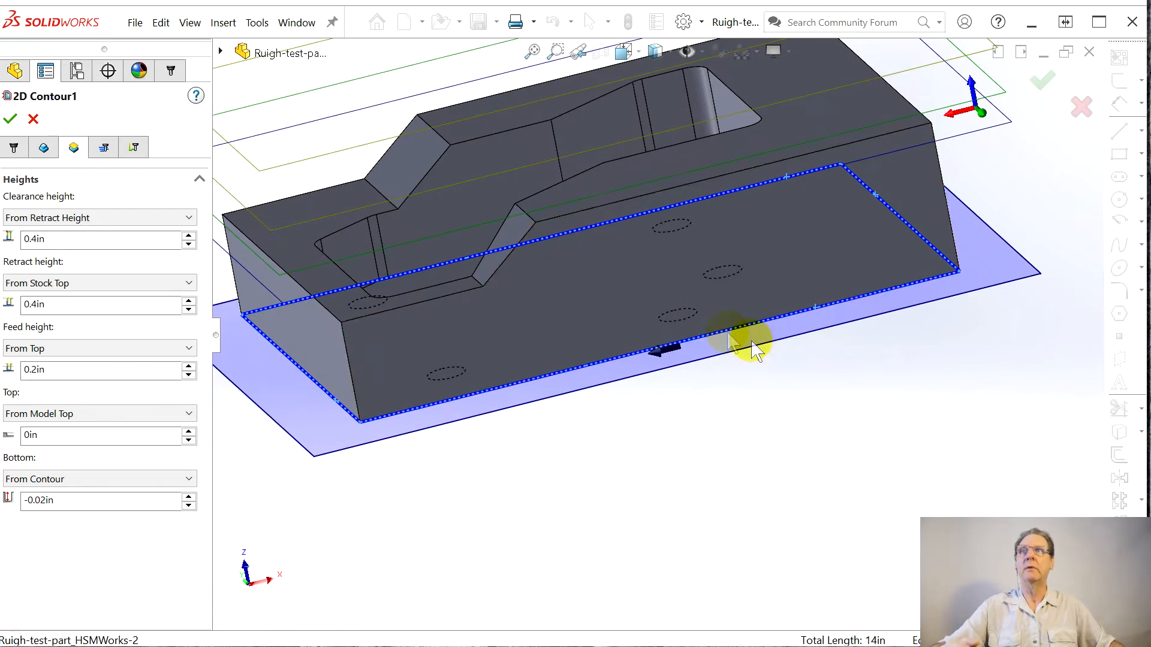
Step: Enable roughing passes for the 2D Contour with a 0.125 in maximum stepover and 2 stepovers
left_click(104, 148)
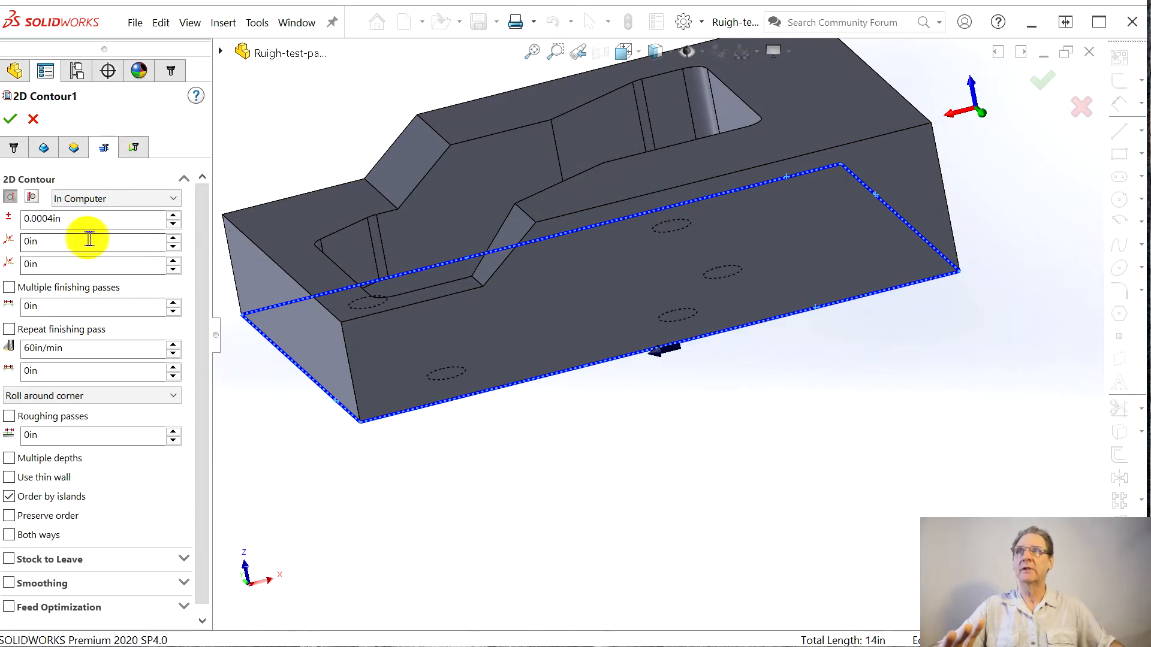
left_click(68, 219)
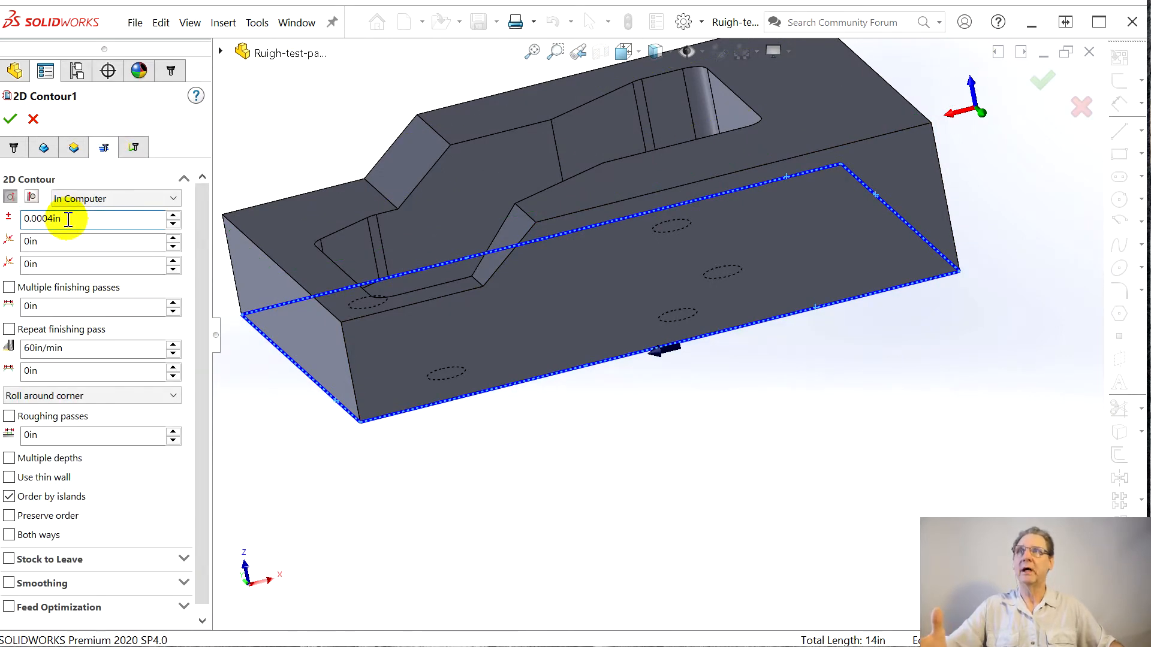
mouse_move(68, 238)
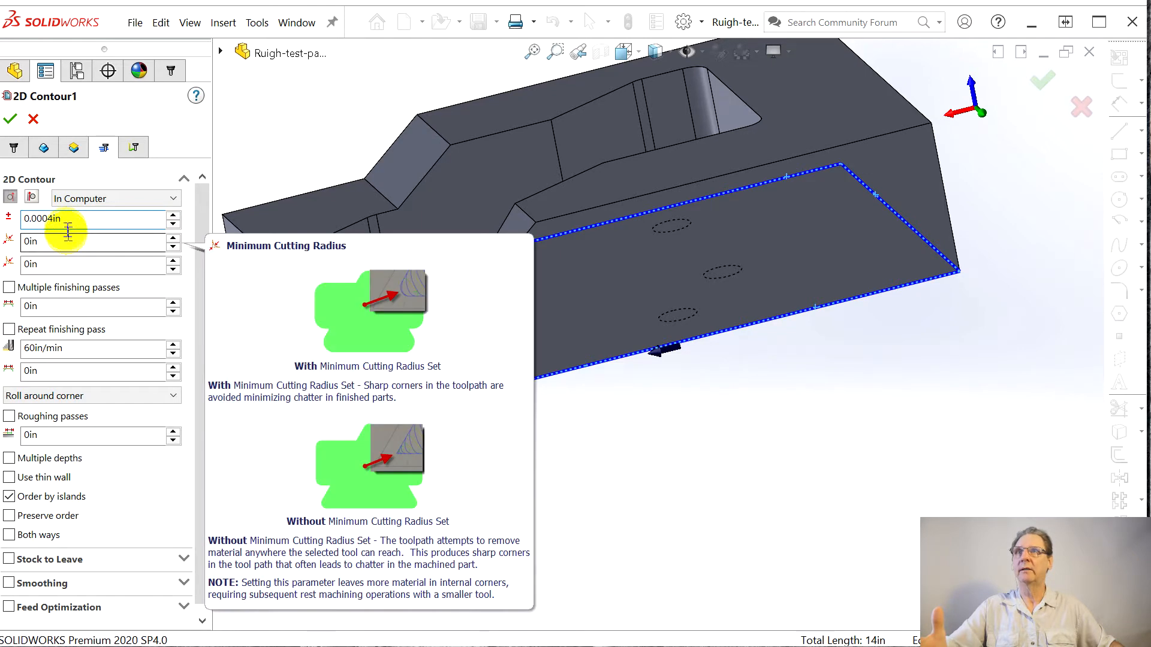
mouse_move(62, 266)
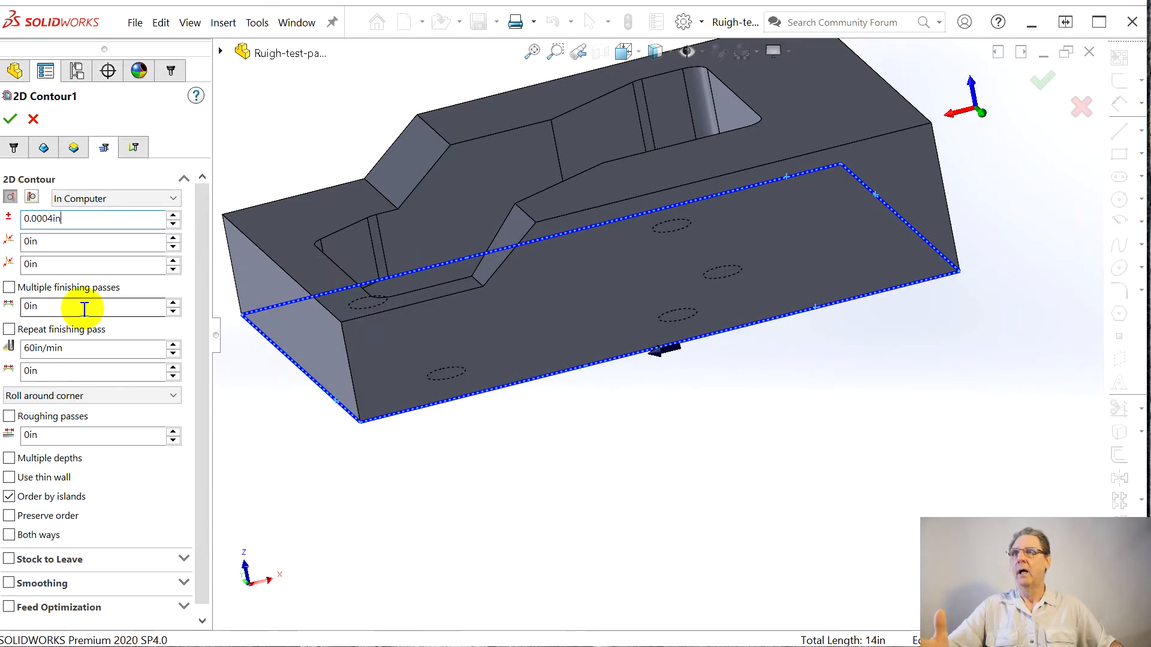
mouse_move(85, 309)
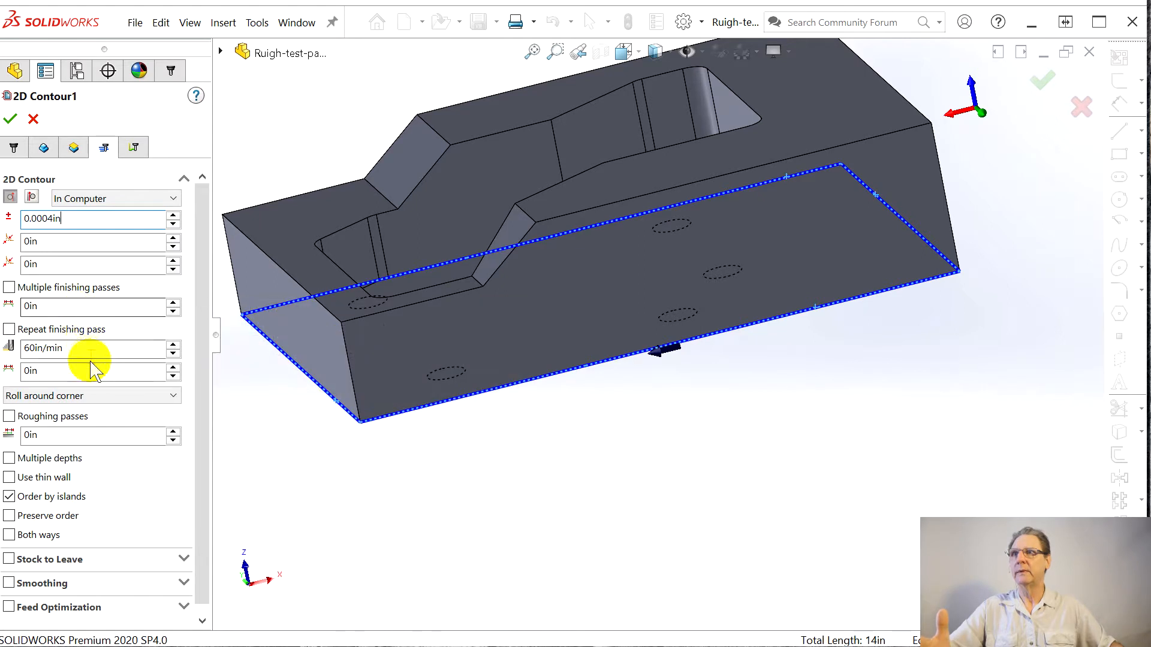
left_click(9, 417)
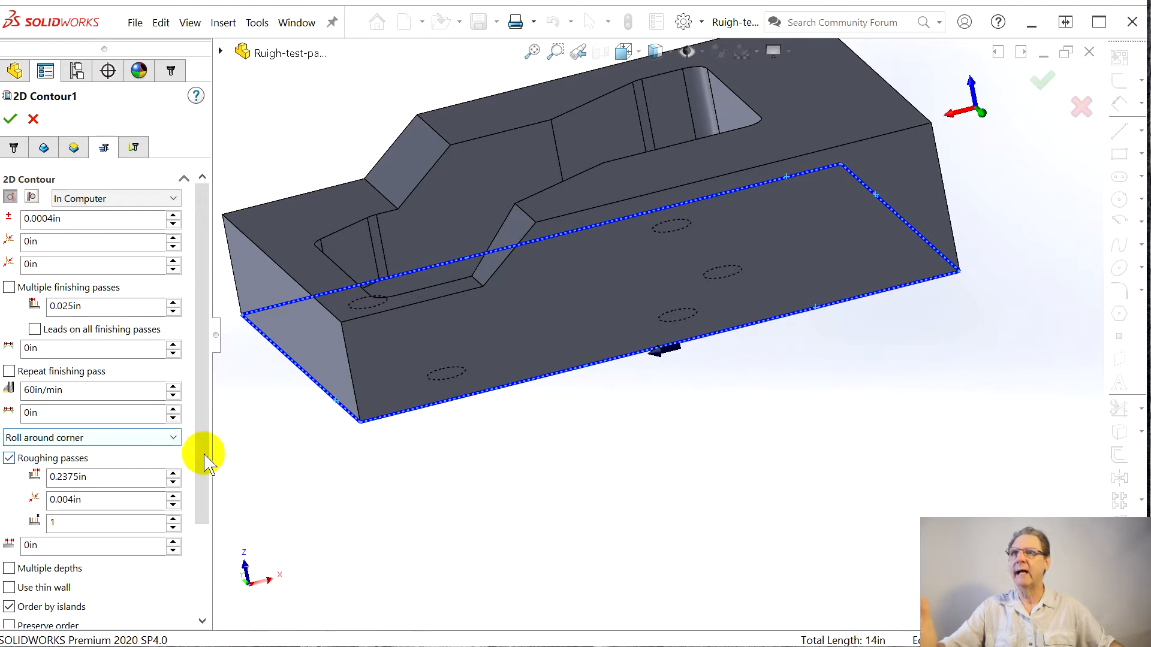
left_click_drag(205, 456, 192, 414)
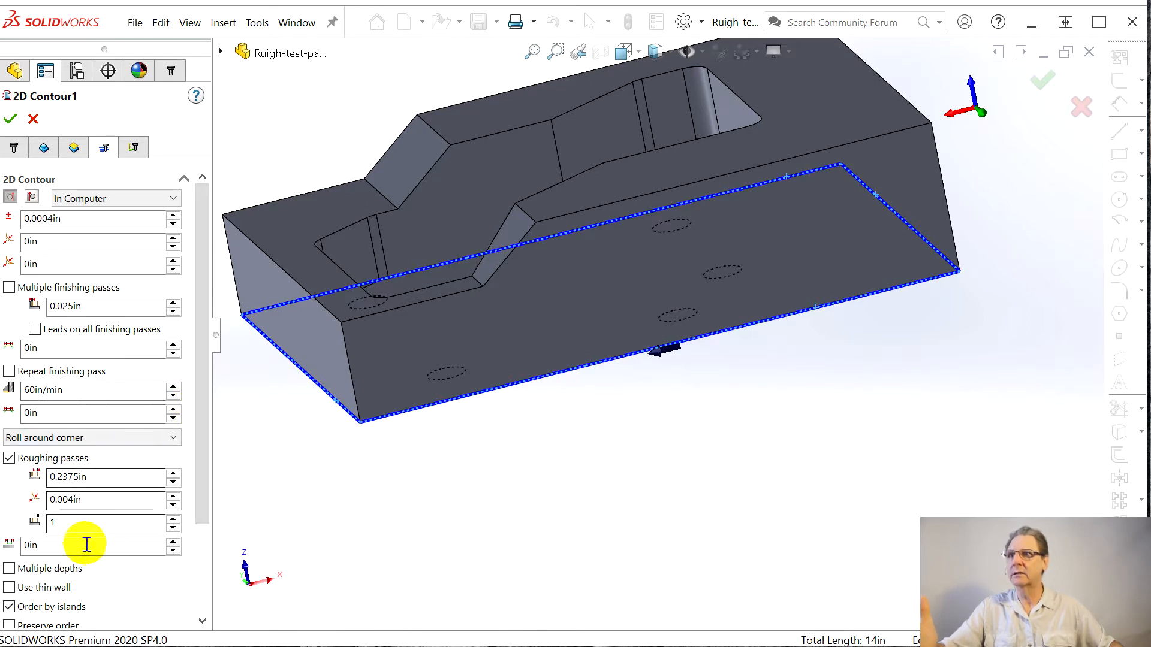
double_click(59, 484)
type("0.125")
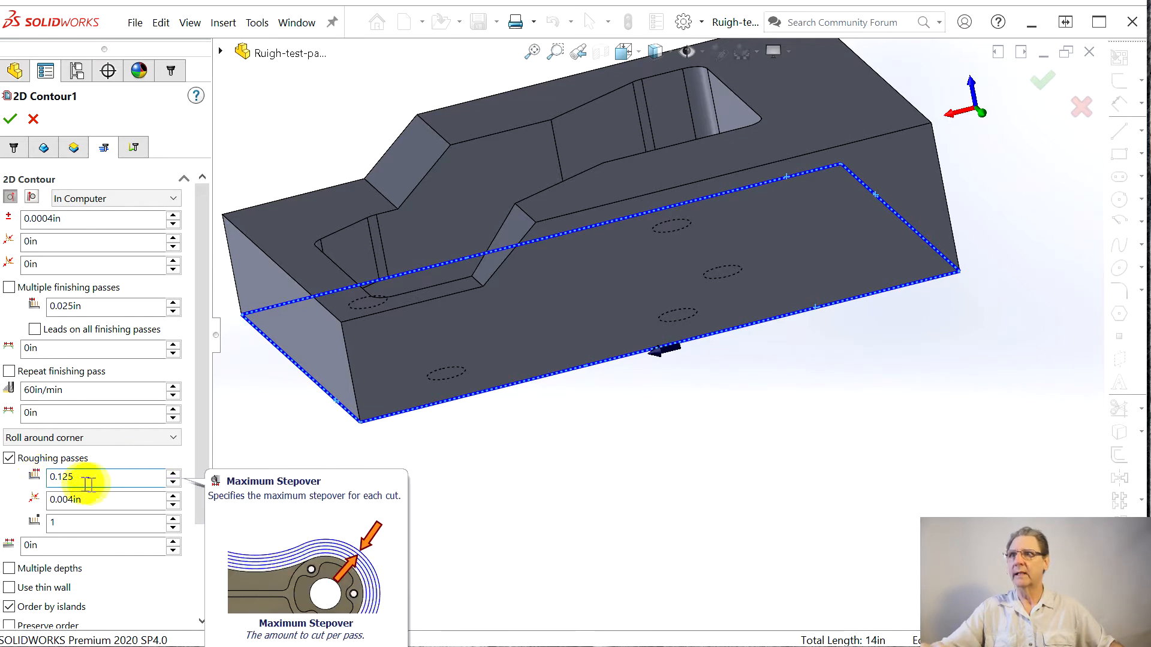
double_click(70, 529)
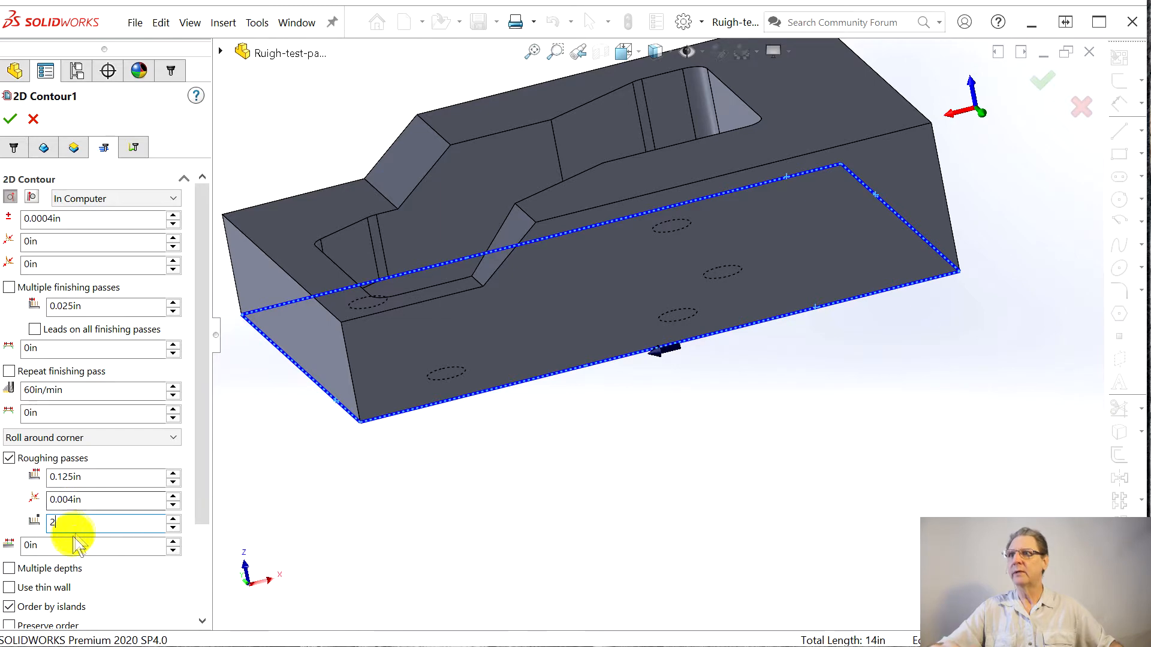
Step: Enable multiple depths for the 2D Contour with a maximum stepdown of 0.125 in
left_click(9, 568)
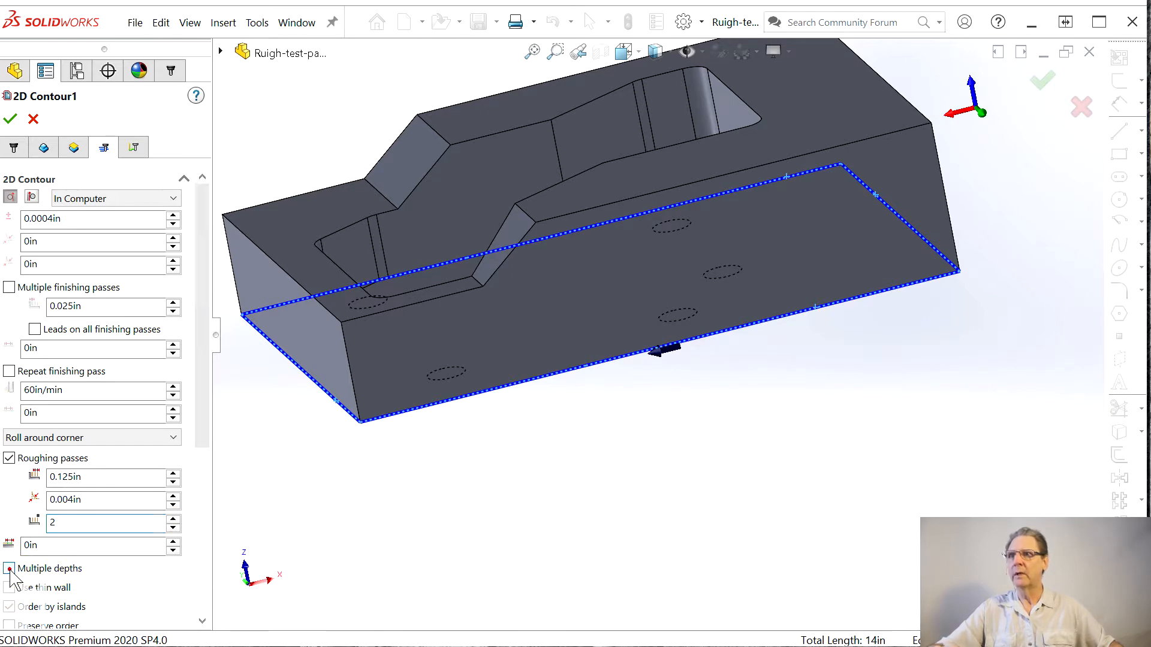
scroll(36, 554, "down", 4)
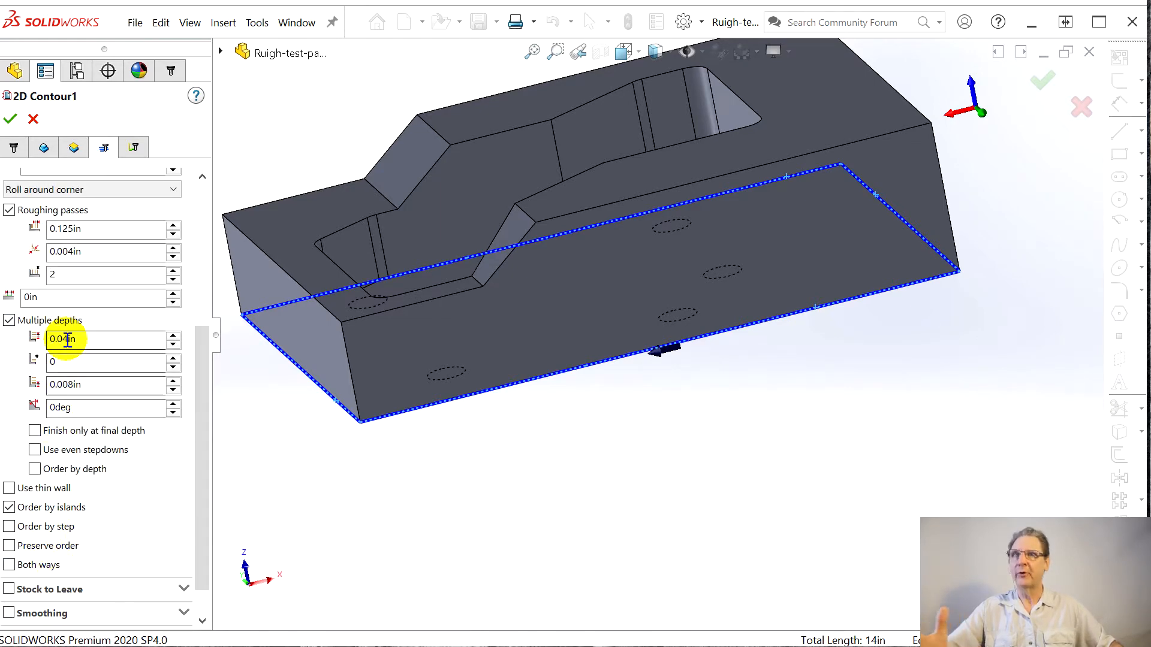
left_click_drag(57, 341, 126, 346)
type("125")
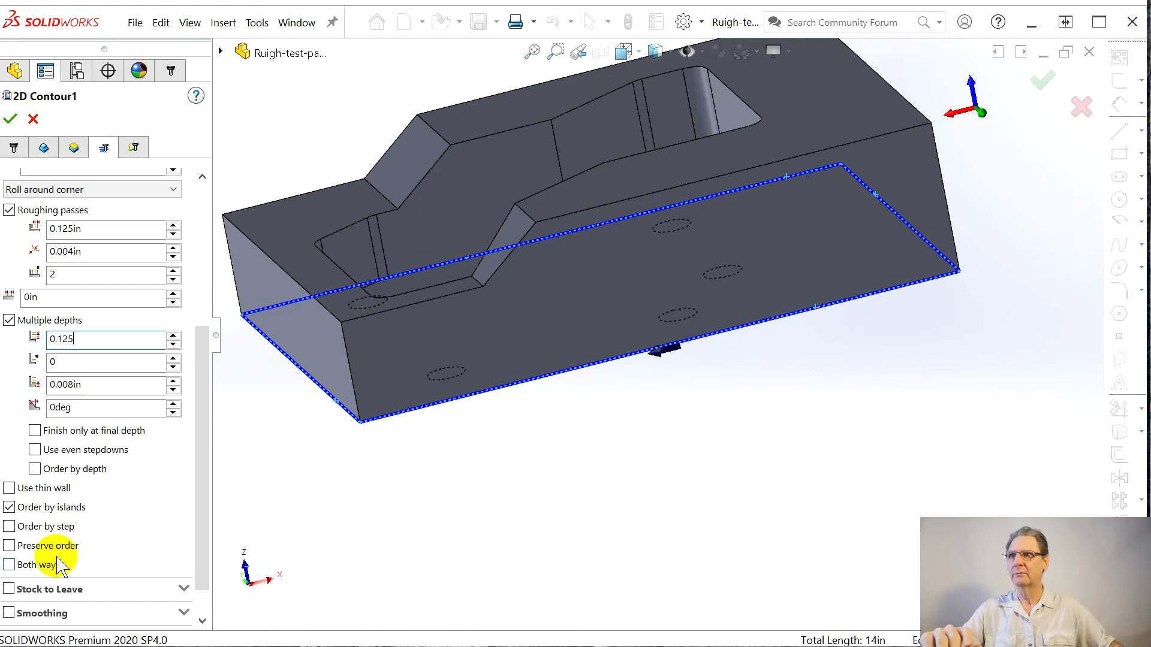
left_click_drag(201, 338, 227, 182)
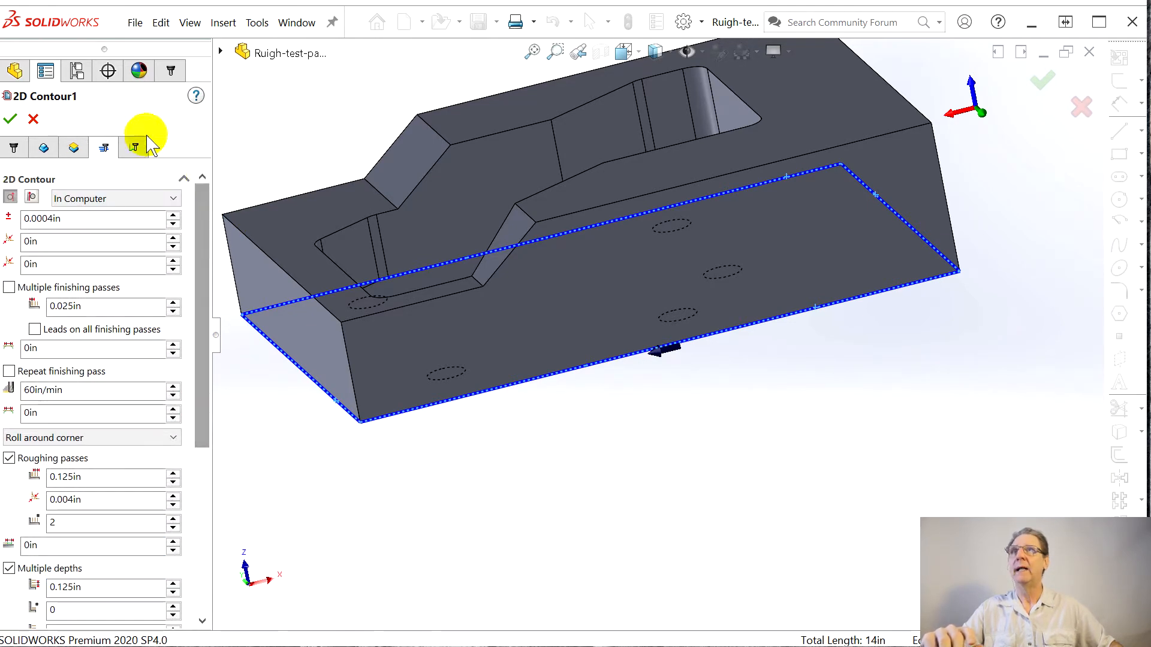
Step: Check the linking settings, accept the 2D Contour to generate its toolpath, and inspect the passes around the part
left_click(141, 147)
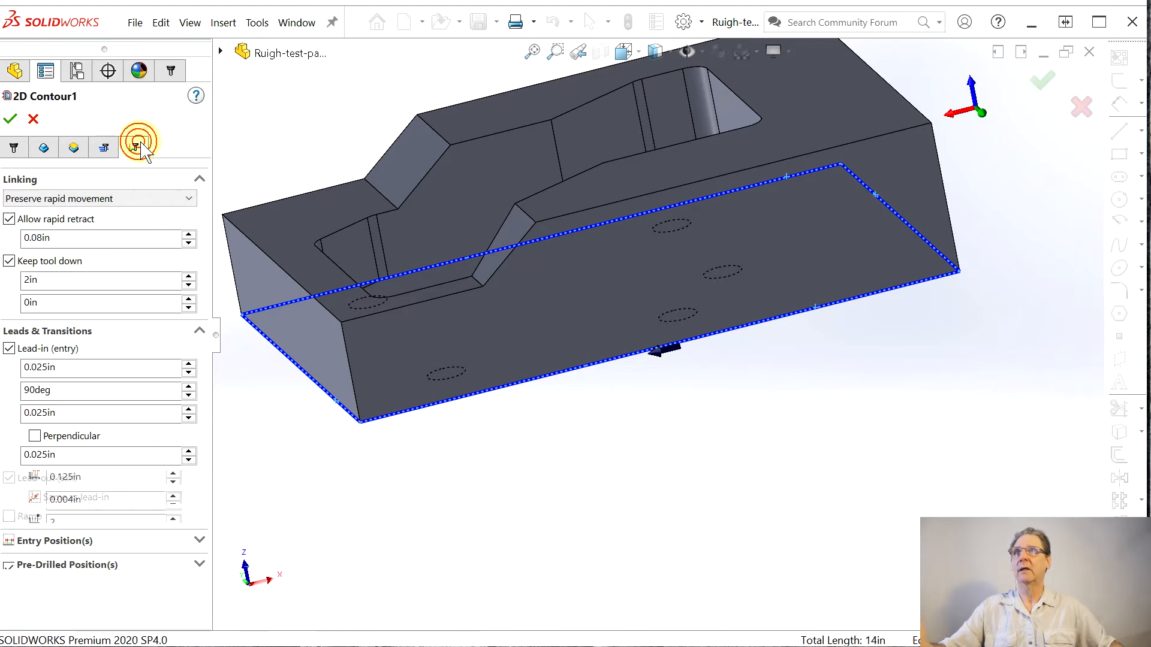
left_click(107, 151)
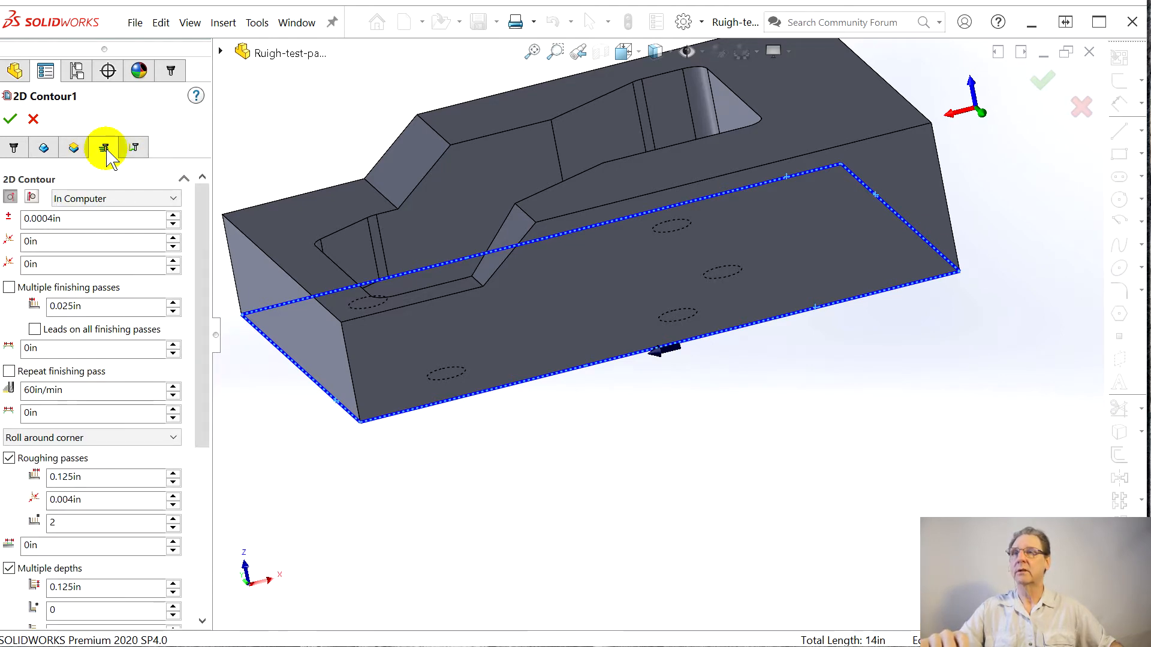
left_click(10, 119)
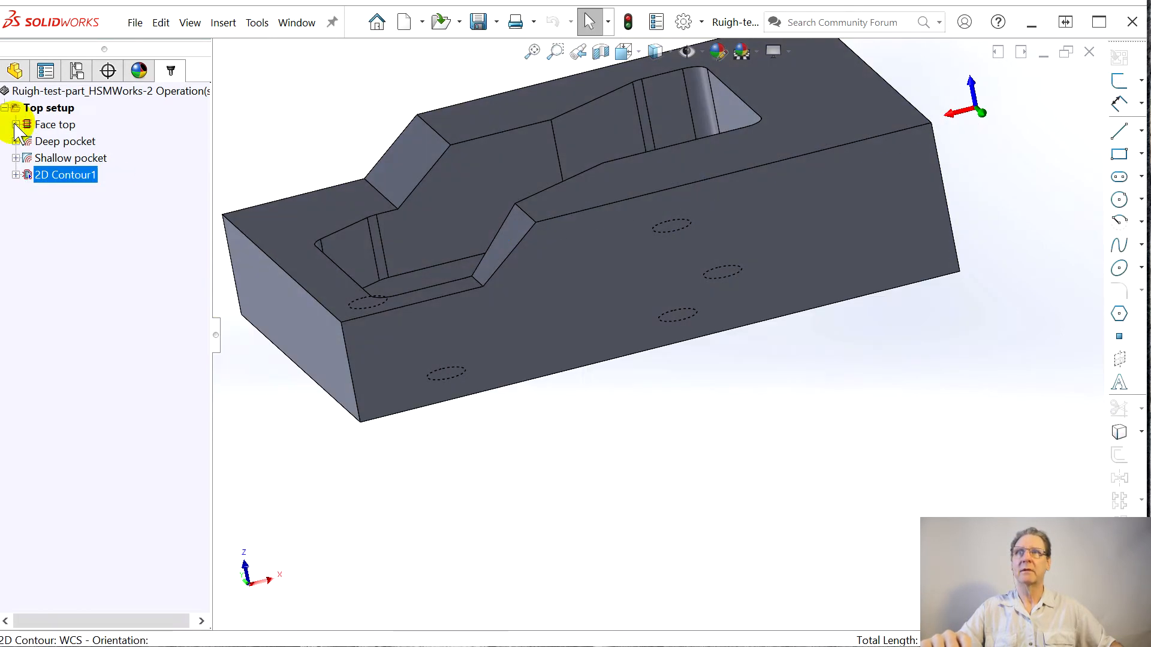
middle_click_drag(404, 378, 424, 552)
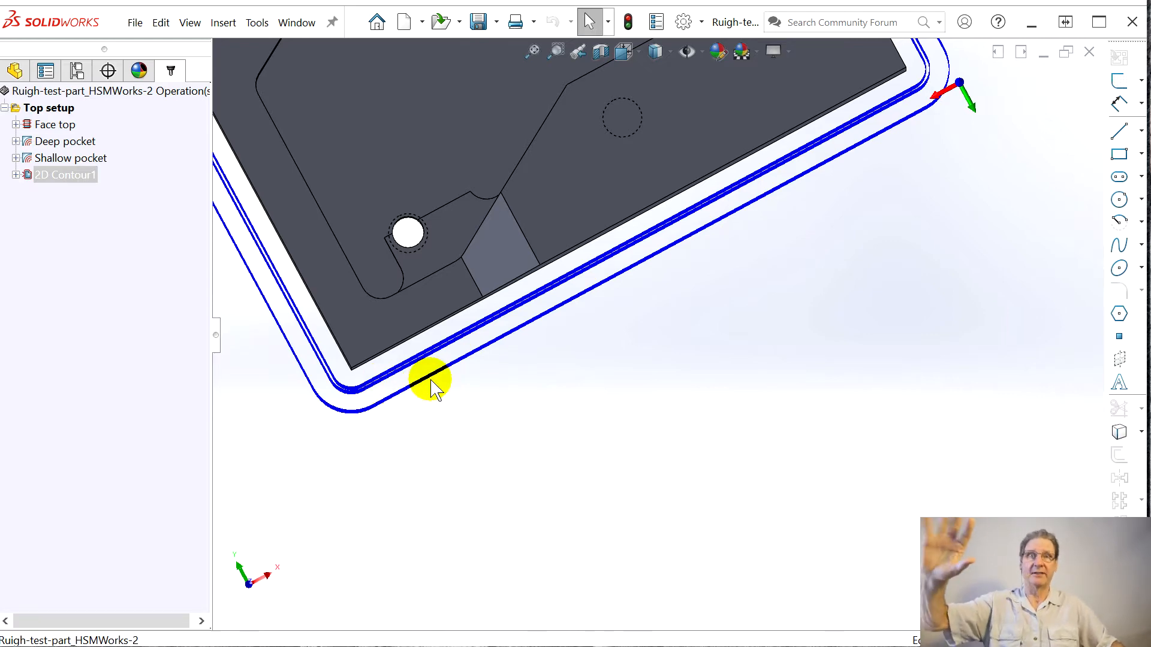
middle_click_drag(417, 368, 455, 205)
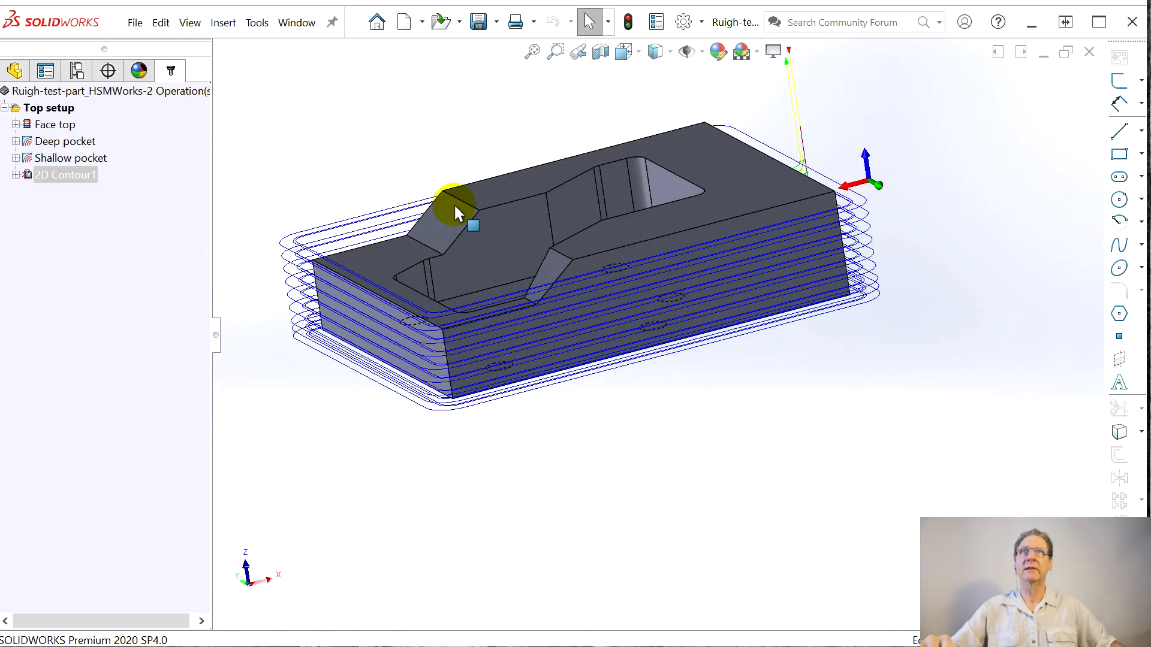
Step: Show the toolpaths of all the Top setup operations together, from Face top through 2D Contour1
right_click(67, 180)
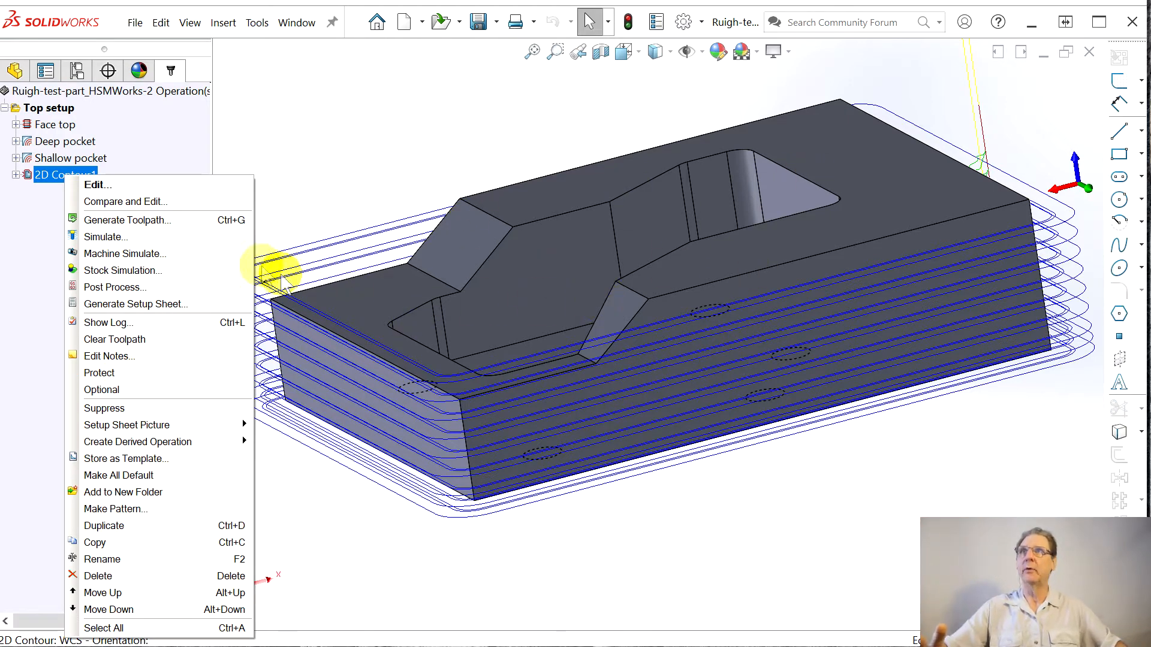
left_click(52, 109)
right_click(53, 109)
left_click(54, 124)
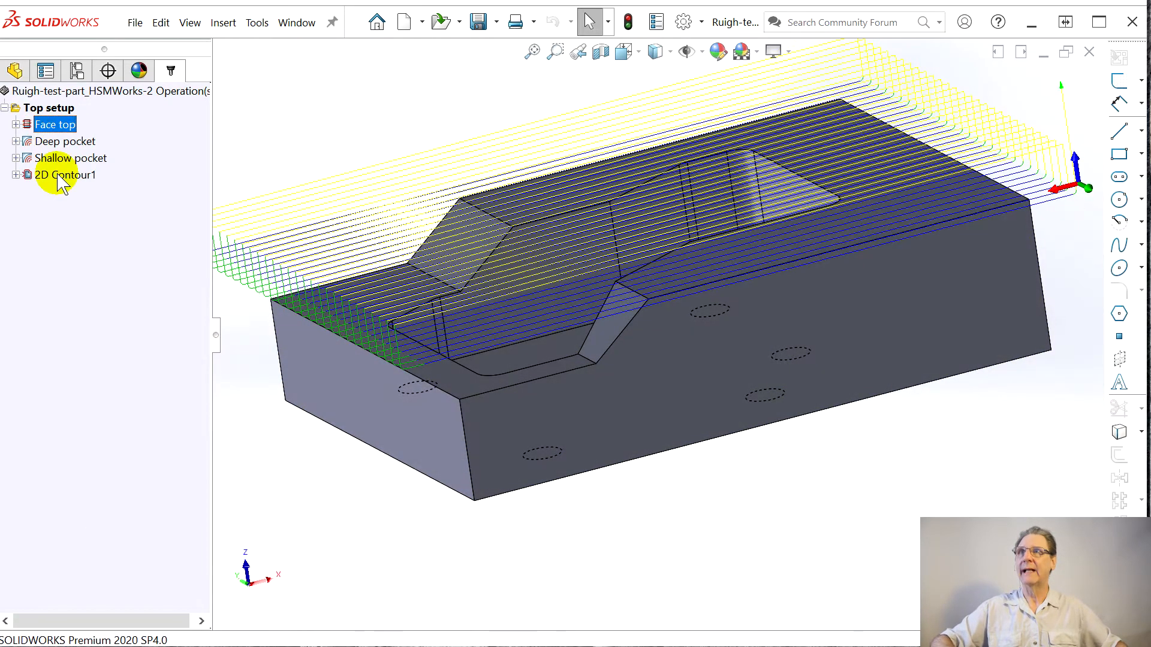
left_click(63, 180, "shift")
right_click(60, 151)
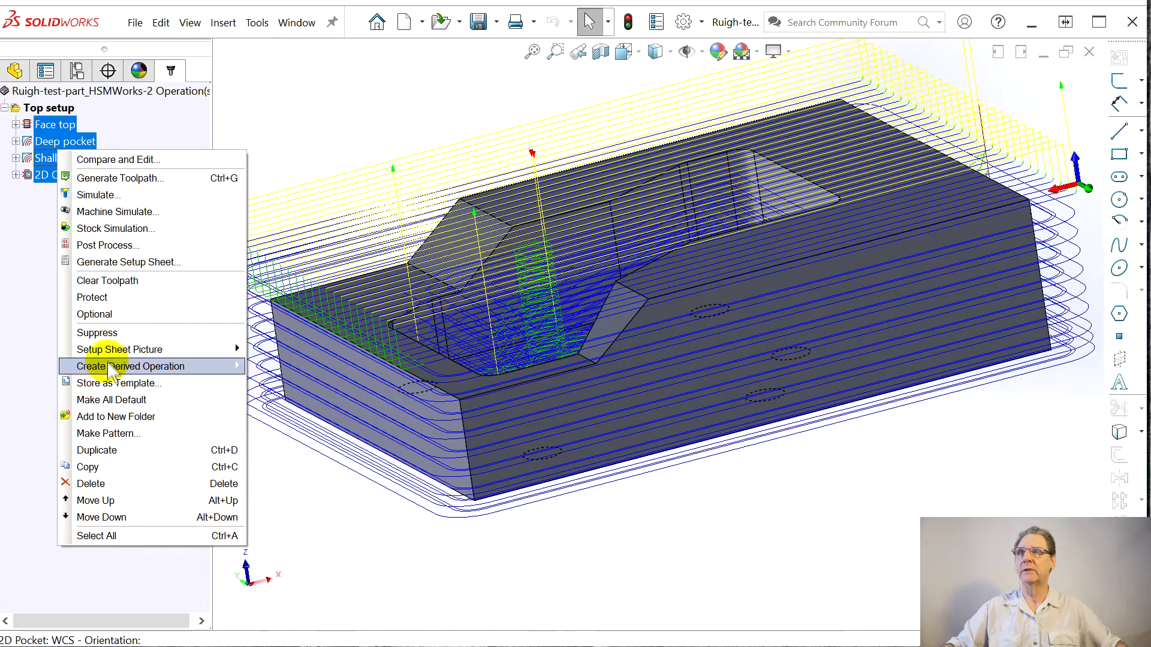
left_click(319, 75)
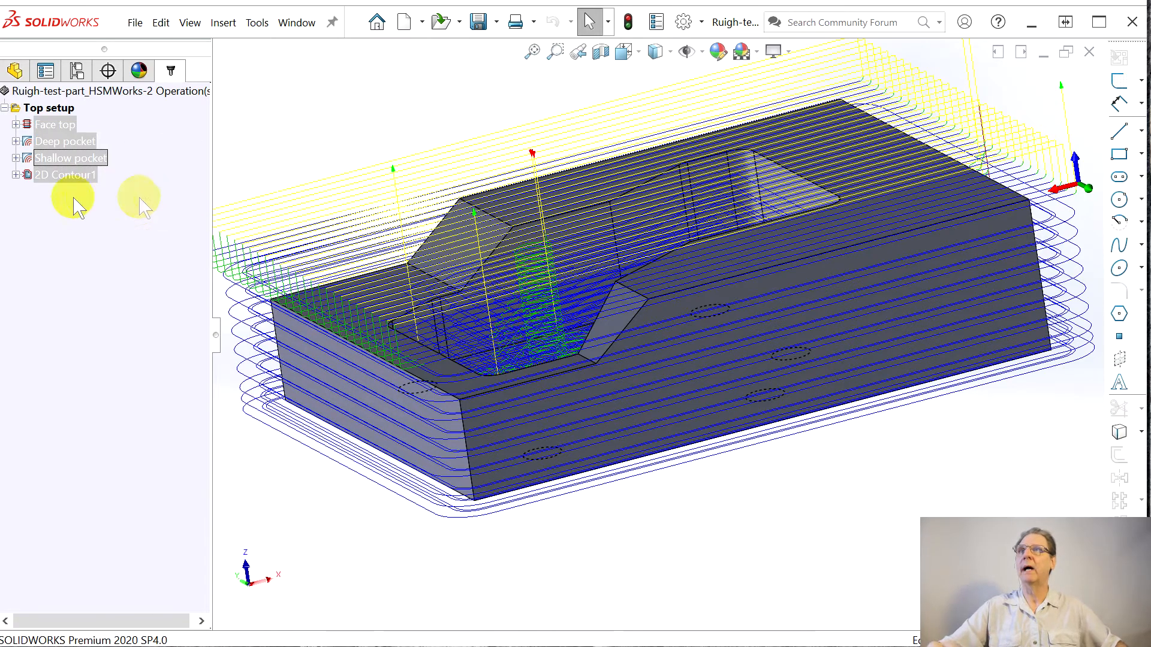
Step: Compare the 2D Contour1 toolpath with the stock block defined in Top setup around the part
left_click(39, 174)
middle_click_drag(347, 141, 727, 290)
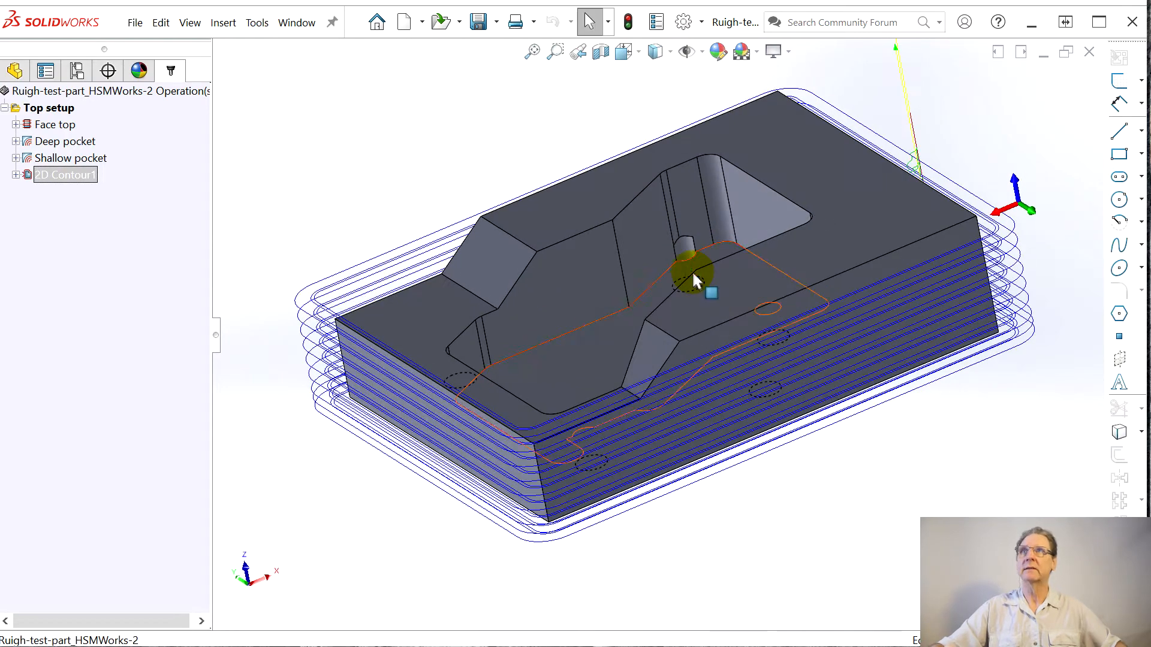
left_click(48, 108)
middle_click_drag(538, 335, 545, 348)
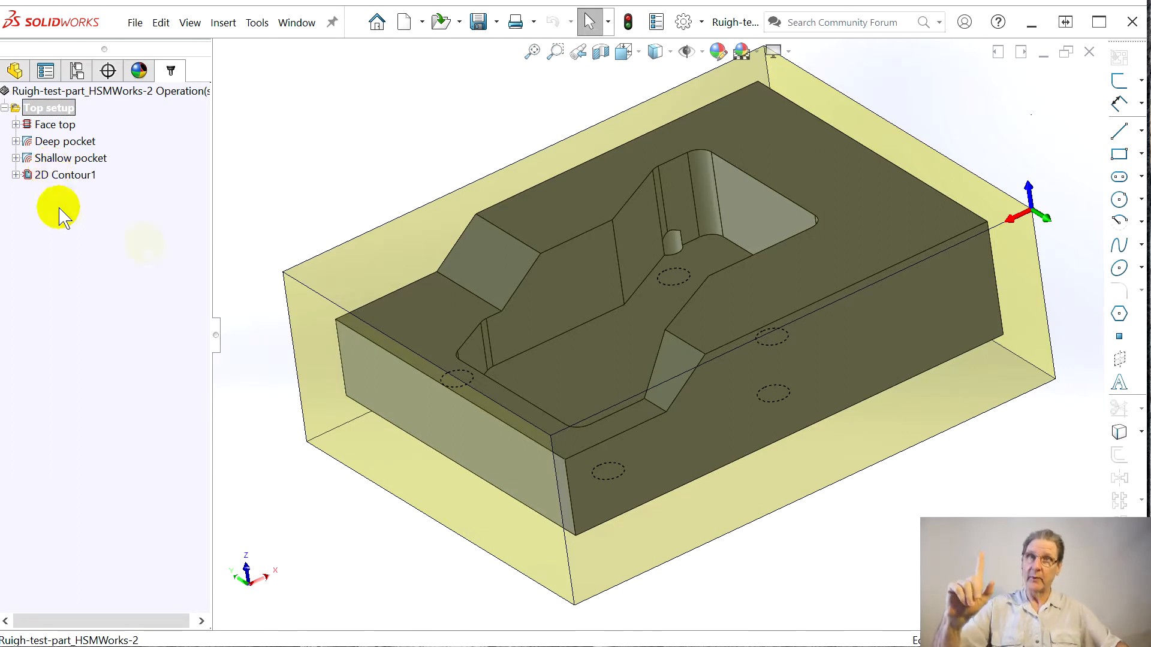
left_click(664, 418)
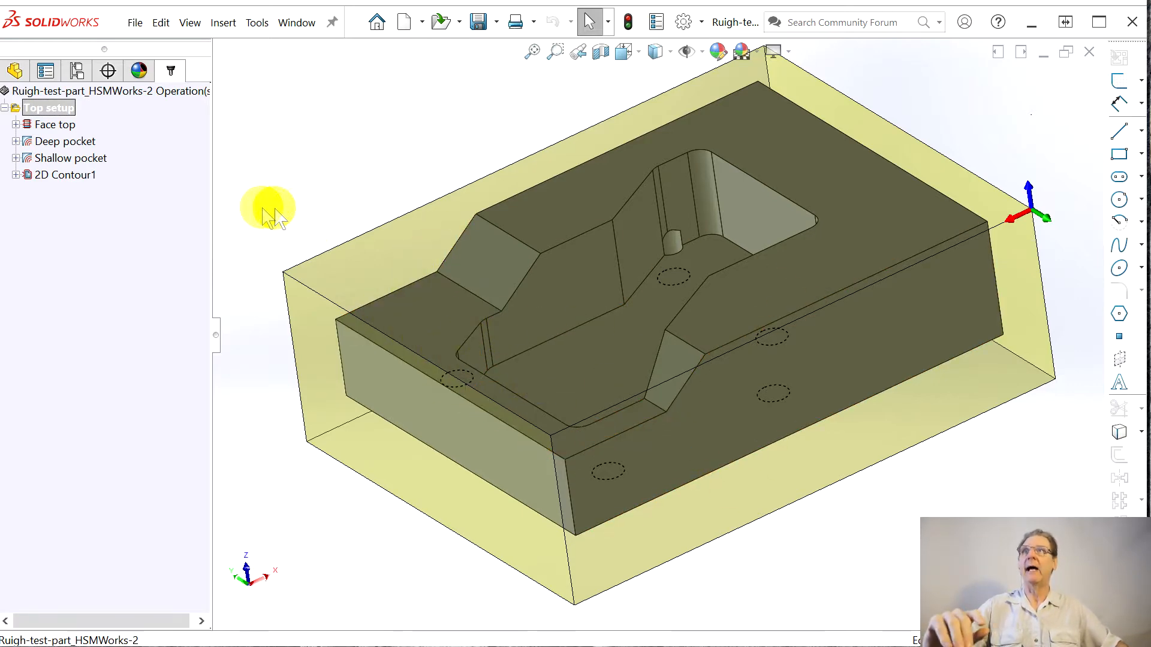
Step: Rename the 2D Contour1 operation to Perimeter
left_click(60, 175)
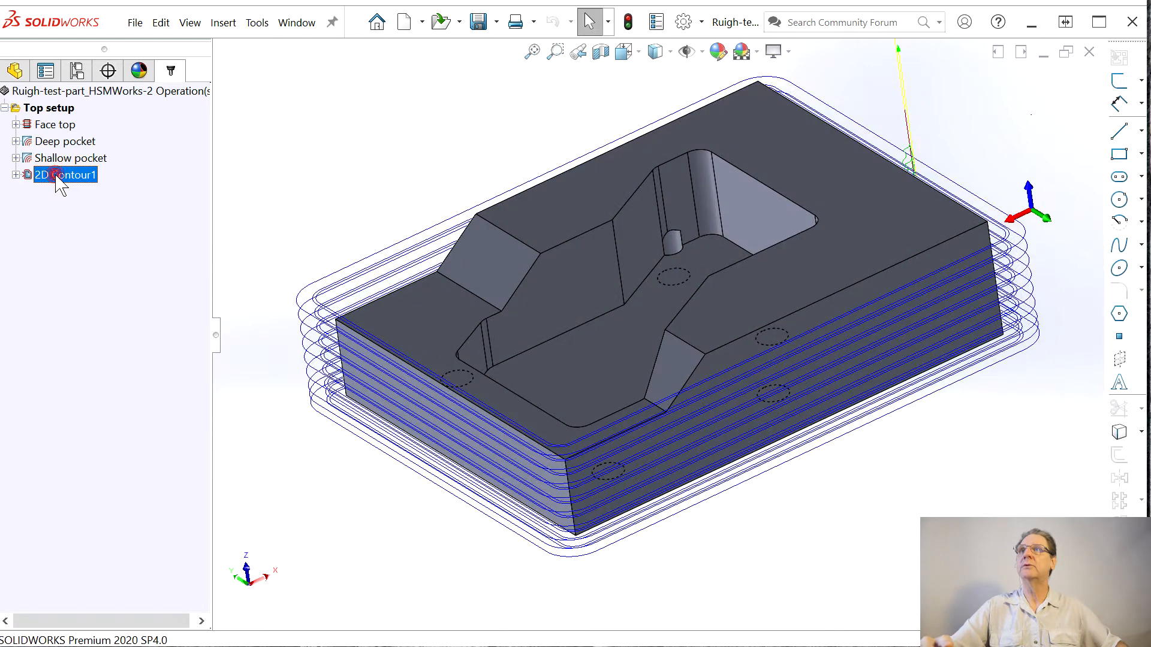
left_click(56, 175)
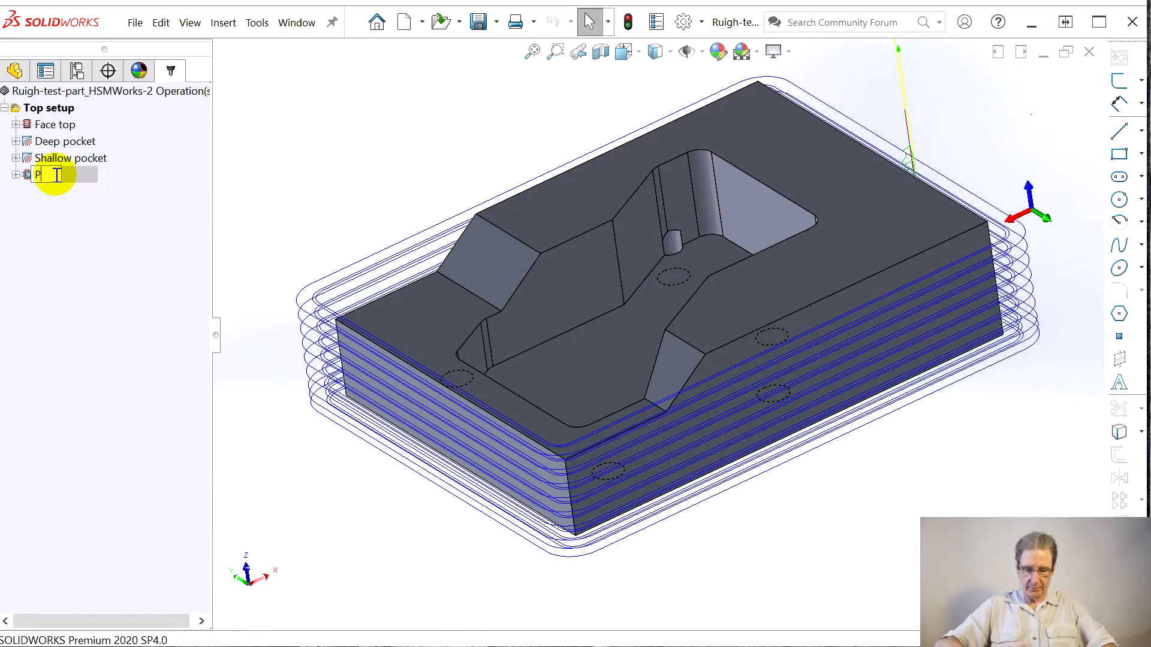
type("Perimeter")
key("Return")
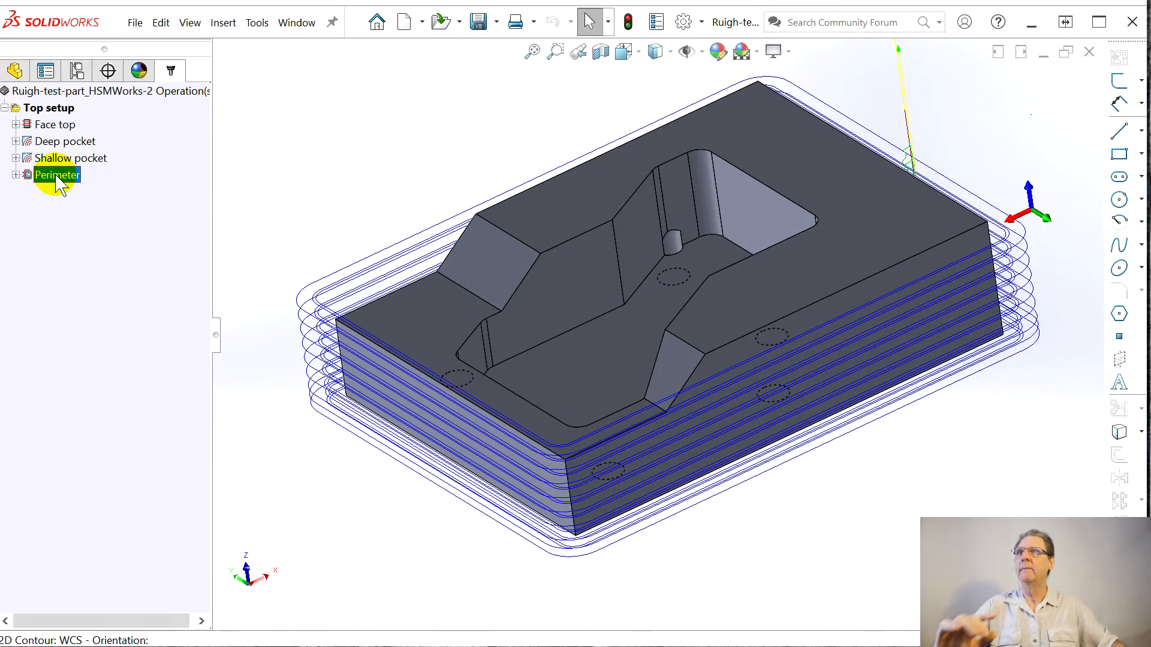
Step: Add a new 2D Contour milling operation to the Top setup
right_click(60, 182)
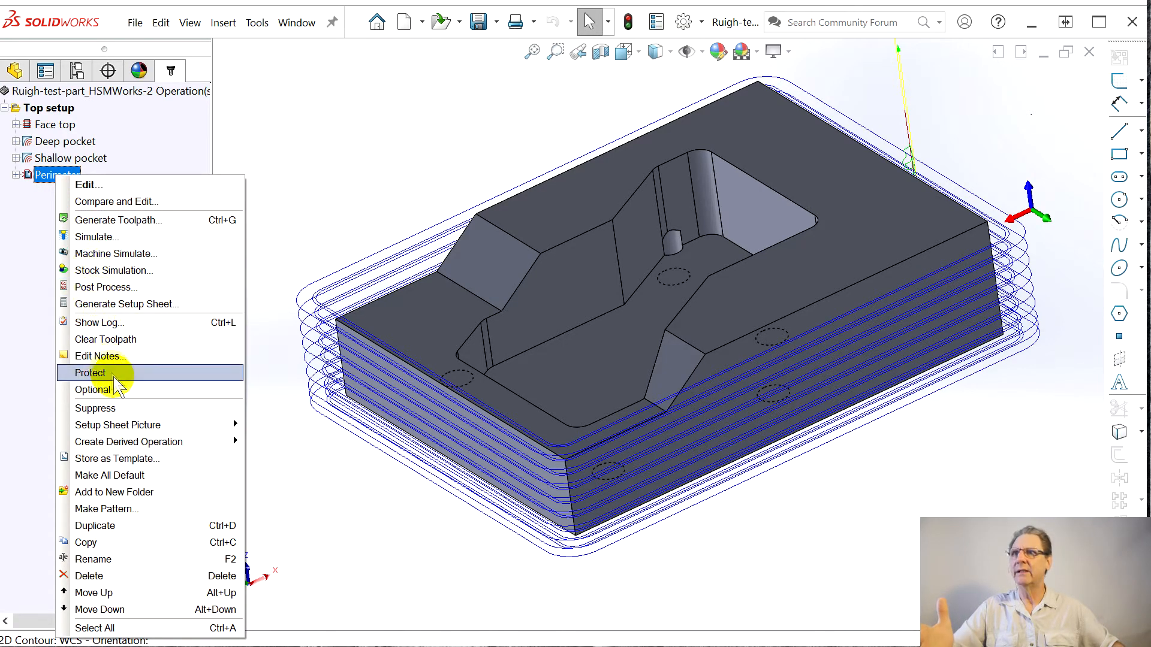
left_click(60, 158)
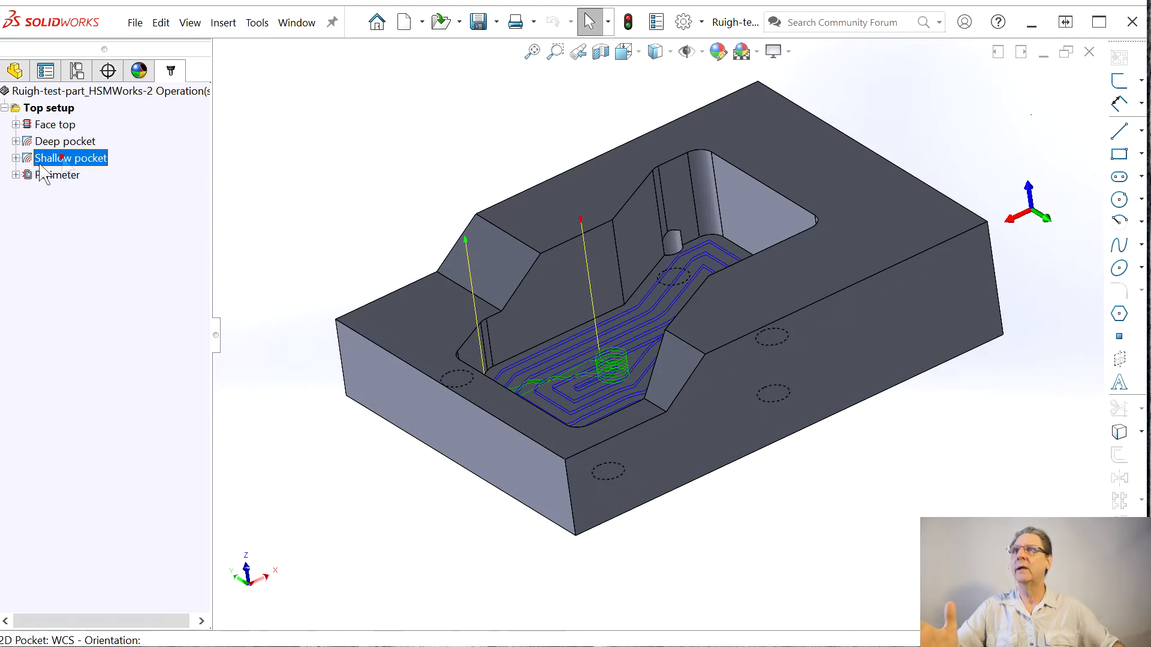
right_click(45, 161)
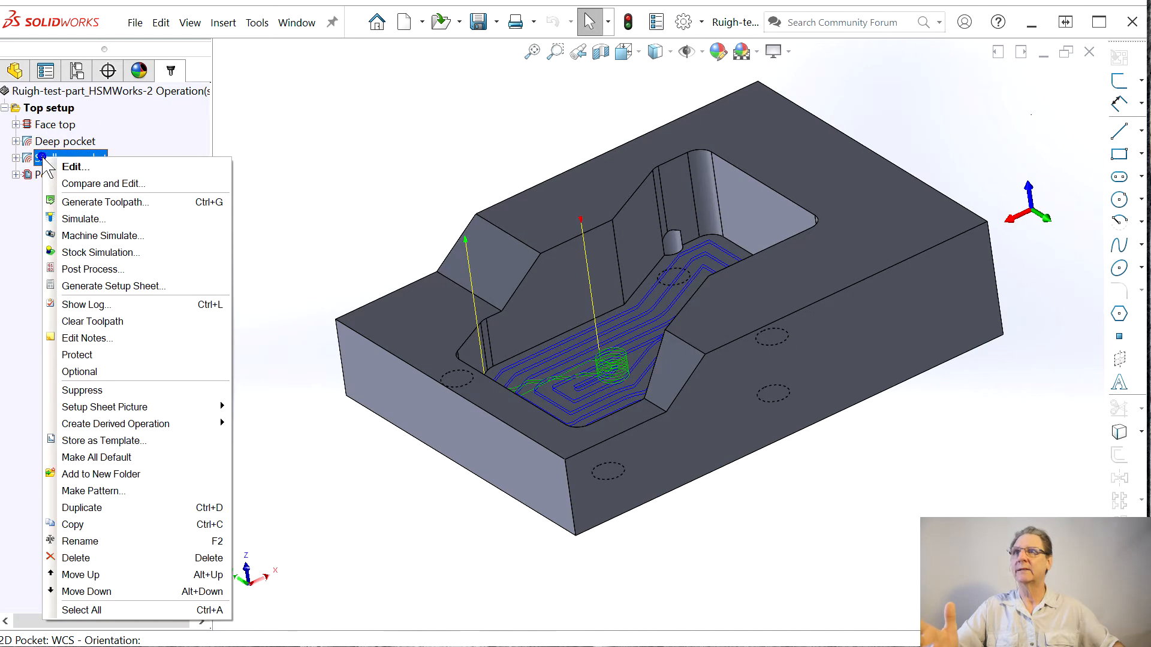
right_click(55, 111)
mouse_move(160, 210)
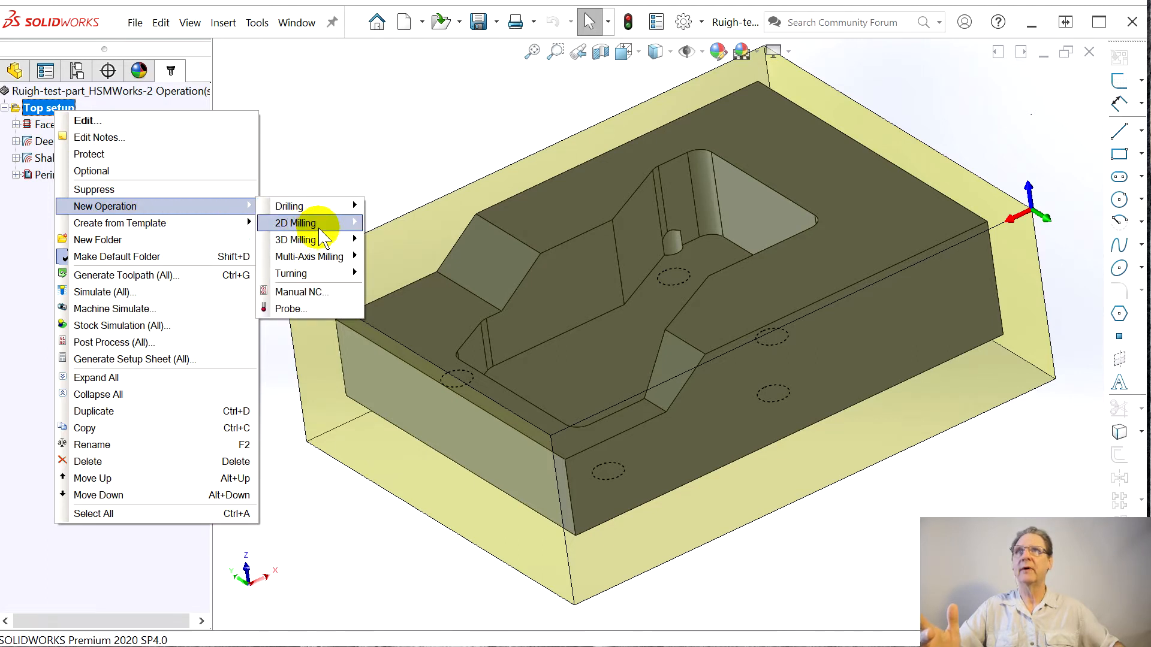
mouse_move(317, 225)
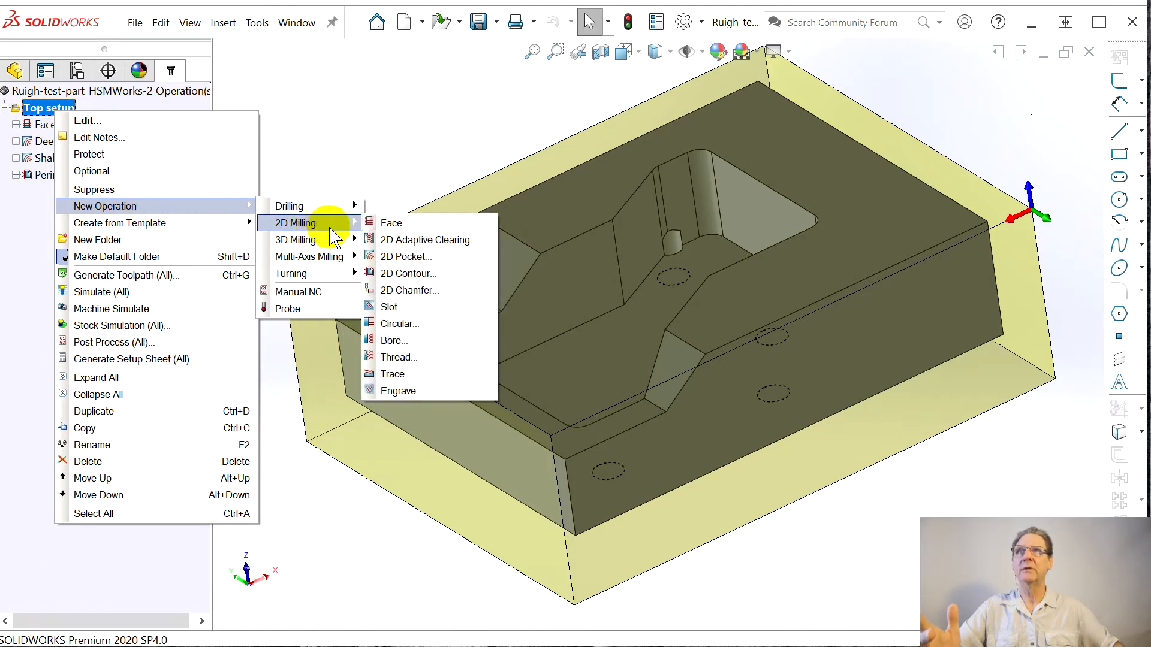
left_click(429, 275)
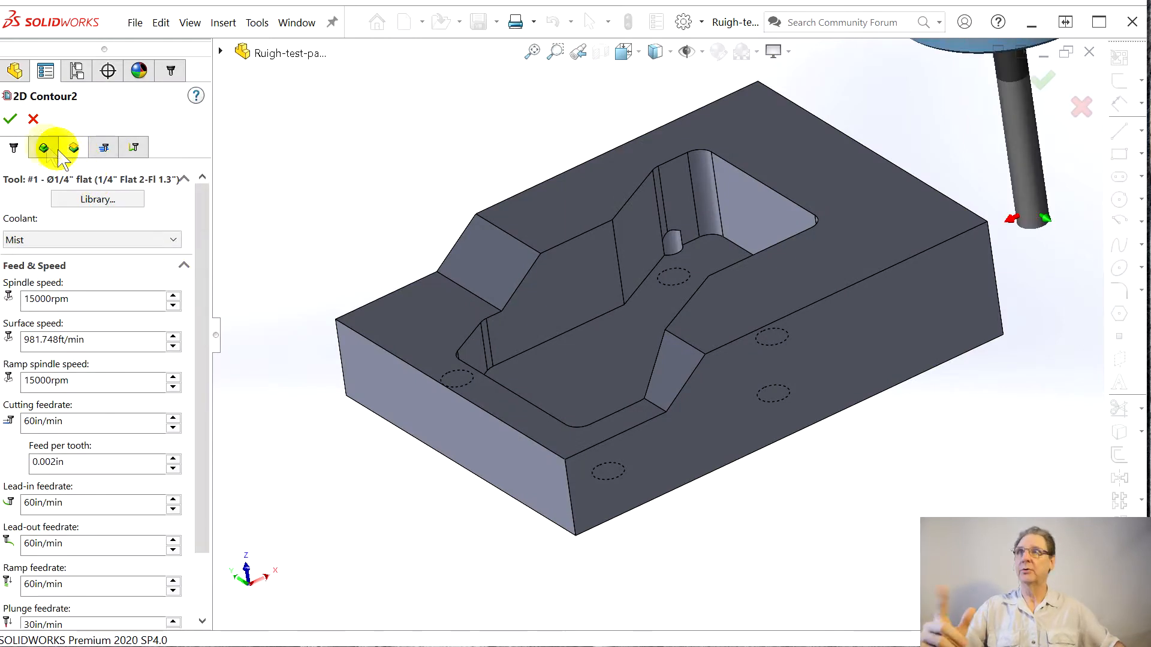
Step: Use only the bottom edge of the sloped face beside the lower ledge as contour geometry, disabling tangent propagation and propagation along Z
left_click(42, 147)
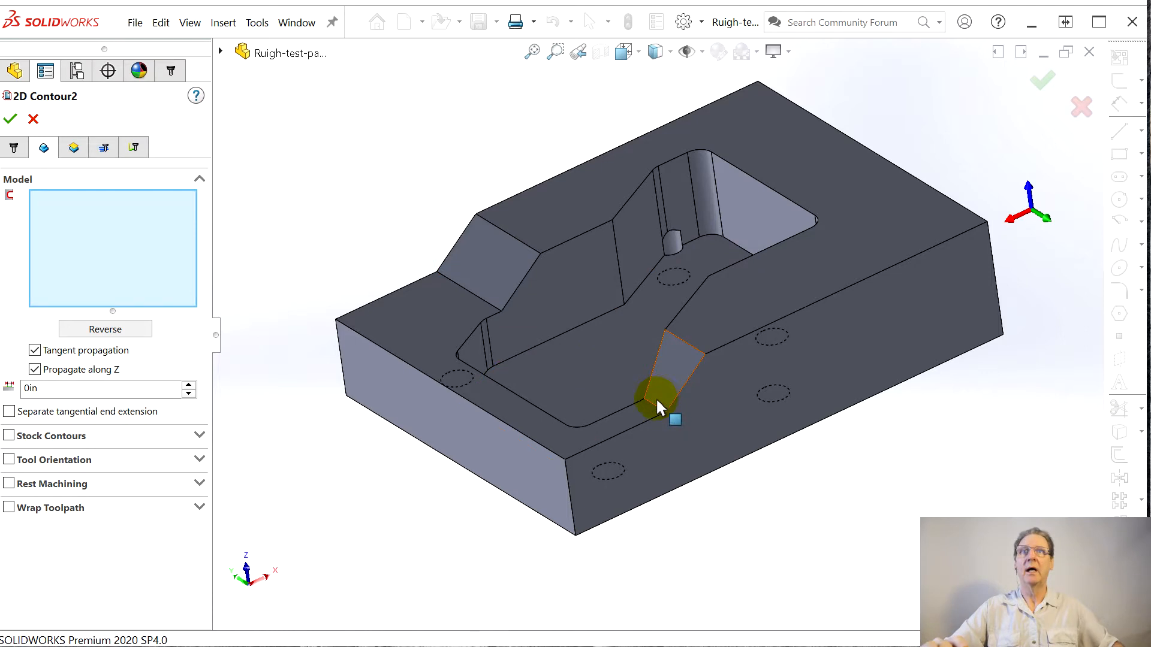
left_click(477, 306)
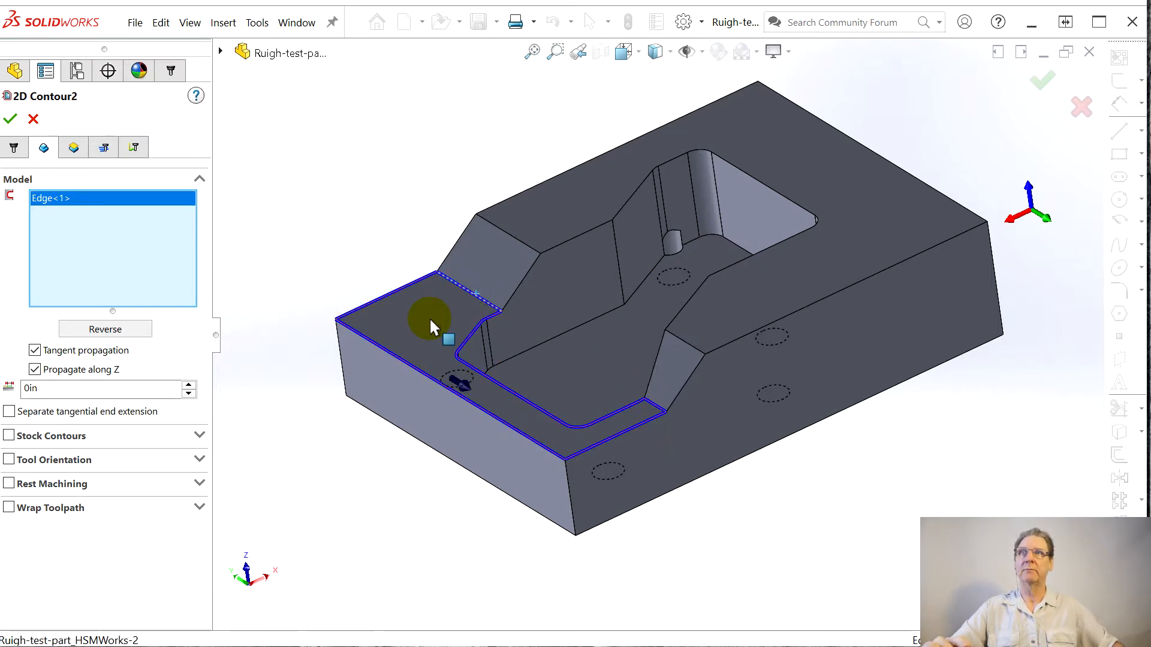
left_click(34, 350)
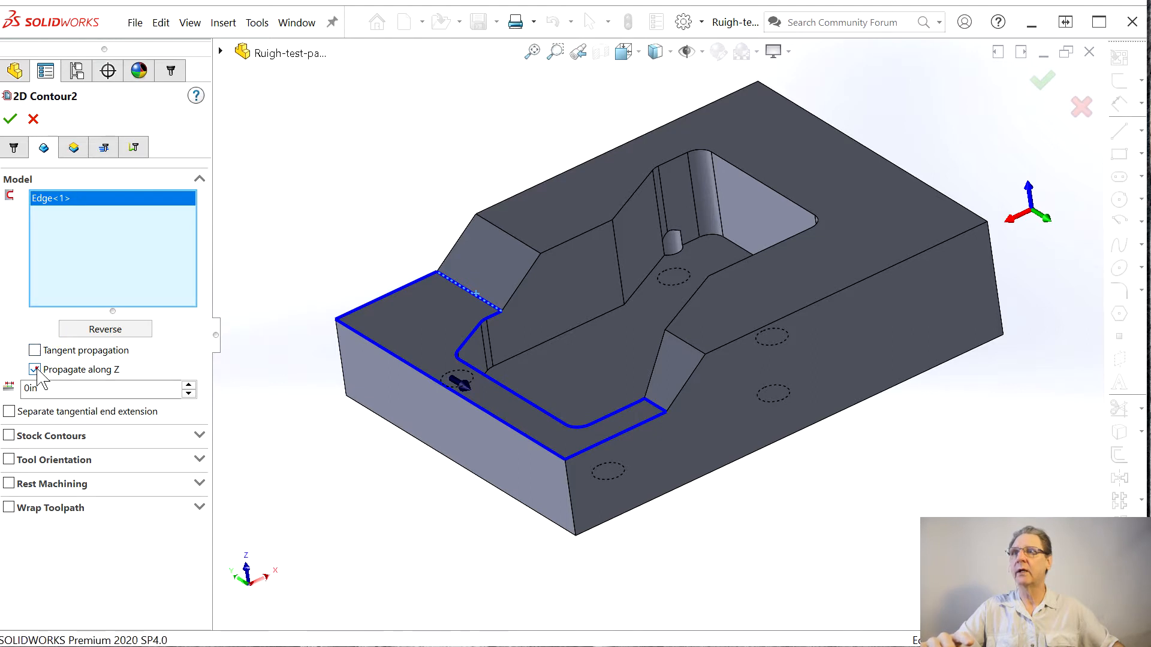
left_click(35, 369)
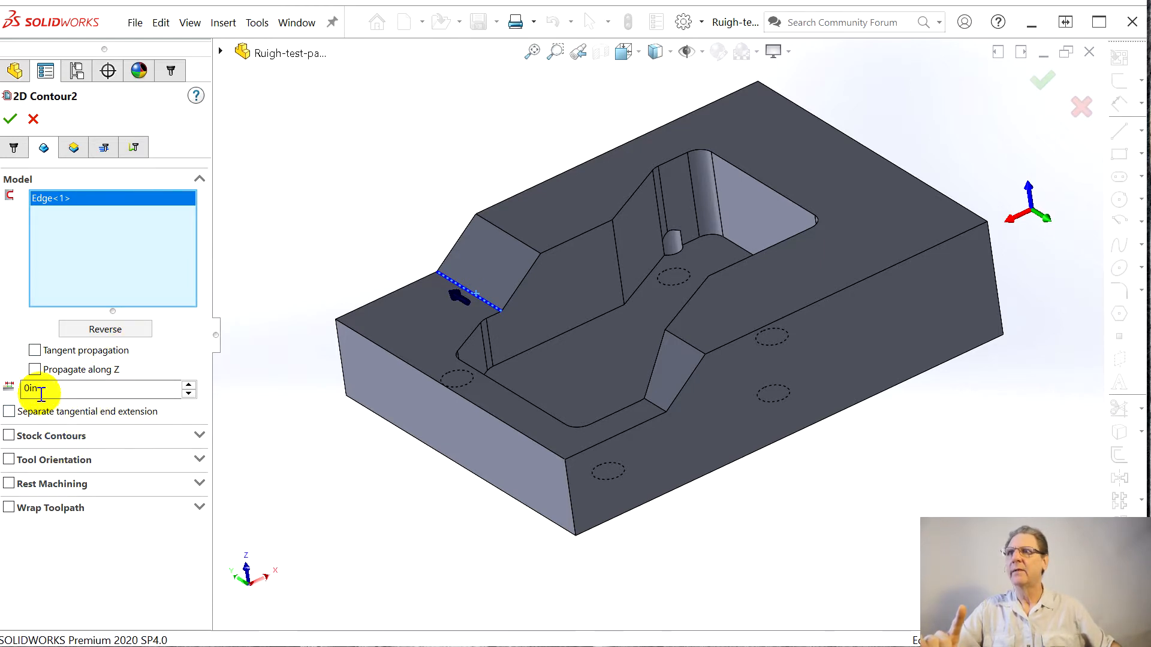
Step: Enable a separate tangential end extension for the contour and set its distance to 0.1 in
mouse_move(44, 391)
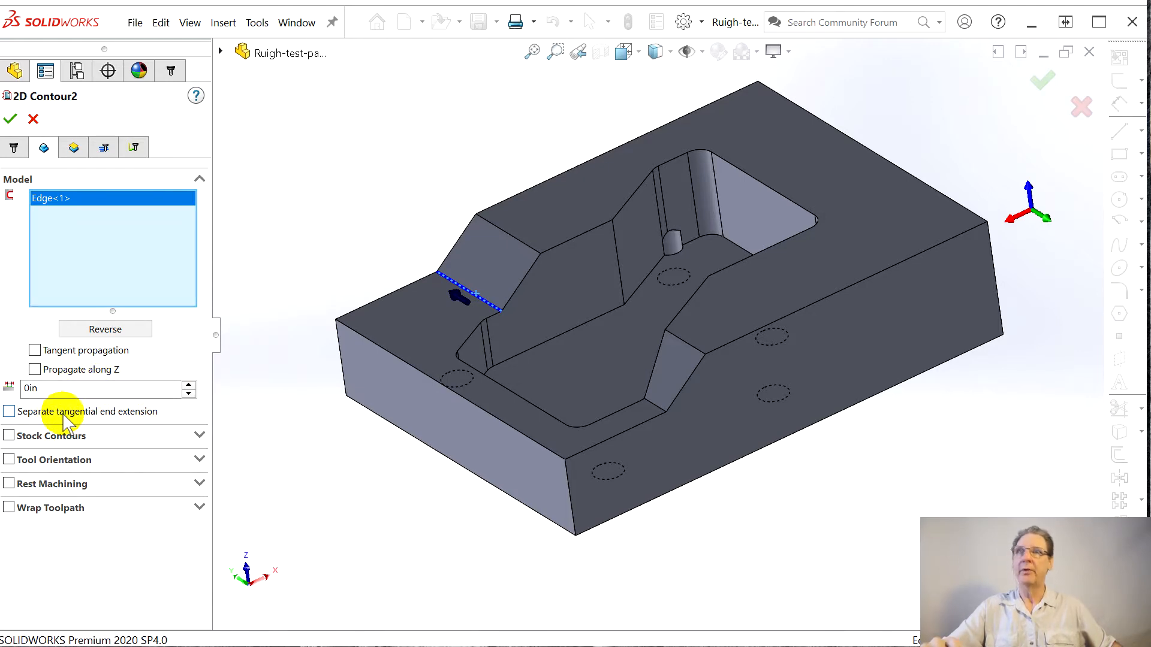
left_click(9, 411)
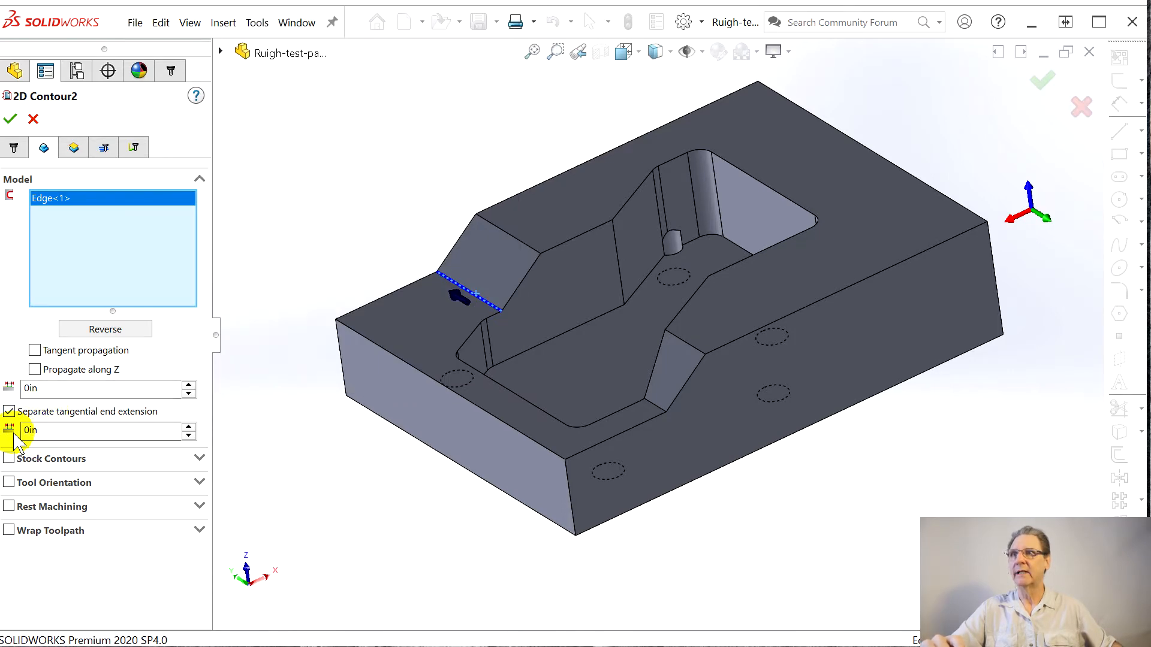
mouse_move(14, 437)
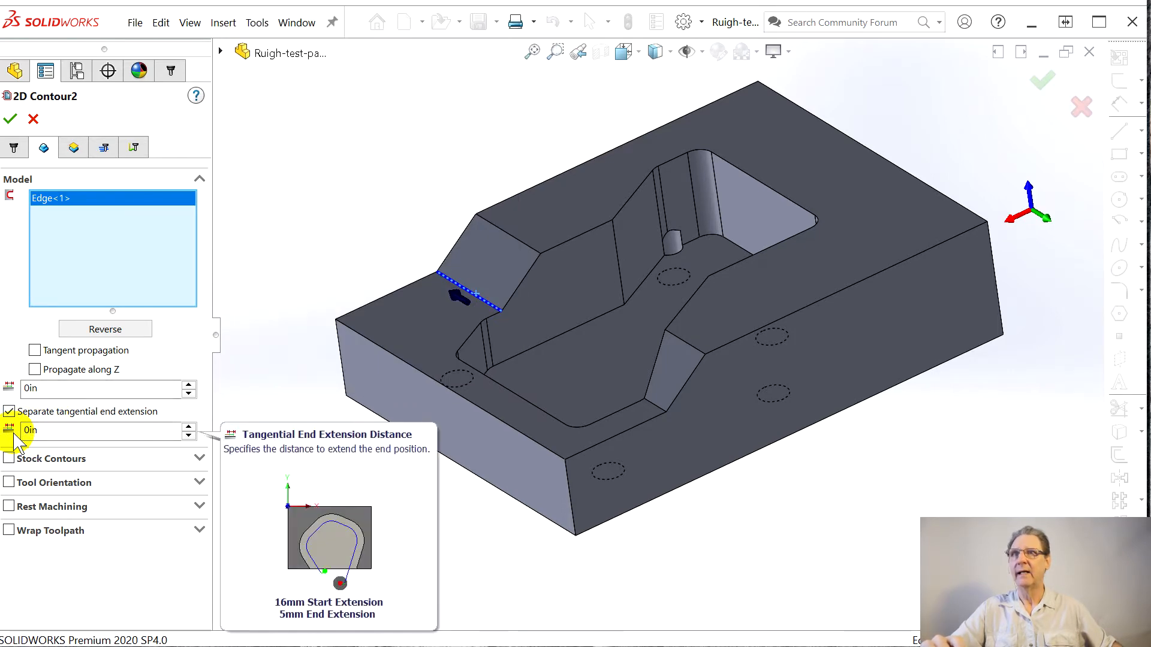
left_click(27, 432)
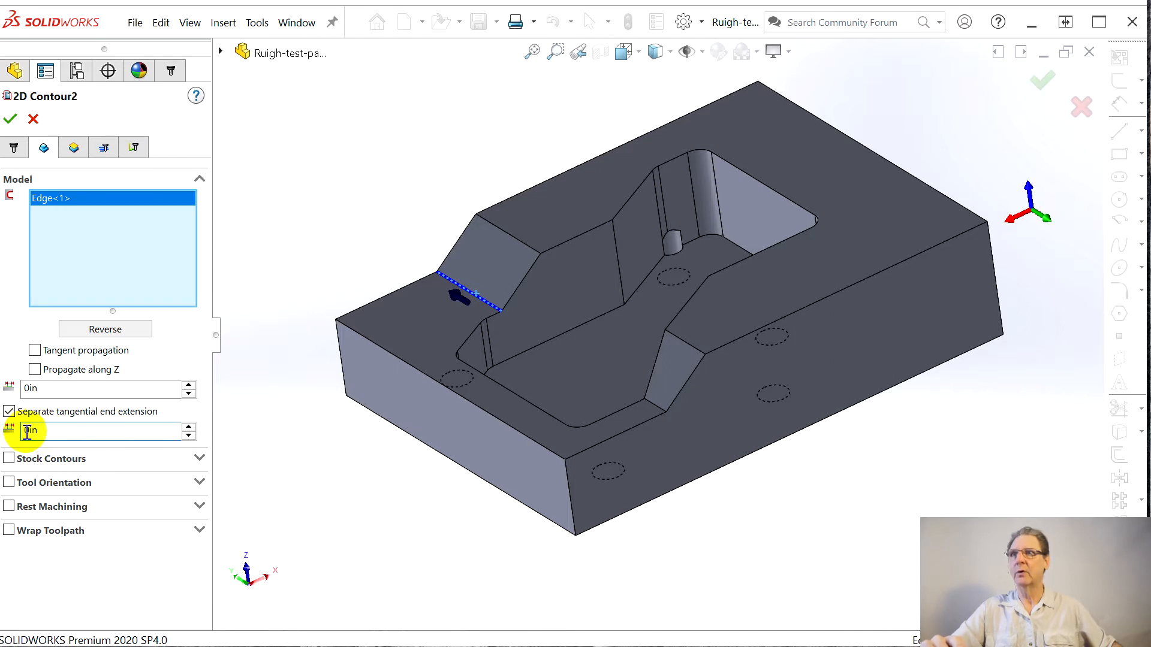
double_click(25, 430)
type(".")
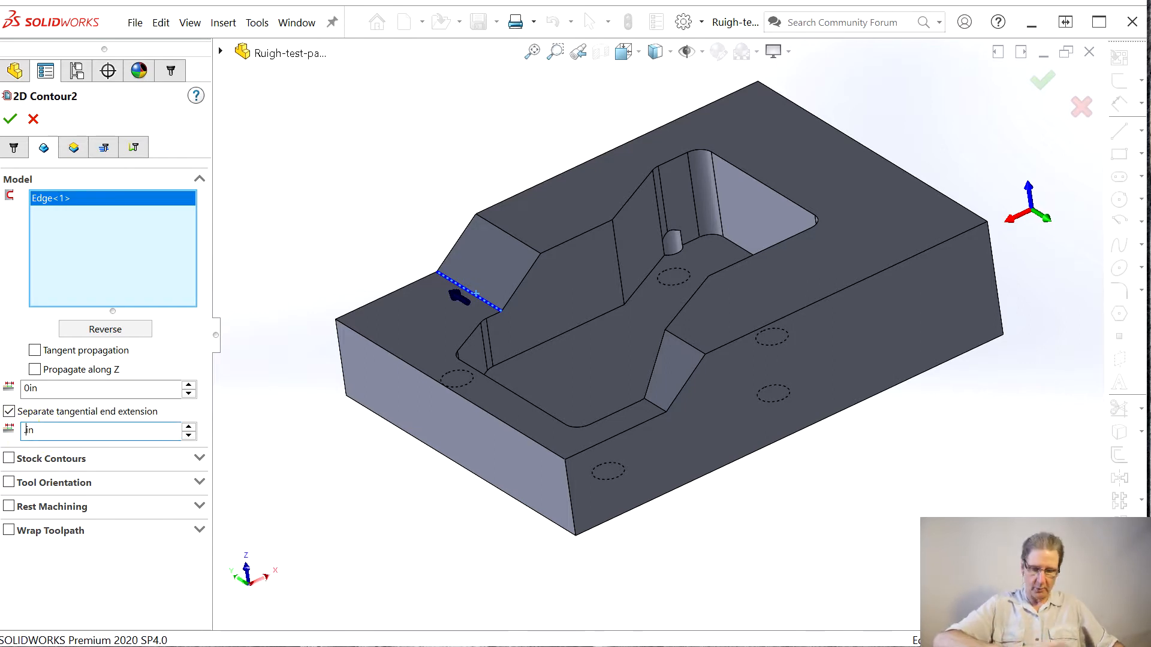
type("1")
Step: Set the contour's main tangential extension distance to 3 in
left_click(31, 388)
double_click(39, 390)
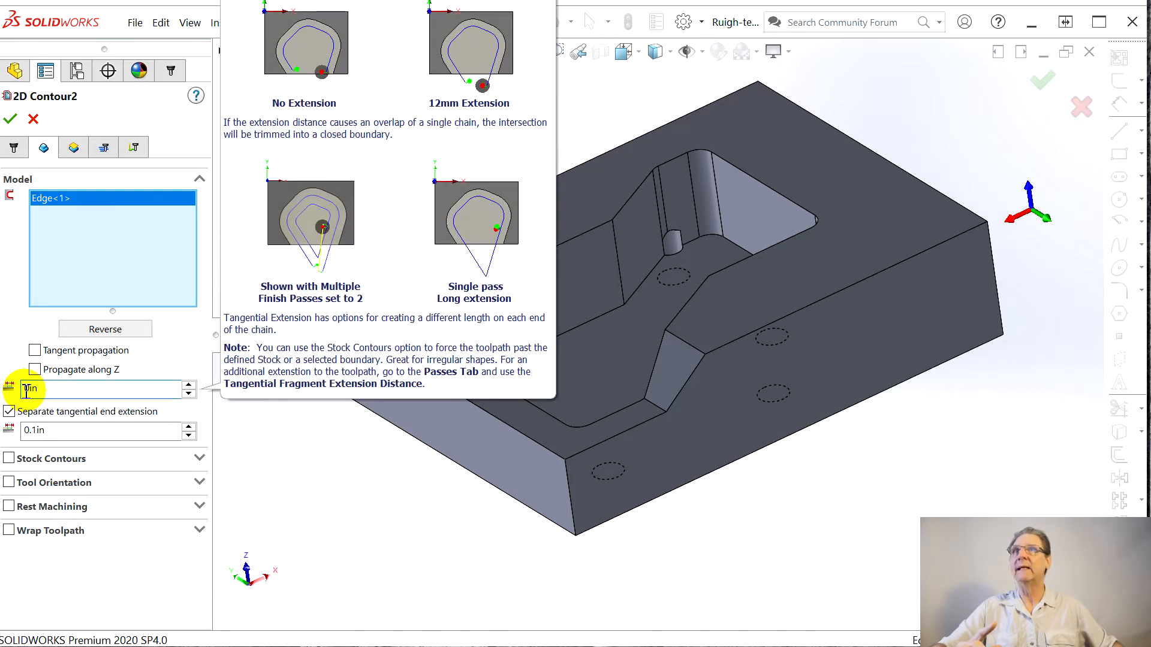
key("ctrl+2")
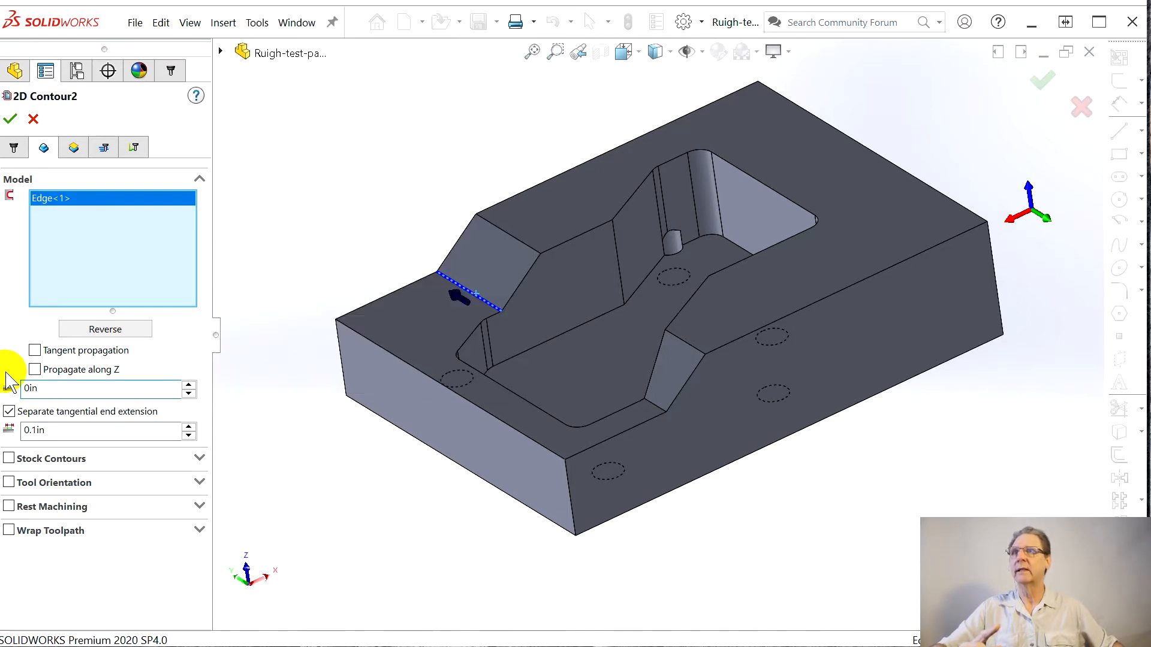
mouse_move(9, 393)
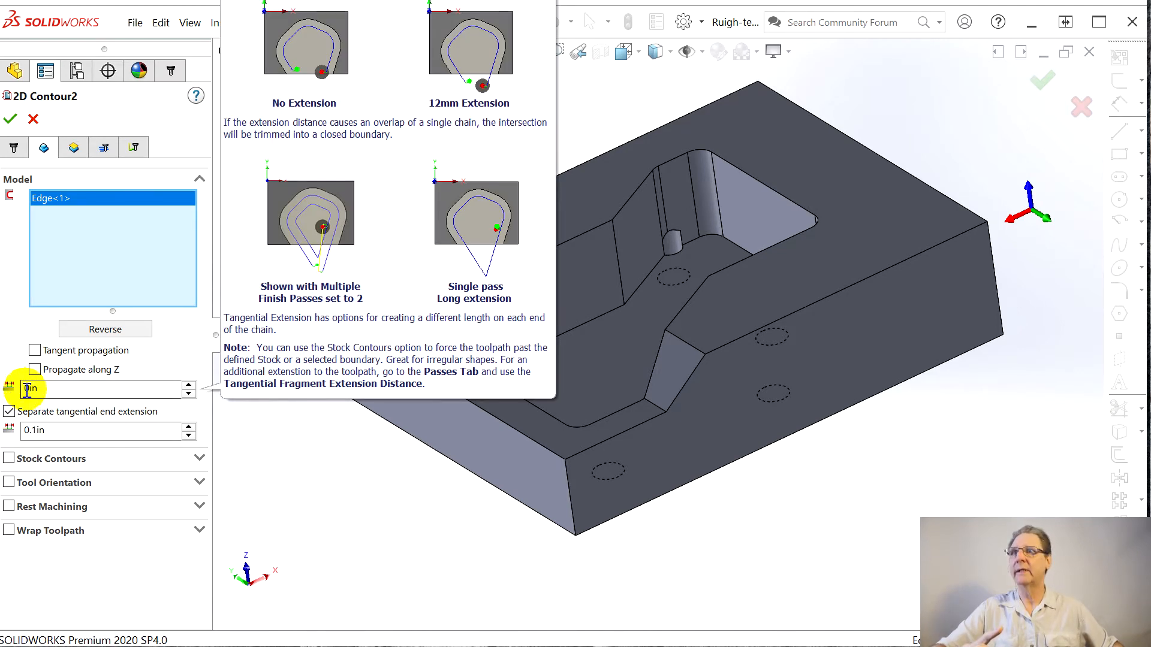
left_click(27, 390)
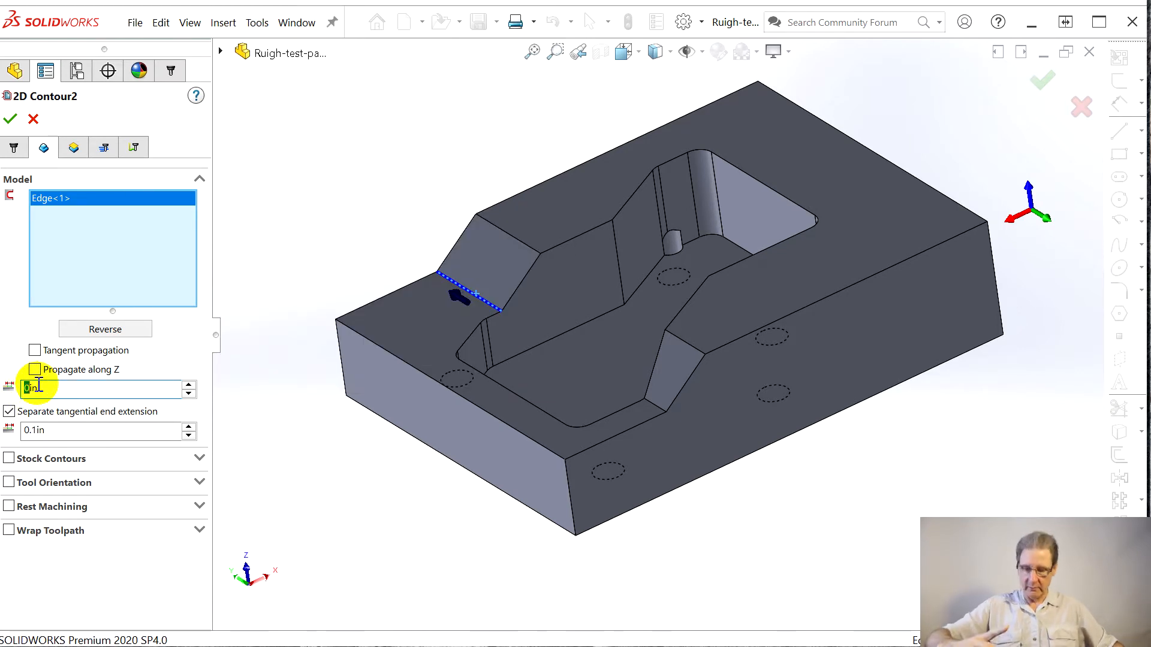
type("3")
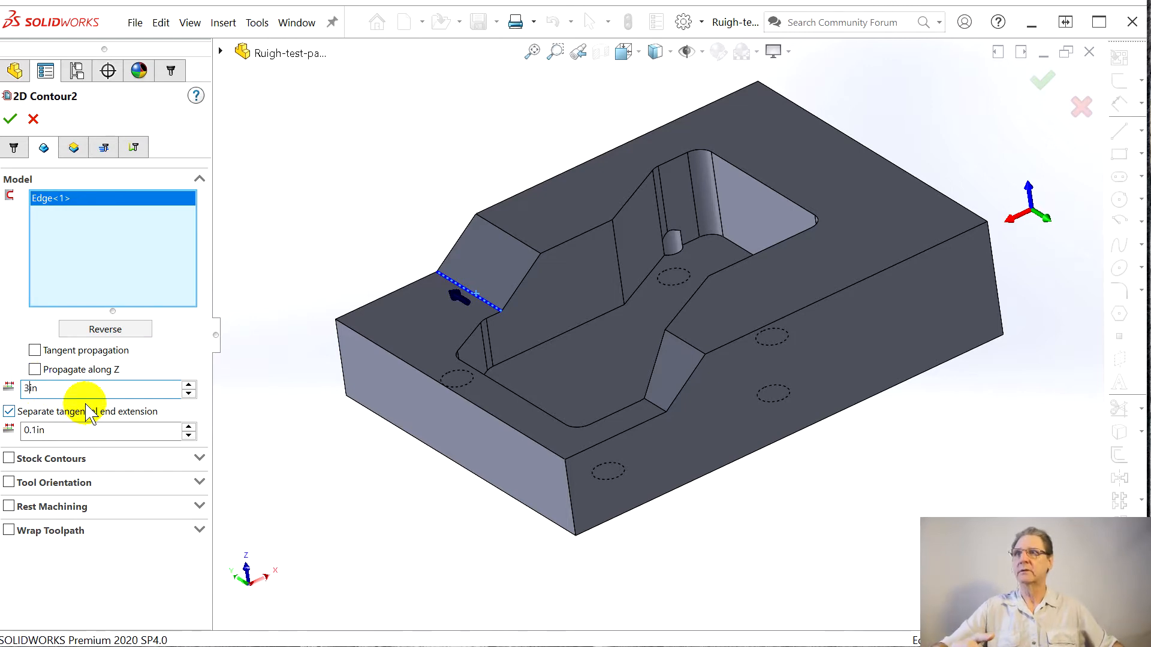
Step: Reference the contour's top height From Model Top and check the height planes against the part
left_click(74, 149)
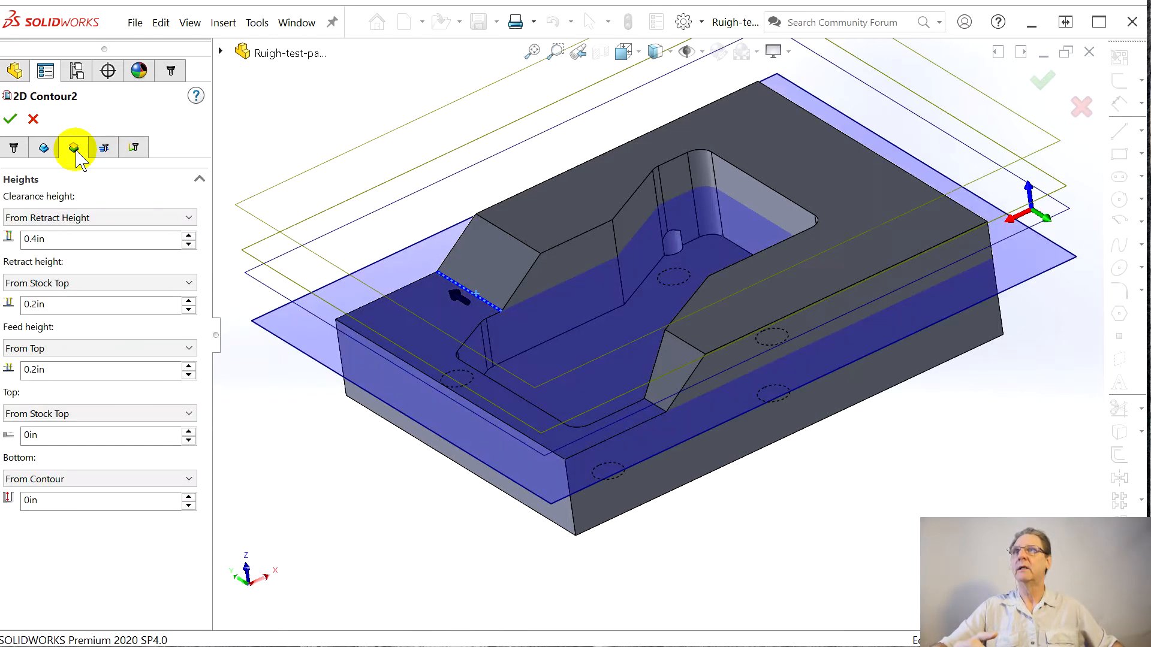
middle_click_drag(352, 334, 377, 244)
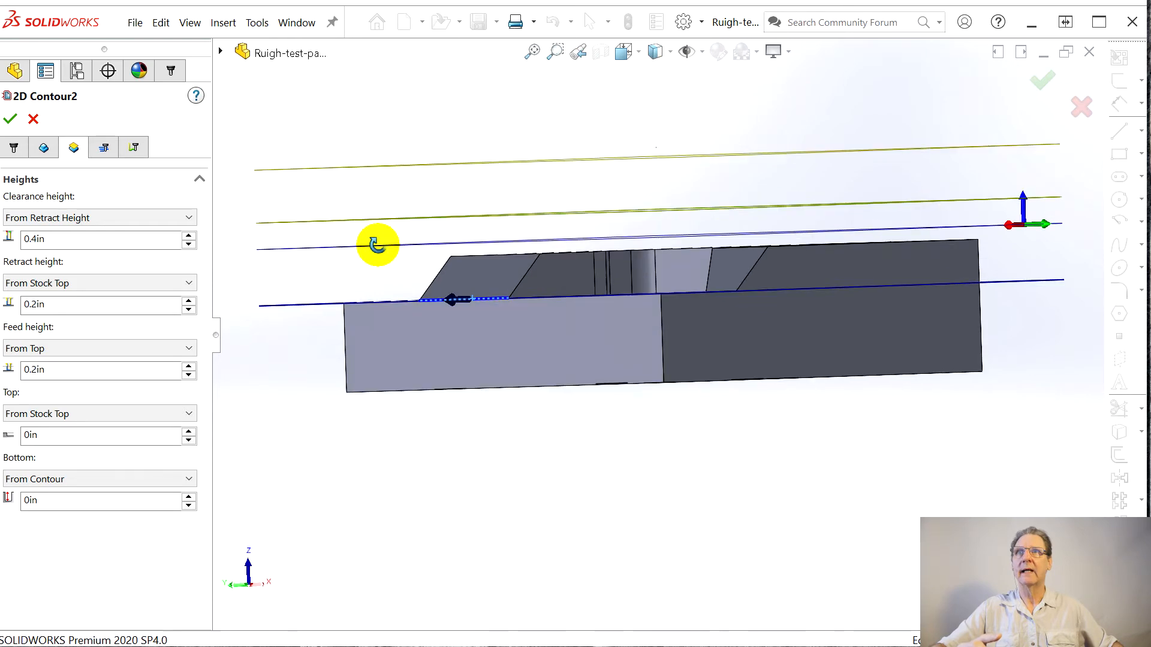
left_click(76, 414)
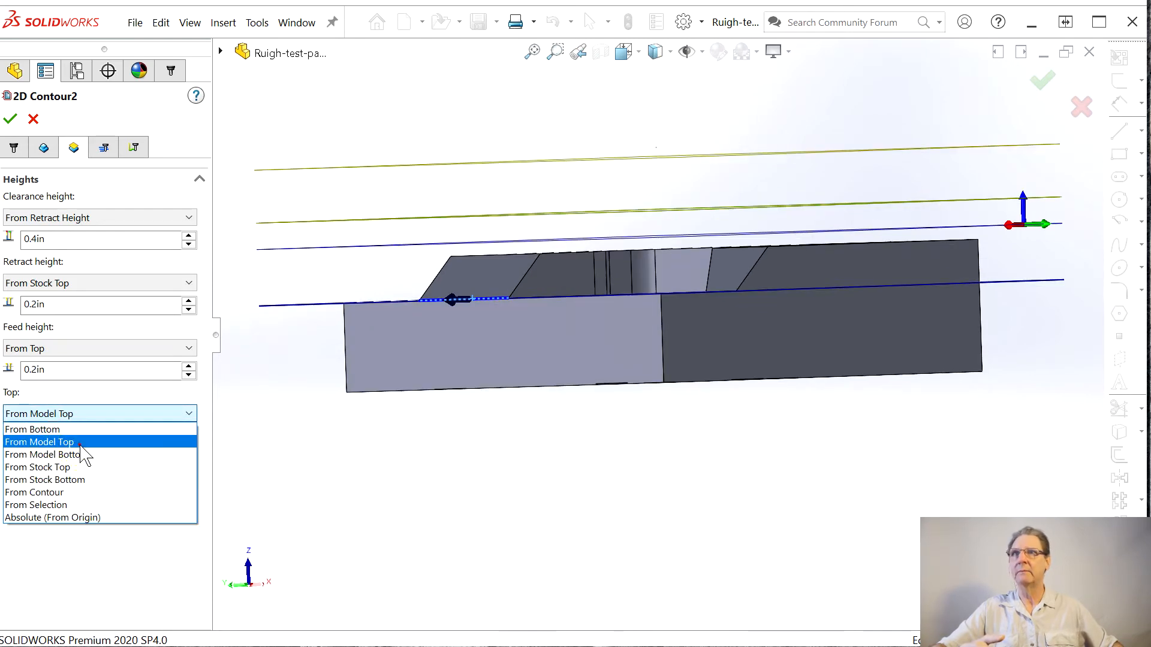
left_click(78, 443)
middle_click_drag(335, 319, 296, 378)
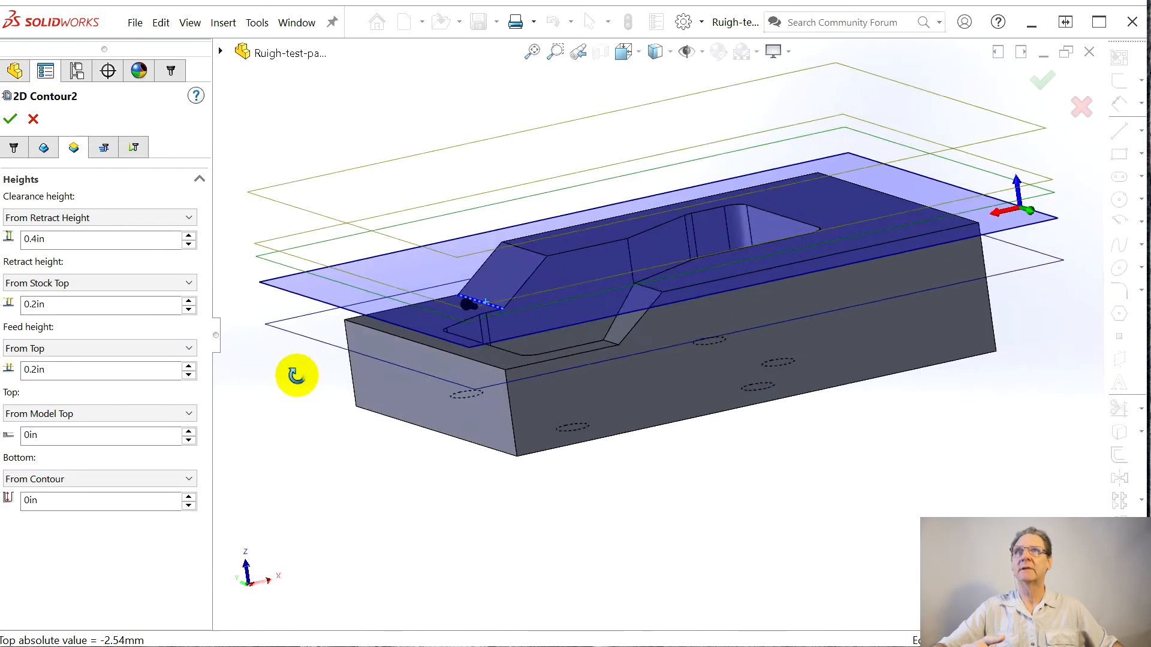
Step: Enable roughing passes for the 2D contour with a 0.125 in stepover and 8 passes
left_click(104, 147)
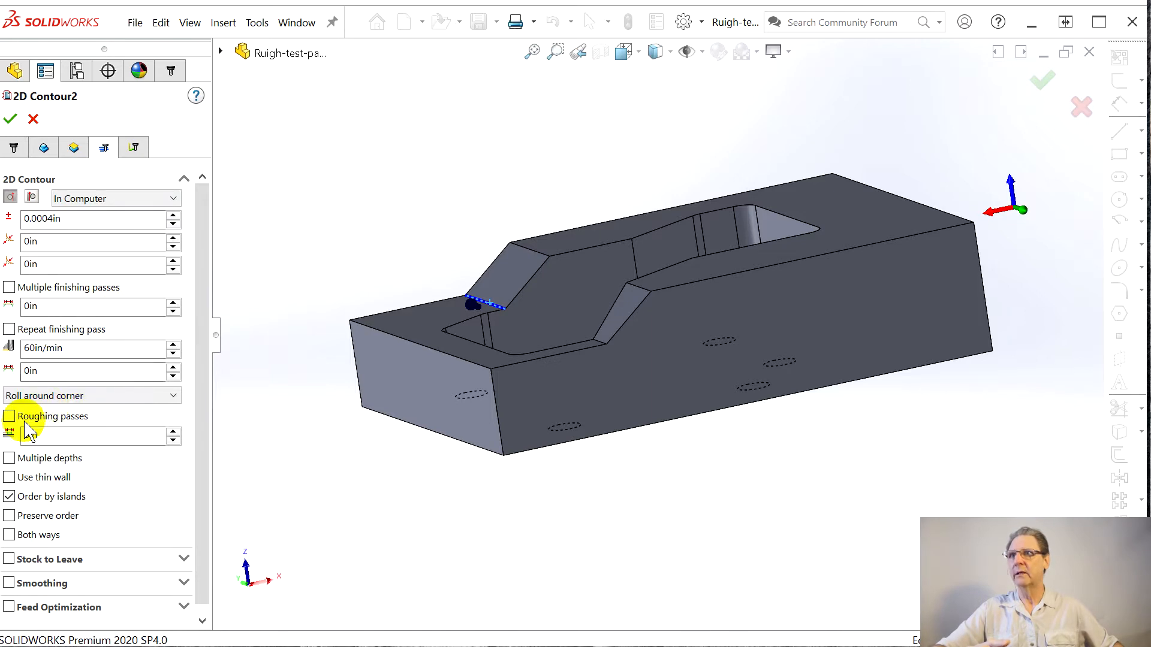
left_click(10, 417)
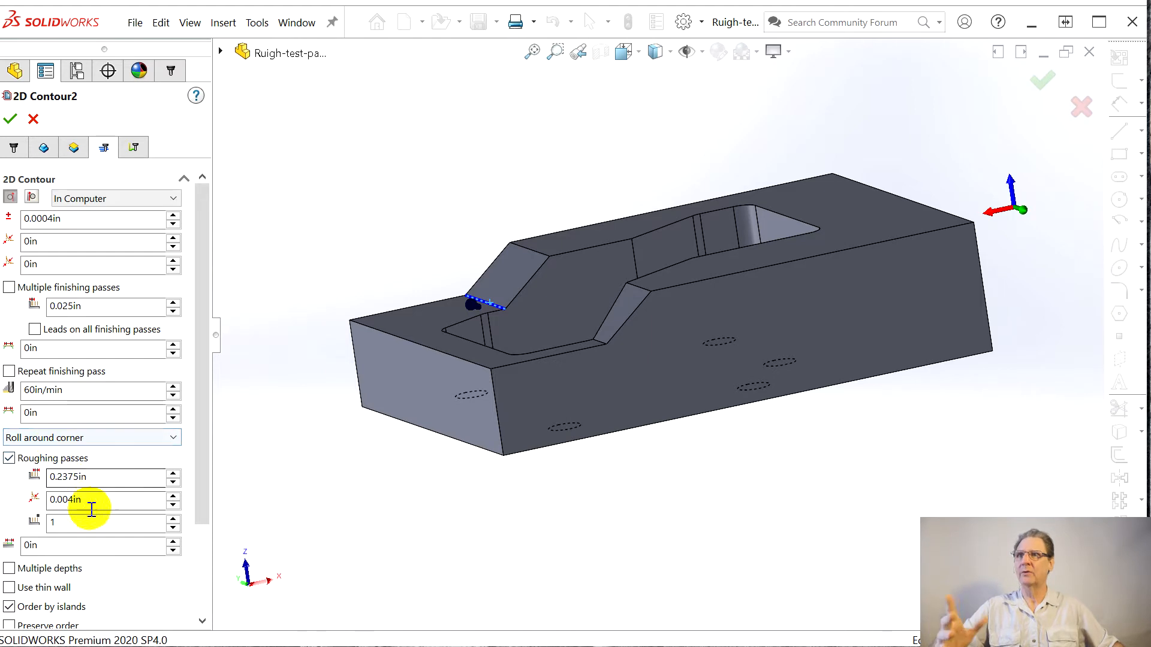
left_click_drag(58, 479, 126, 478)
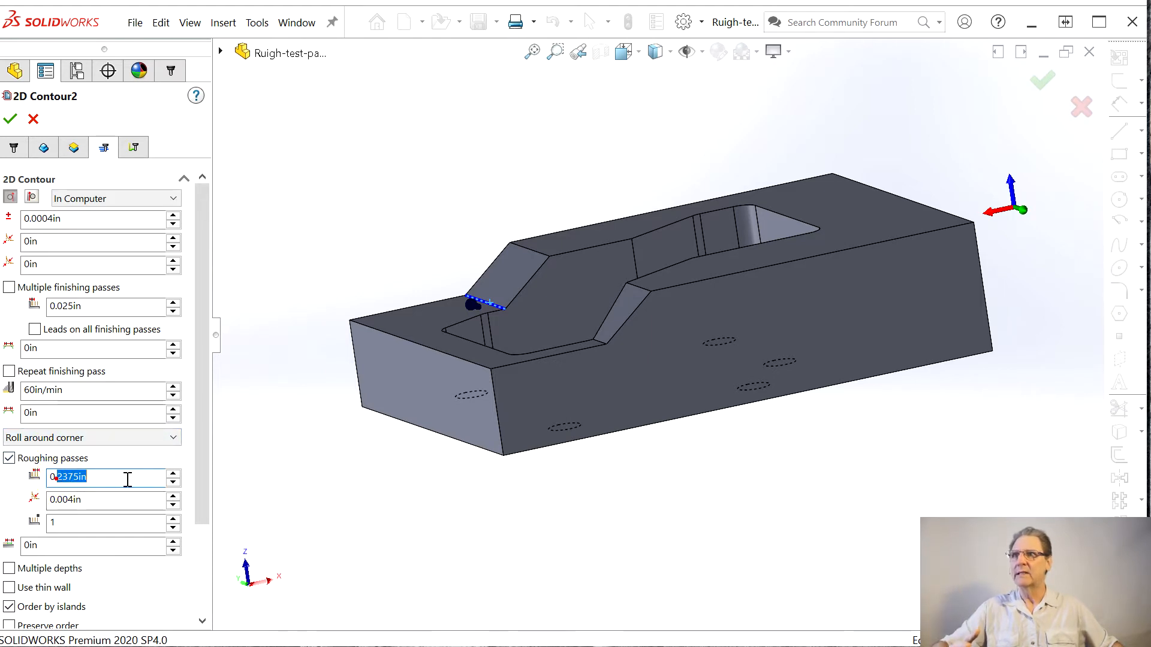
type("125")
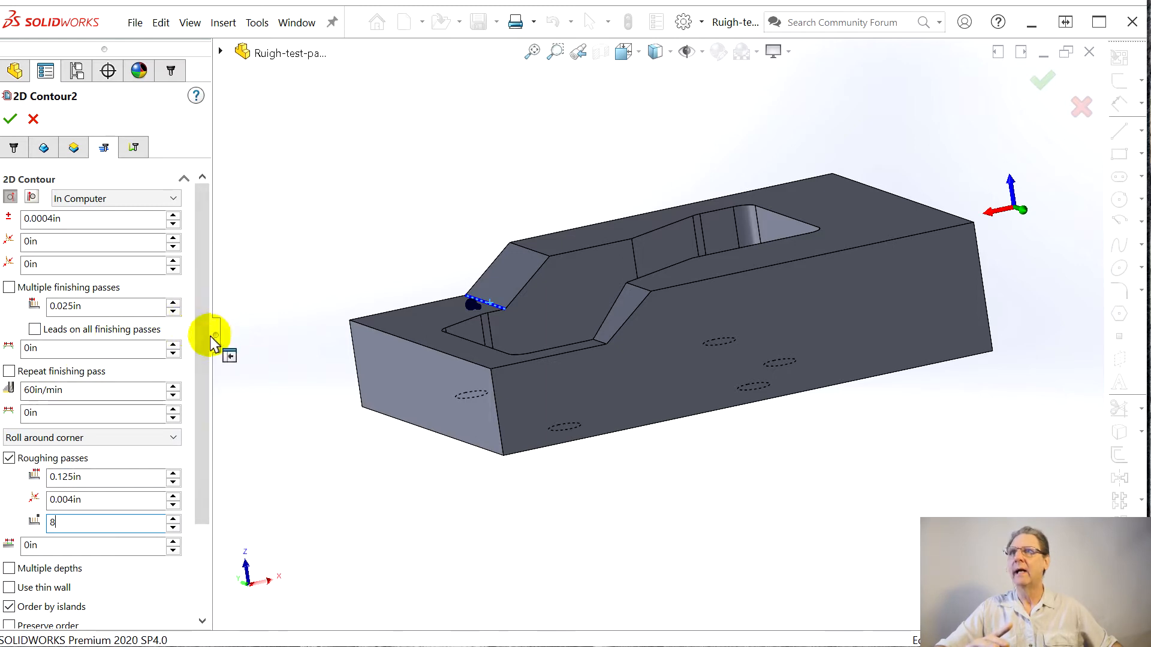
Step: Enable multiple depths with a 0.125 in maximum roughing stepdown, accept the contour operation and check its toolpath from above
left_click_drag(203, 341, 200, 397)
left_click(9, 492)
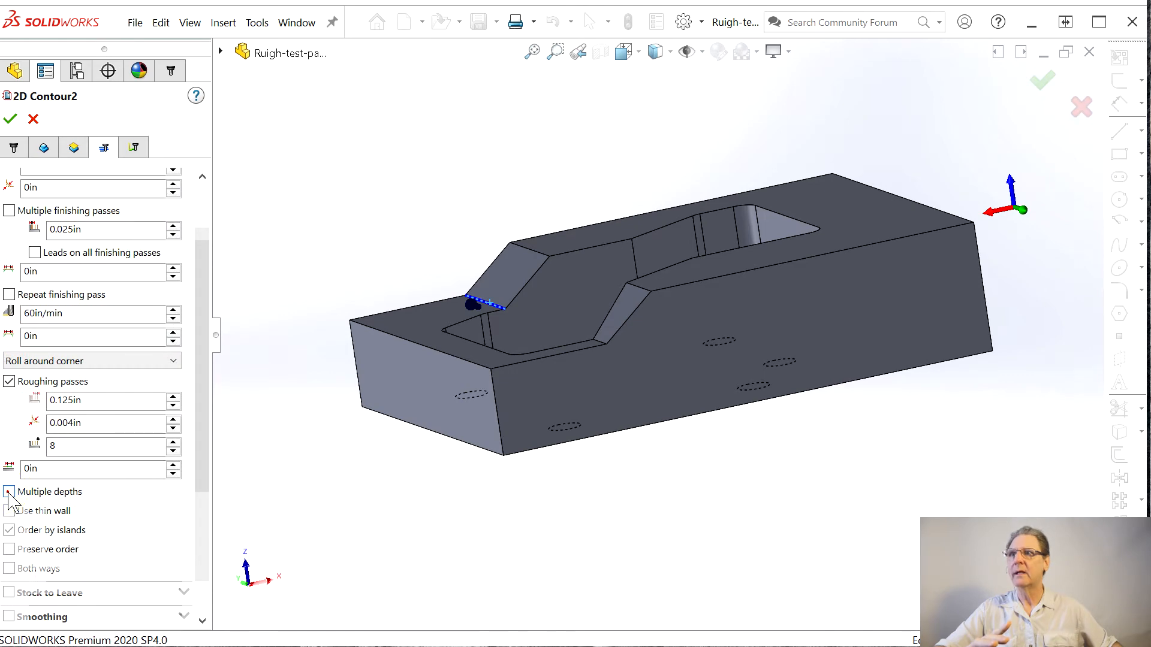
left_click(66, 511)
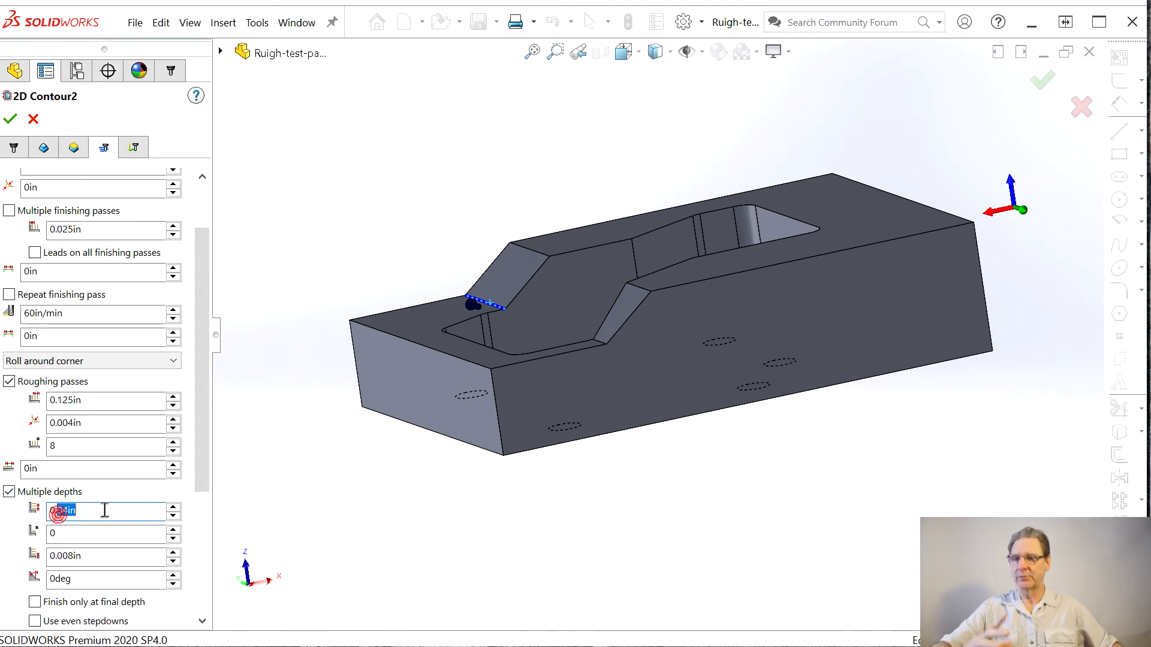
type("125")
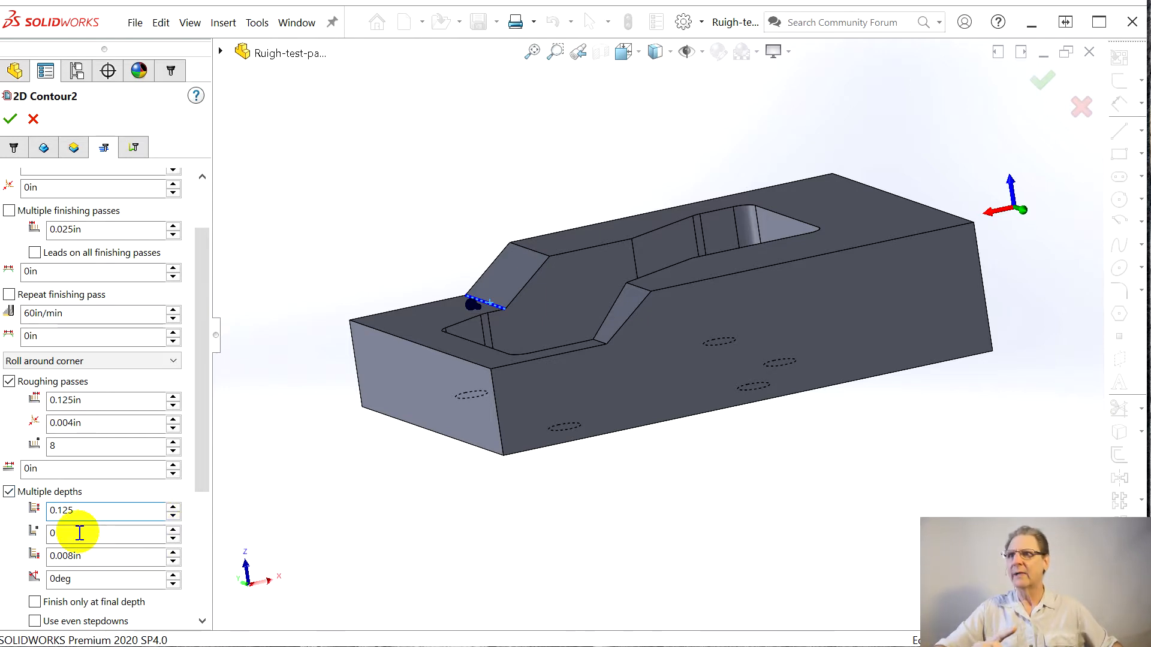
mouse_move(39, 515)
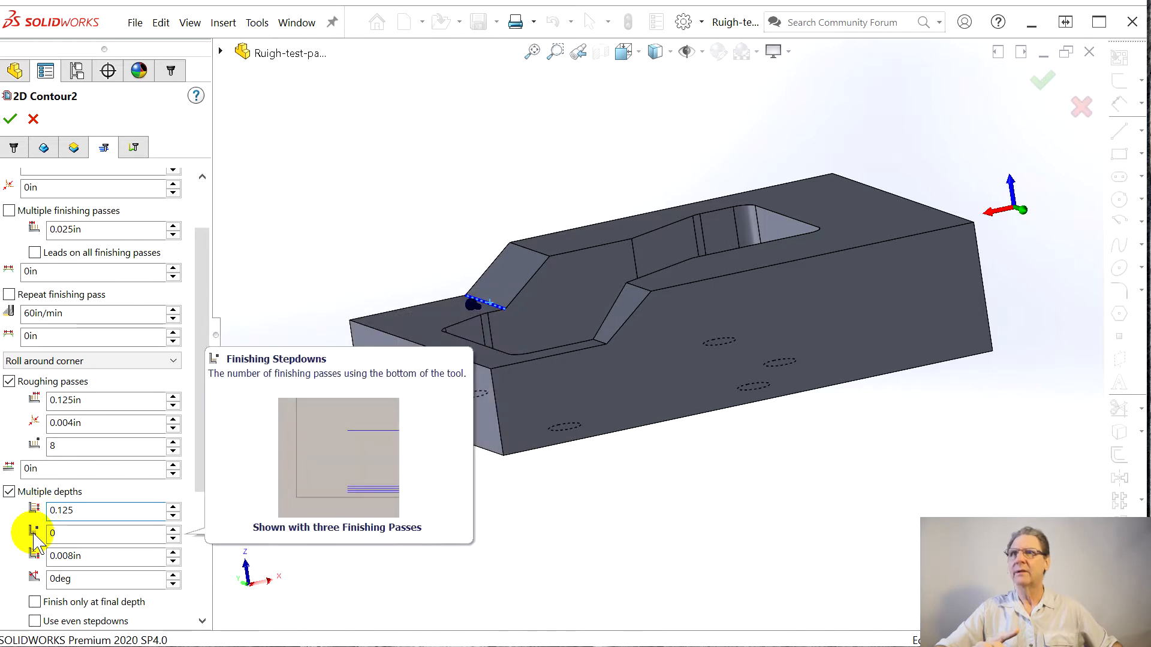
mouse_move(33, 557)
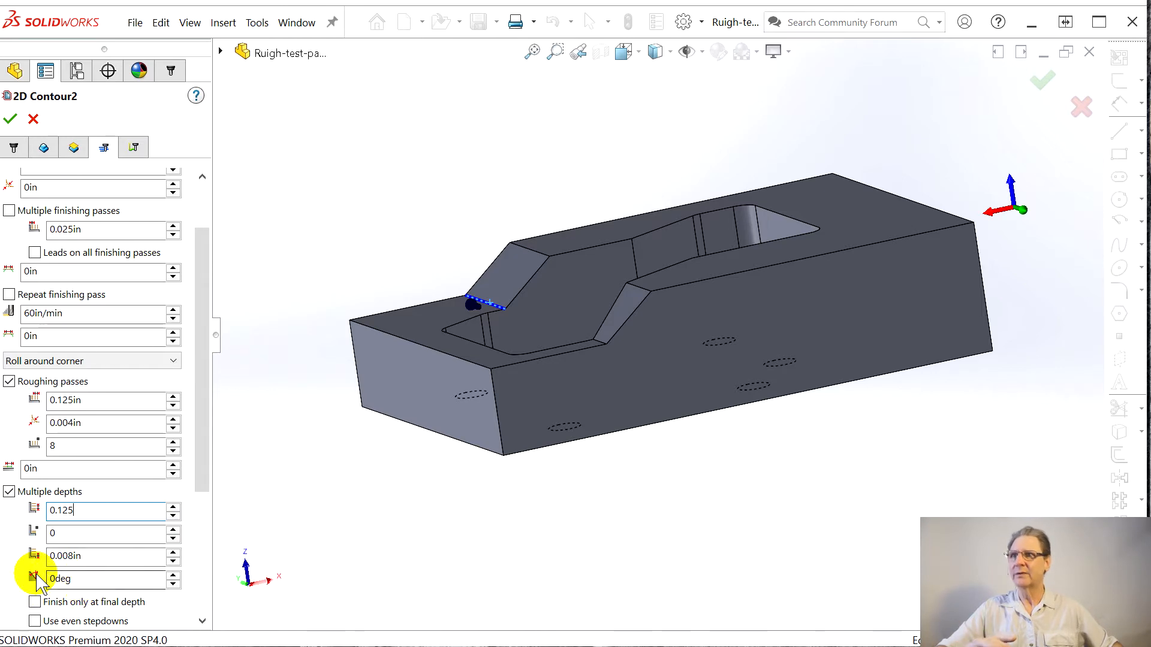
left_click_drag(205, 476, 190, 580)
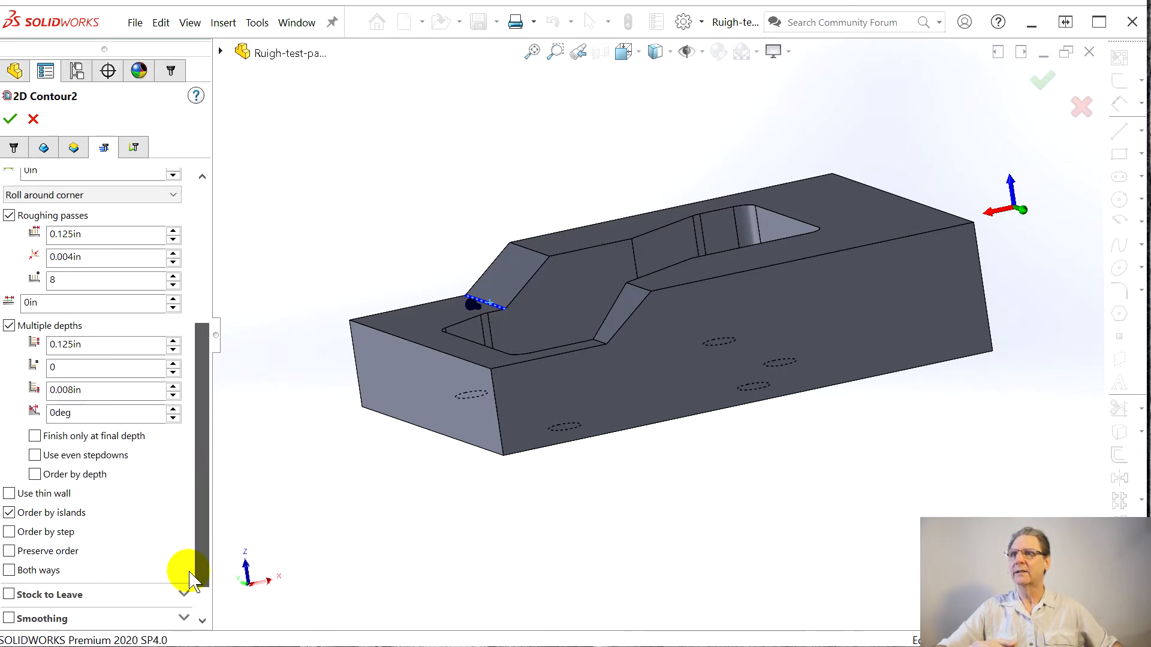
left_click_drag(192, 578, 199, 428)
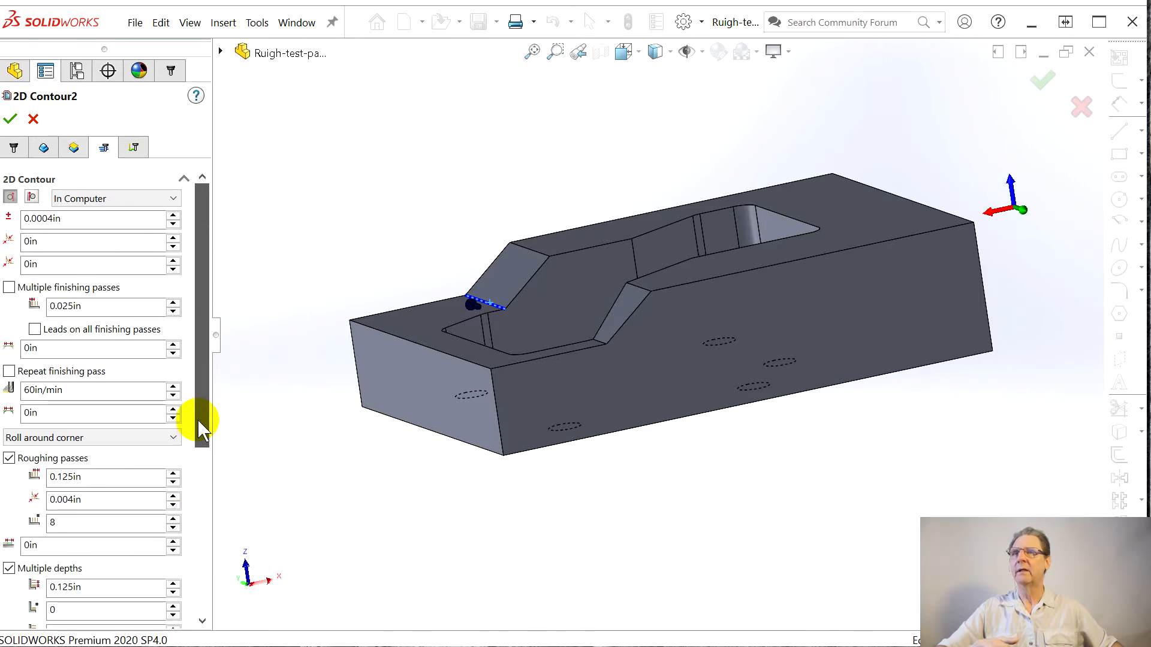
left_click(10, 119)
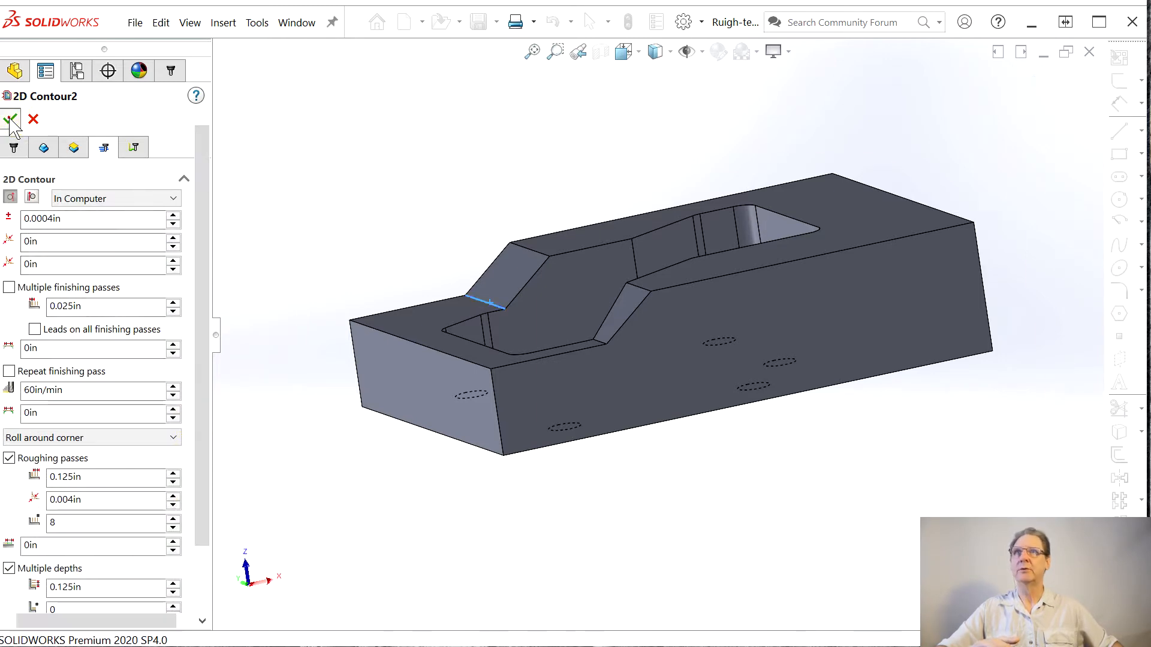
middle_click_drag(296, 360, 554, 506)
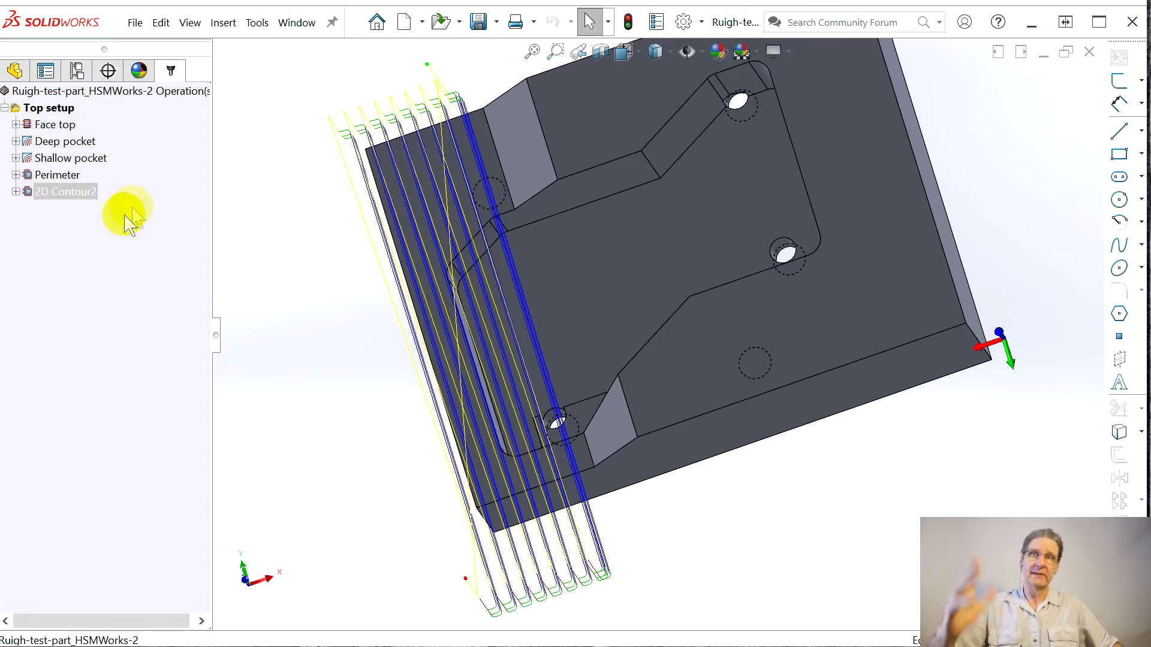
Step: Reopen the second 2D contour, set its main tangential extension distance to 2 in and regenerate the toolpath
right_click(29, 193)
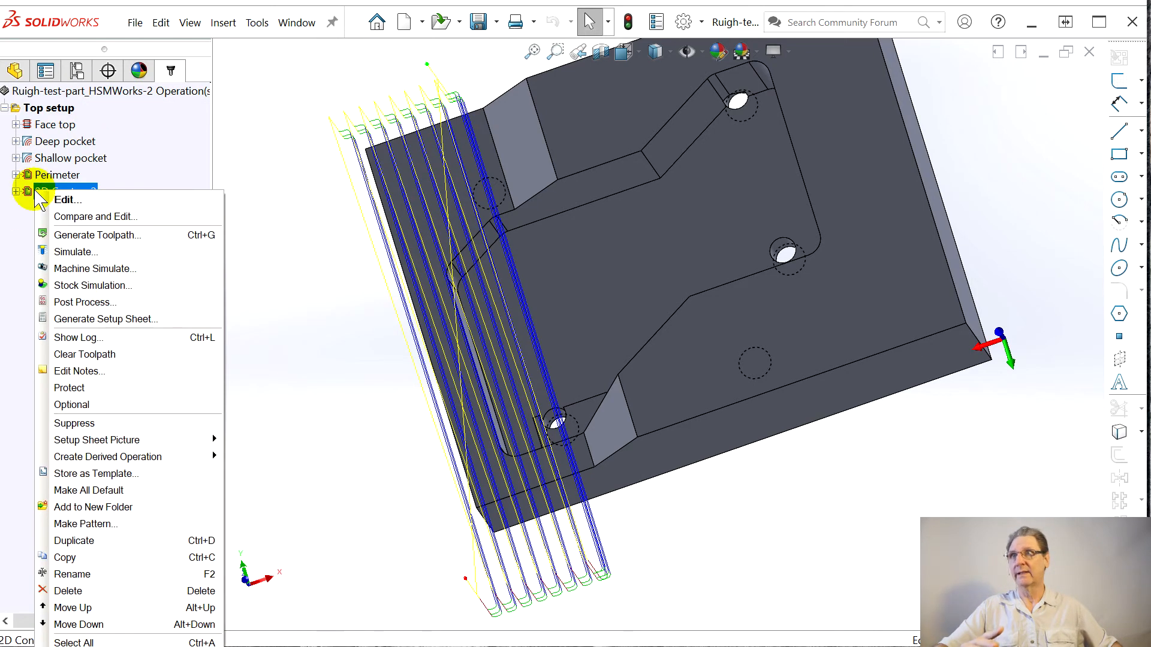
left_click(60, 199)
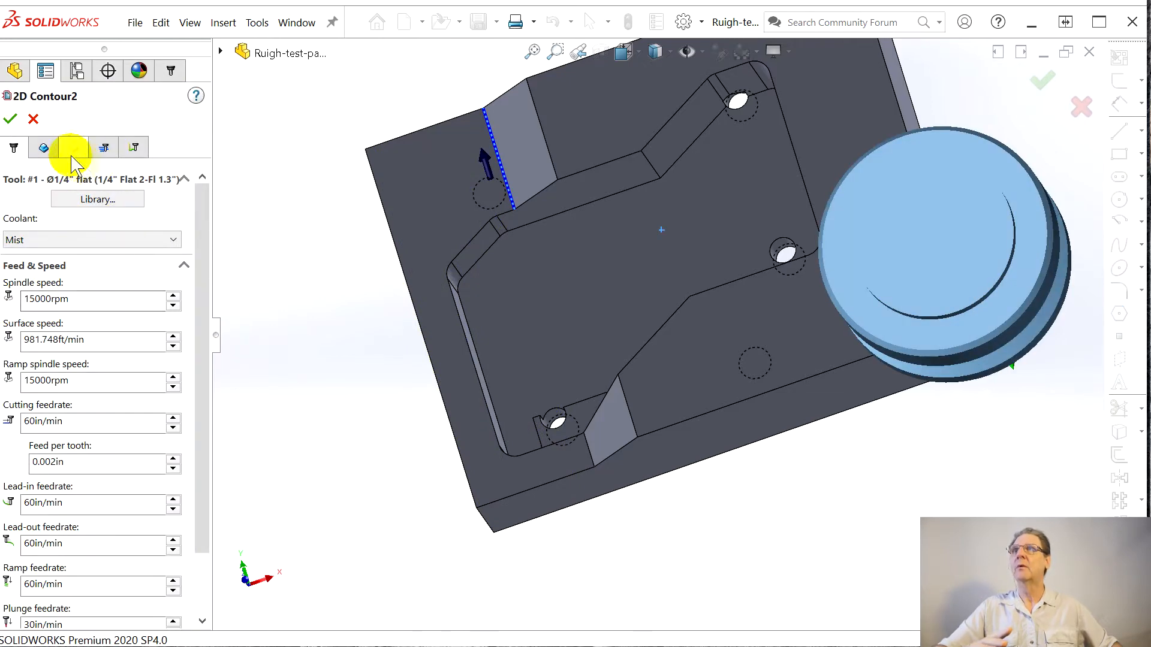
left_click(44, 148)
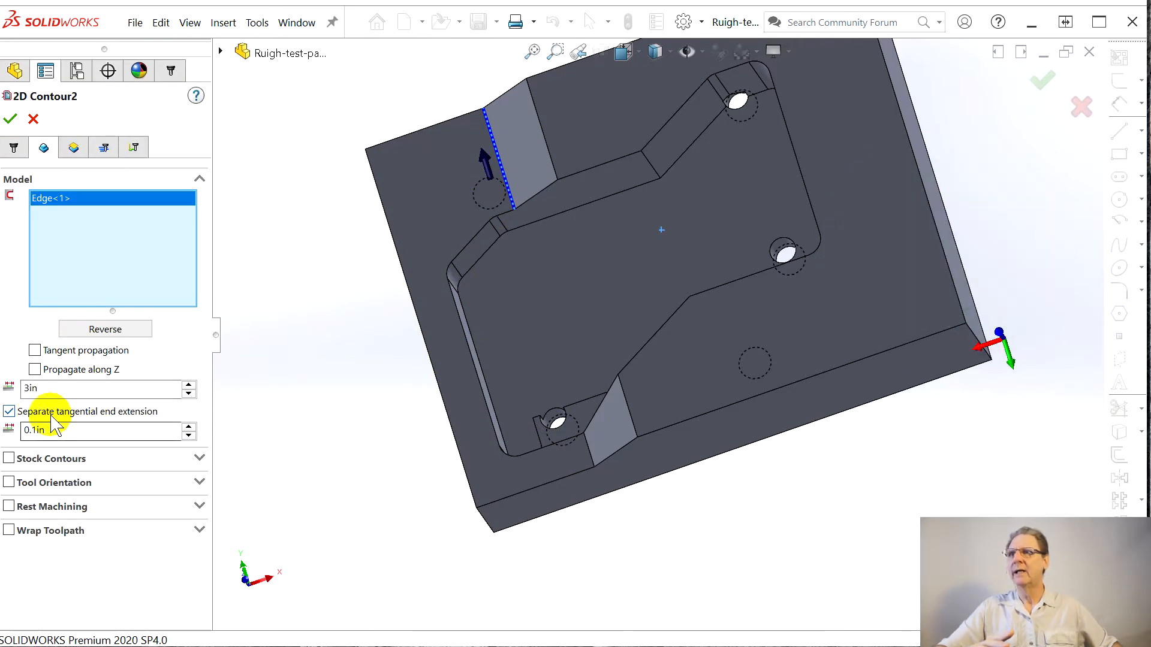
left_click_drag(25, 392, 32, 391)
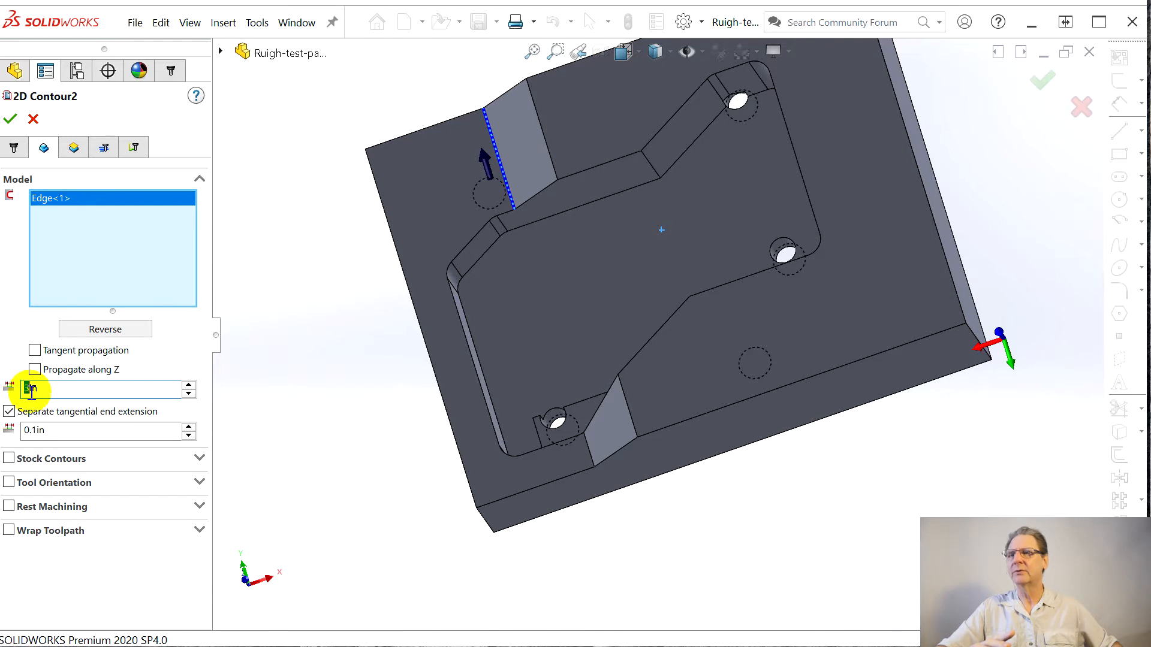
type("1")
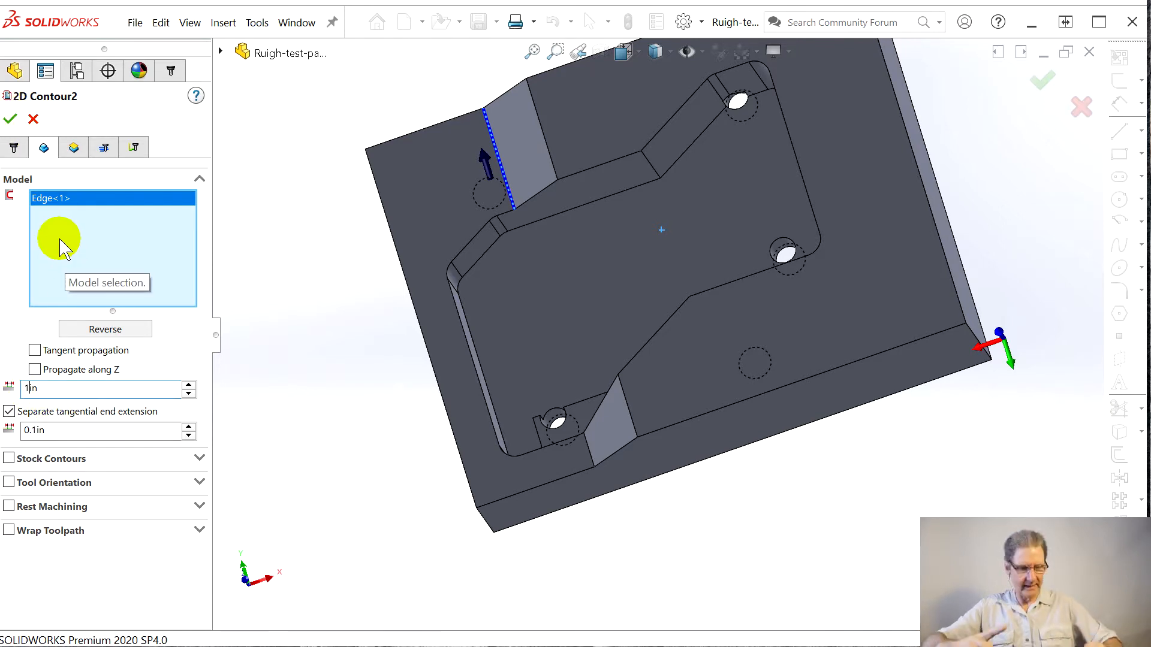
type("2")
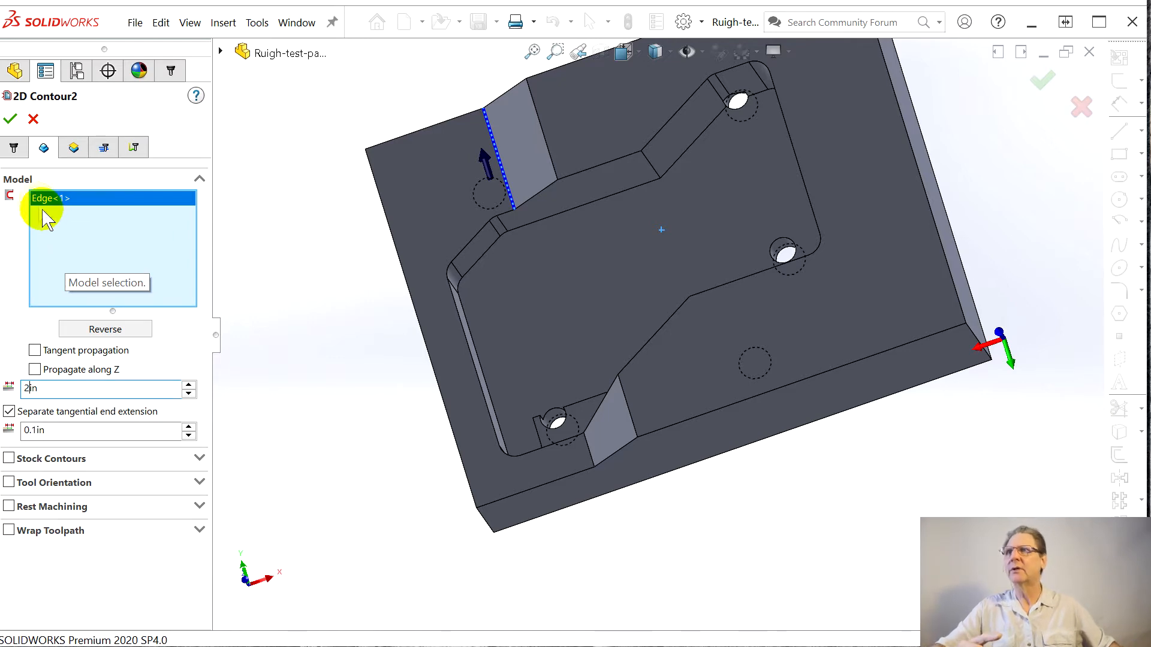
left_click(13, 119)
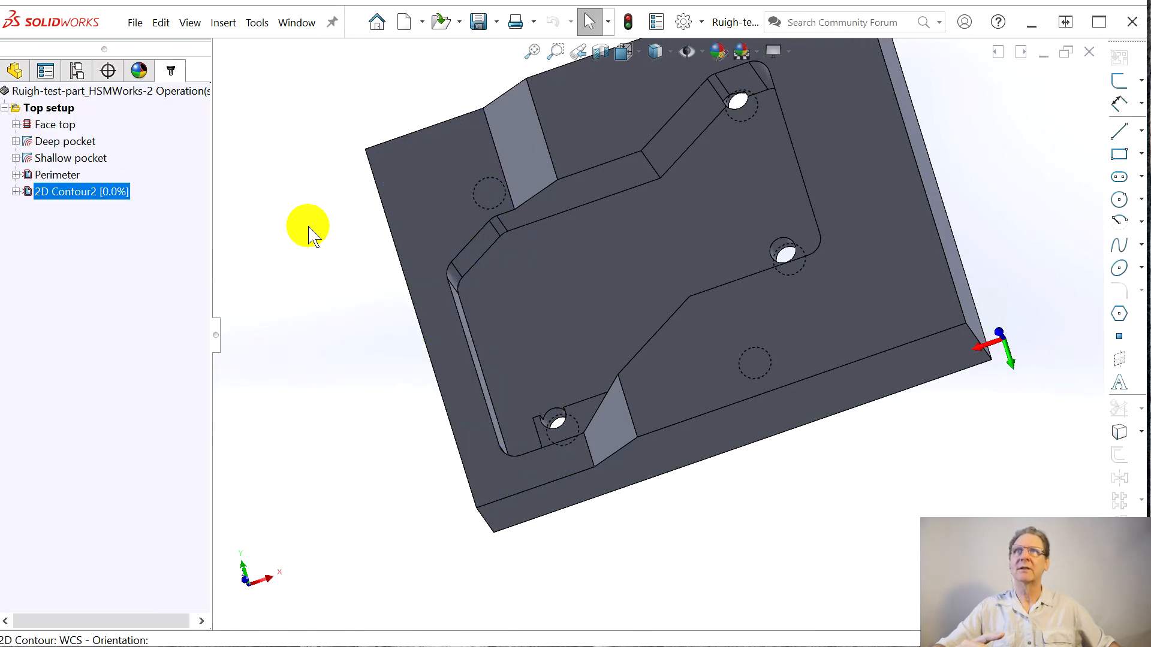
middle_click_drag(349, 251, 345, 286)
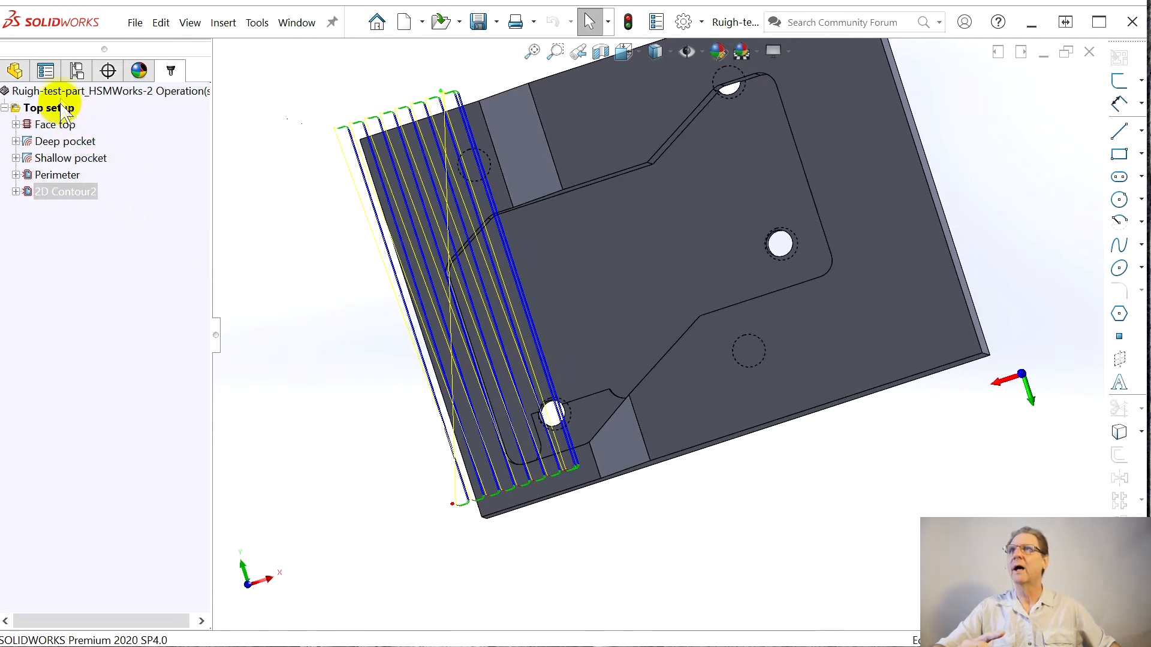
Step: Set the second 2D contour's main tangential extension distance to 2.5 in, accept it and inspect the toolpath over the lower ledge
right_click(39, 193)
left_click(60, 199)
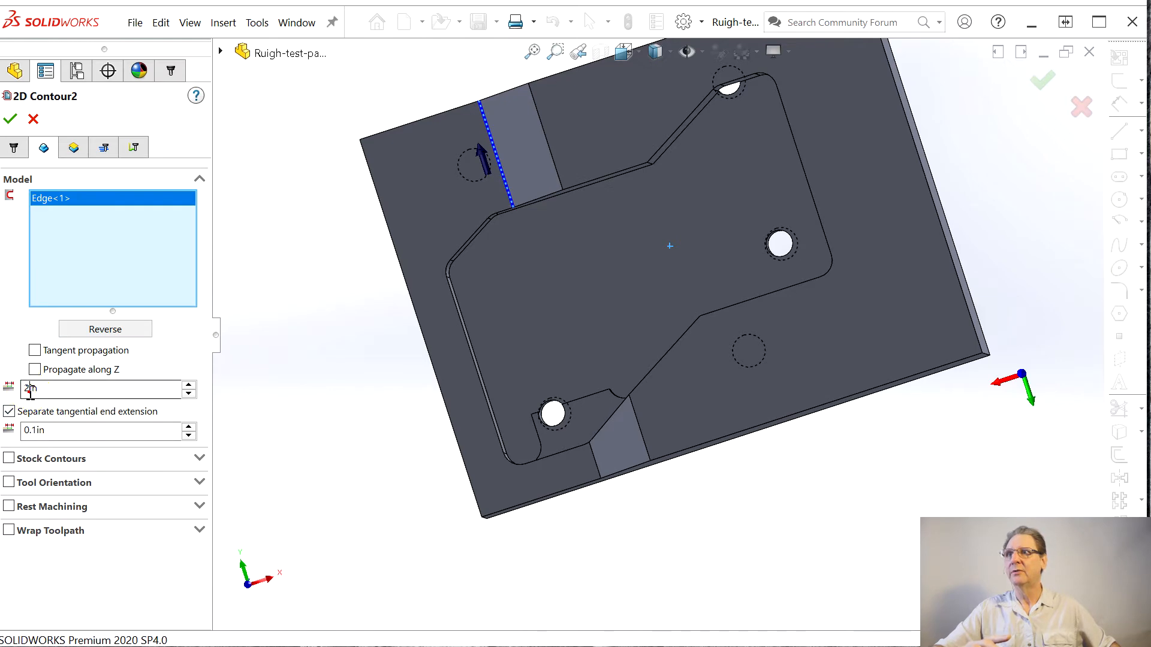
type(".5")
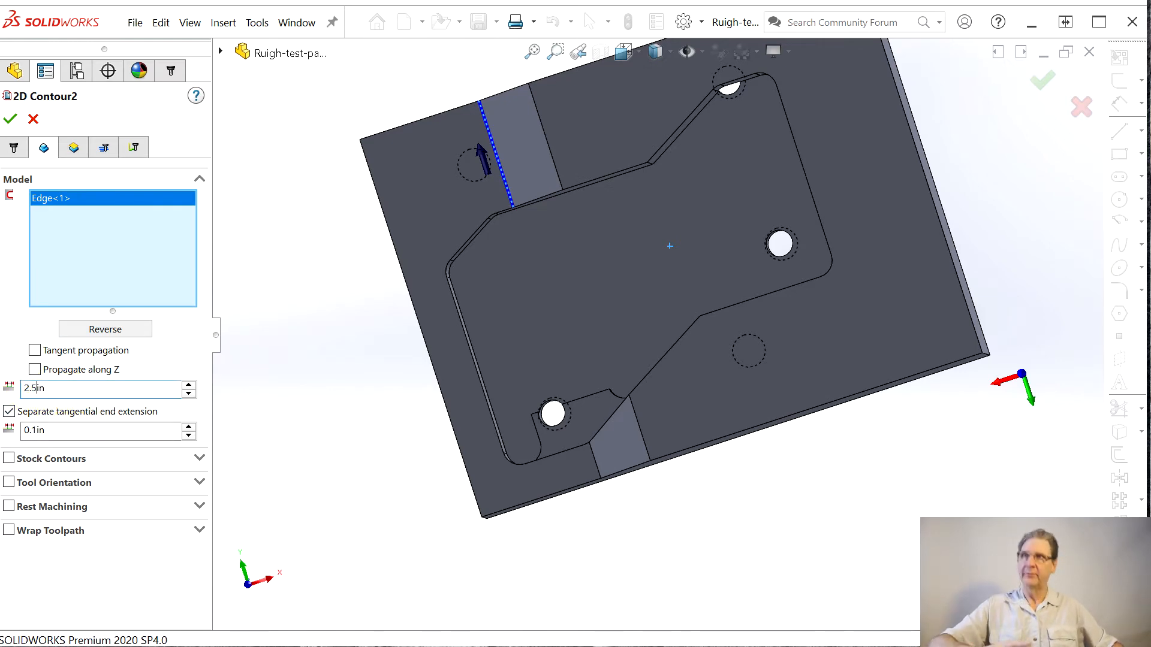
left_click(9, 120)
middle_click_drag(474, 275, 504, 123)
mouse_move(508, 337)
middle_mouse_down()
mouse_move(532, 347)
mouse_move(527, 329)
middle_mouse_up()
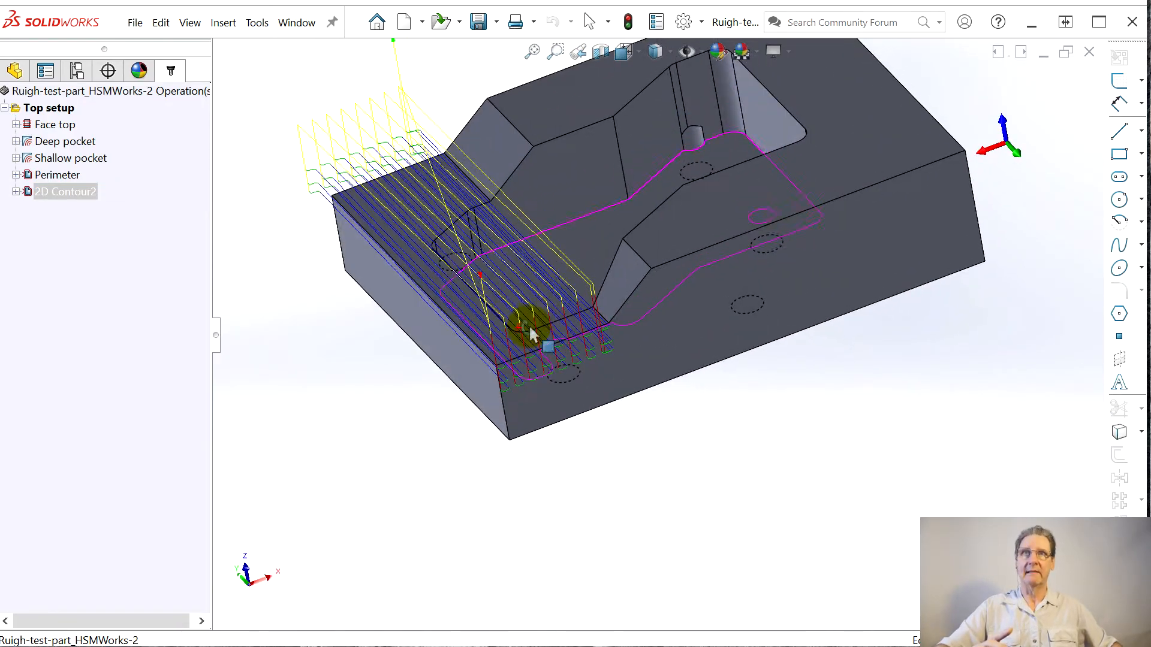
Step: Rename the second 2D contour operation as Flat
left_click(55, 192)
right_click(51, 190)
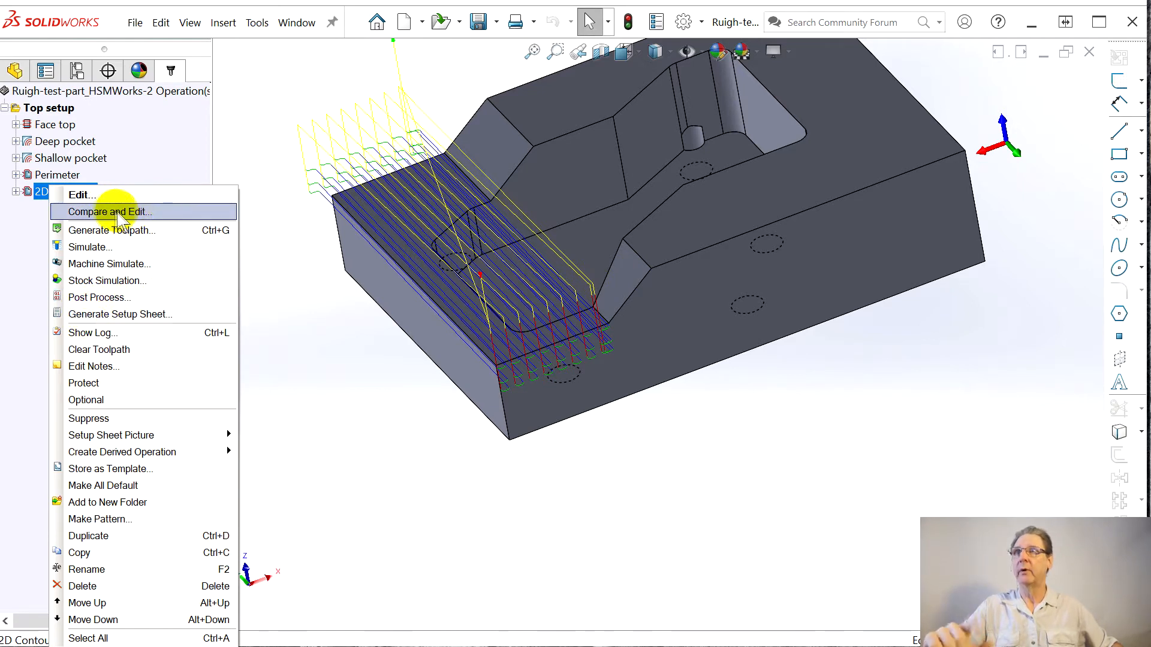
left_click(54, 107)
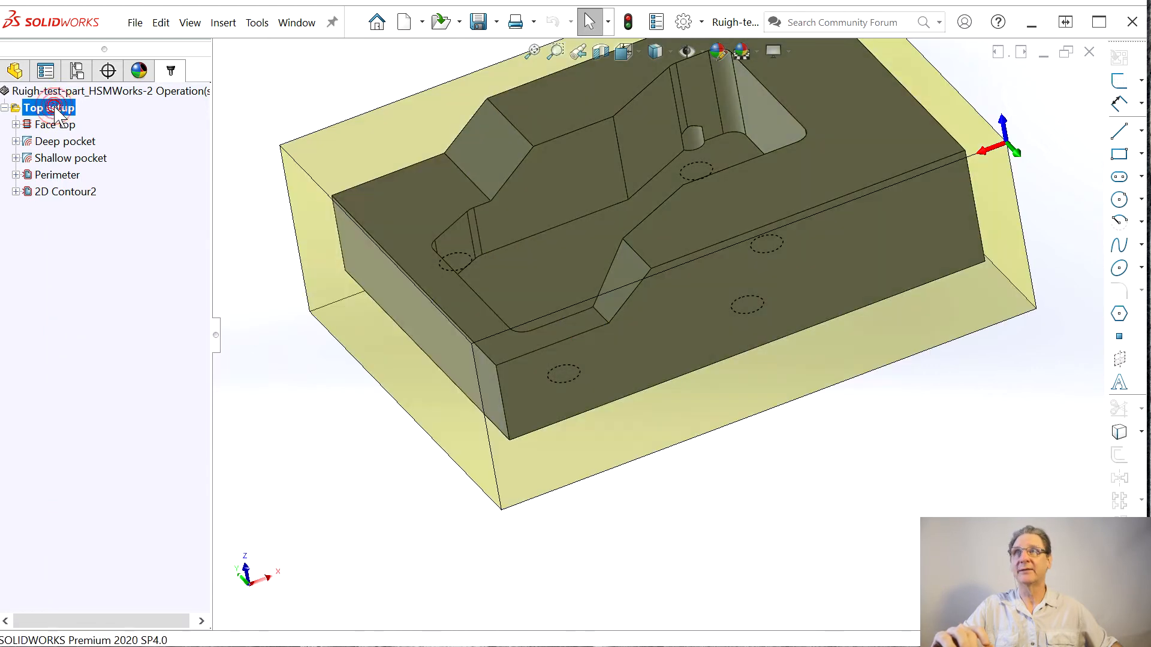
right_click(55, 108)
left_click(57, 192)
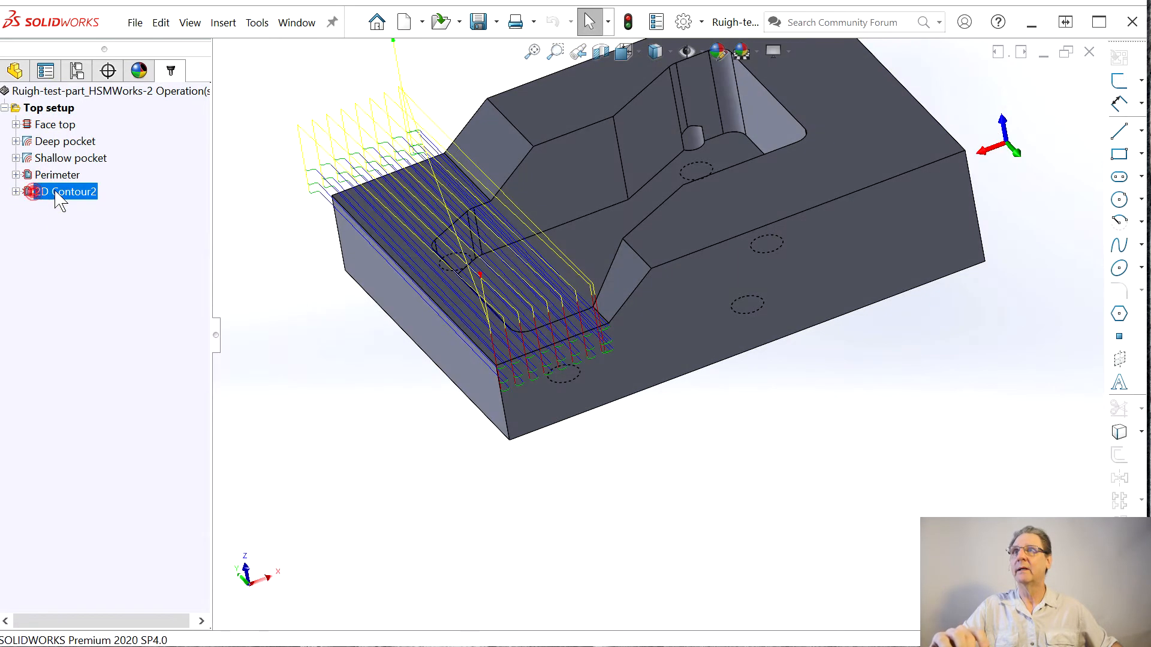
left_click(55, 192)
type("Flat")
key("Return")
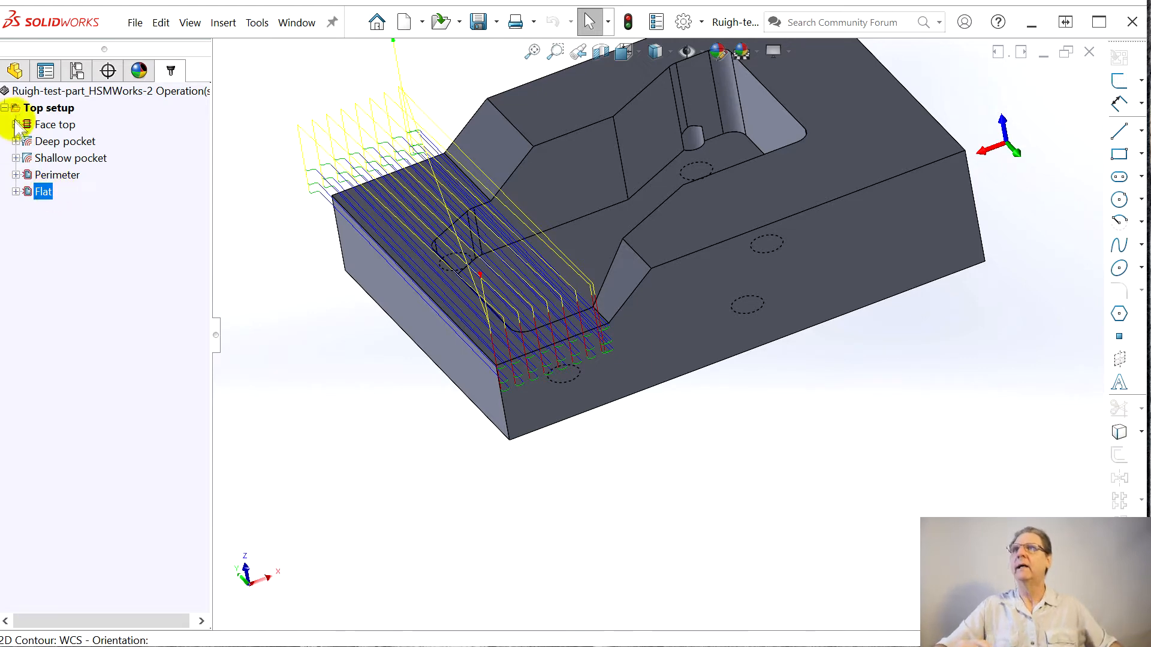
Step: Add a 3D Parallel milling operation to the top setup and set its machining boundary to Selection
right_click(28, 108)
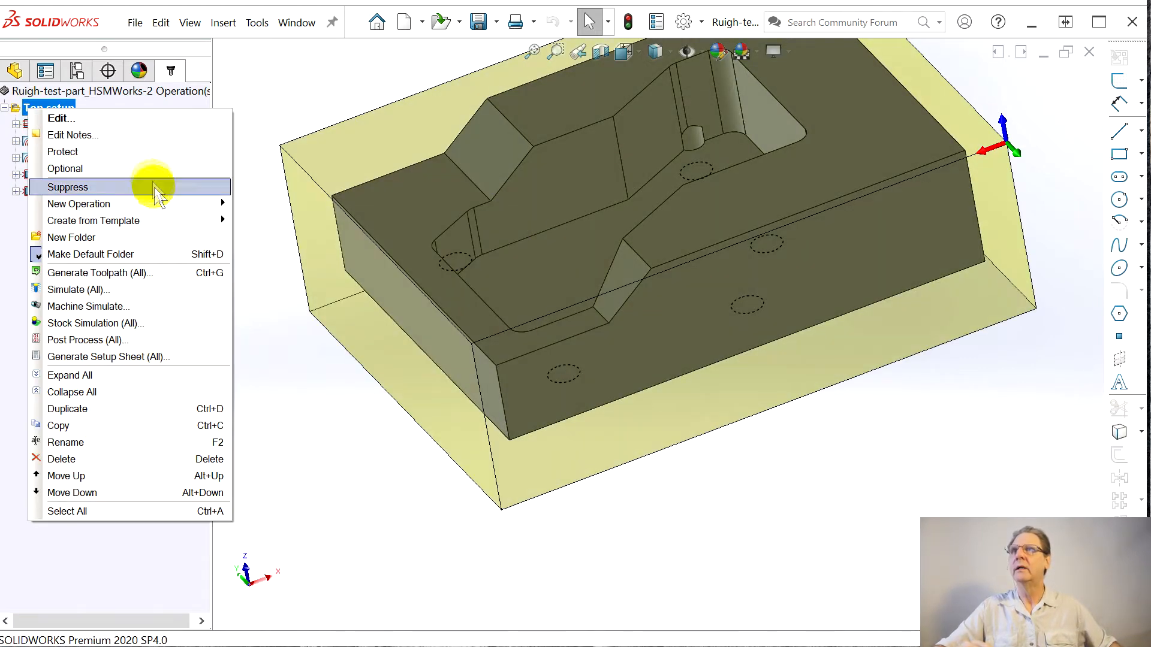
mouse_move(203, 204)
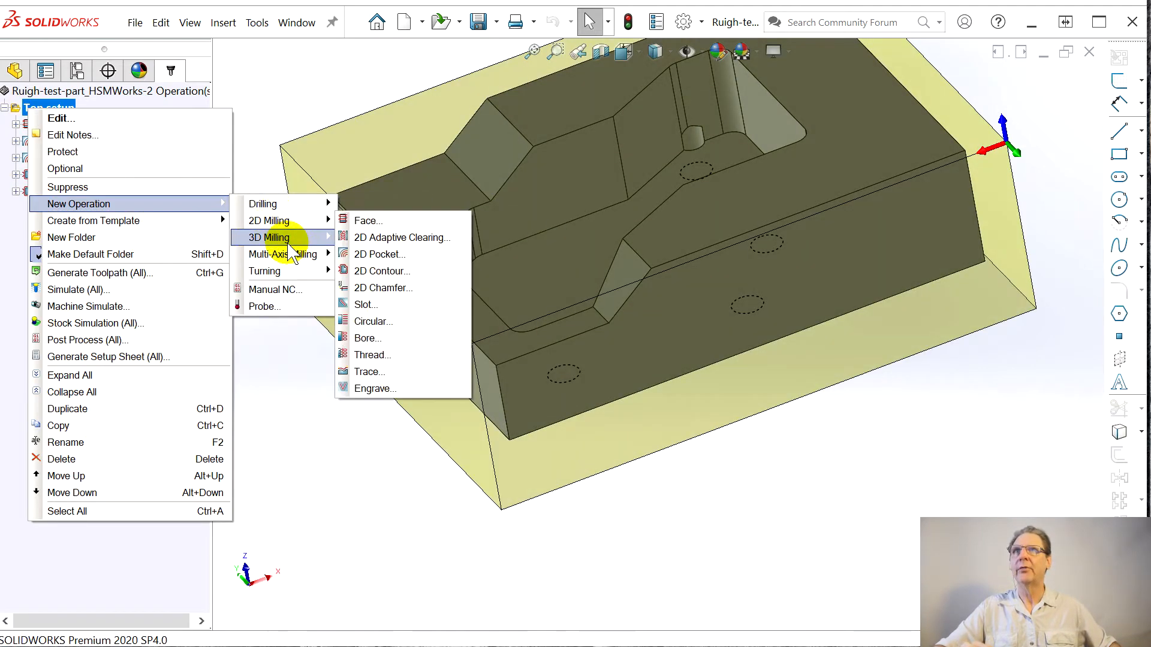
mouse_move(286, 238)
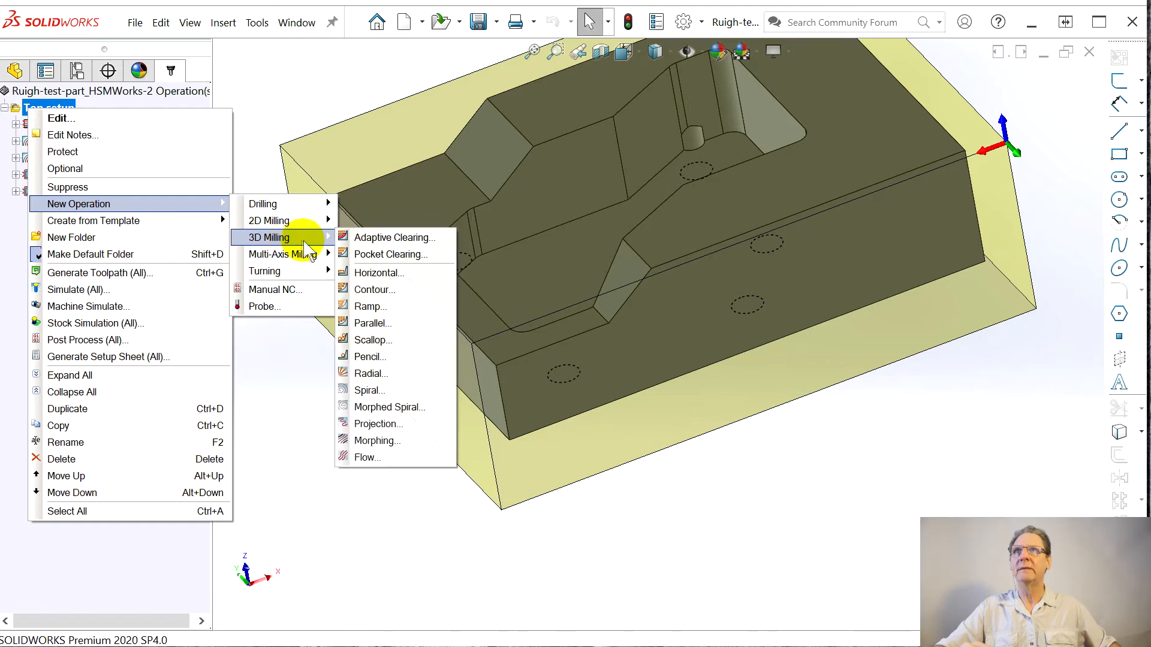
left_click(377, 326)
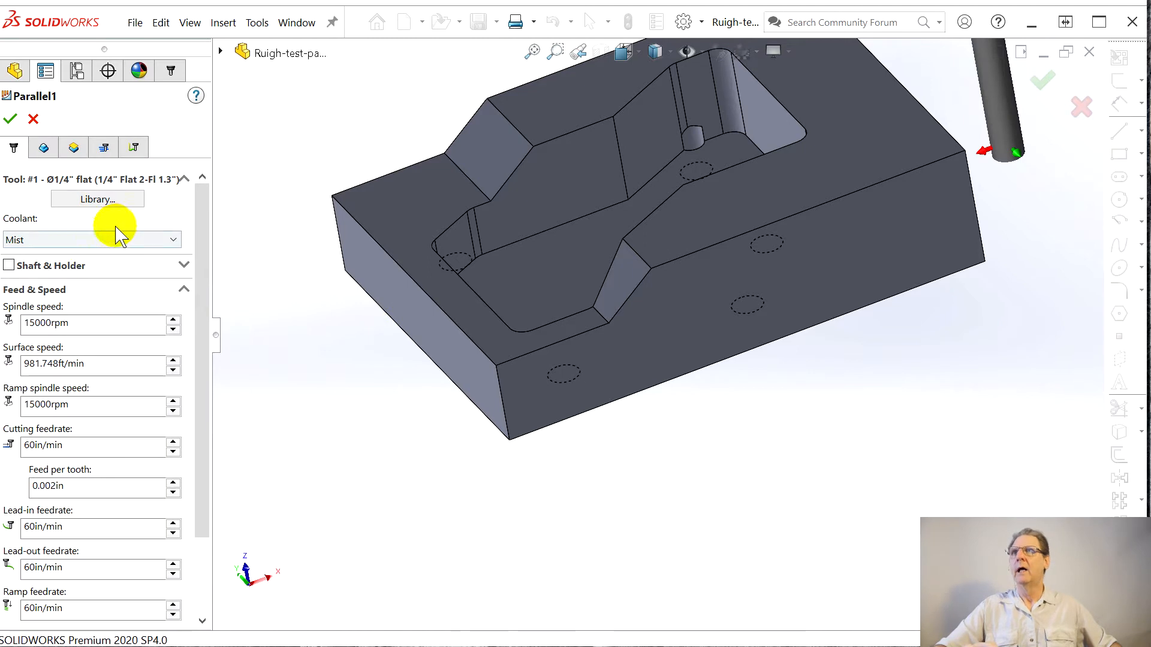
left_click(47, 150)
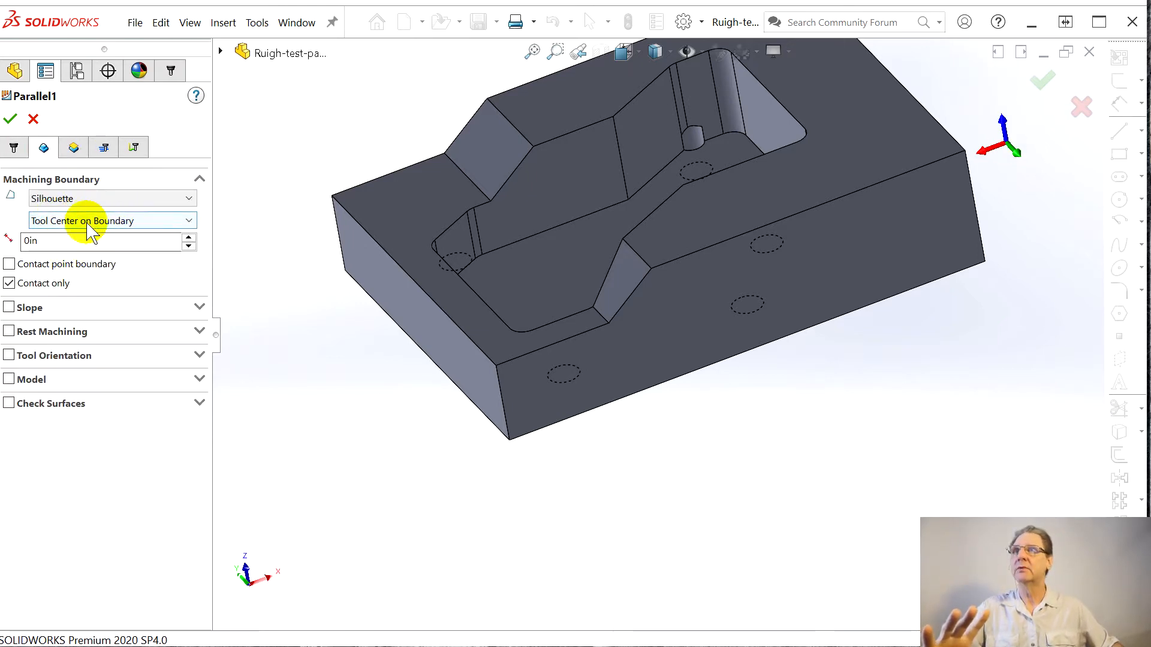
left_click(163, 201)
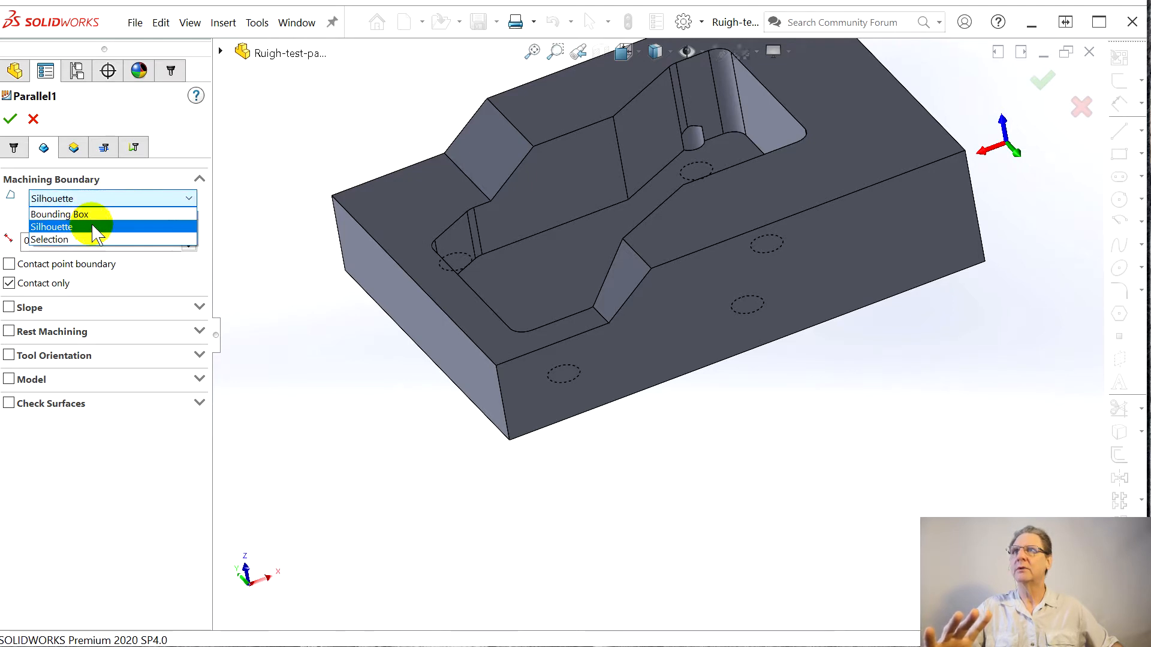
left_click(69, 238)
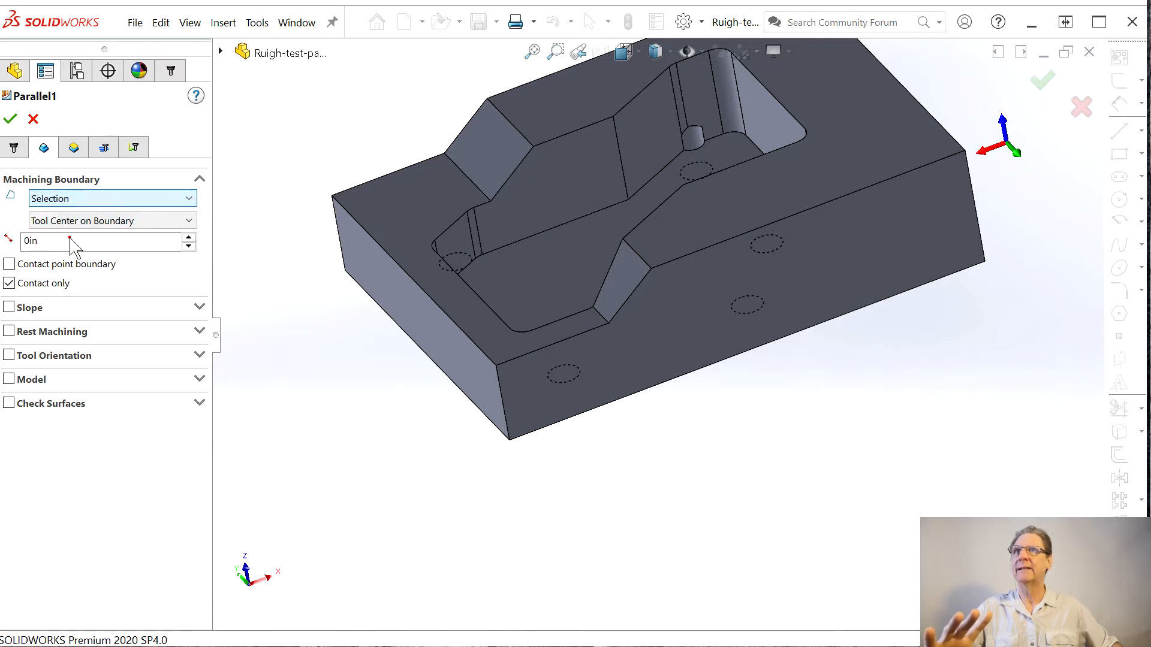
Step: Select the two sloped faces beside the pocket as the Parallel operation's machining boundary, with tangent propagation turned off
left_click(475, 144)
left_click(625, 270)
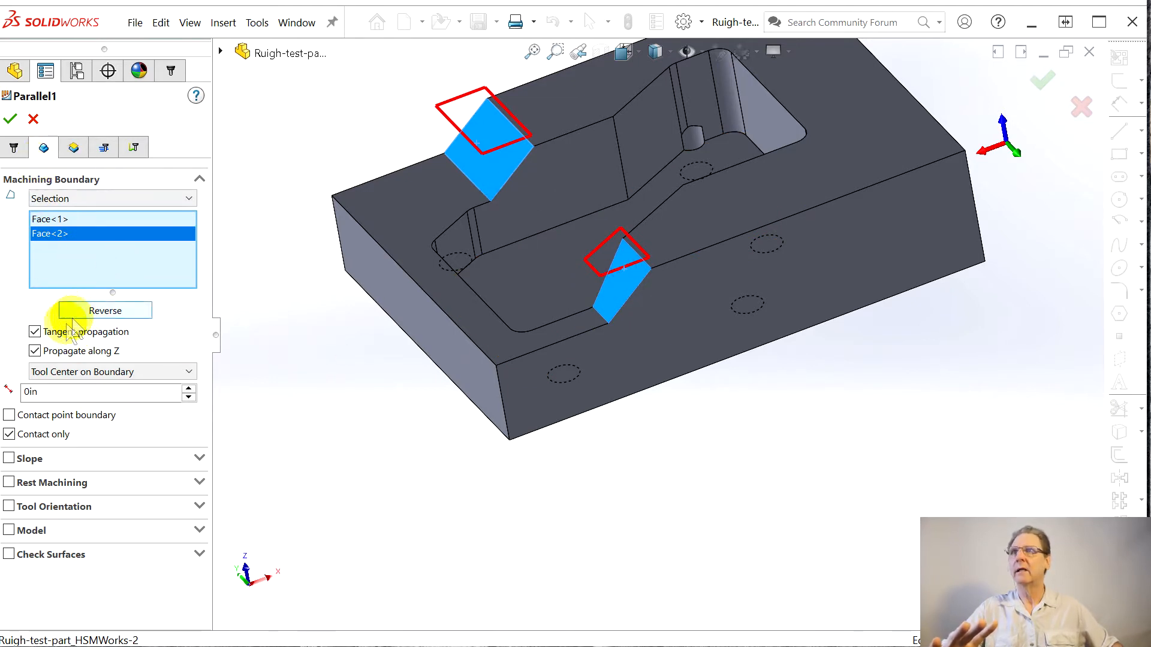
left_click(36, 332)
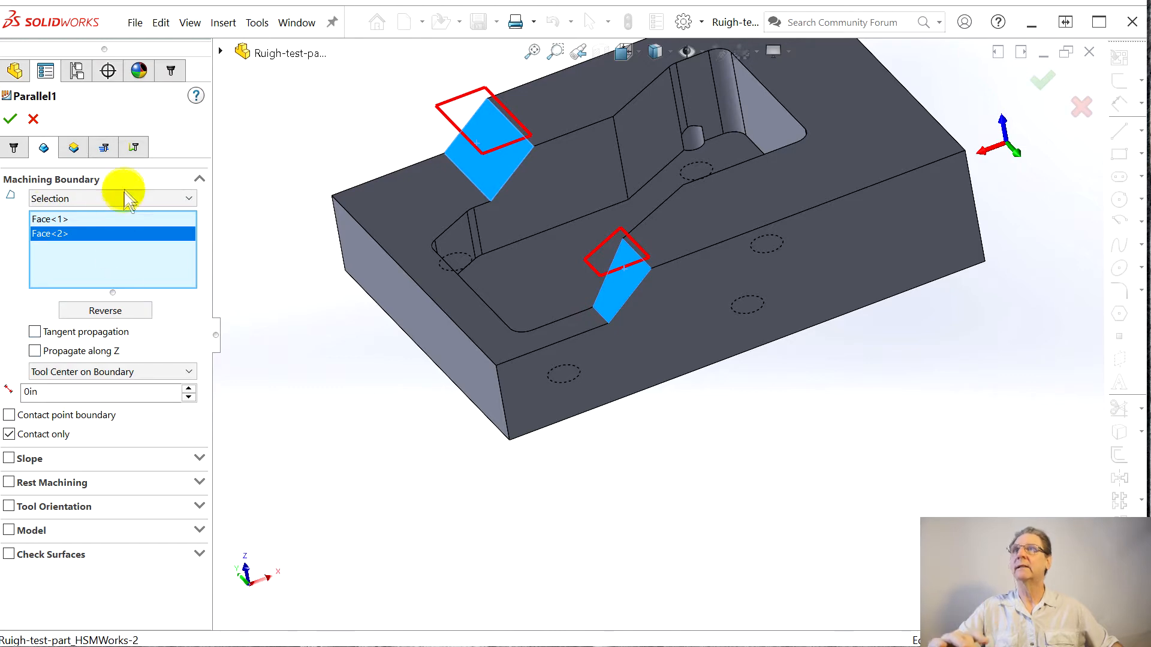
Step: Set the Parallel operation's bottom height From Selection on the flat lower ledge face and its top height to From Model Top
left_click(73, 149)
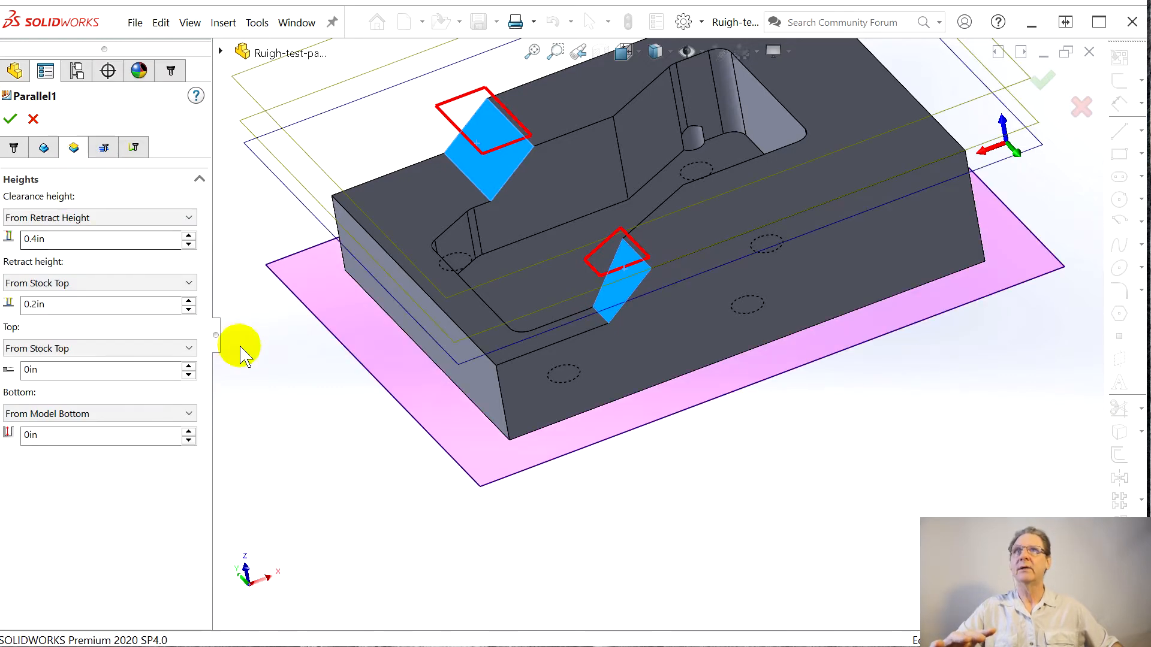
middle_click_drag(239, 351, 257, 300)
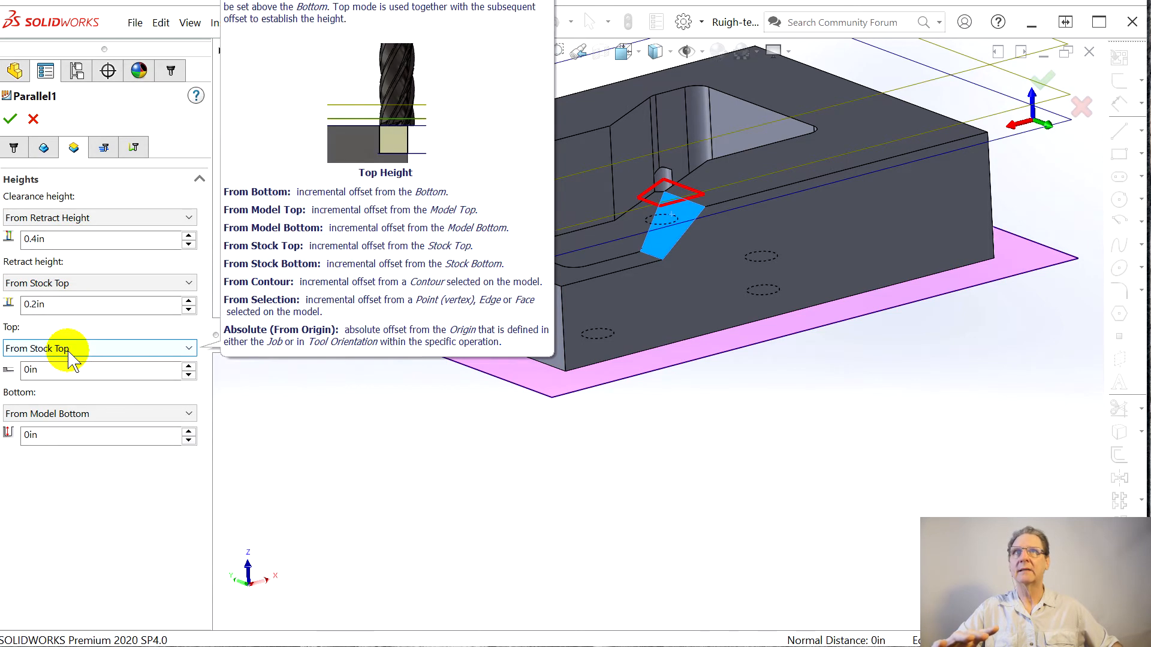
left_click(69, 417)
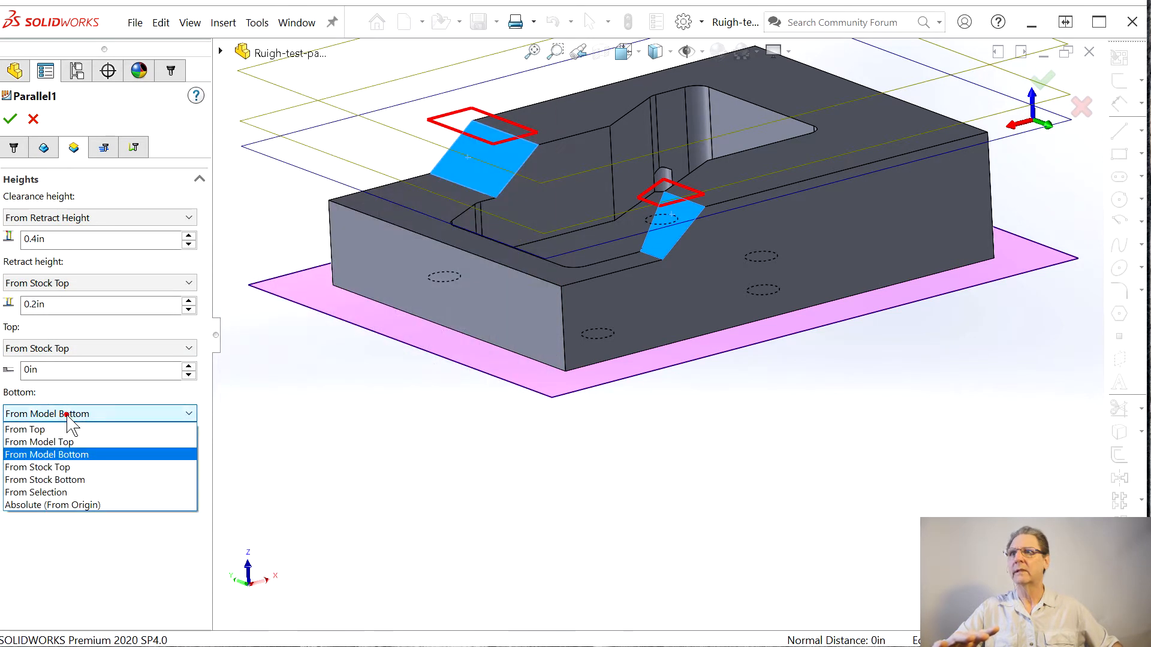
left_click(71, 493)
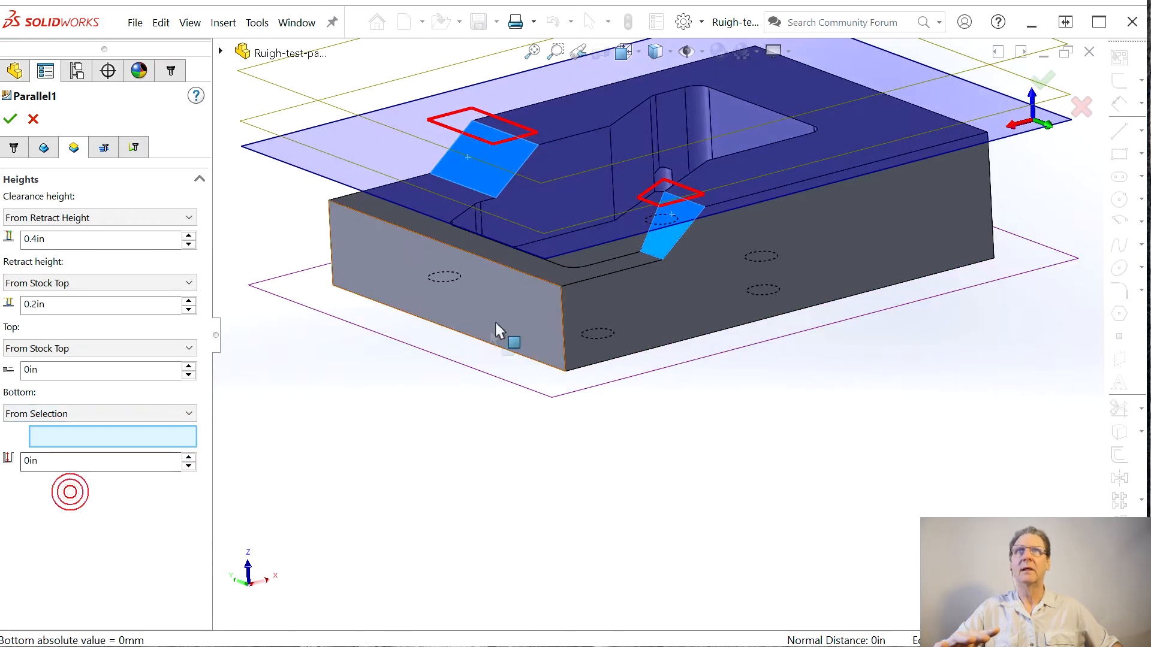
left_click(556, 270)
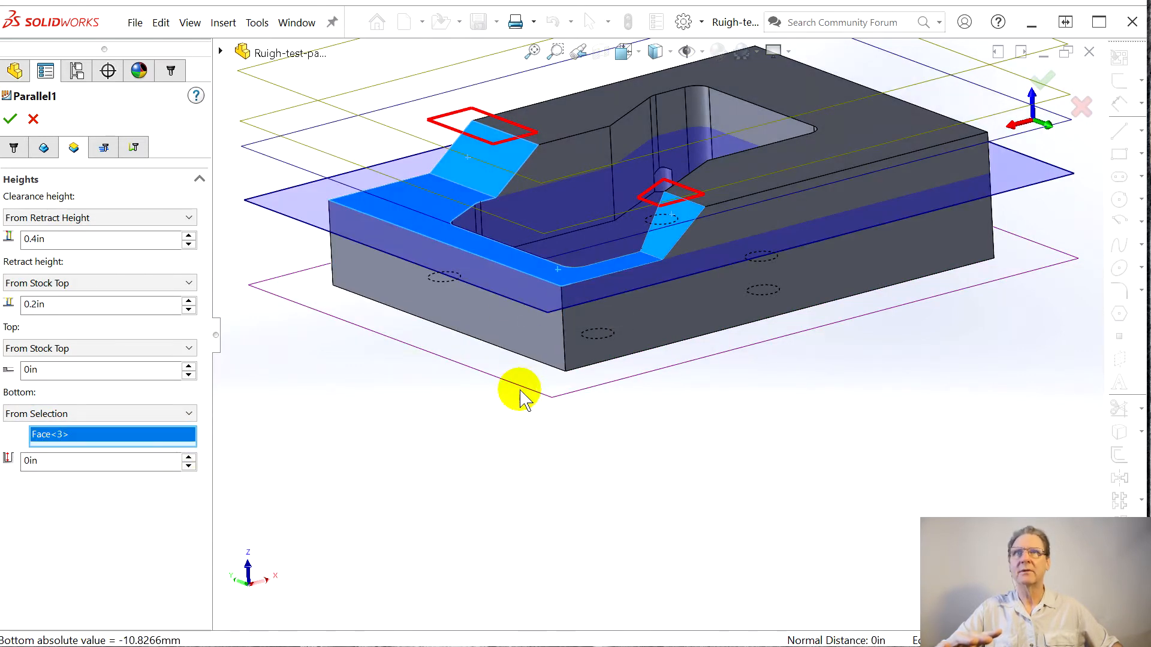
middle_click_drag(519, 391, 501, 365)
left_click(88, 348)
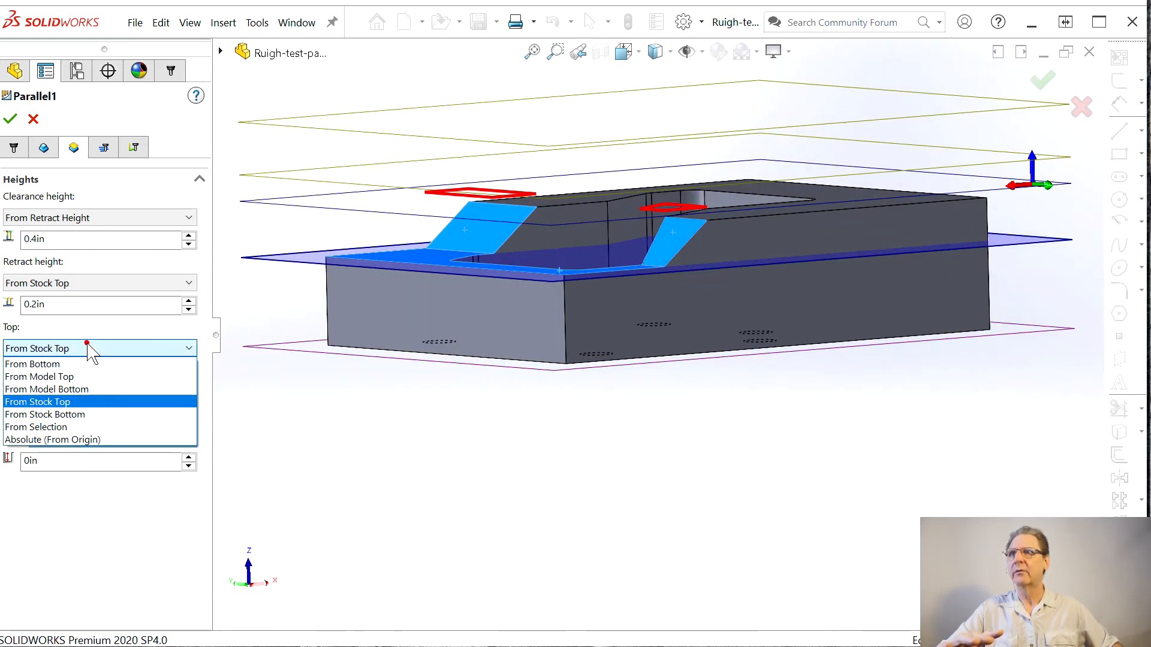
left_click(82, 378)
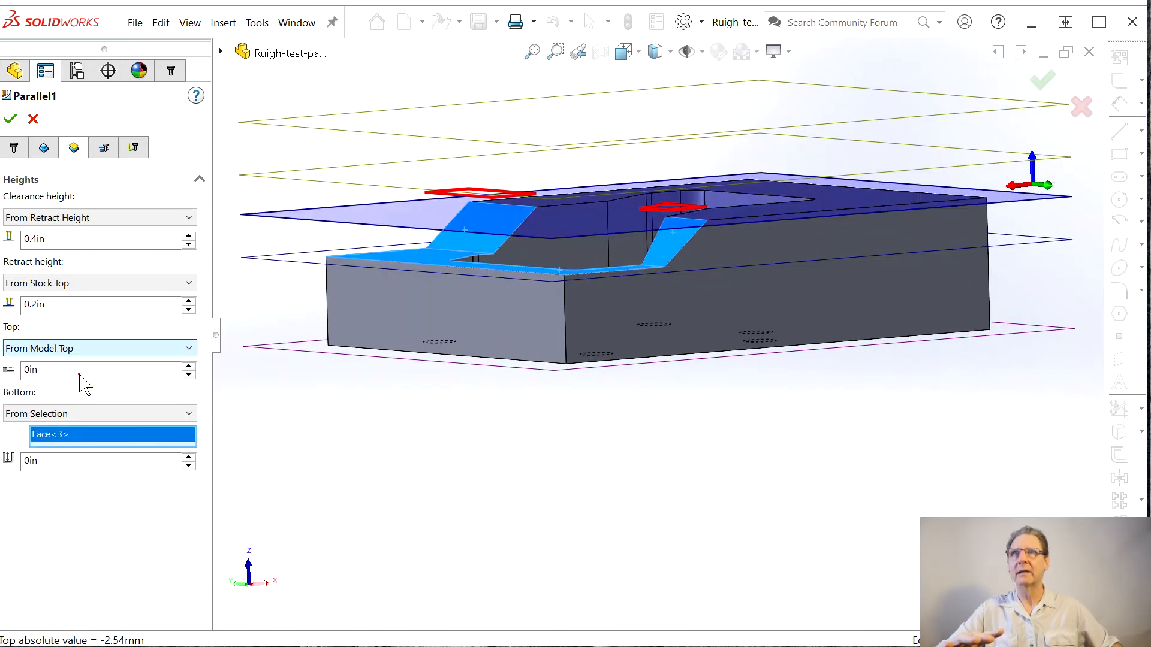
middle_click_drag(470, 406, 442, 416)
Step: Set the Parallel passes' stepover to 0.02 in
left_click(101, 148)
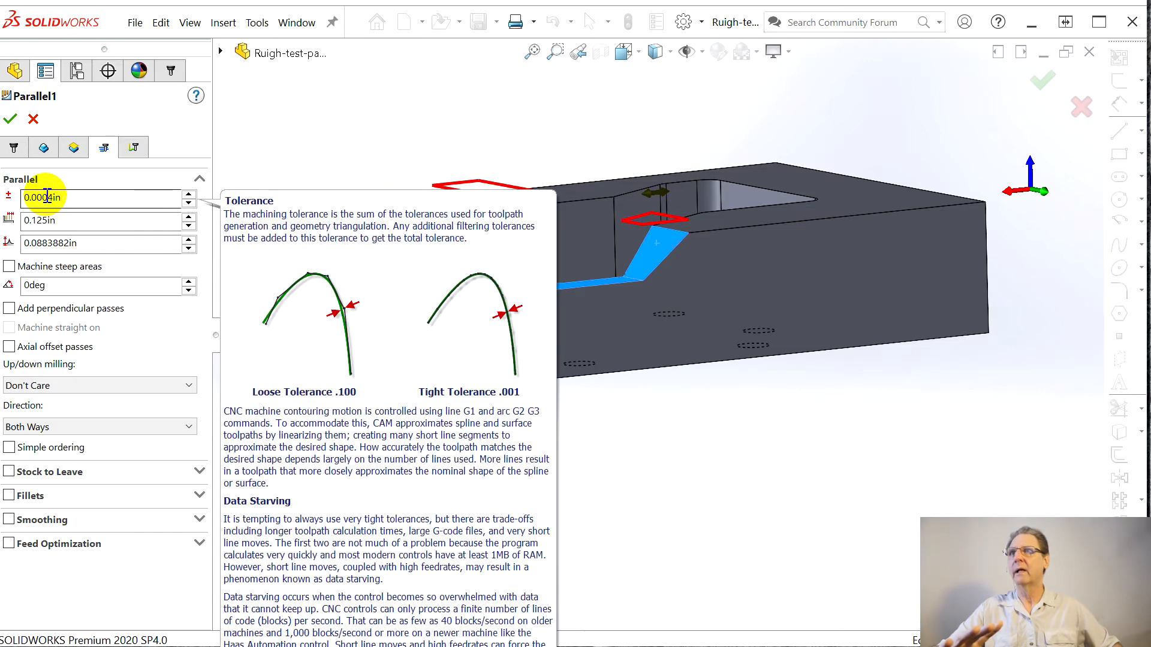
mouse_move(49, 216)
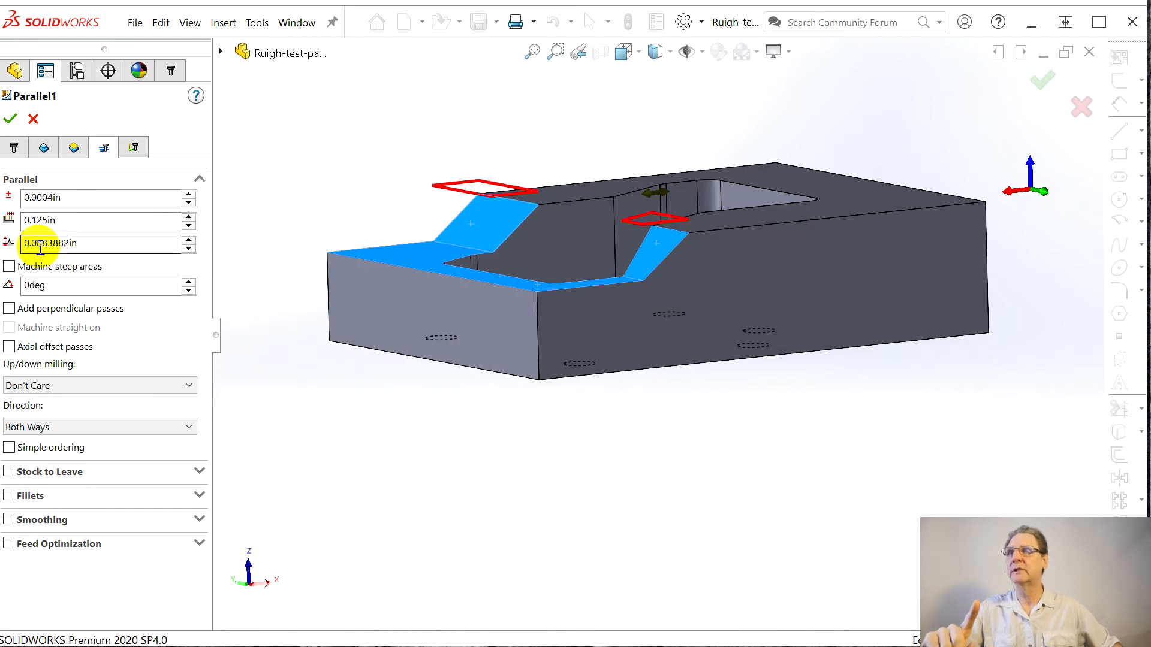
mouse_move(43, 248)
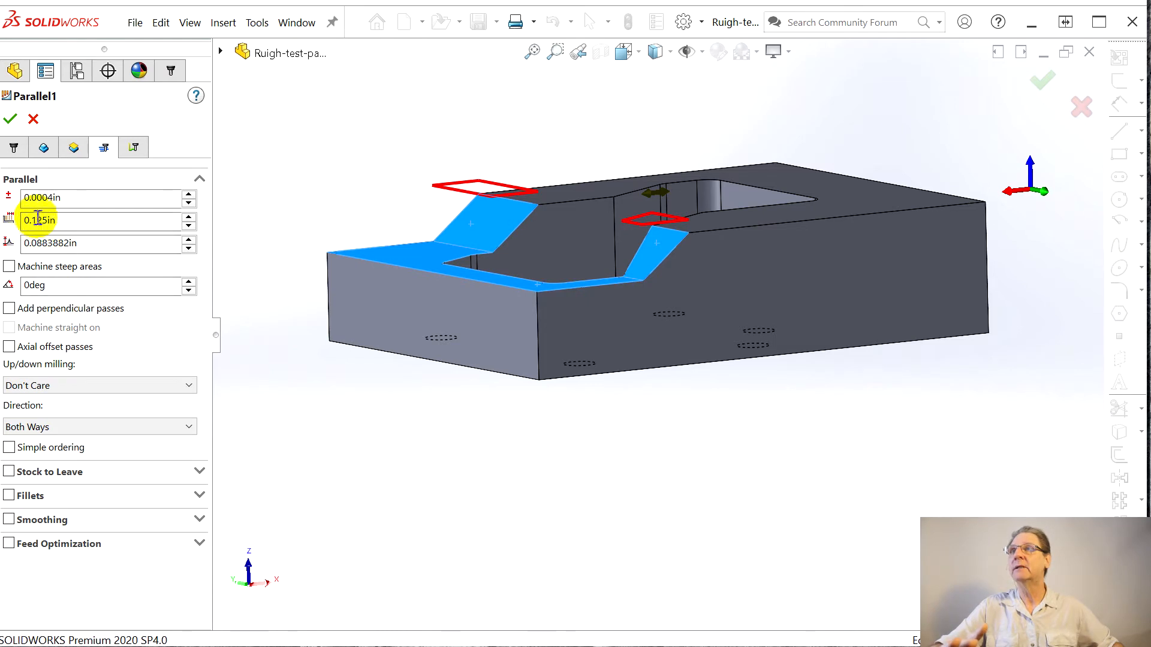
left_click_drag(33, 221, 69, 222)
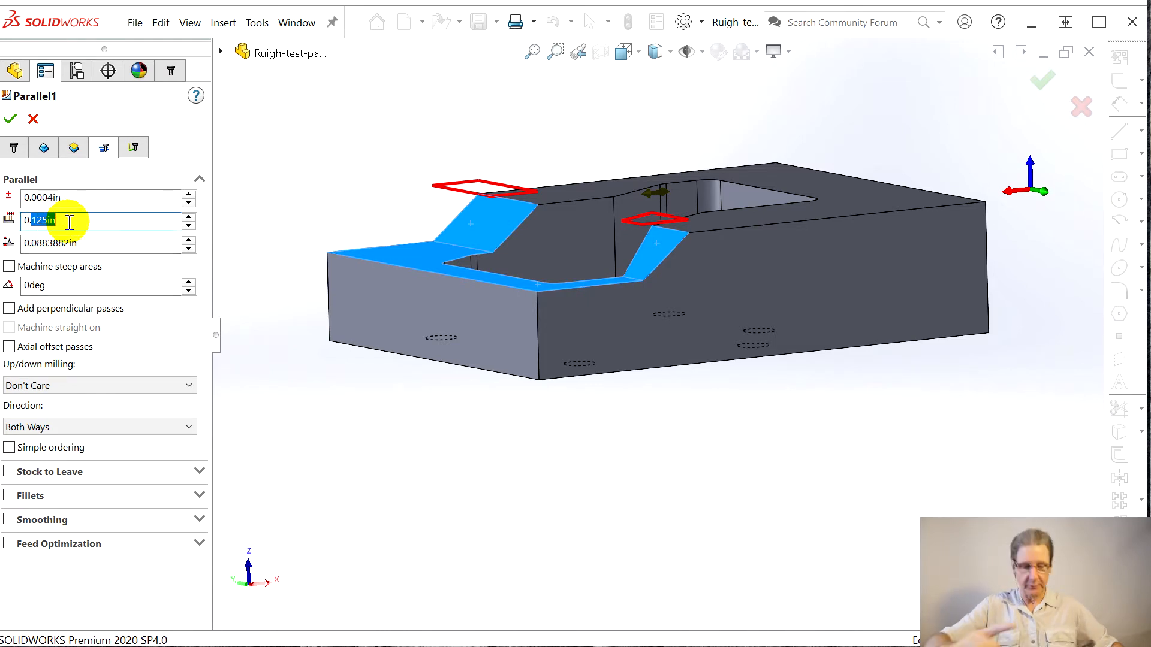
type("02")
key("Tab")
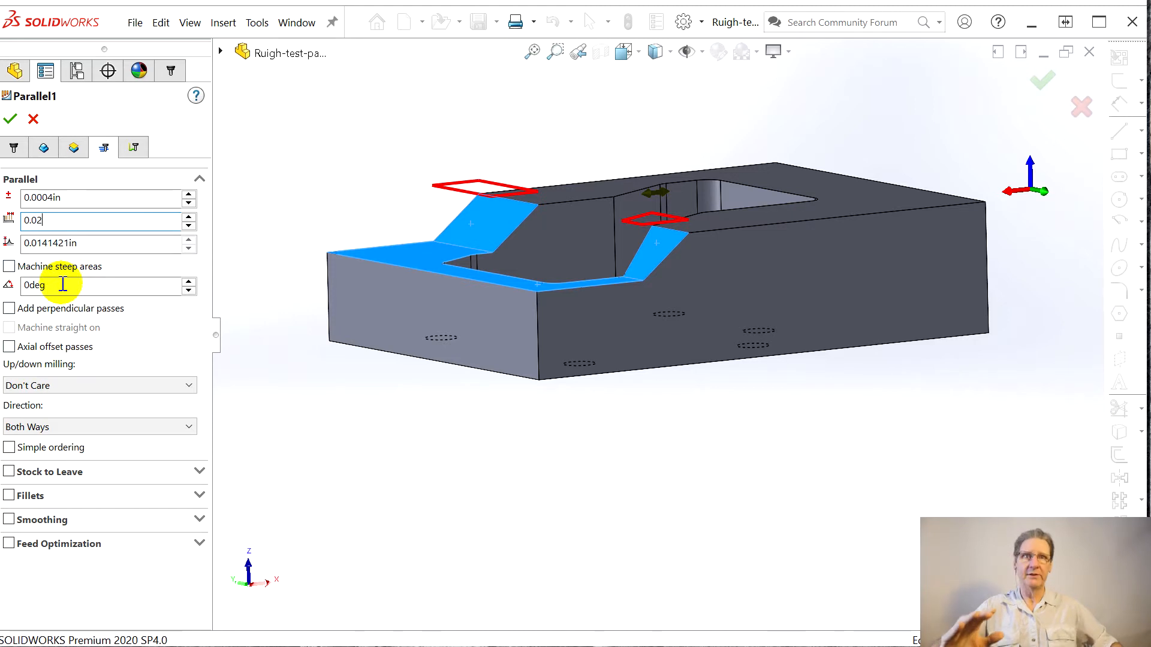
mouse_move(63, 284)
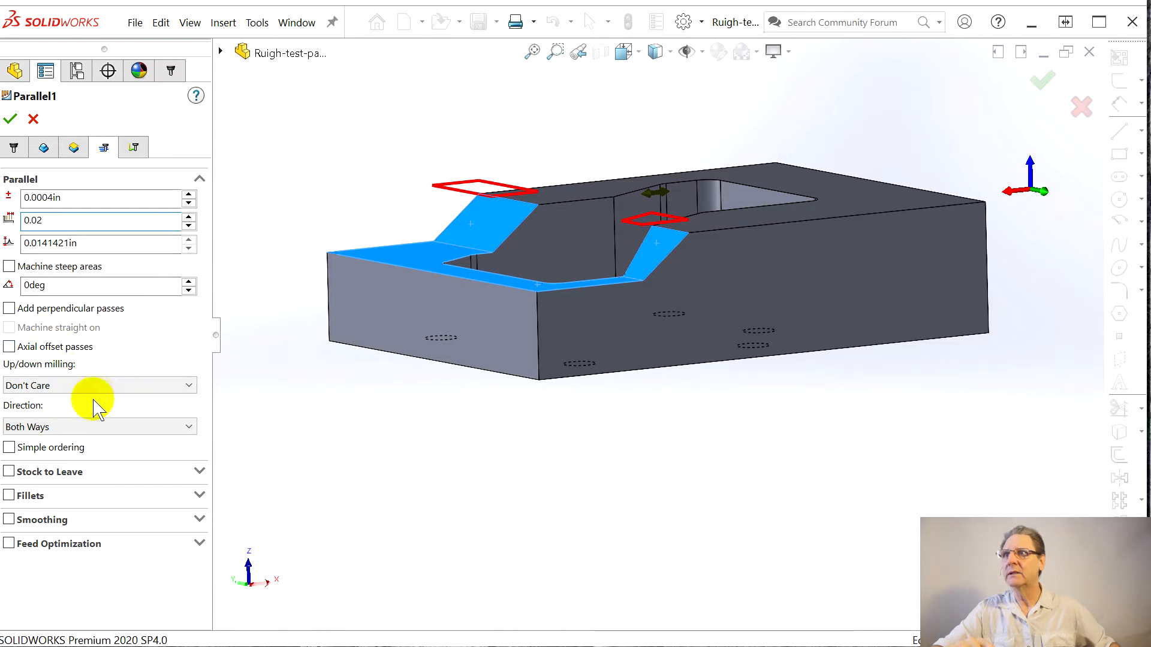
Step: Set the Parallel passes' direction to One Way, accept the operation and inspect the generated toolpath on the slopes
left_click(78, 426)
left_click(83, 442)
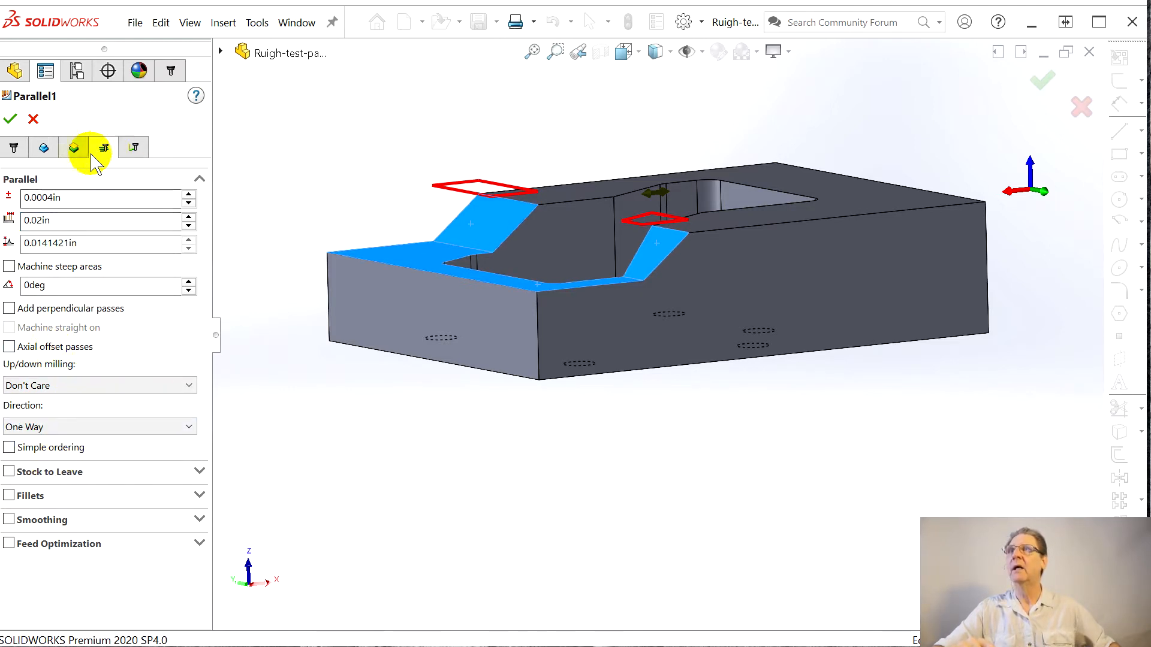
left_click(14, 120)
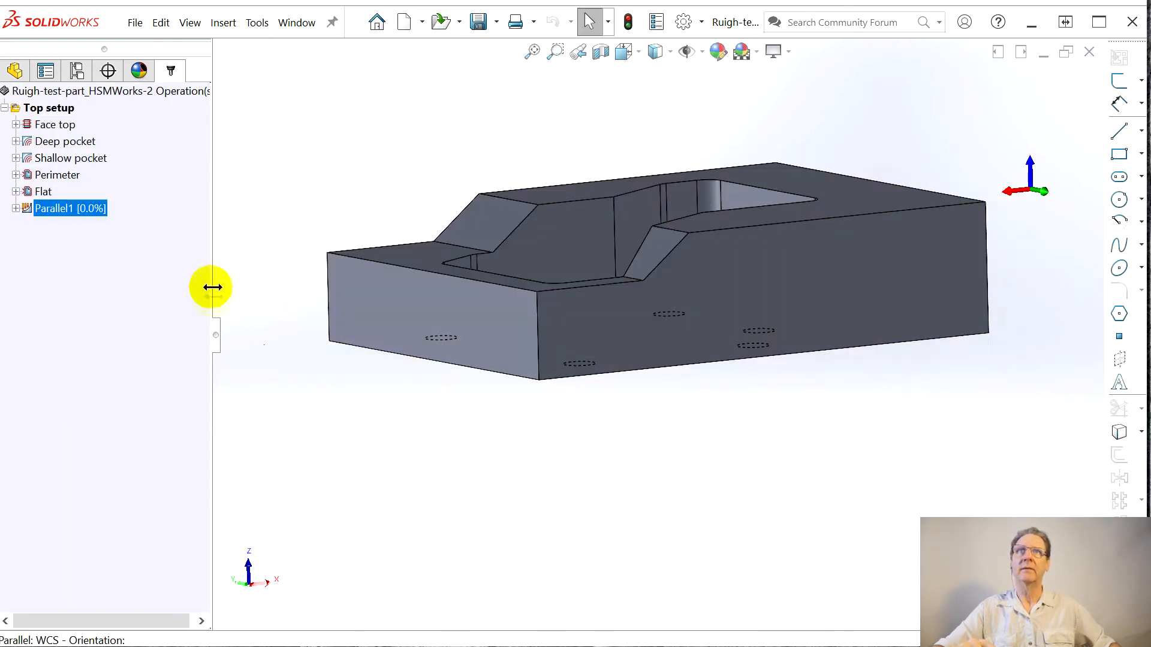
middle_click_drag(623, 404, 572, 383)
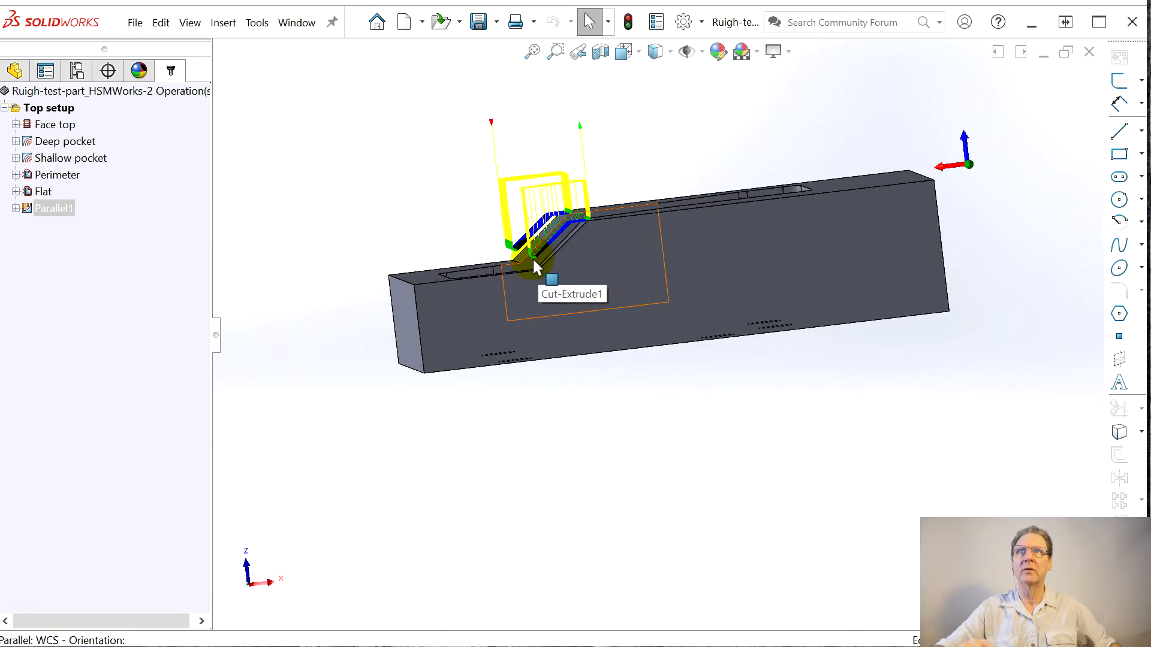
middle_click_drag(539, 266, 530, 293)
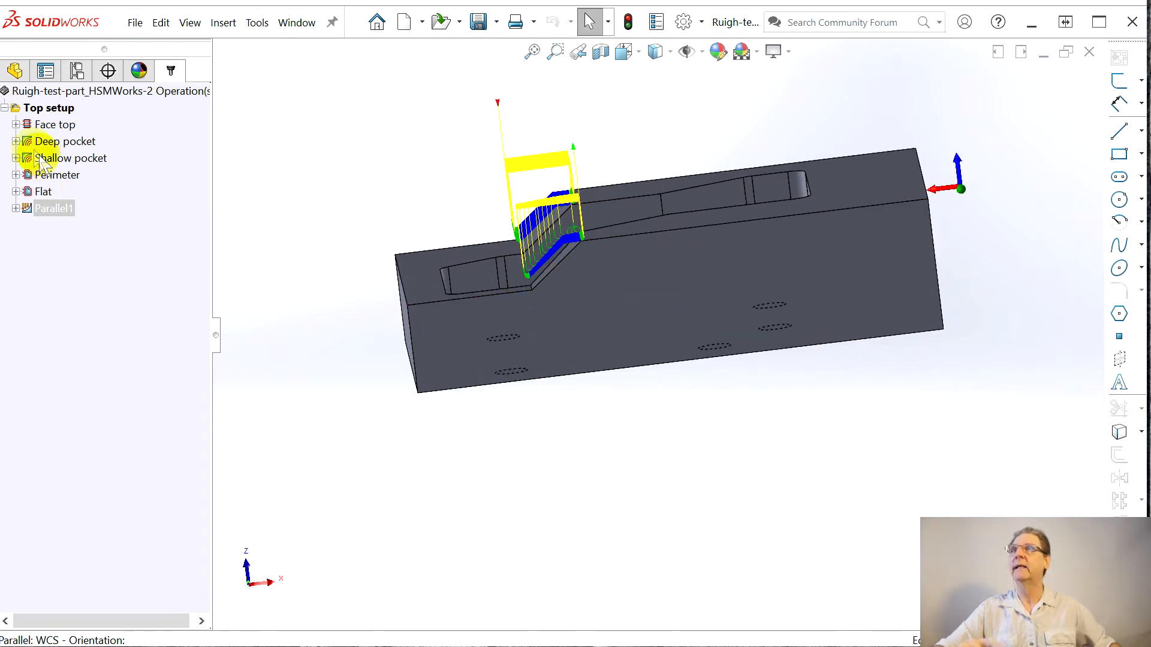
Step: Rename the Parallel operation as Slopes
double_click(45, 208)
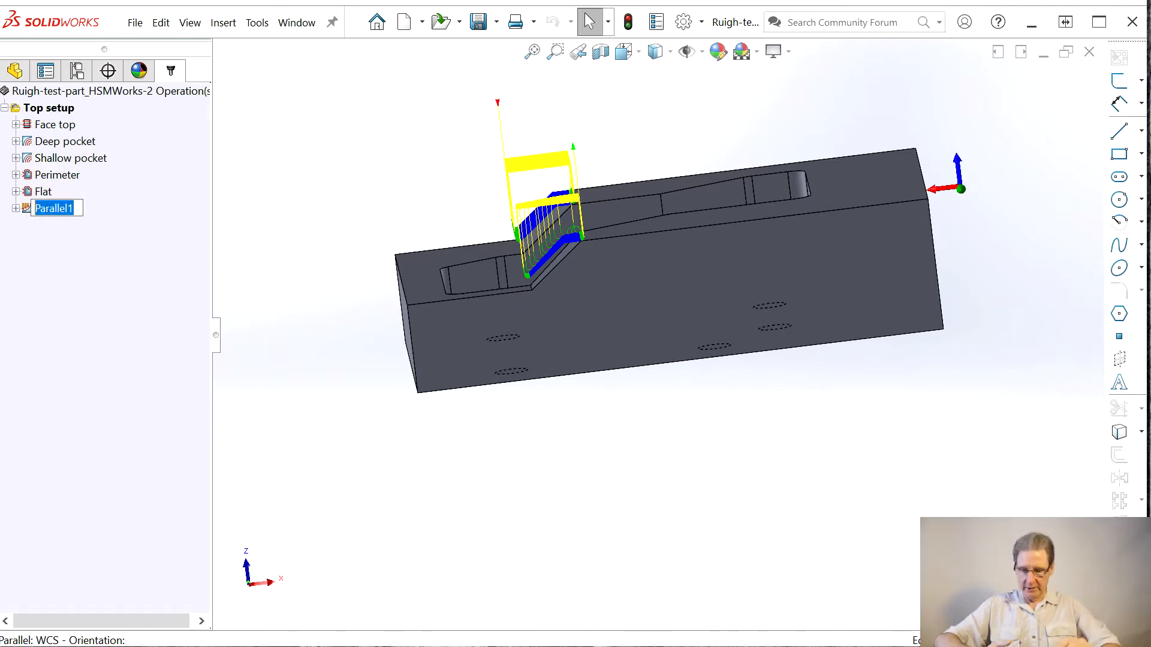
type("Slopes")
key("Return")
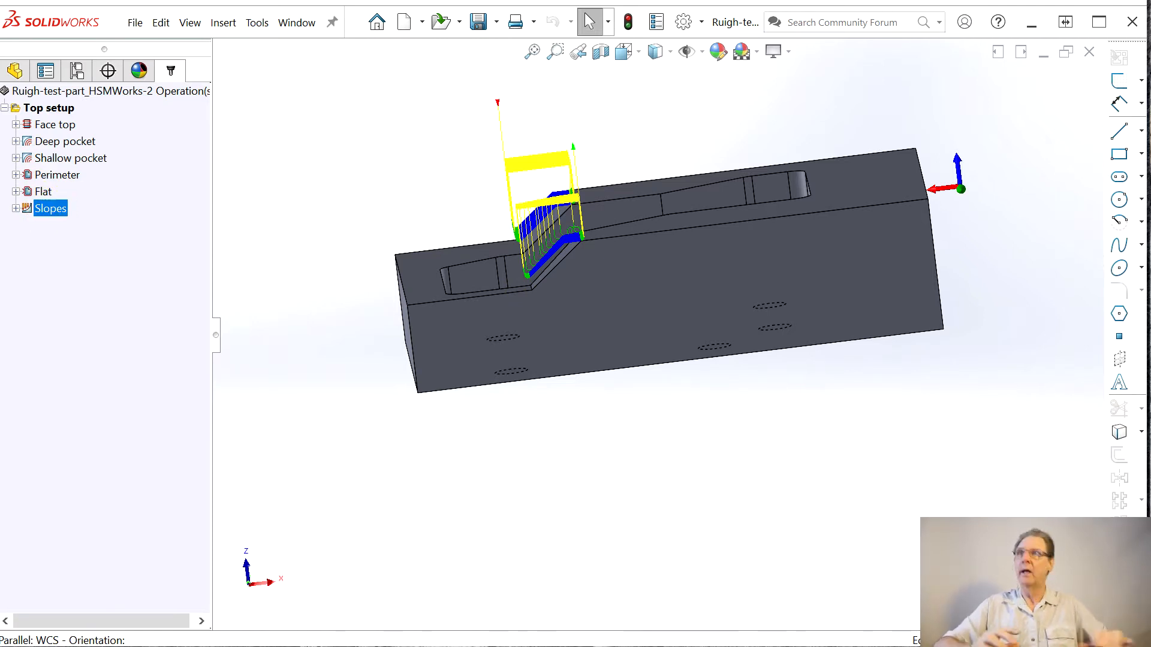
Step: Edit the Slopes operation to use Tool Outside Boundary, accept it and inspect the regenerated toolpath from the side
right_click(24, 209)
left_click(60, 216)
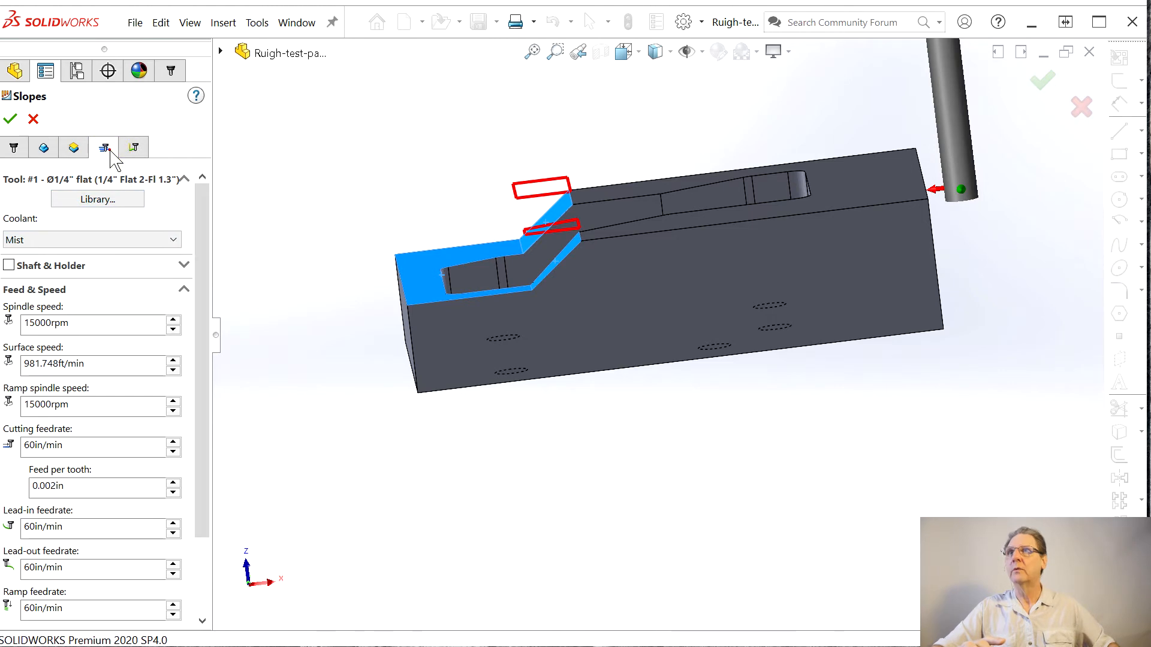
left_click(107, 150)
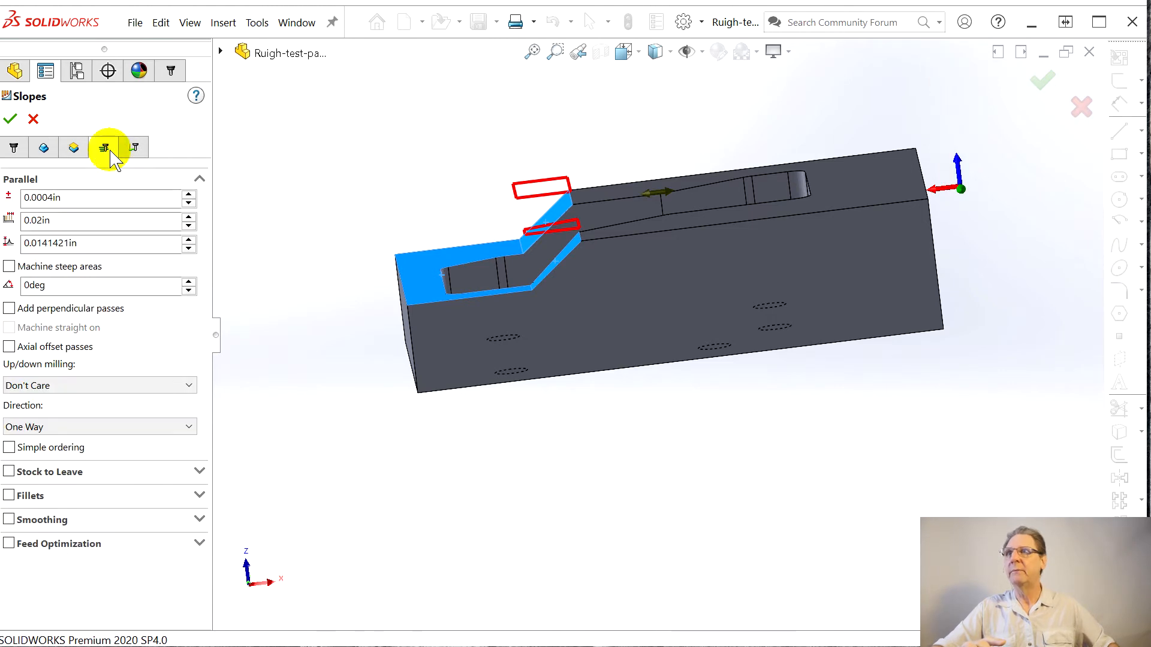
left_click(45, 149)
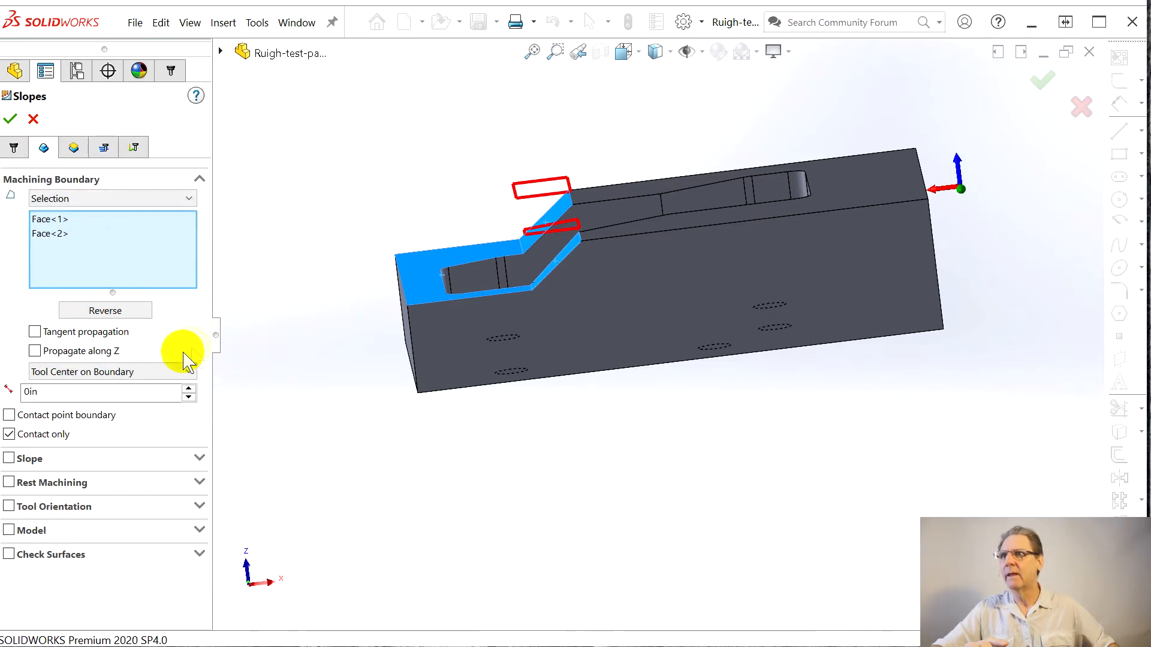
left_click(200, 507)
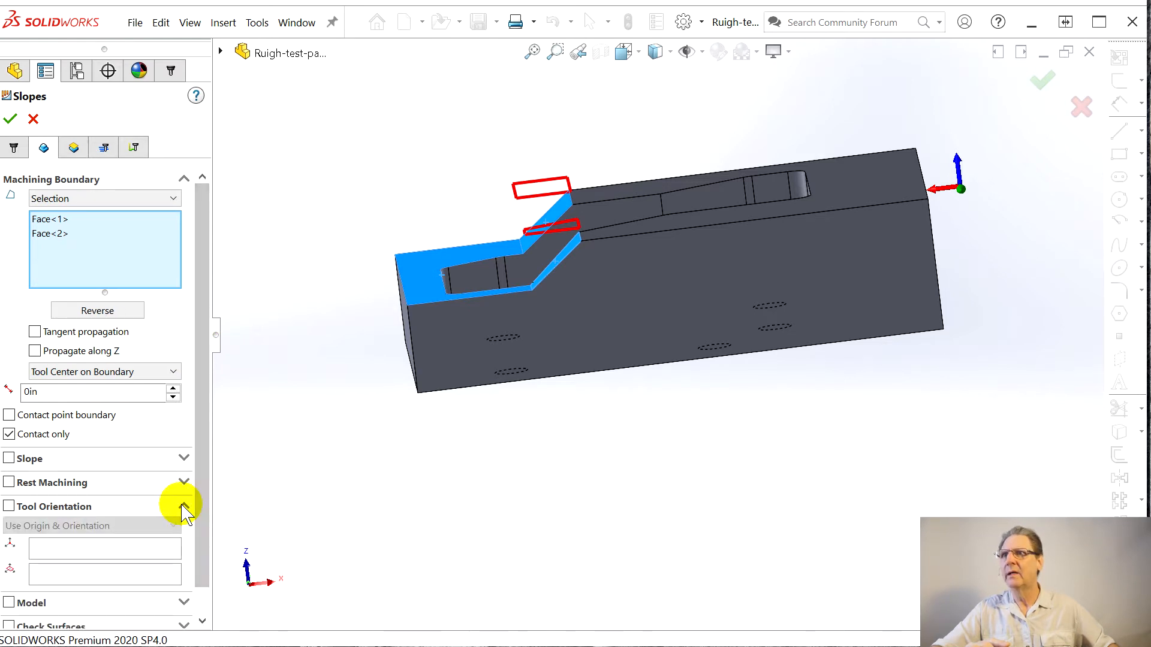
left_click(184, 507)
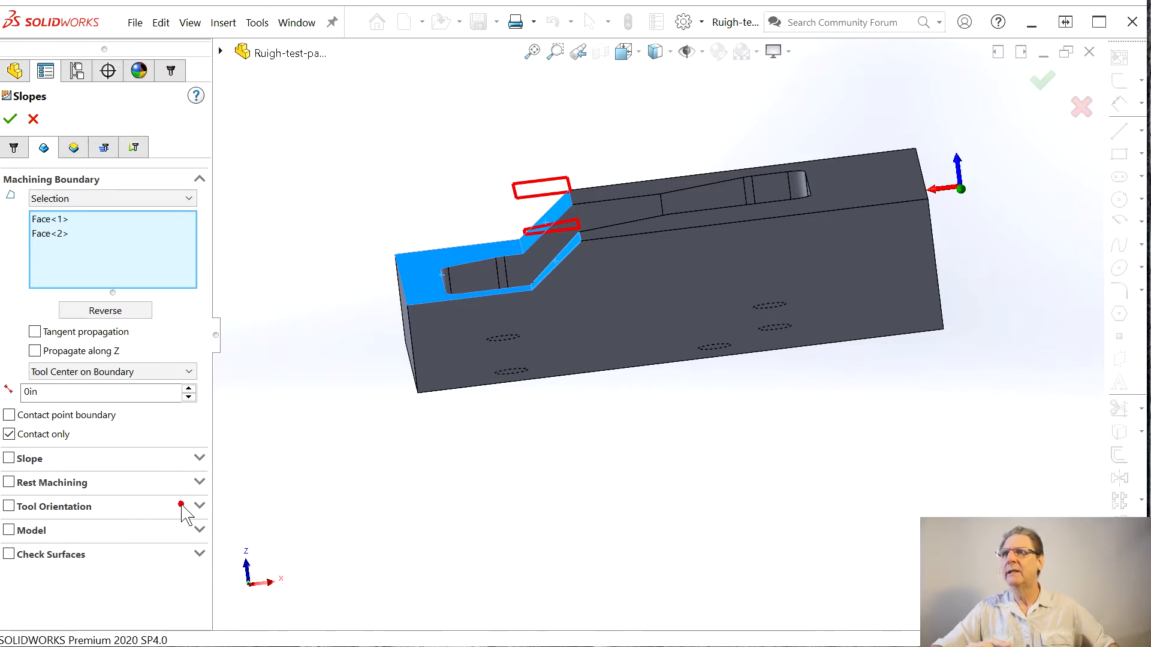
left_click(187, 373)
left_click(123, 413)
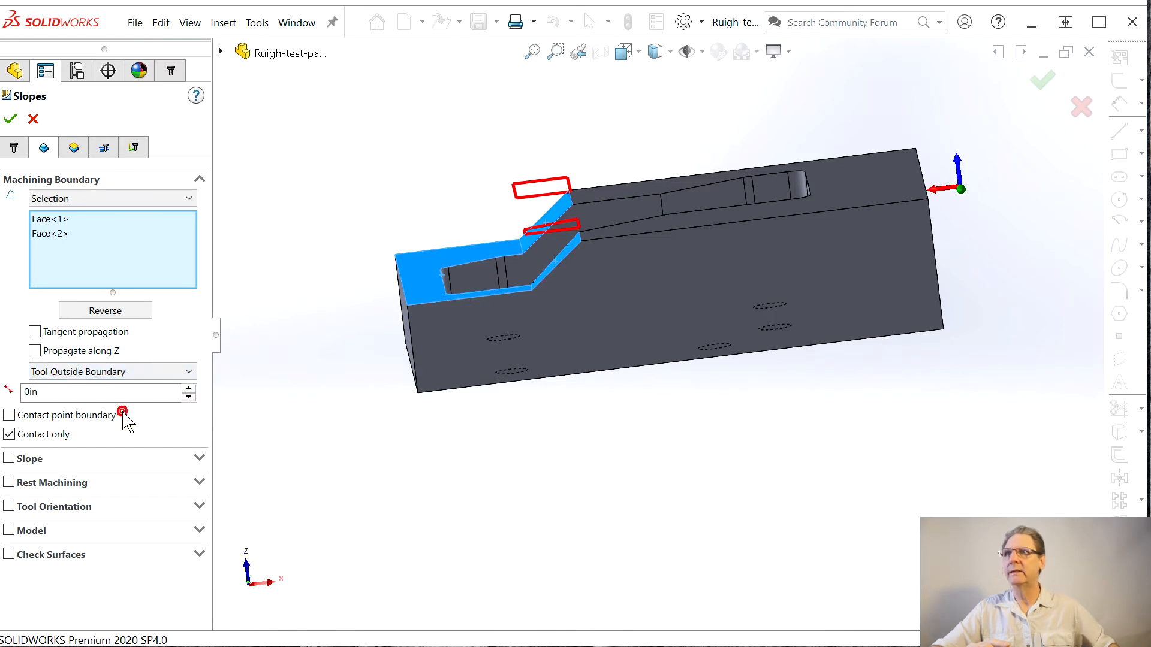
left_click(10, 119)
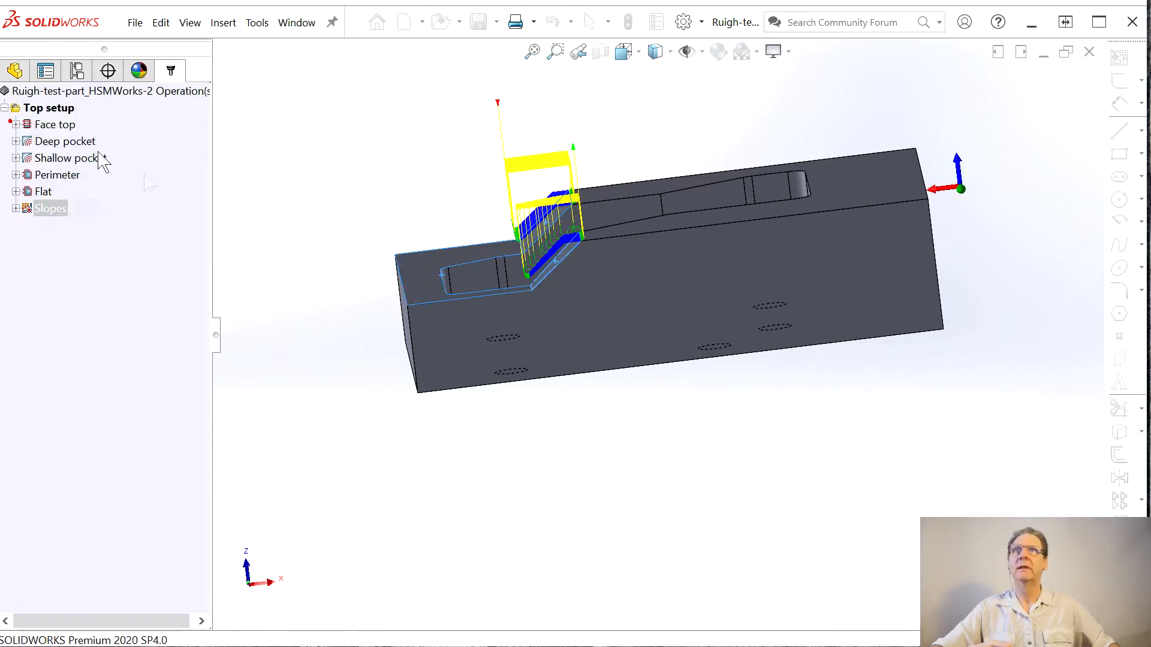
mouse_move(464, 415)
middle_mouse_down()
mouse_move(453, 391)
mouse_move(464, 393)
middle_mouse_up()
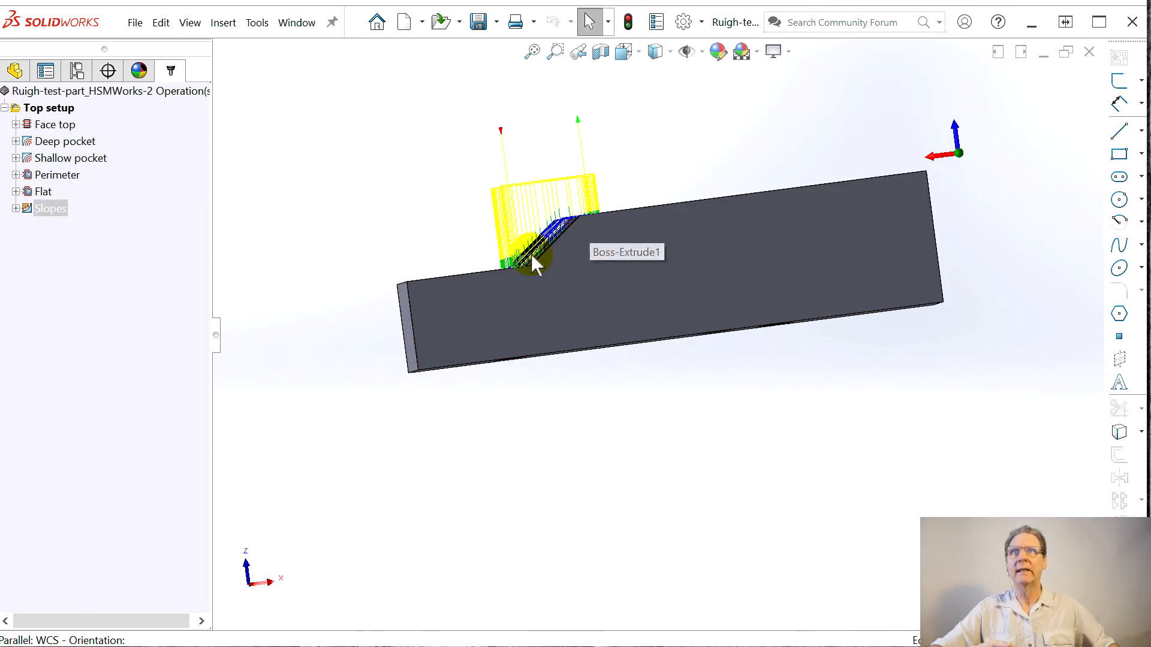
middle_click_drag(513, 269, 536, 315)
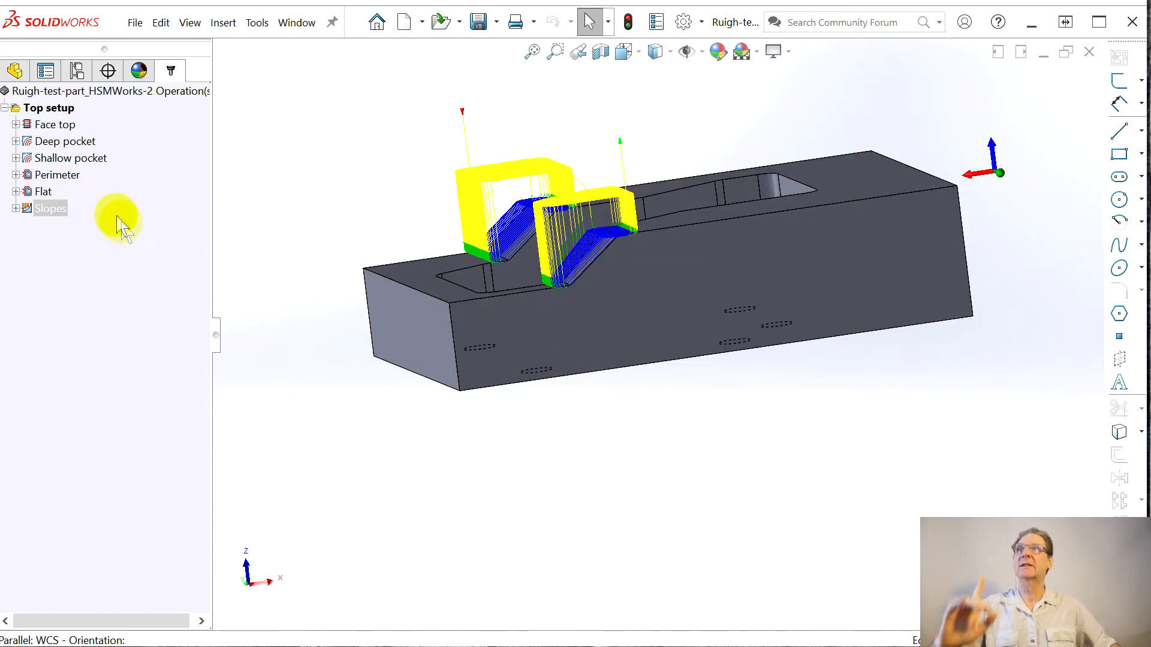
Step: Reopen the Slopes operation, enable Check Surfaces and select the upper top face and the lower ledge face
right_click(36, 209)
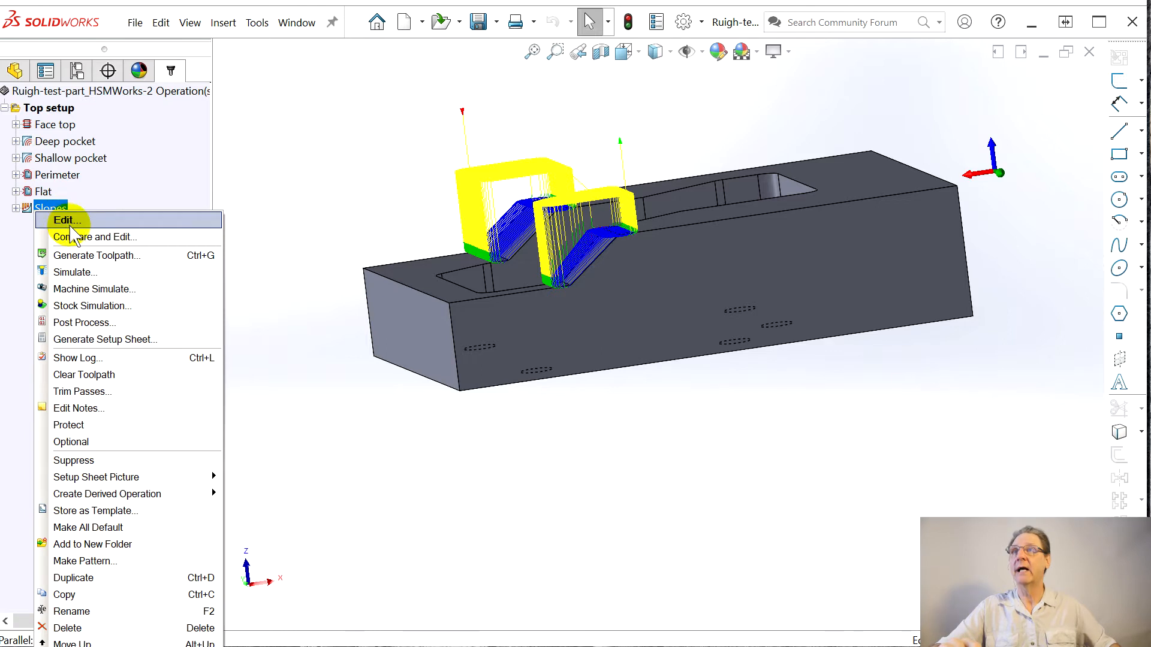
left_click(65, 220)
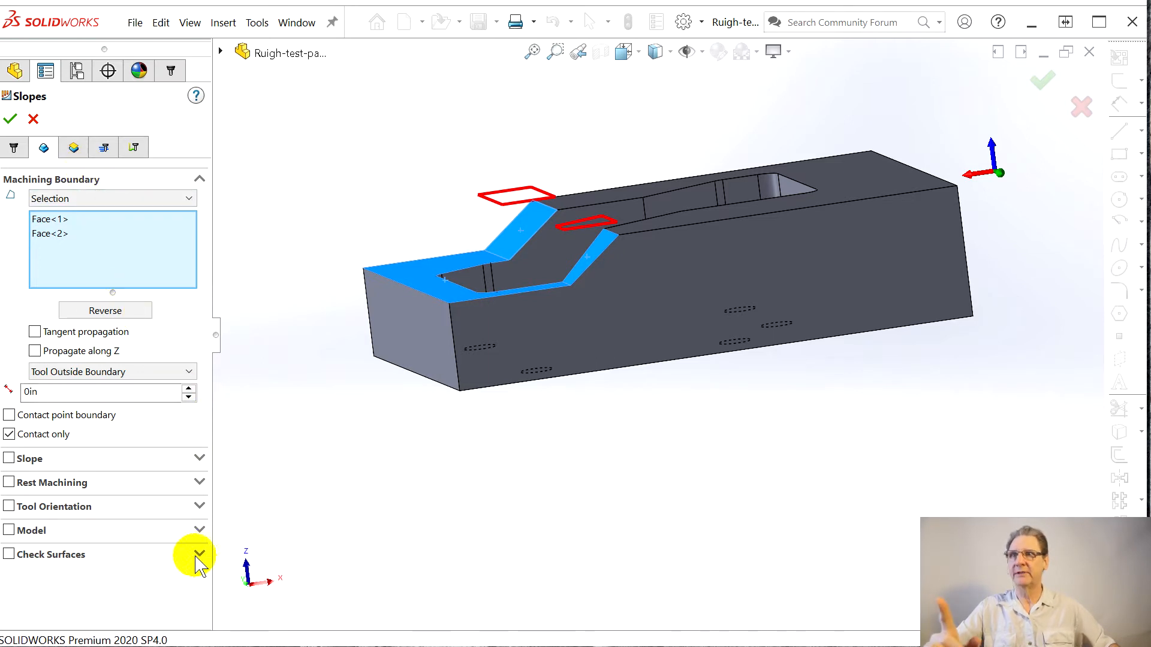
mouse_move(30, 556)
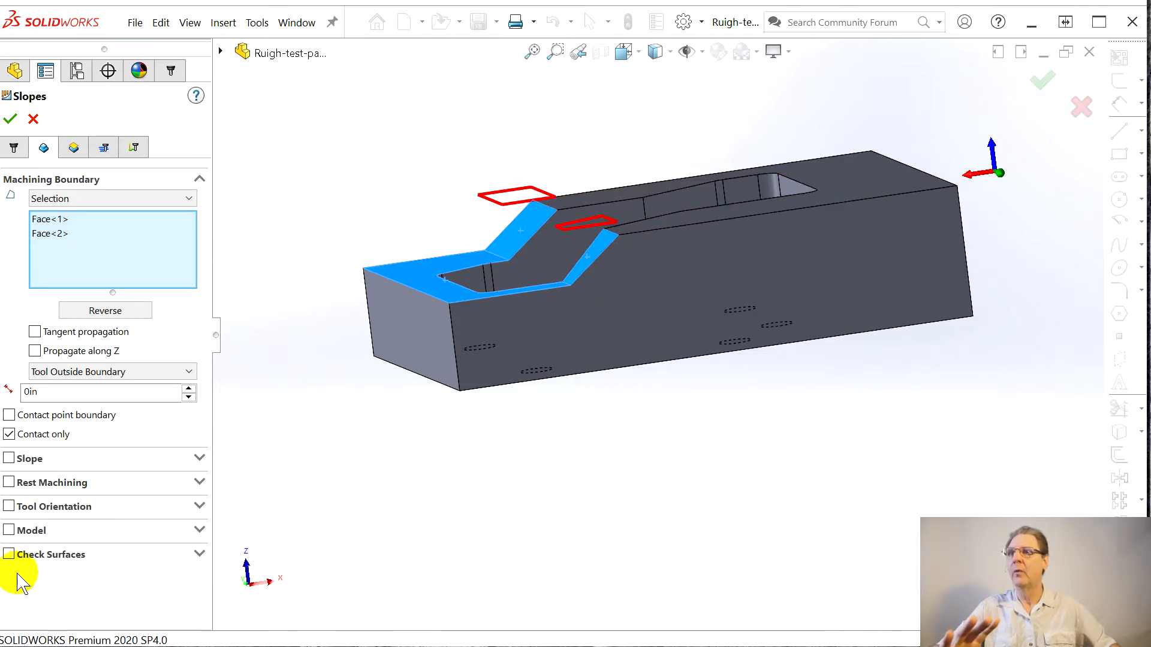
left_click(9, 555)
scroll(420, 462, "down", 2)
left_click(755, 149)
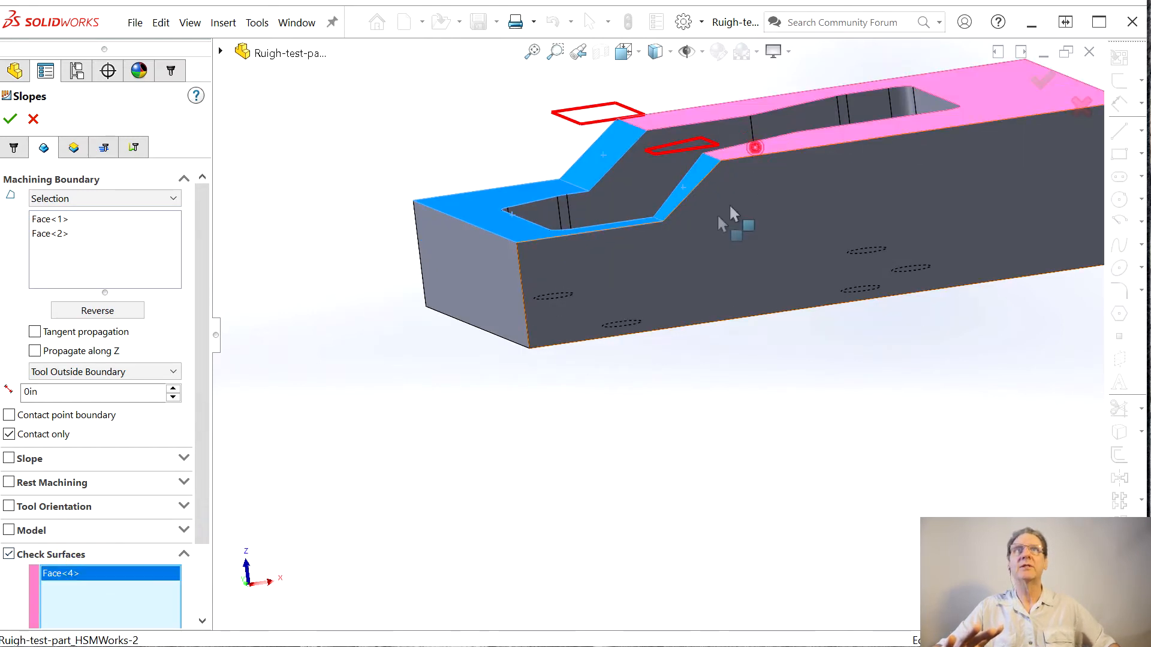
left_click(525, 237)
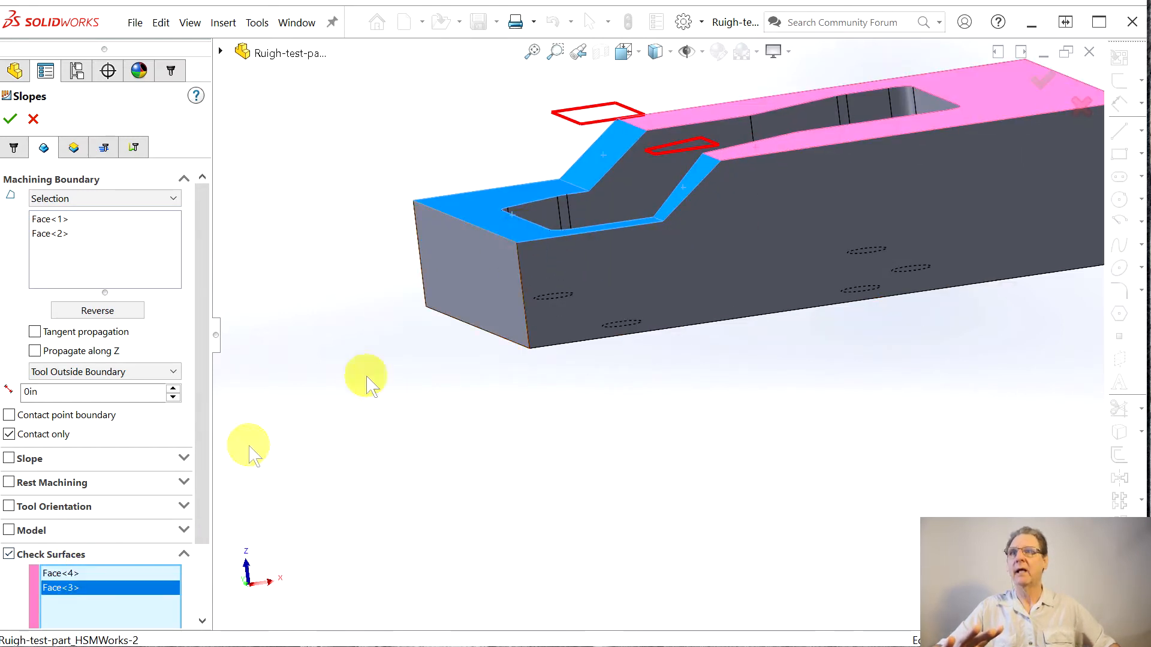
Step: Set the check surface clearance to 0.001 in, accept the Slopes operation and inspect the regenerated toolpath on both slopes
scroll(205, 484, "down", 3)
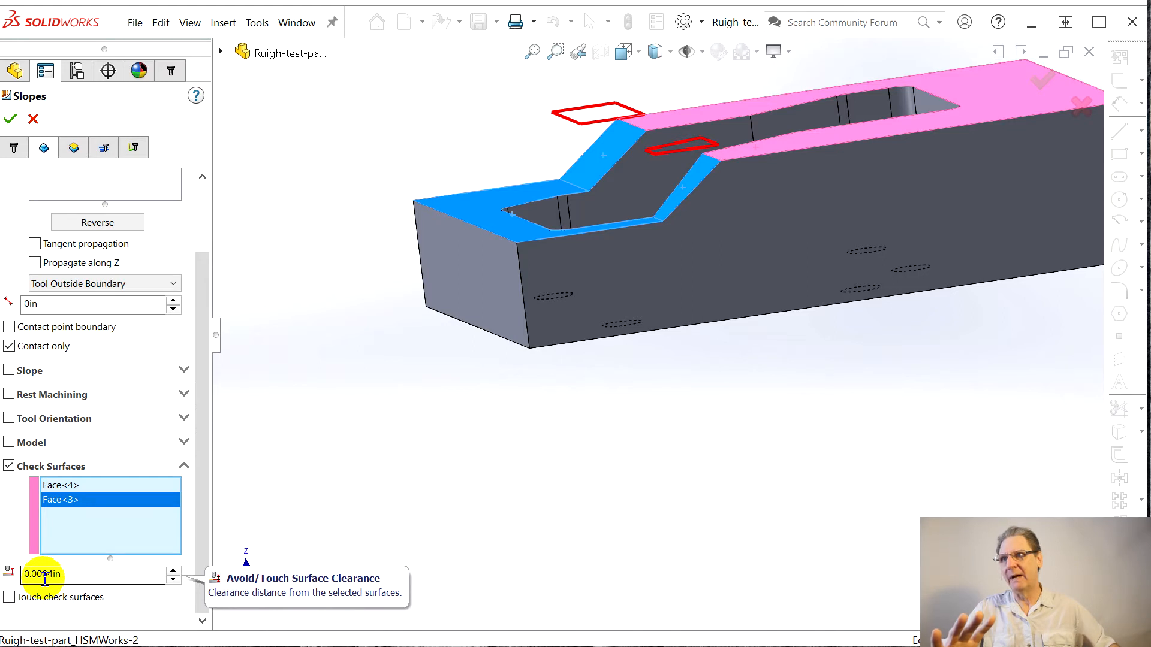
left_click_drag(44, 576, 82, 577)
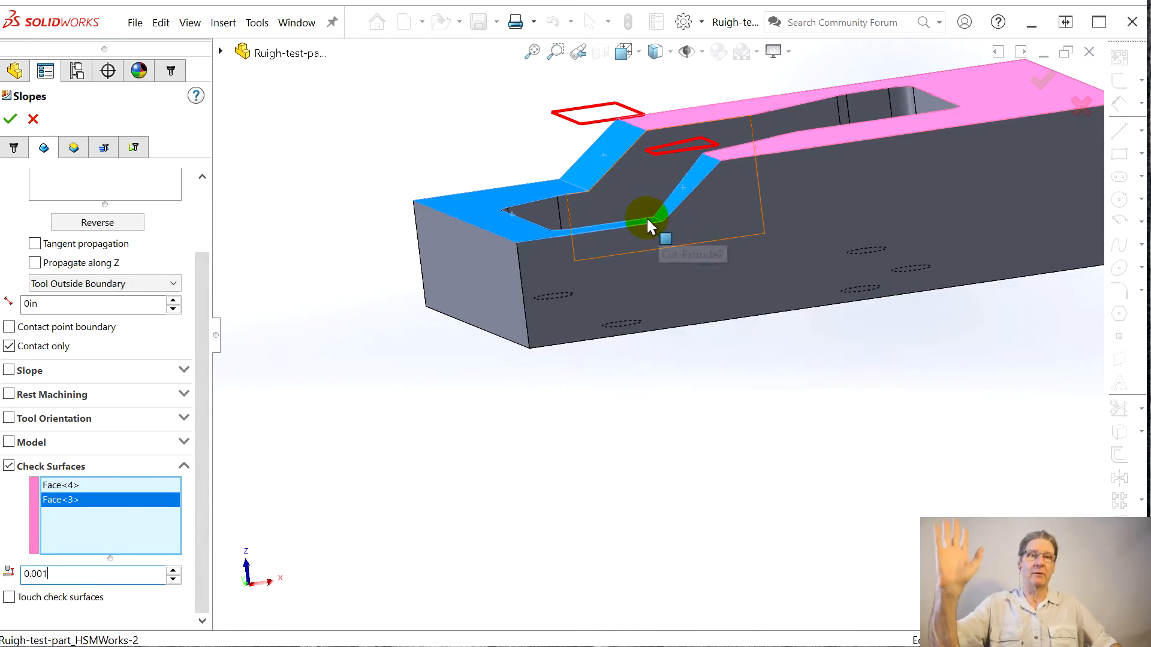
left_click(9, 120)
middle_click_drag(378, 251, 736, 168)
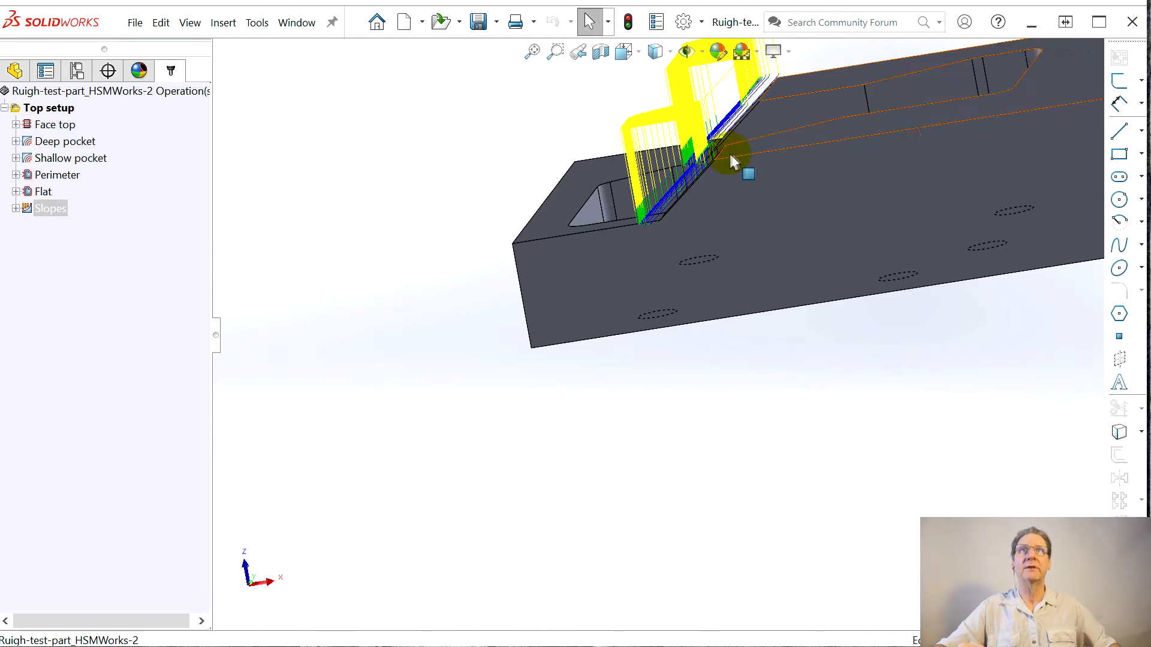
scroll(743, 177, "down", 3)
left_click(532, 51)
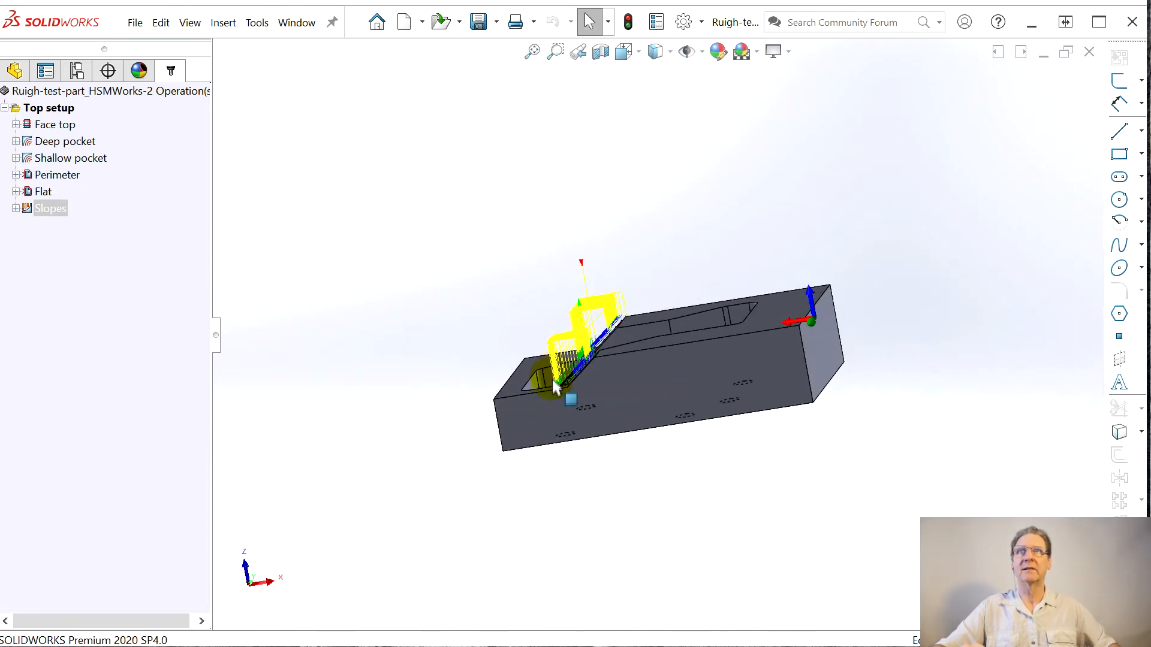
scroll(563, 397, "down", 5)
middle_click_drag(714, 367, 745, 373)
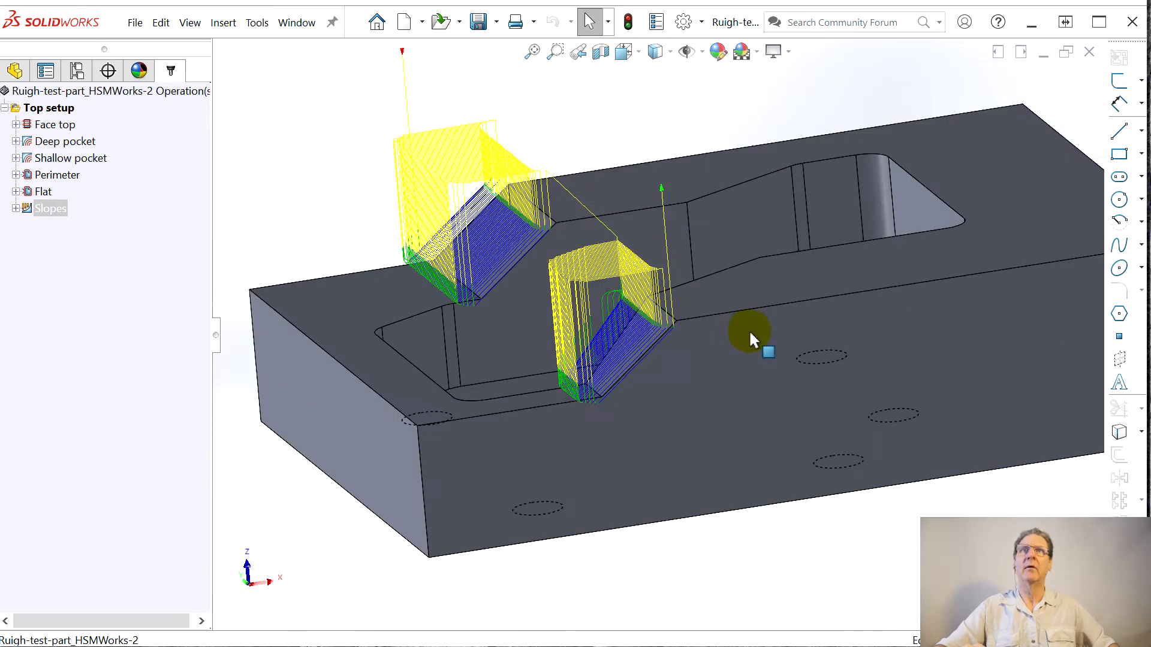
scroll(752, 339, "up", 2)
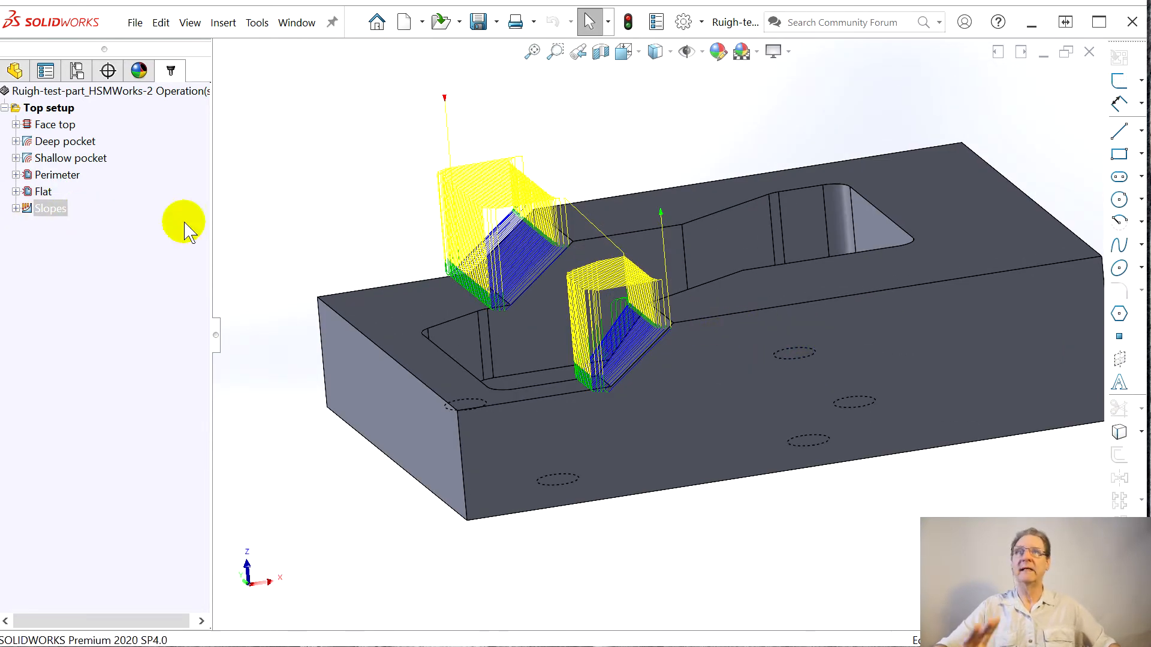
Step: Run a Stock Simulation of the Slopes operation alone from start to end and close the simulation
right_click(44, 208)
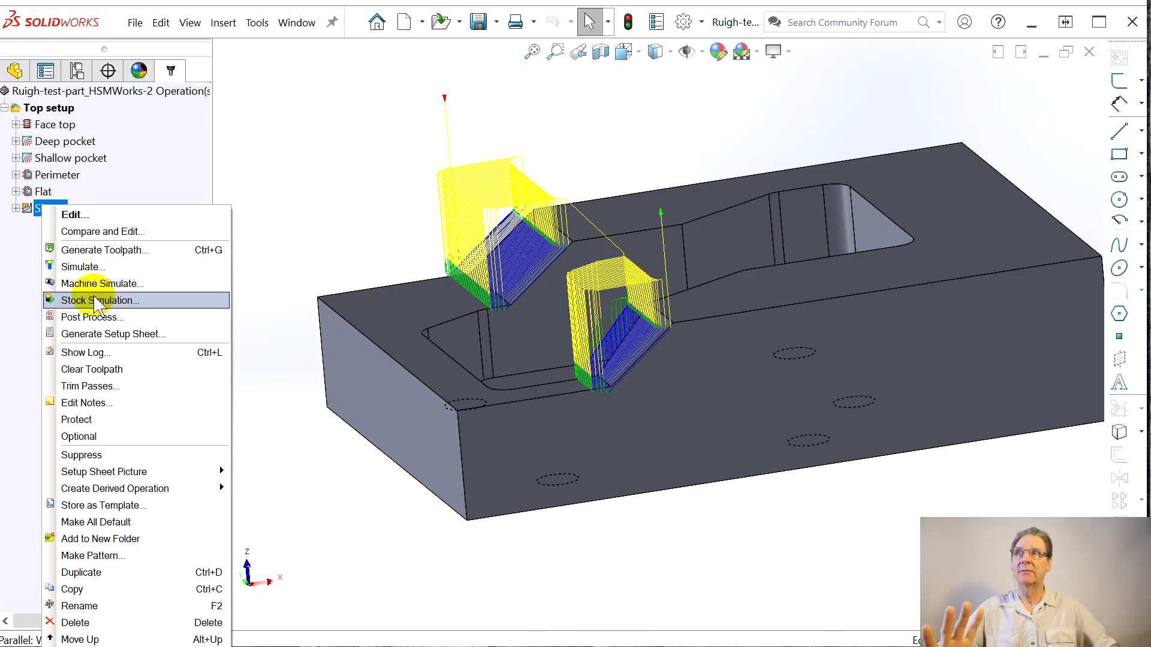
left_click(85, 268)
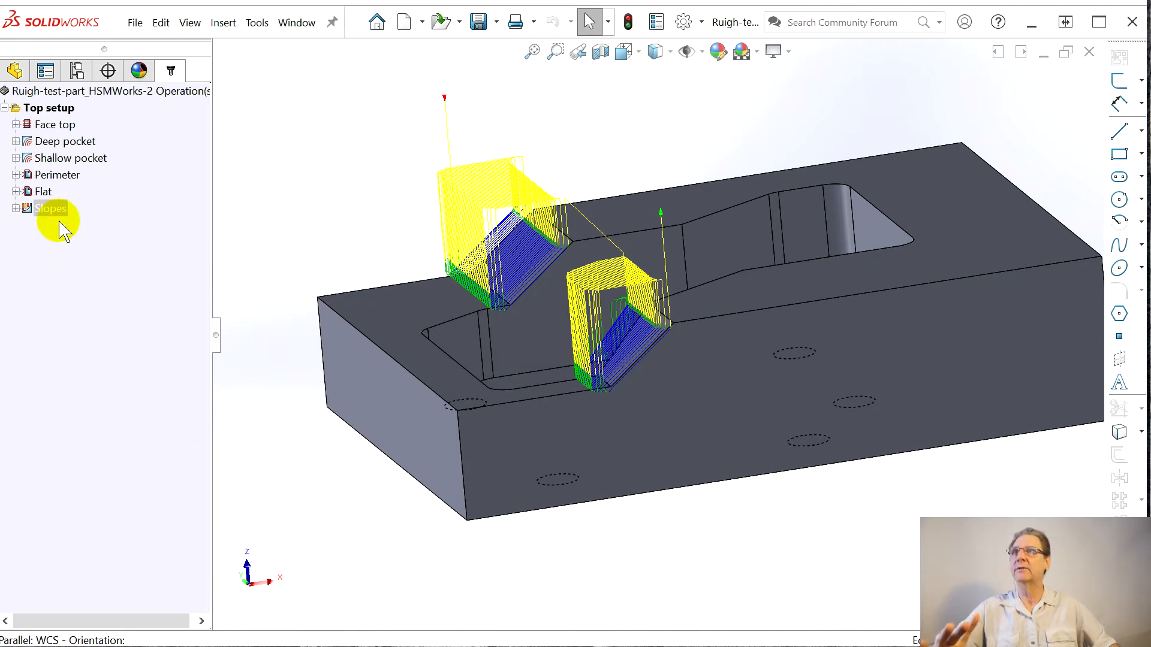
right_click(46, 211)
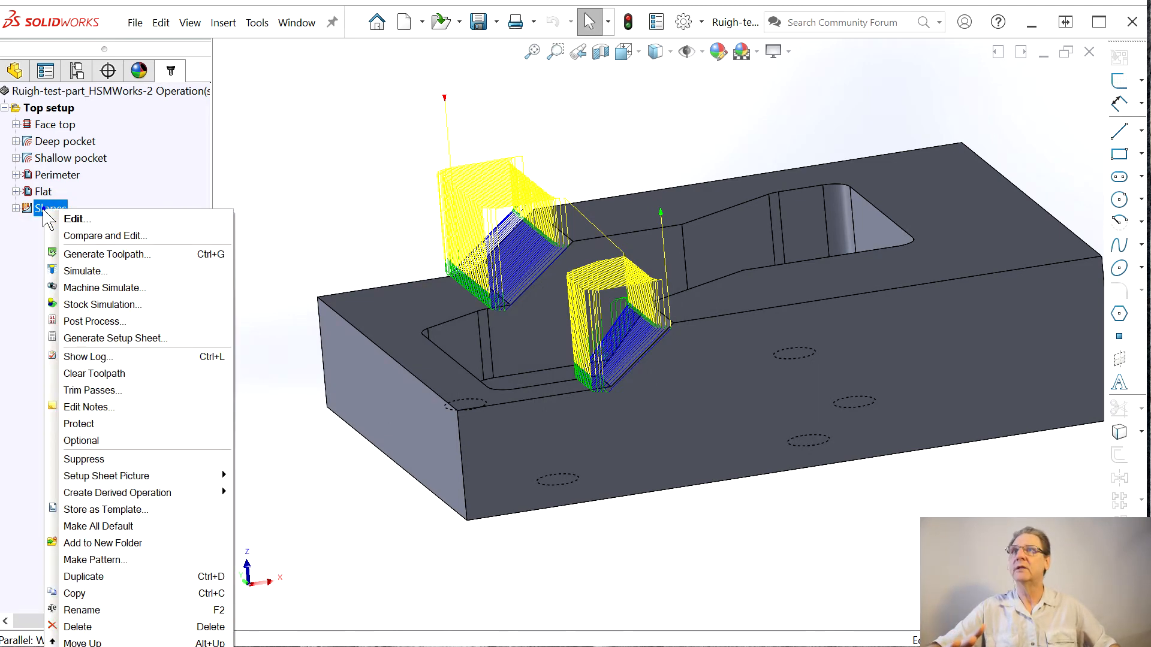
left_click(136, 23)
left_click(183, 221)
left_click(51, 219)
right_click(33, 210)
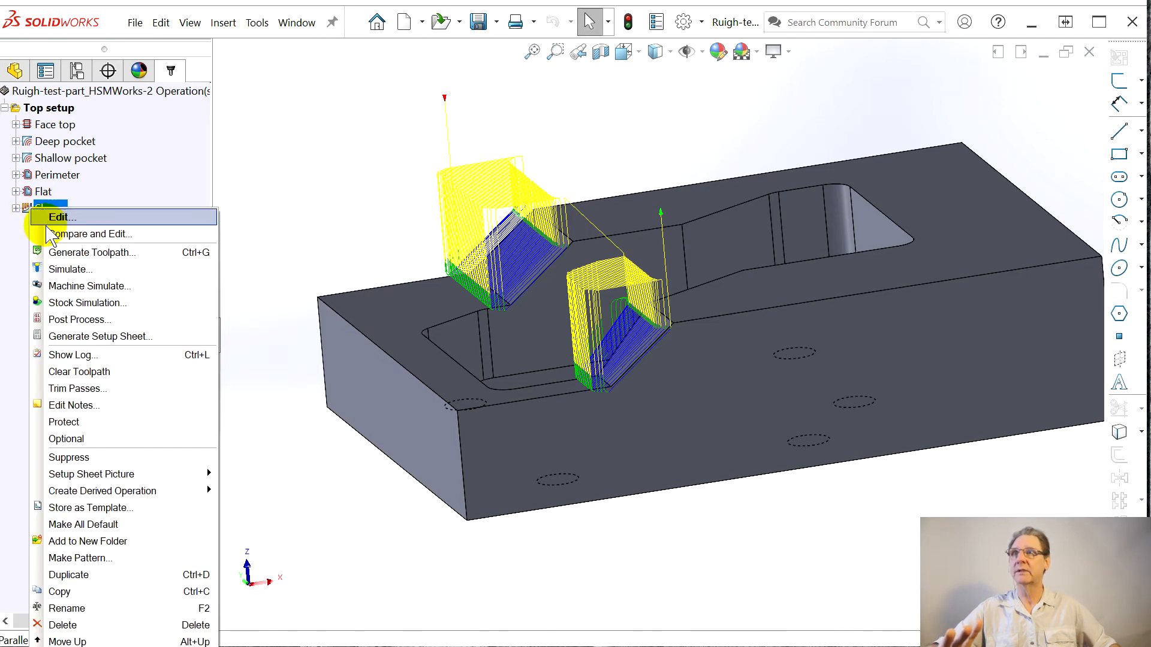
left_click(71, 303)
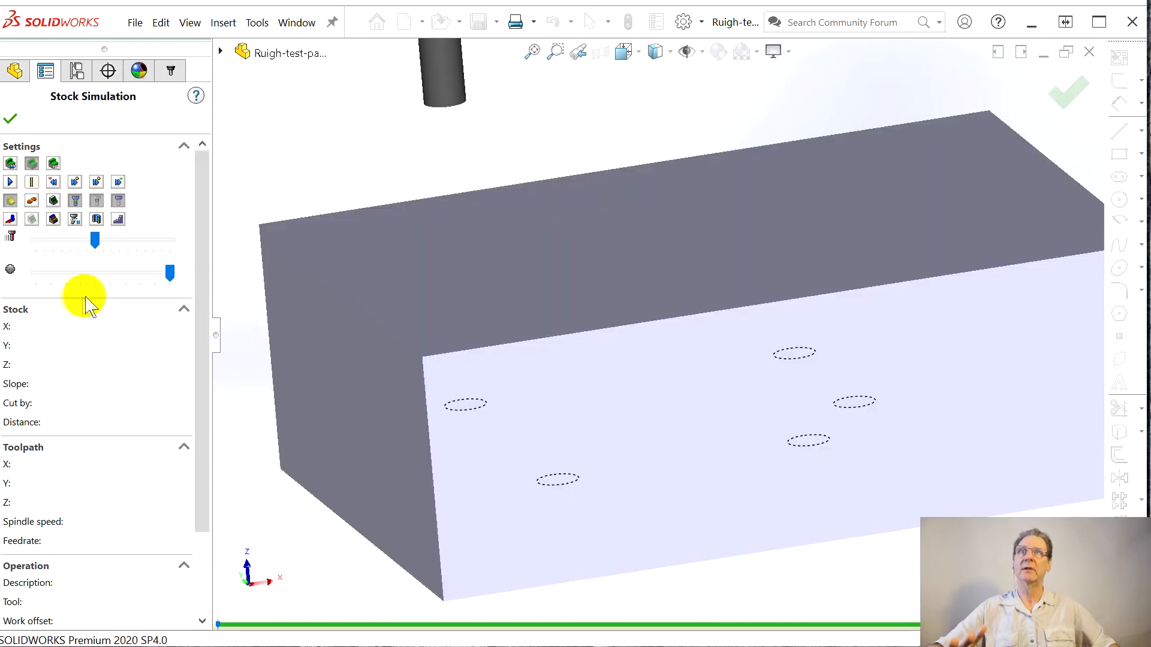
left_click(10, 182)
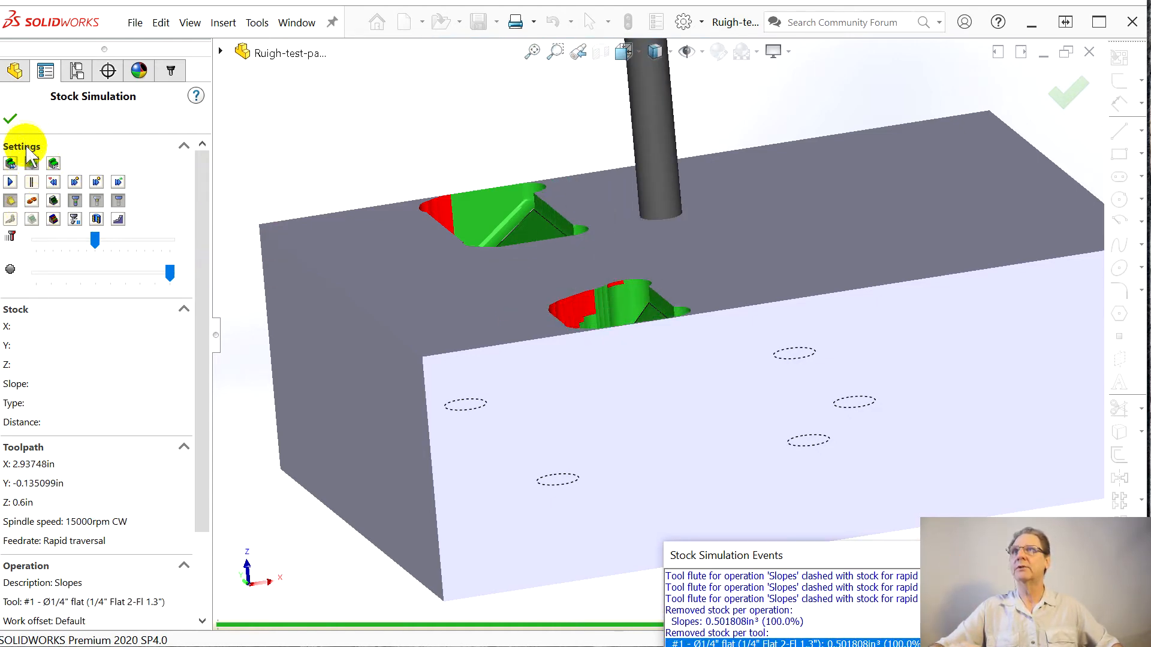
left_click(12, 120)
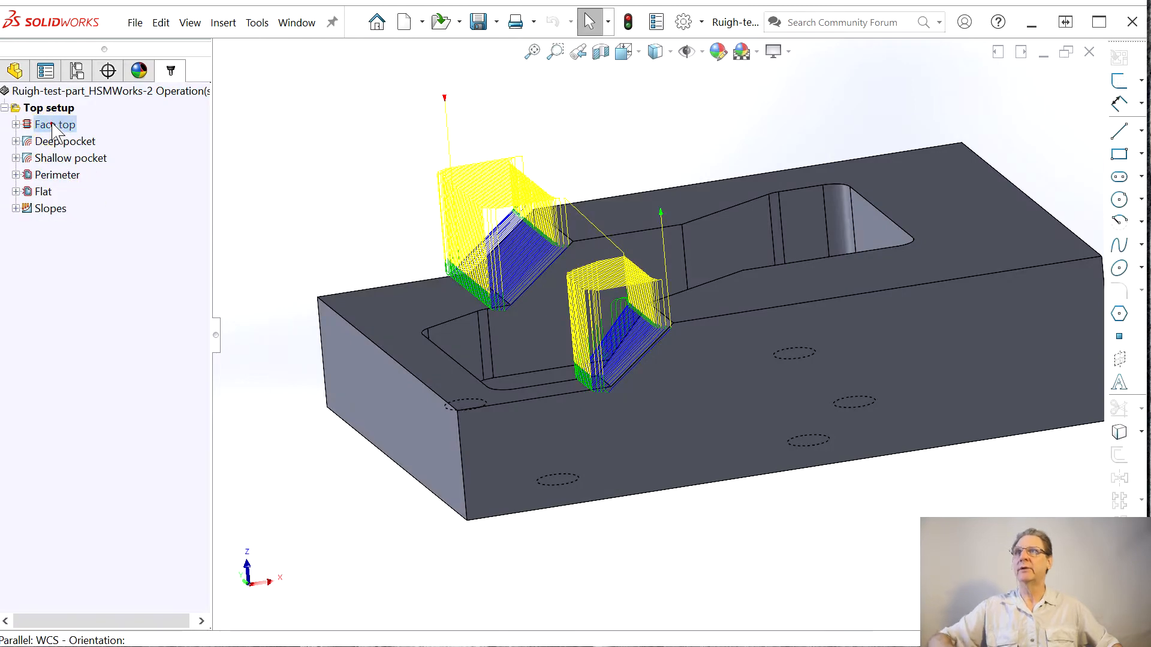
Step: Select the machining operations individually and in combination to view their toolpaths on the part
left_click(51, 124)
left_click(57, 141, "shift")
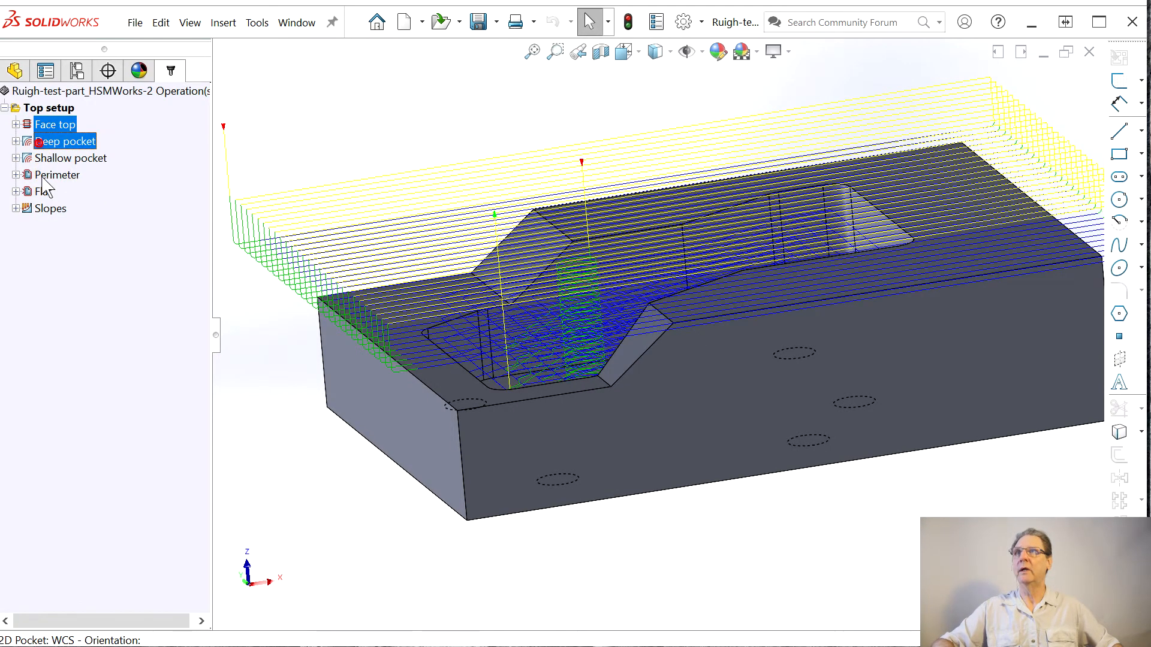
left_click(43, 191, "shift")
left_click(46, 208)
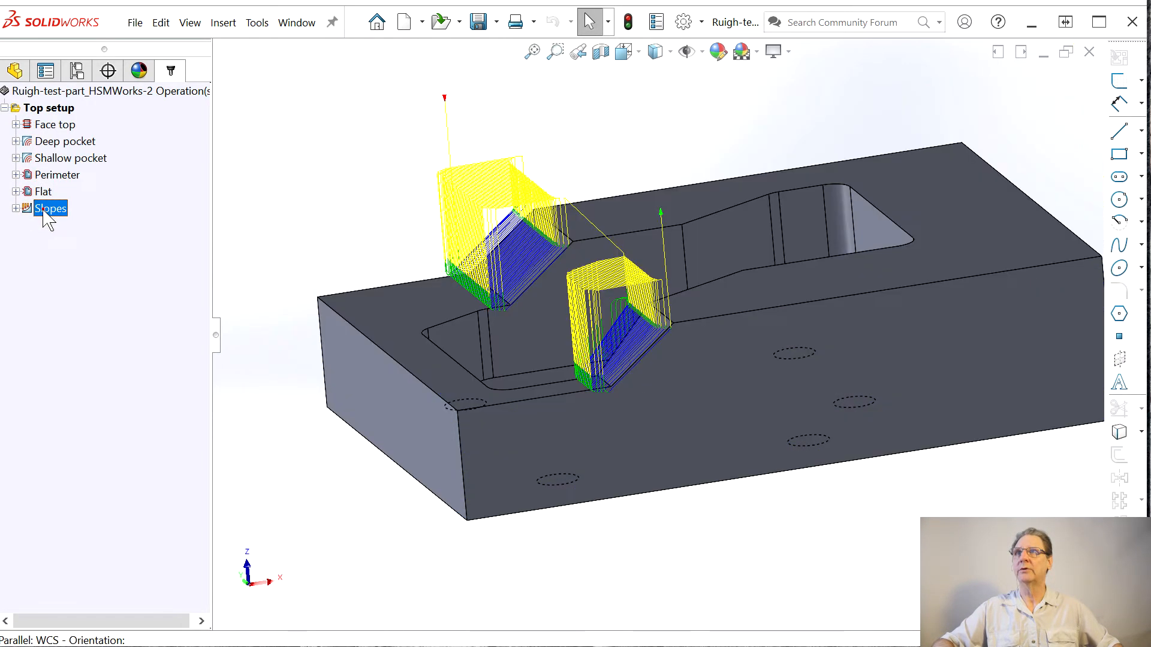
left_click(57, 141, "ctrl")
left_click(55, 175, "ctrl")
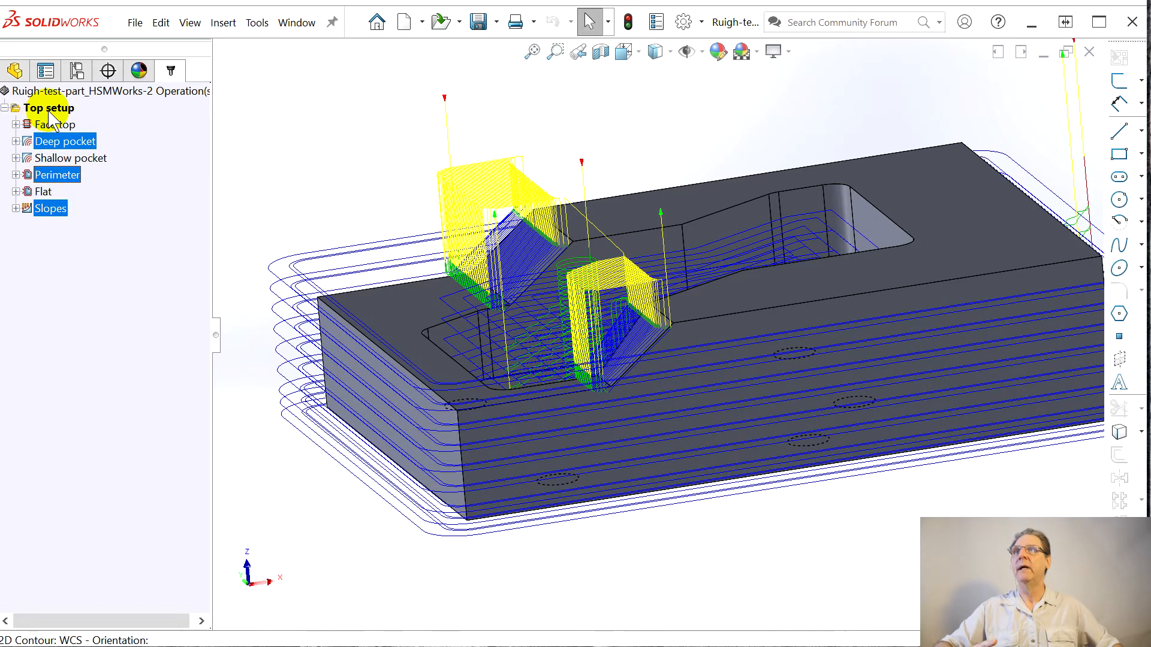
Step: Start a Stock Simulation of all operations in Top setup and advance through Face top and Deep pocket
left_click(49, 109)
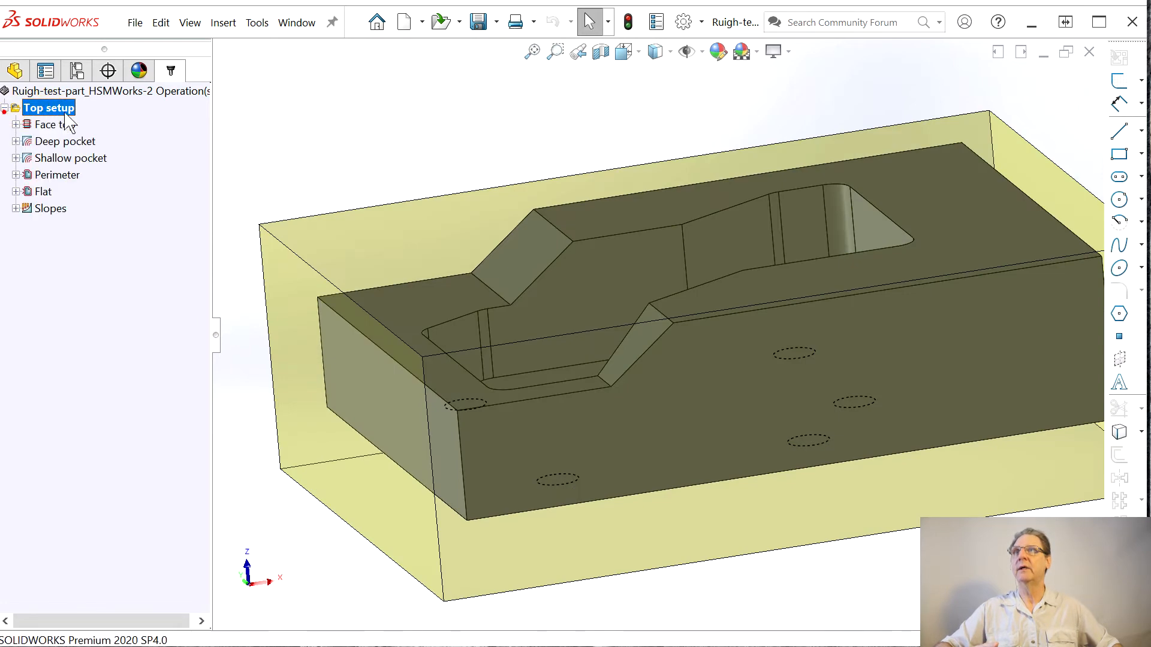
right_click(53, 110)
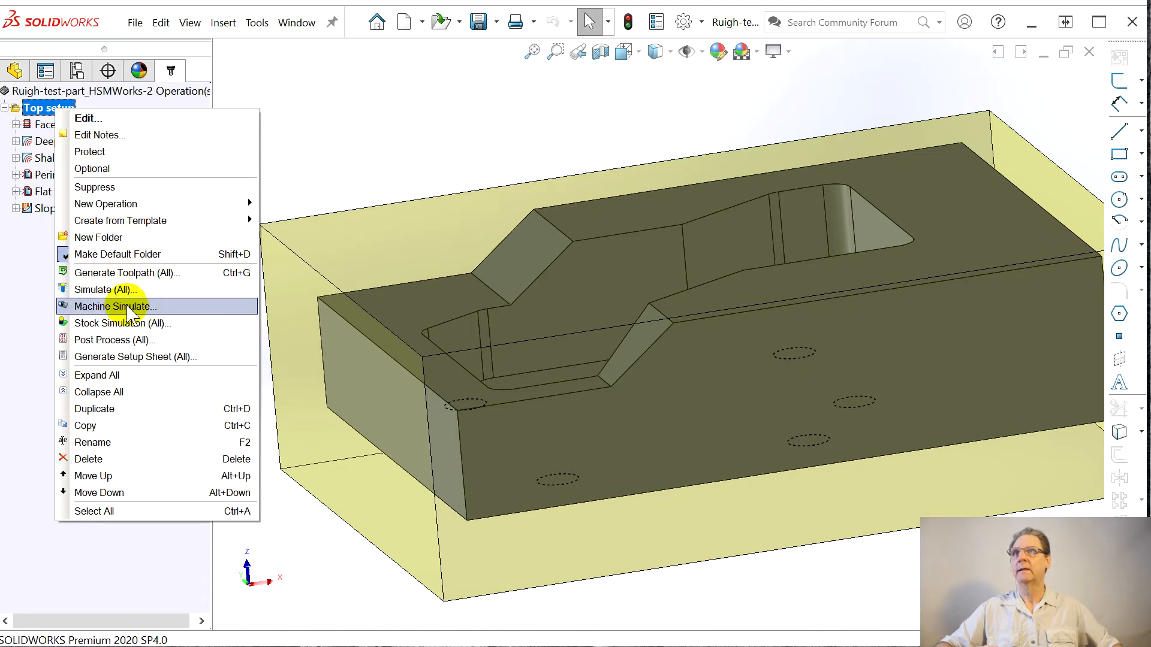
left_click(120, 322)
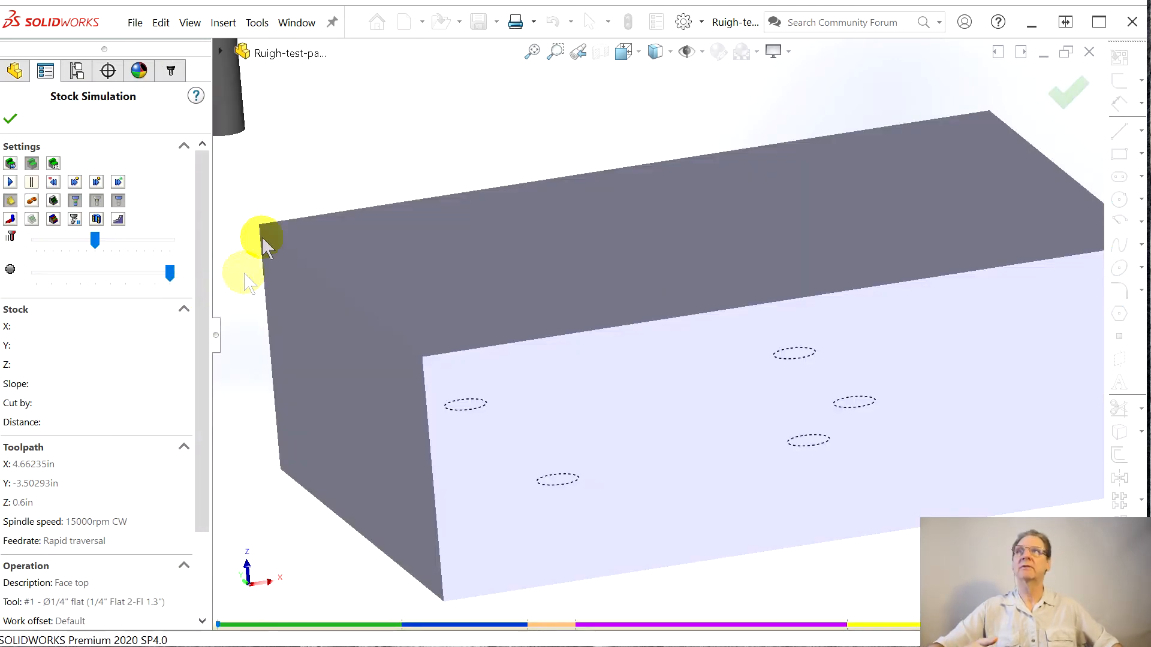
left_click(97, 183)
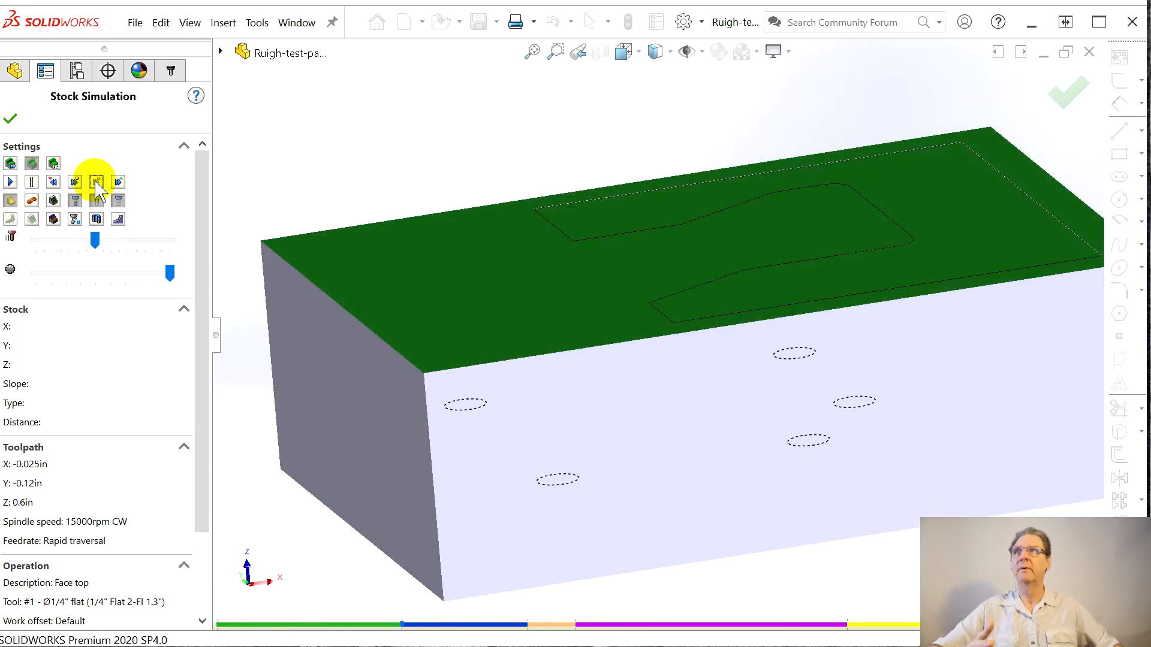
left_click(97, 183)
scroll(635, 336, "down", 4)
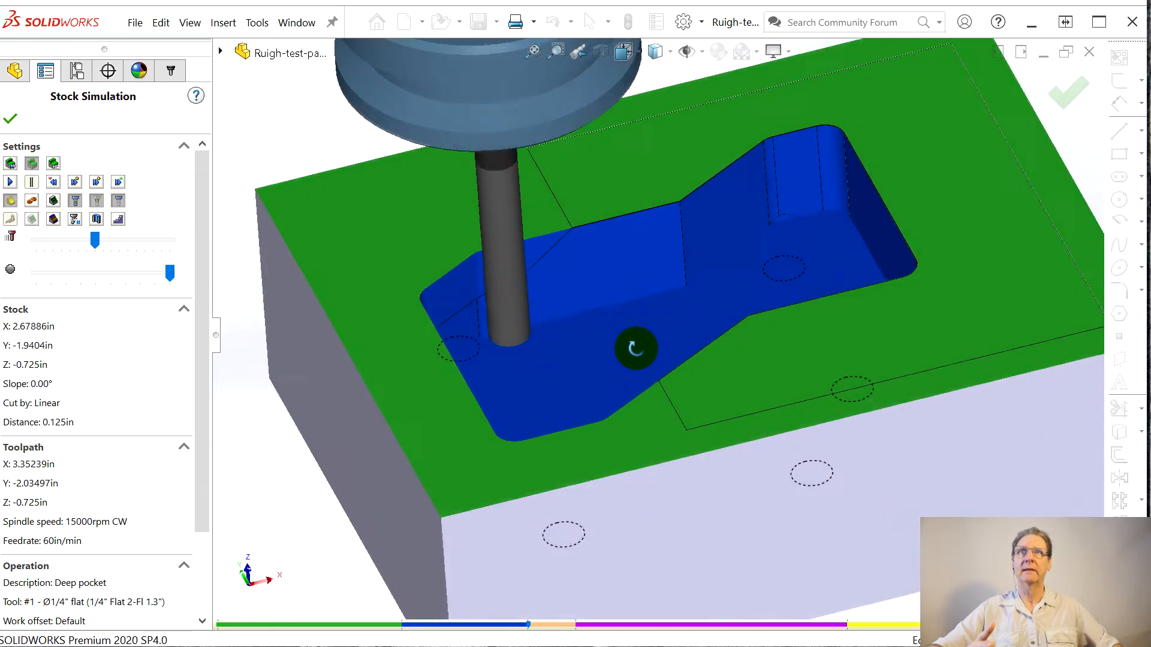
Step: Advance the stock simulation through the Shallow pocket, Perimeter and Flat operations, inspecting the material removed
left_click(97, 220)
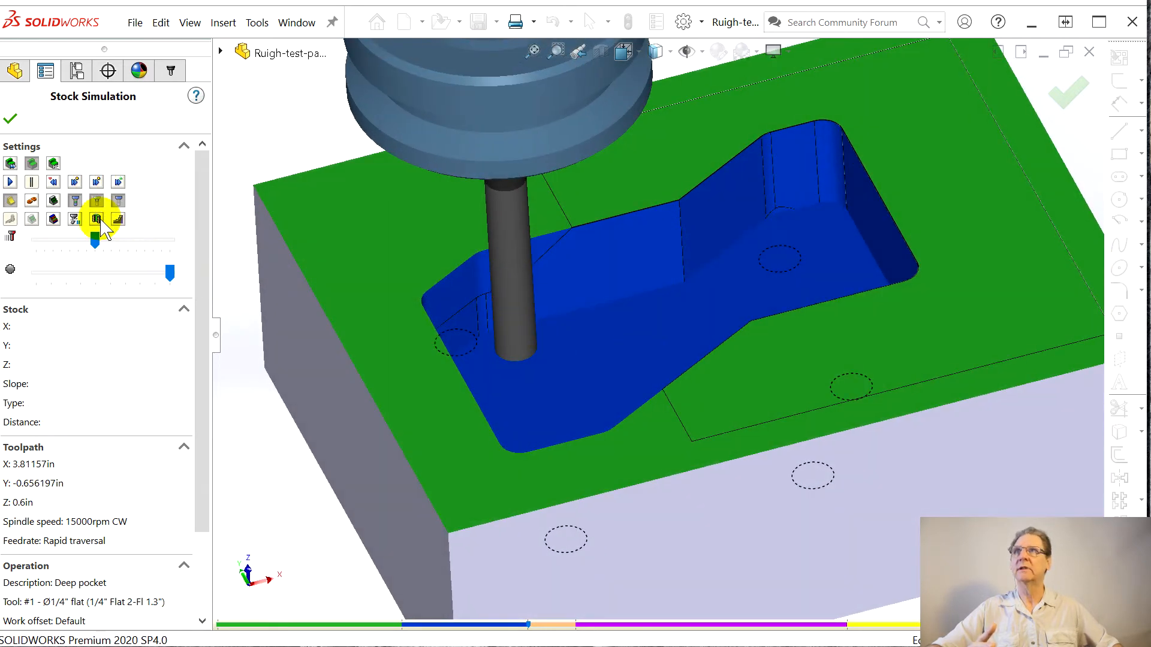
left_click(97, 182)
mouse_move(376, 282)
middle_mouse_down()
mouse_move(419, 334)
mouse_move(394, 294)
middle_mouse_up()
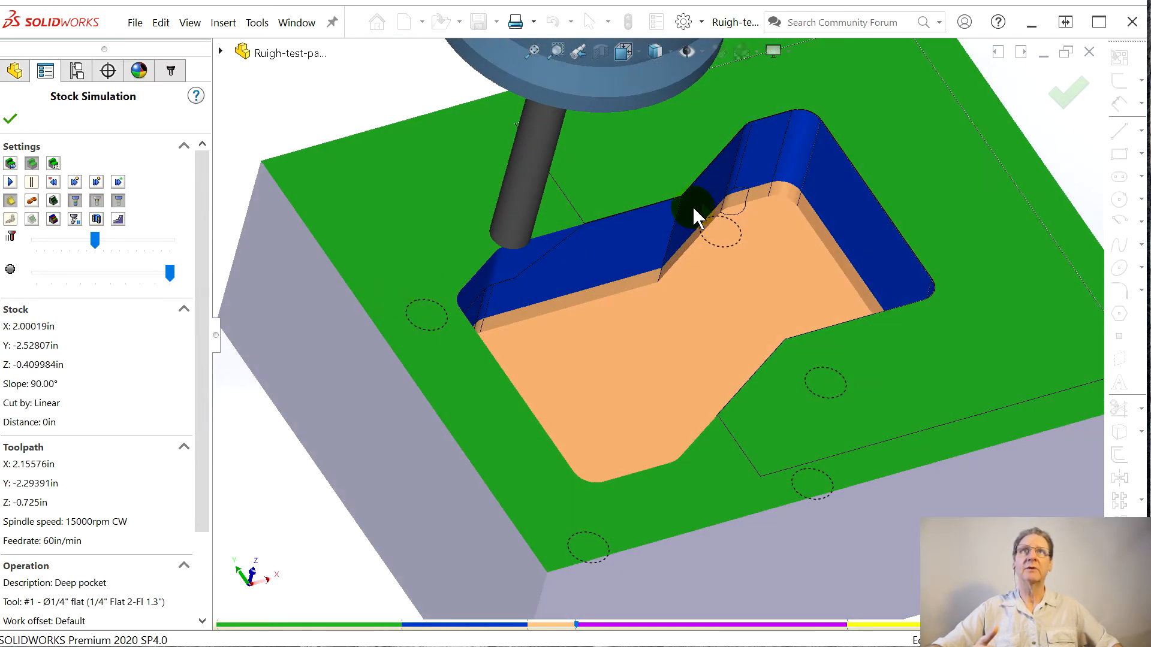
middle_click_drag(624, 204, 681, 239)
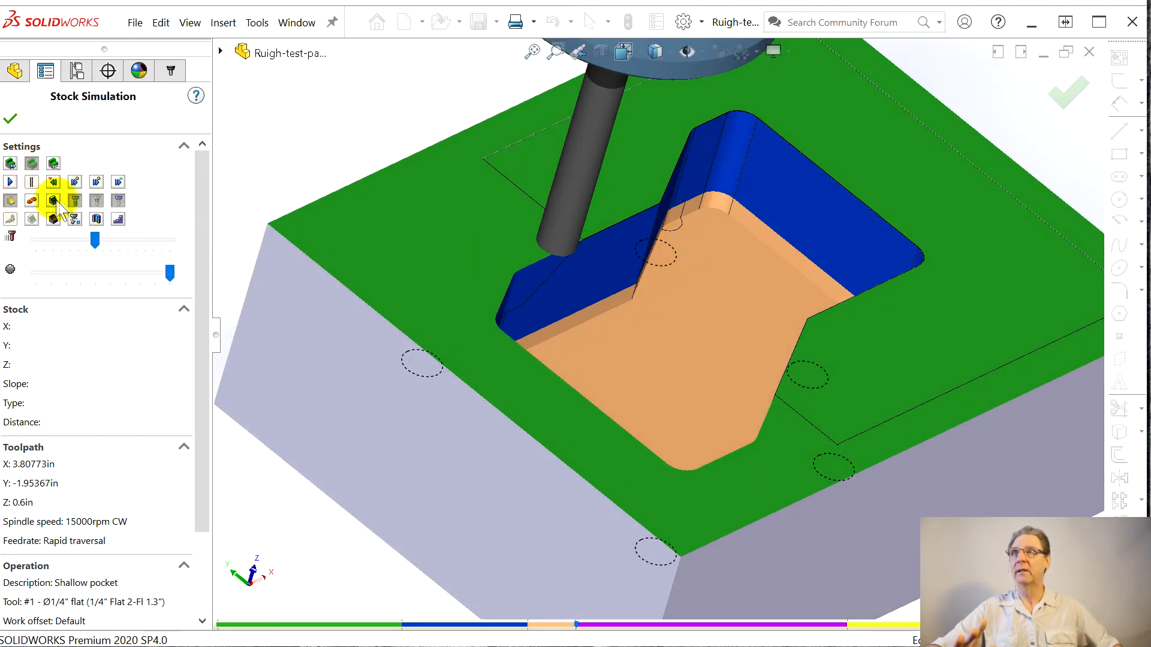
left_click(97, 182)
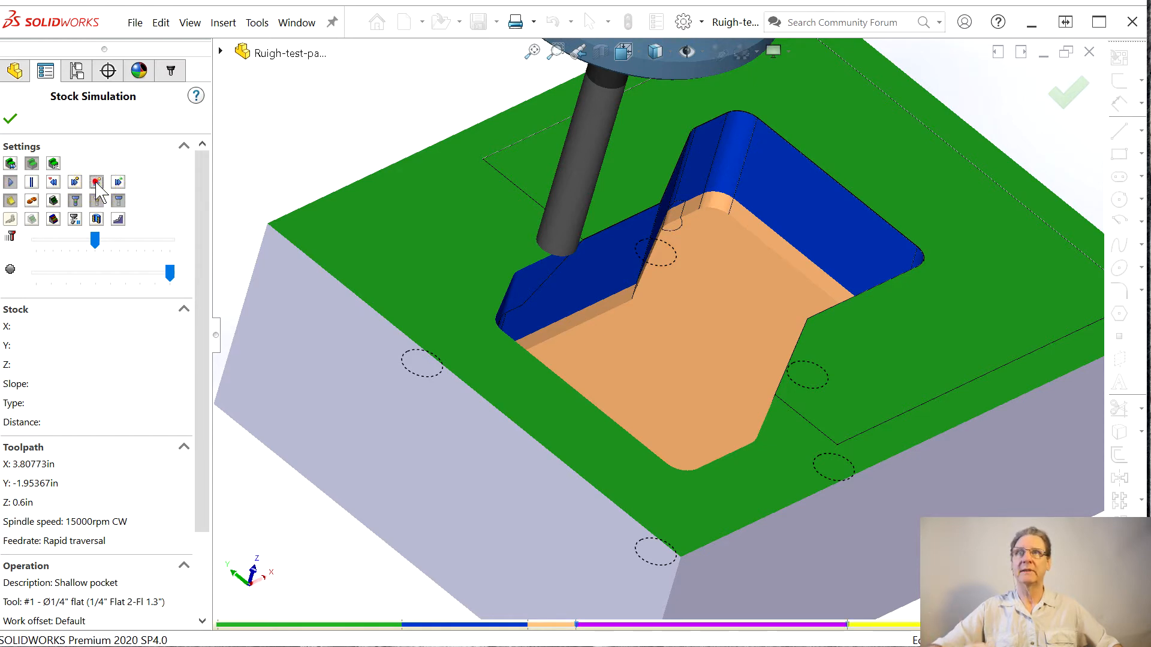
left_click(324, 381)
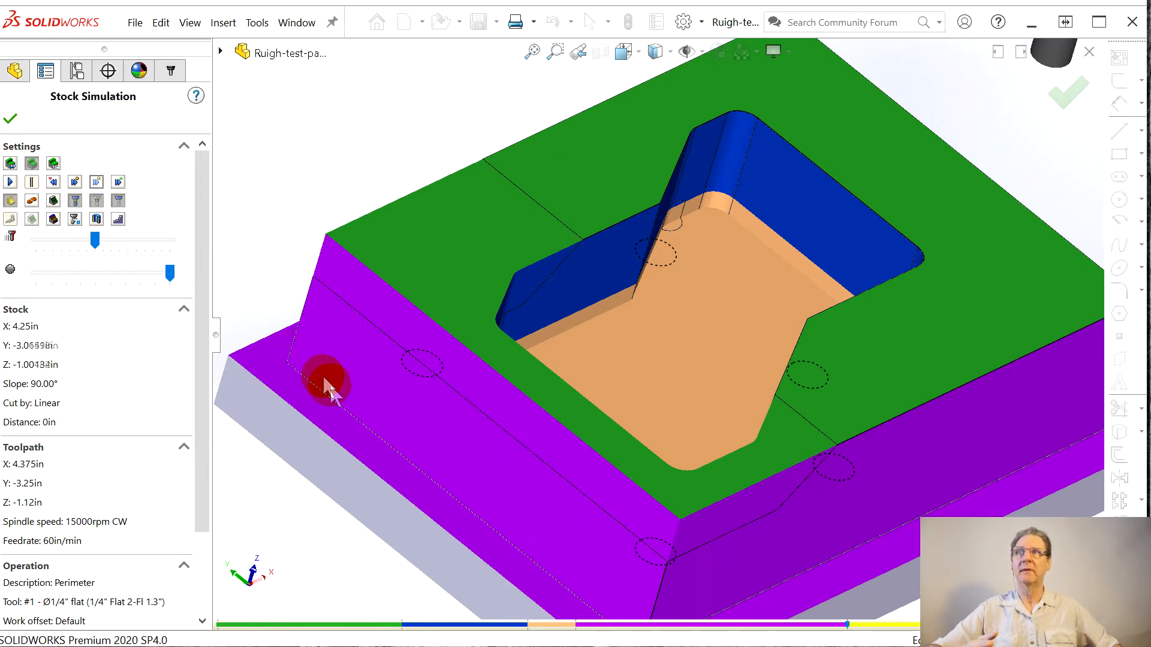
left_click(96, 183)
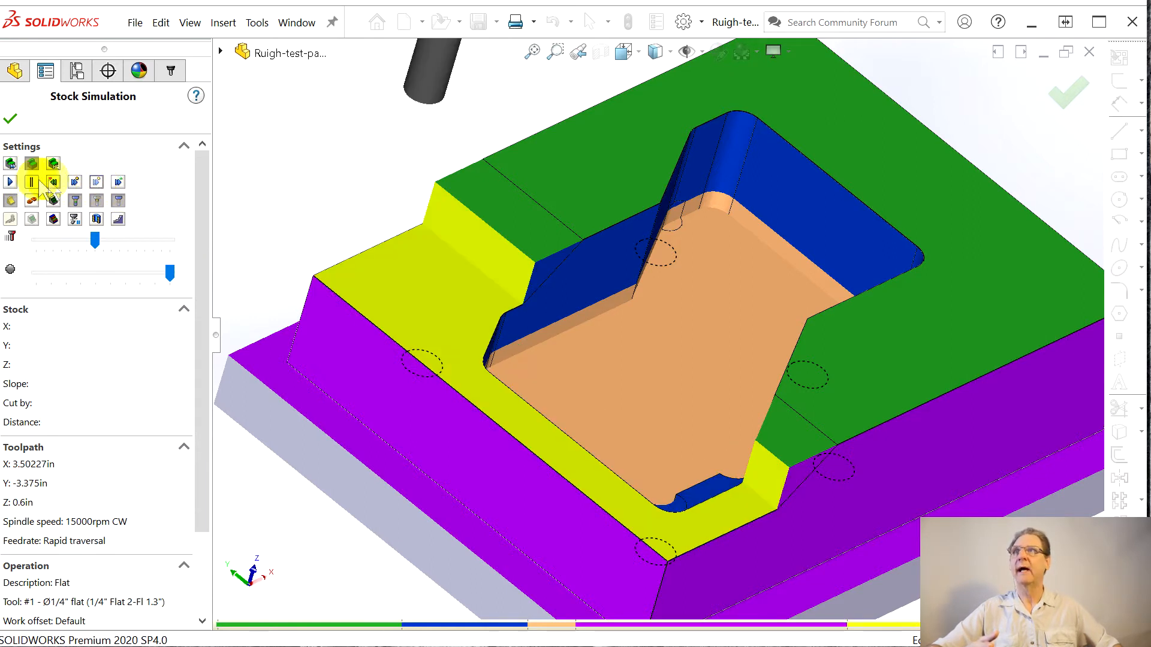
Step: Play the simulation through the Slopes operation and examine the machined slopes close up and the whole part
left_click(10, 182)
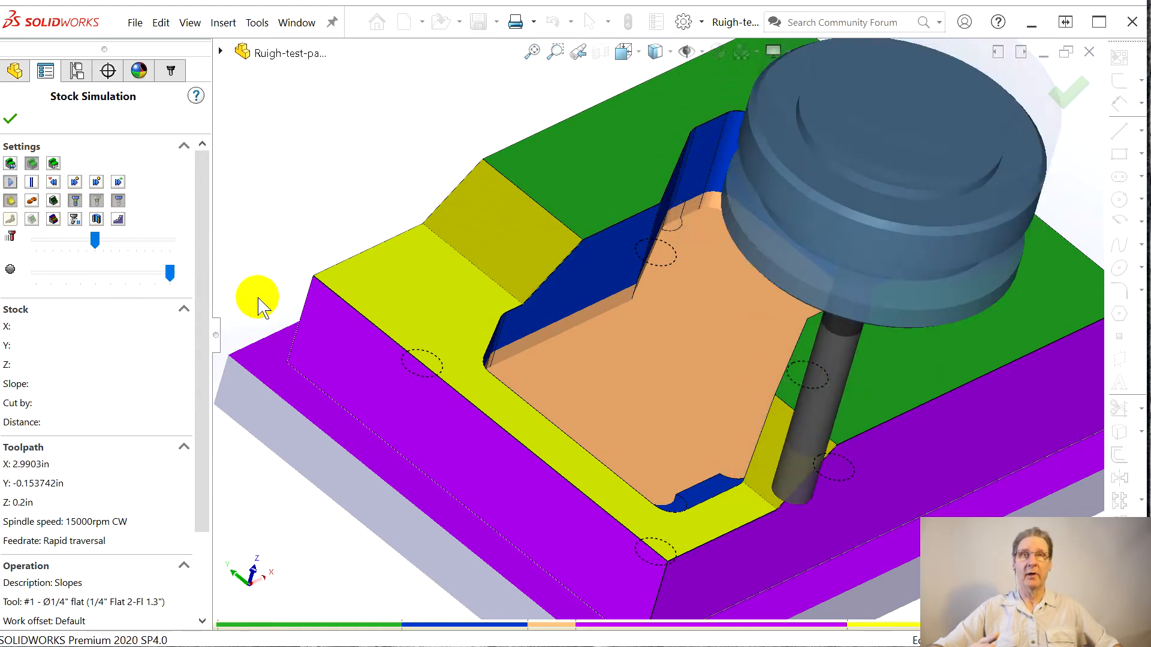
left_click(846, 397)
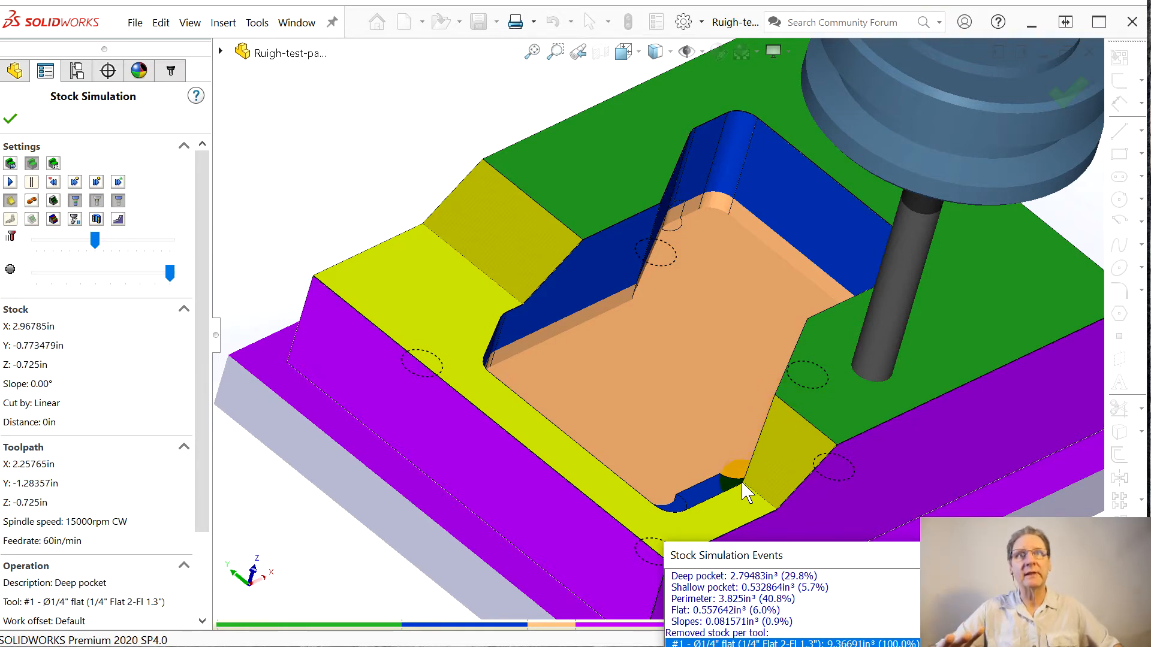
middle_click_drag(752, 417, 588, 358)
scroll(537, 263, "down", 5)
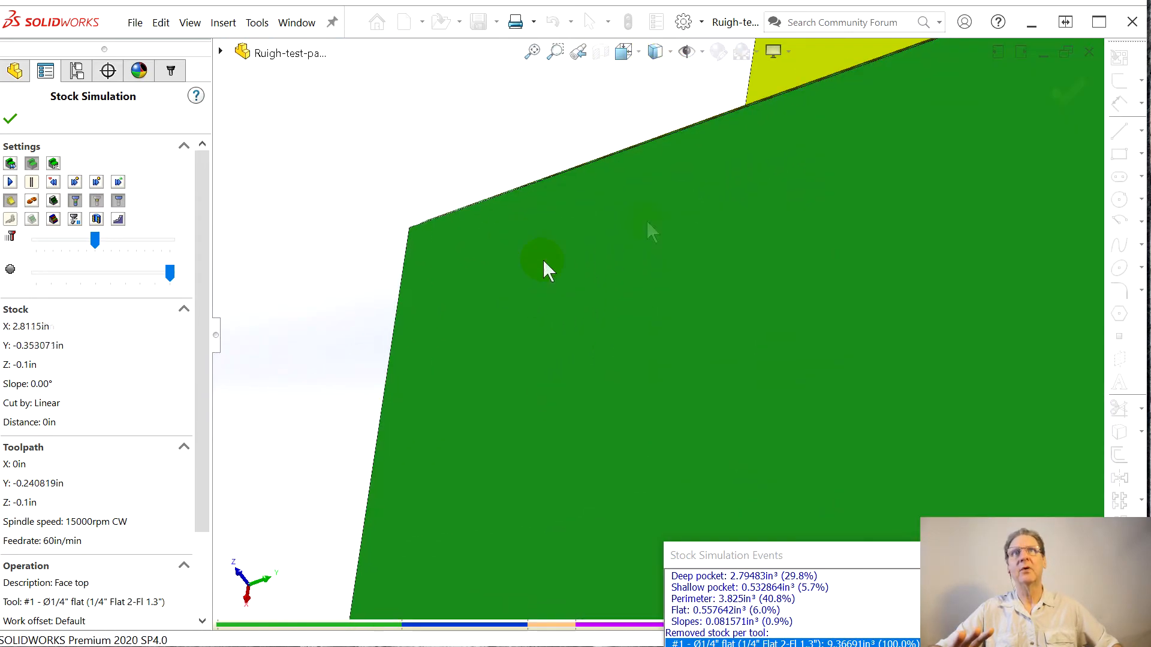
scroll(864, 222, "up", 4)
scroll(923, 163, "down", 4)
middle_click_drag(828, 232, 816, 246)
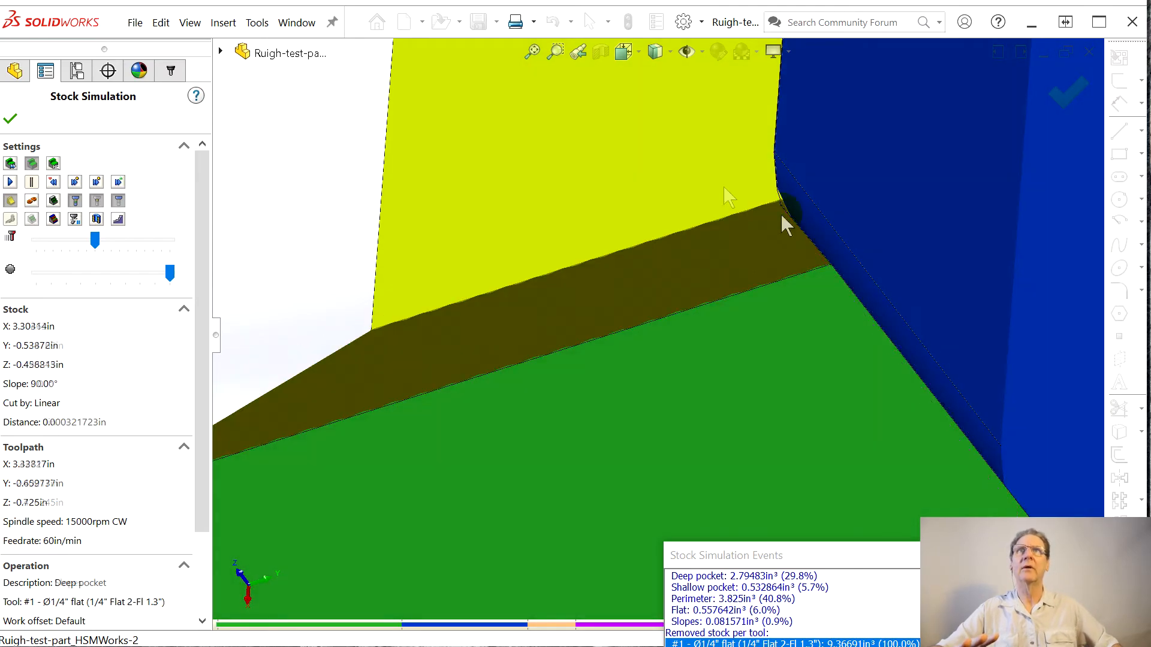
left_click(555, 51)
middle_click_drag(689, 342, 812, 385)
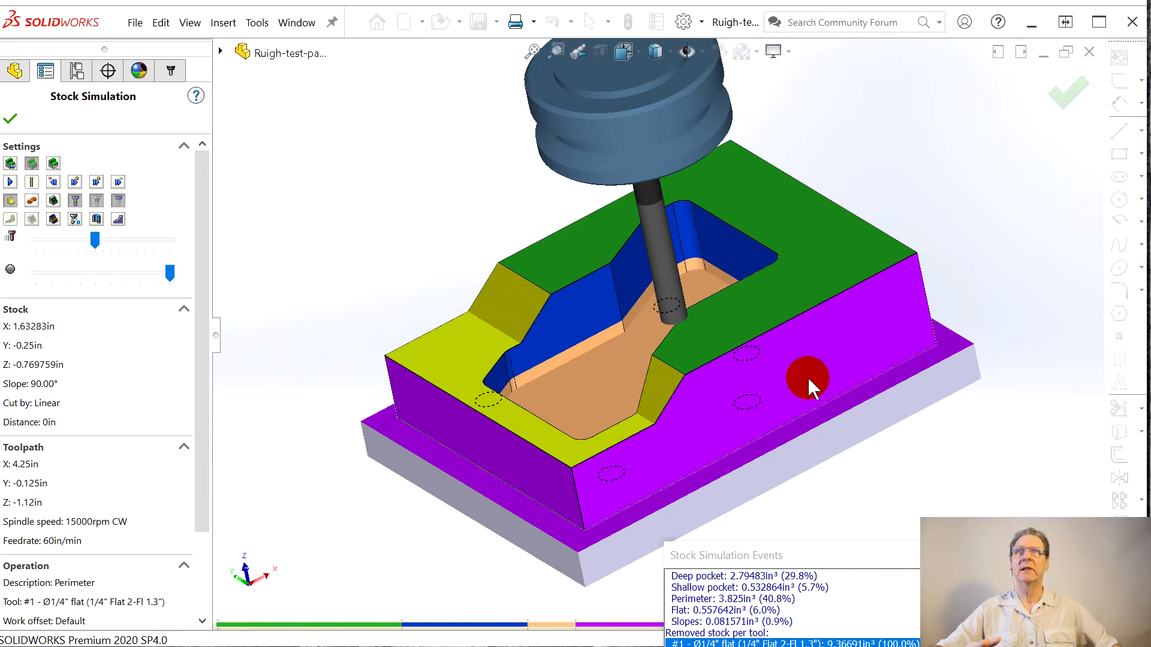
Step: Turn on the comparison of the simulated stock with the model and examine the pocket's inner corner for material differences
left_click(54, 219)
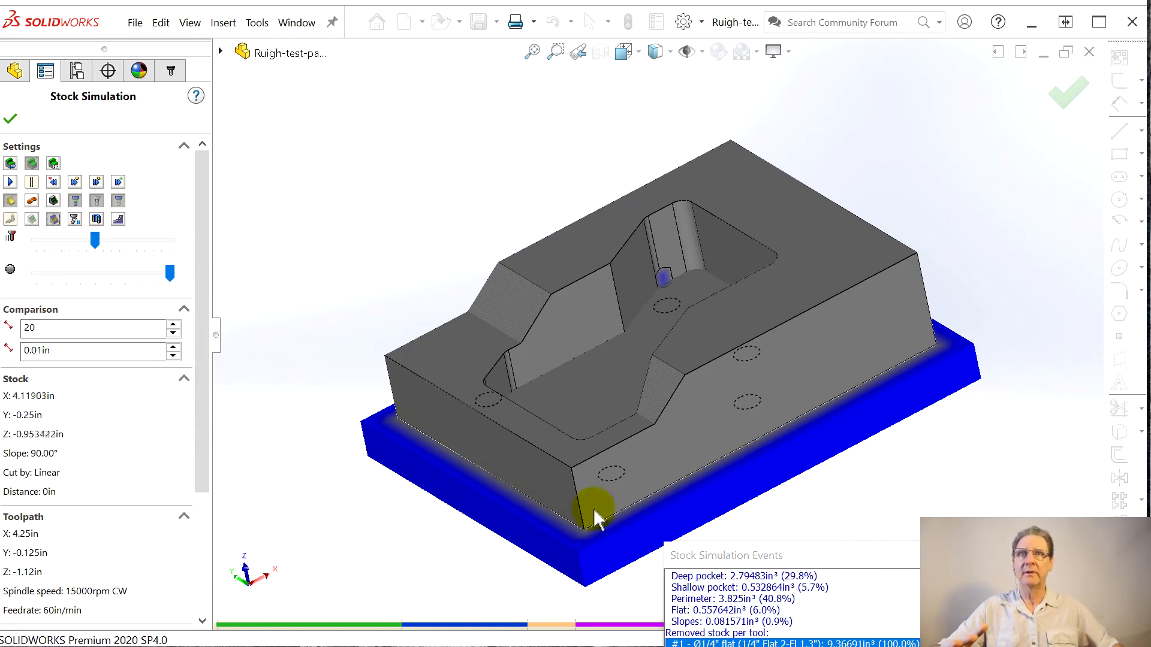
left_click(611, 526)
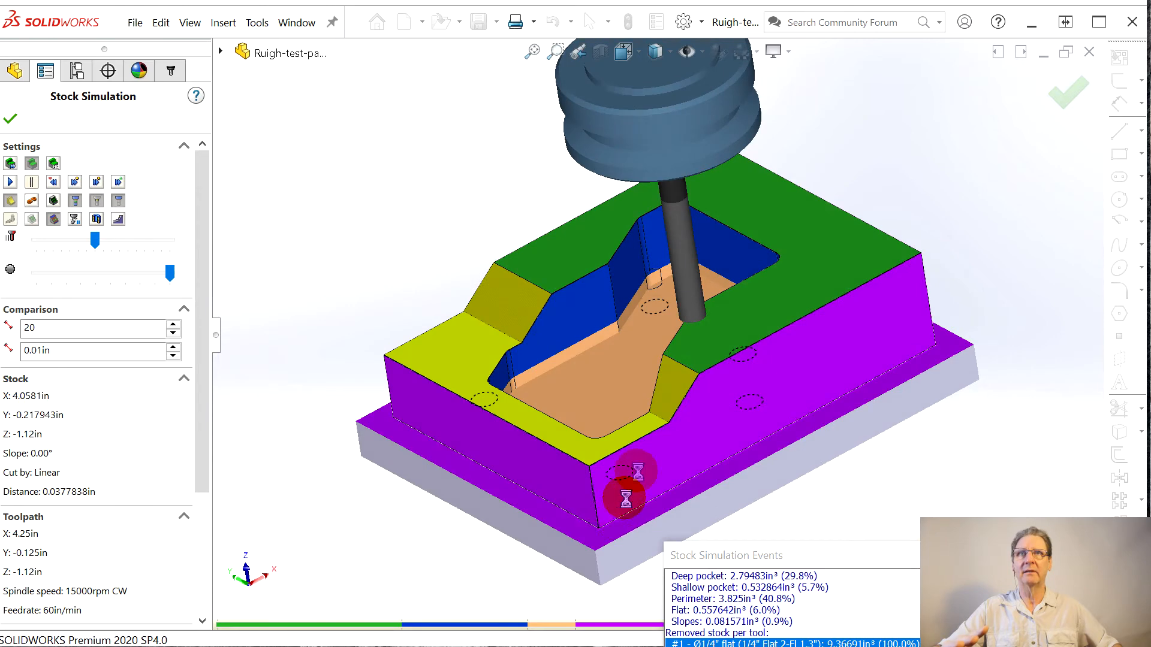
scroll(662, 283, "down", 3)
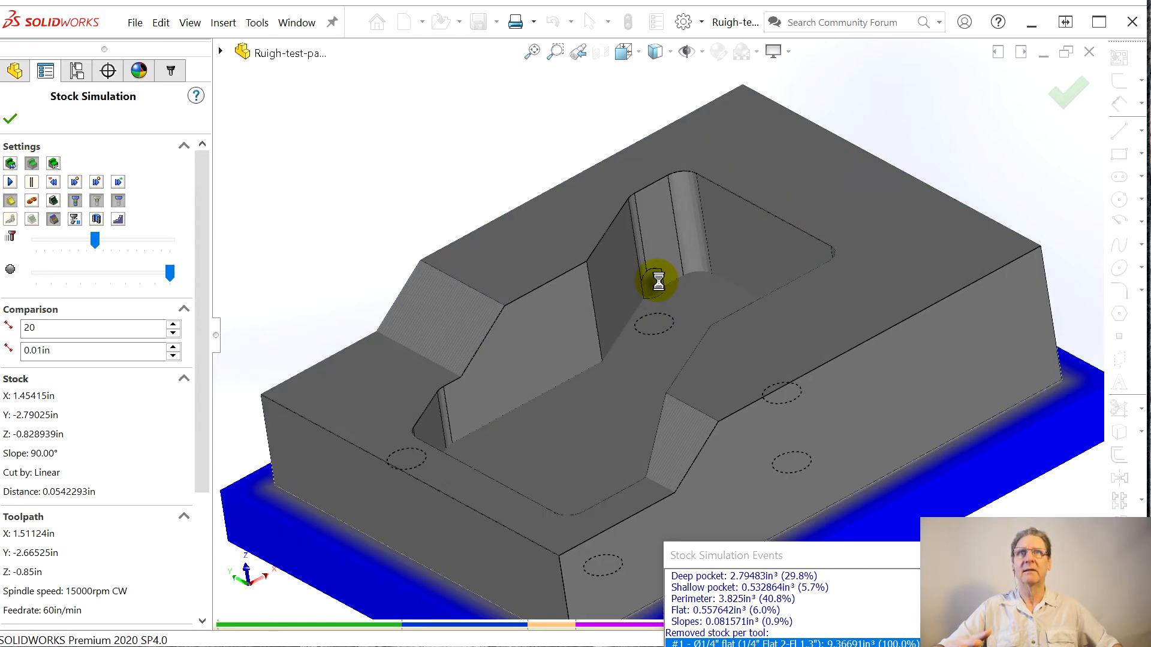
Step: Set the comparison step to 0.001in for checking the leftover material in the pocket's inner corner
scroll(658, 282, "down", 2)
scroll(666, 298, "down", 4)
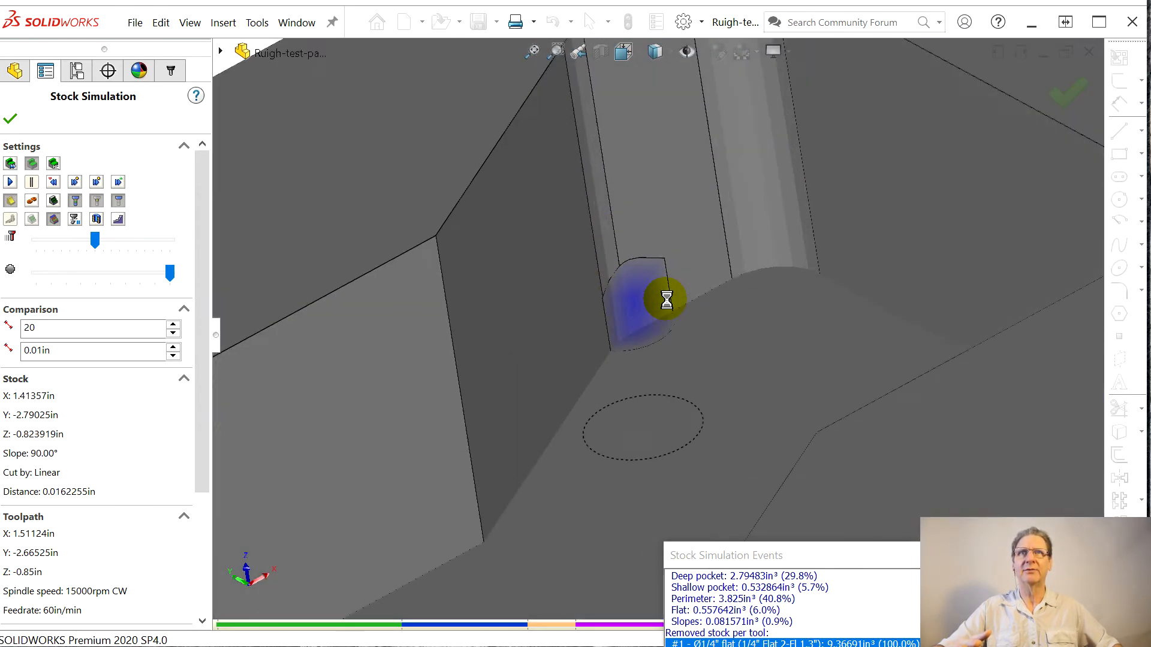
scroll(667, 302, "down", 1)
scroll(667, 305, "down", 4)
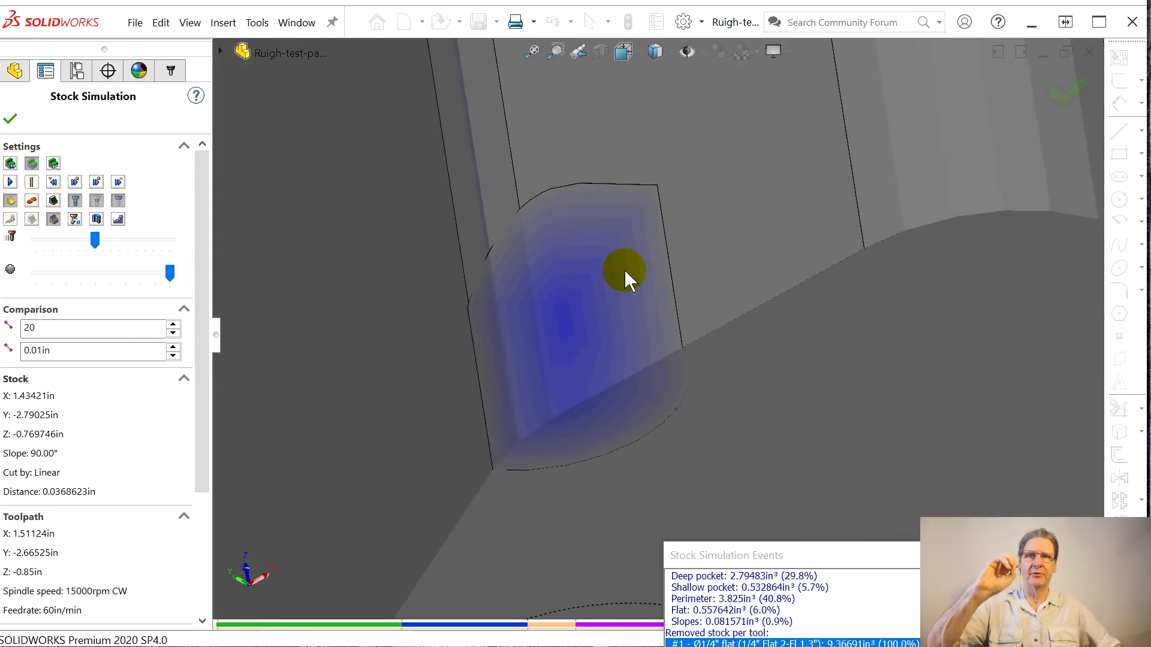
left_click(38, 352)
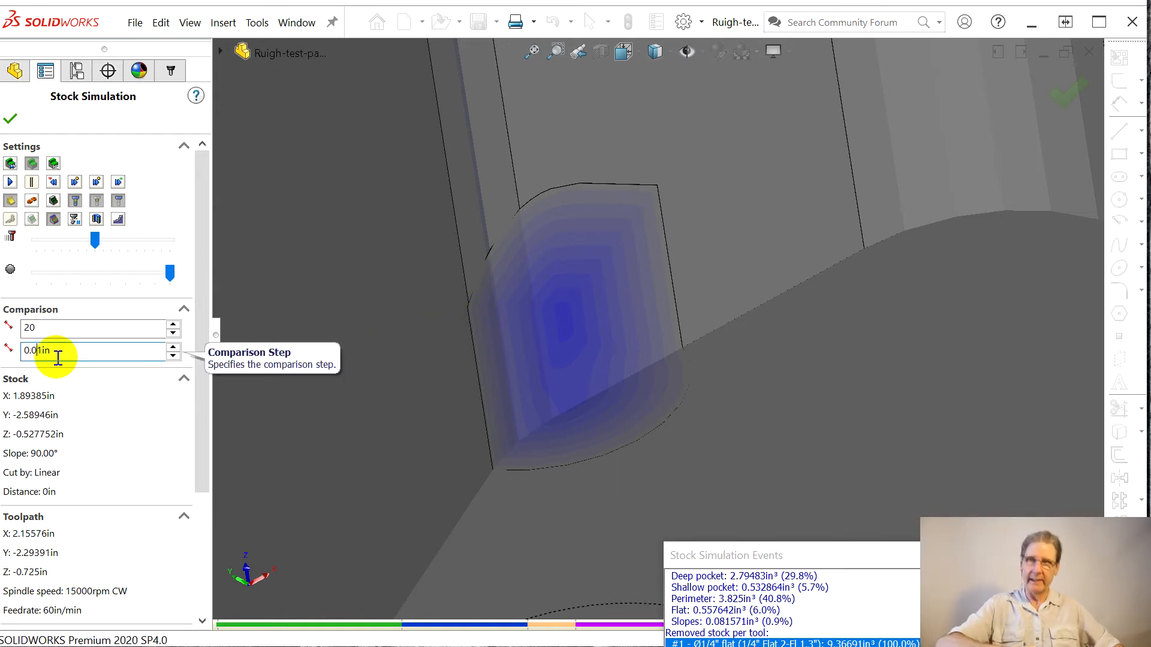
double_click(48, 353)
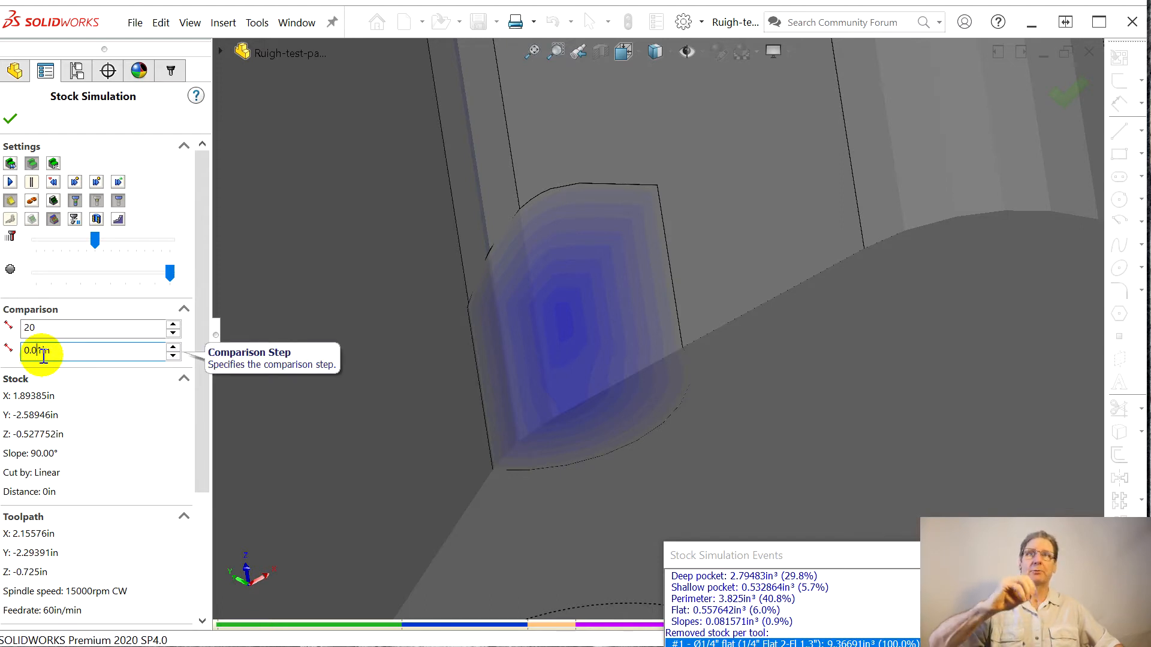
left_click(43, 354)
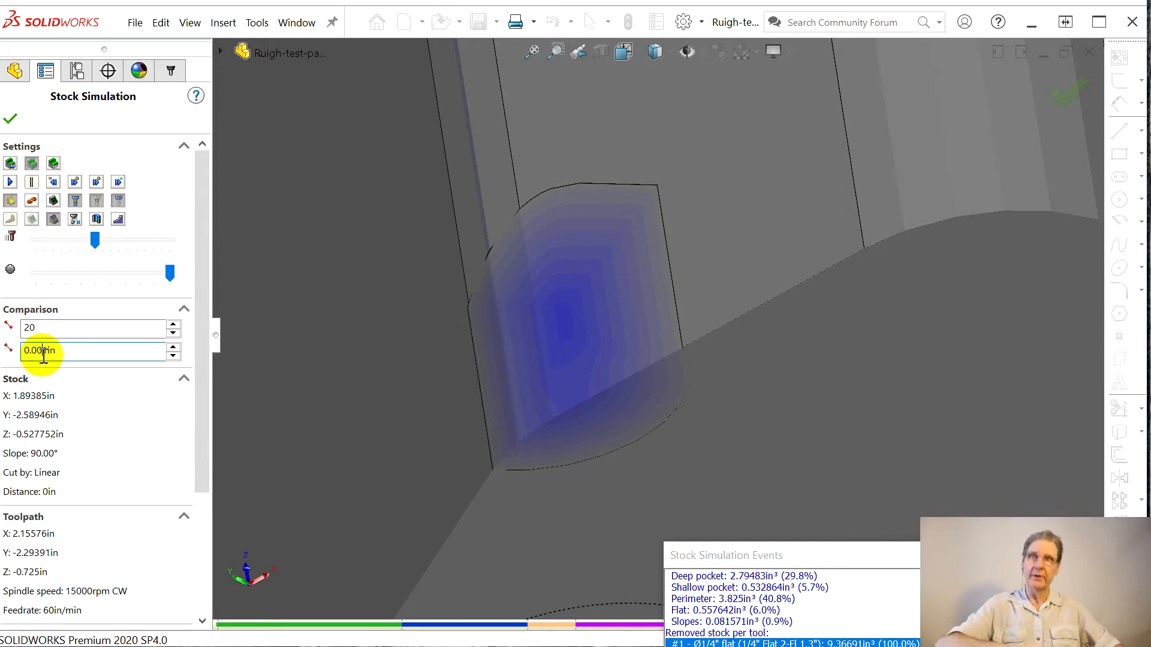
type("0")
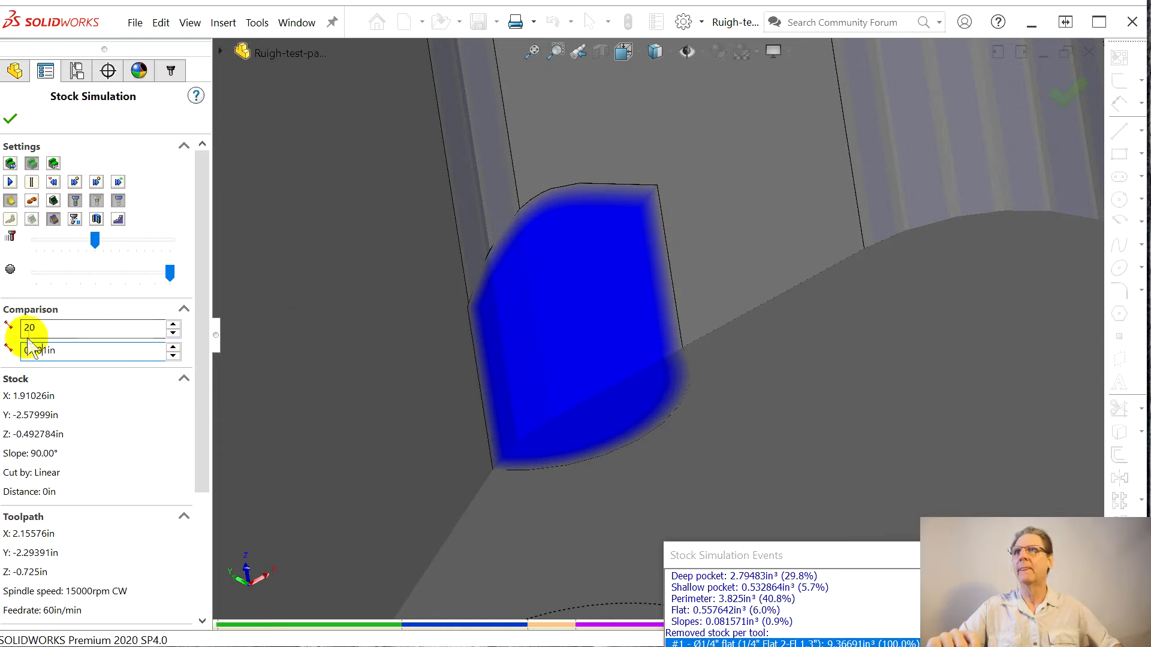
Step: Set the number of comparison steps to 3 in the stock simulation
left_click_drag(55, 327, 28, 331)
type("32")
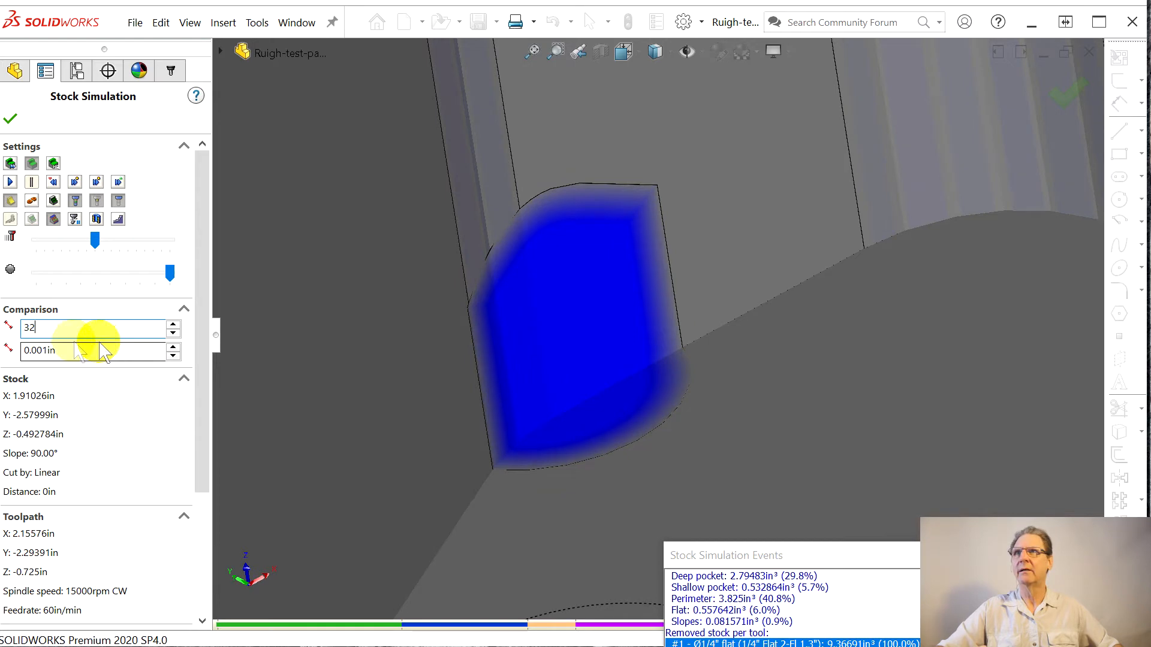
double_click(42, 327)
type("3")
left_click(69, 350)
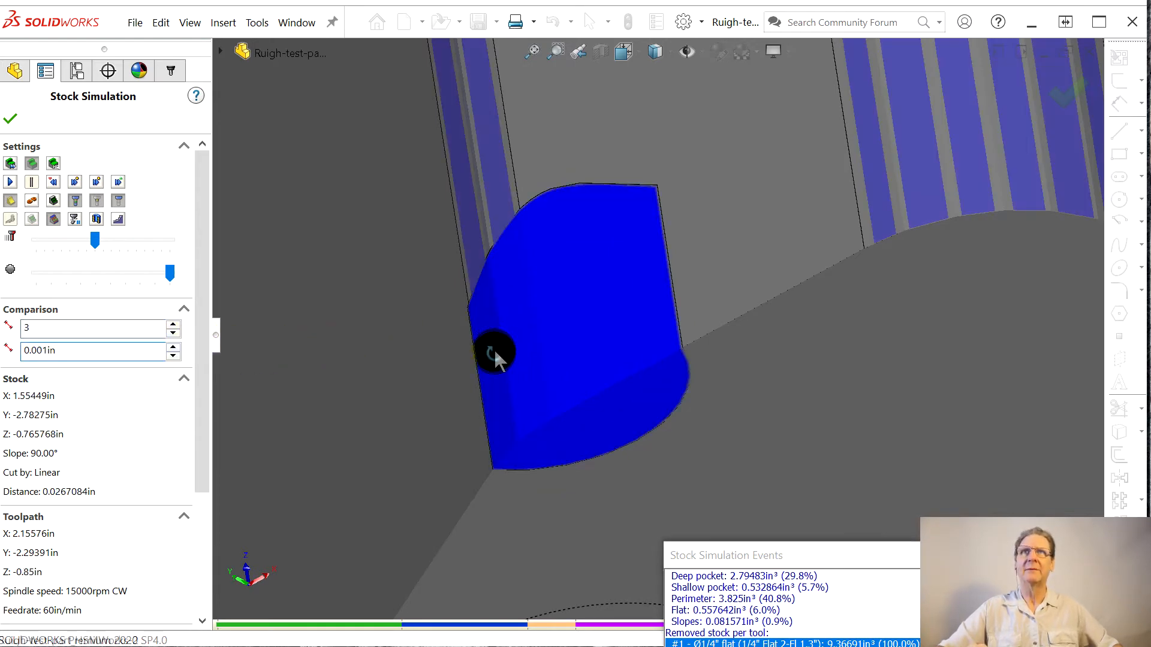
Step: Check the pocket corner and whole part for material differences, turn off the comparison and close the Stock Simulation
scroll(489, 362, "down", 8)
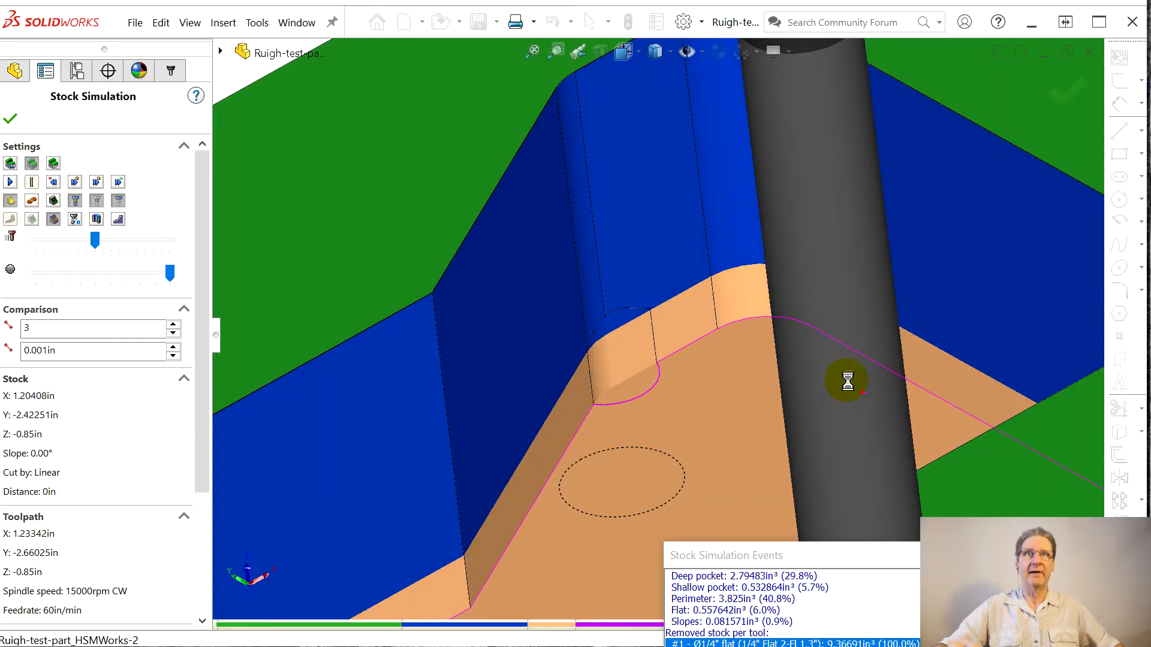
scroll(817, 405, "up", 2)
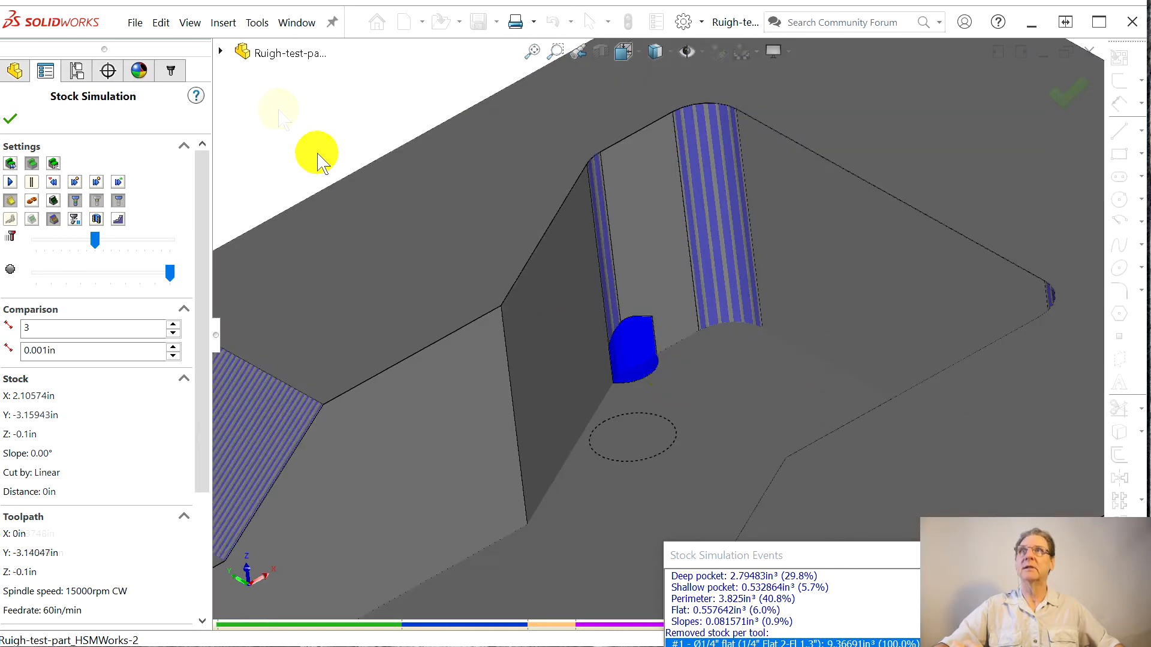
left_click(533, 51)
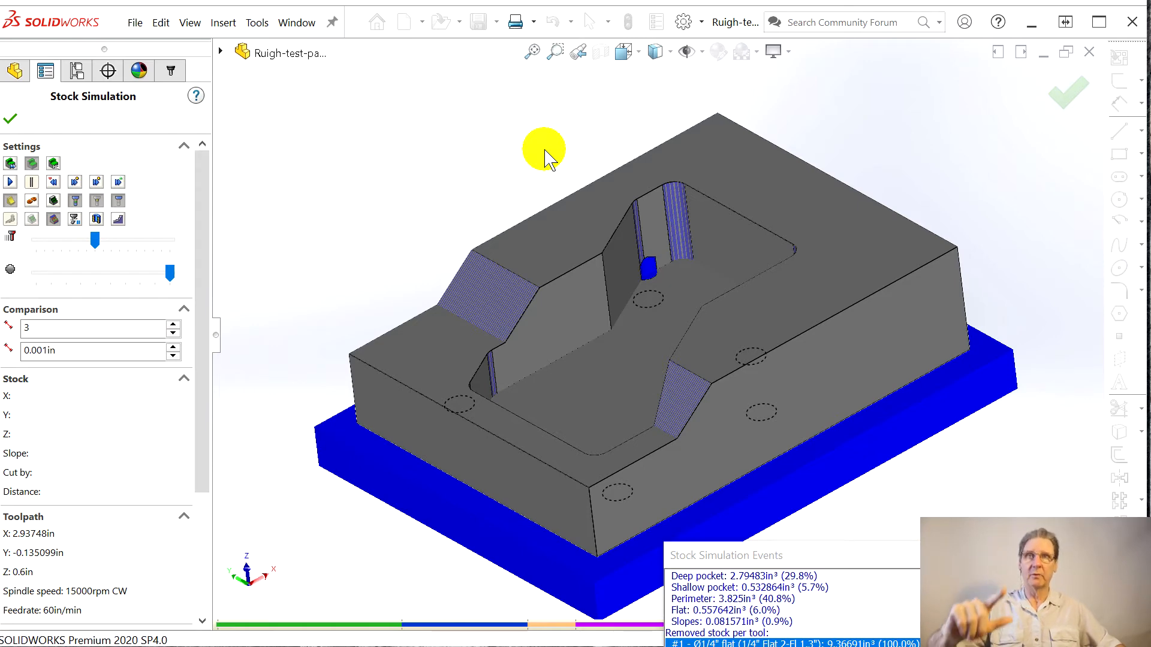
middle_click_drag(538, 471, 537, 432)
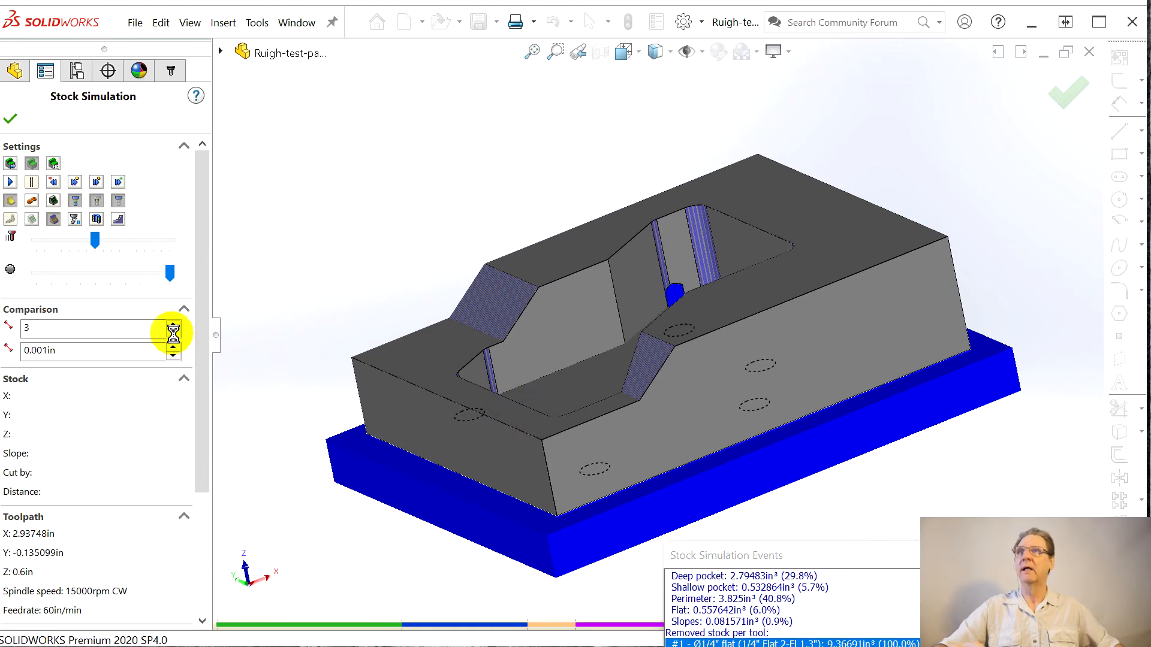
left_click(53, 219)
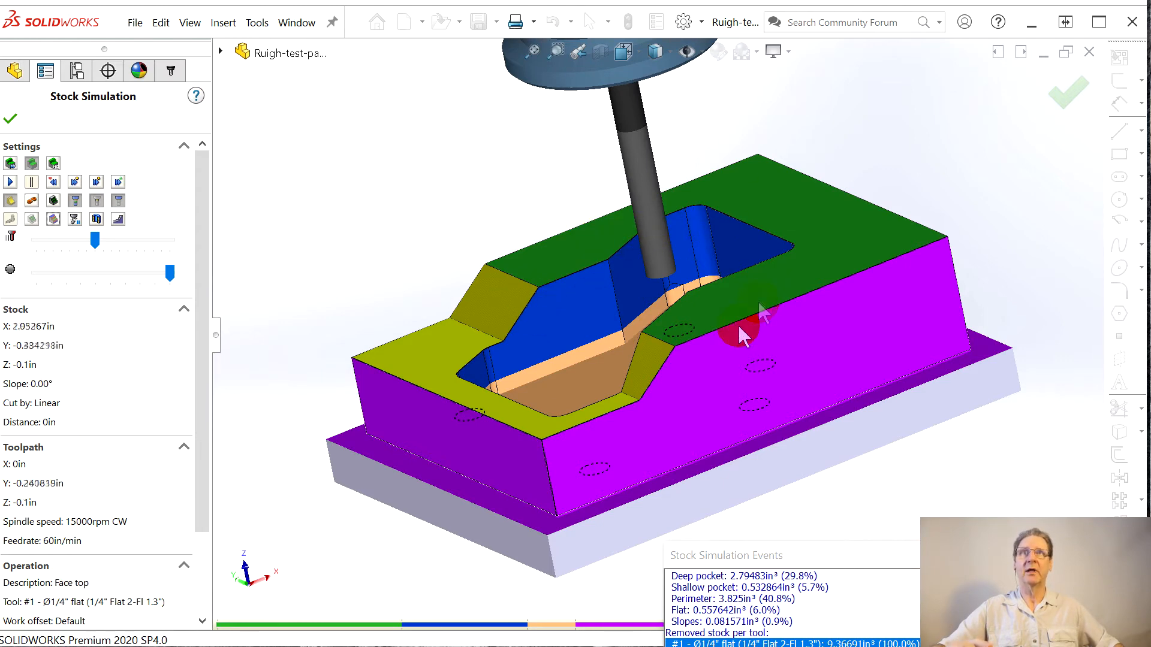
left_click(11, 118)
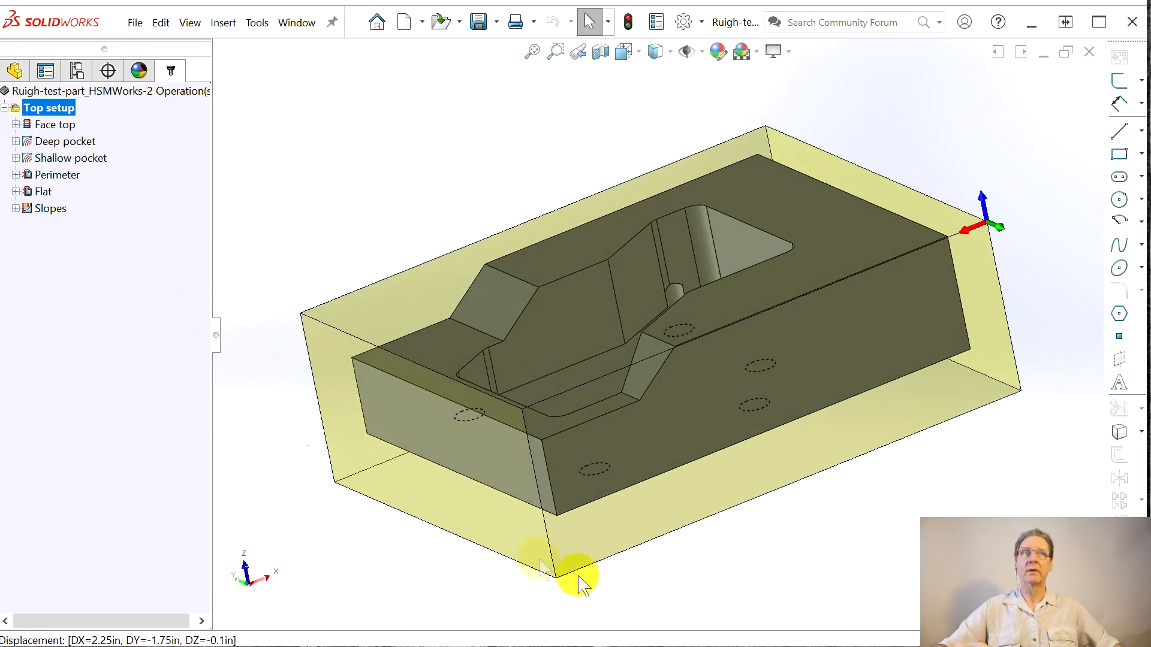
Step: Collapse the Top setup and view the commands available for it and for the whole operations tree
middle_click_drag(664, 612, 642, 522)
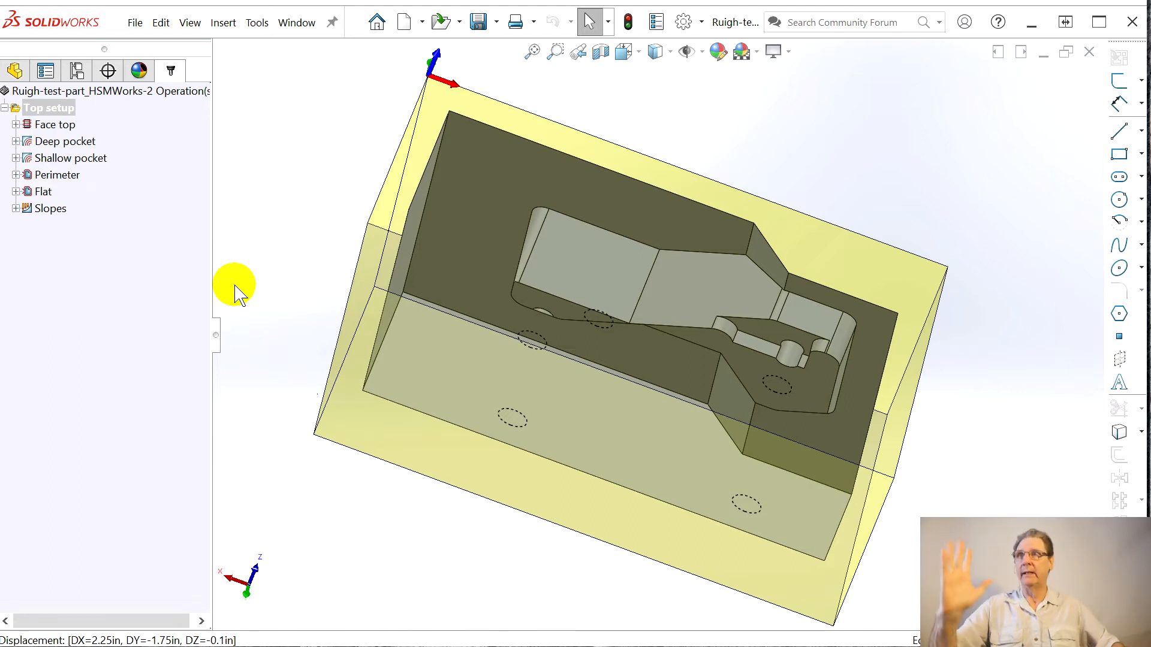
left_click(5, 108)
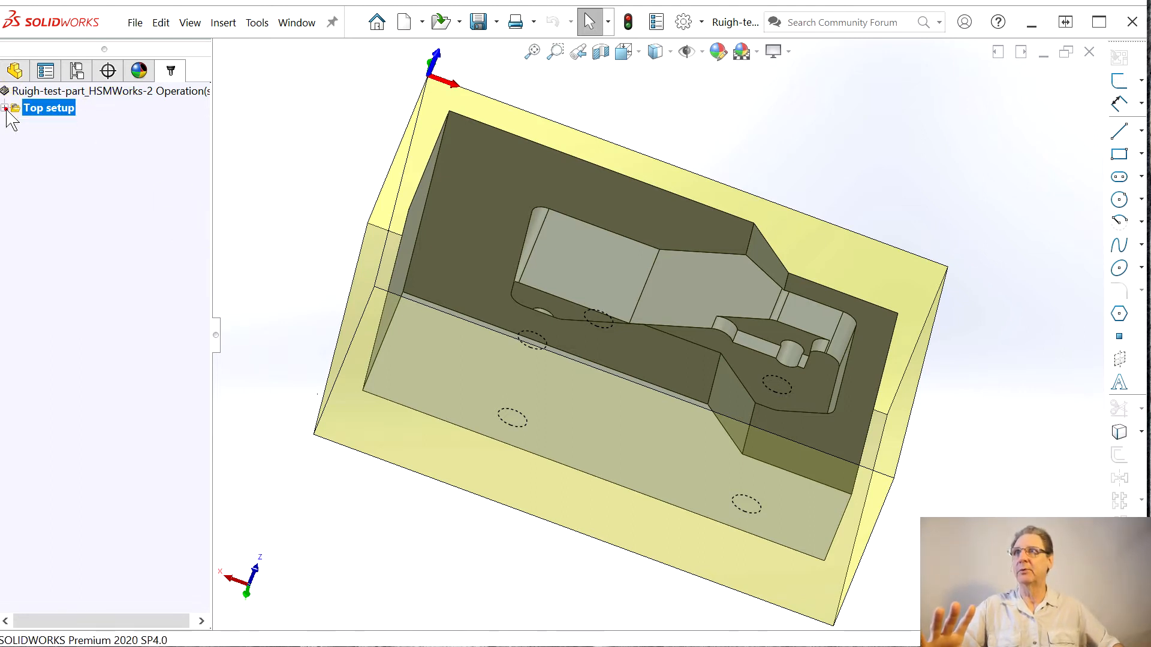
right_click(48, 111)
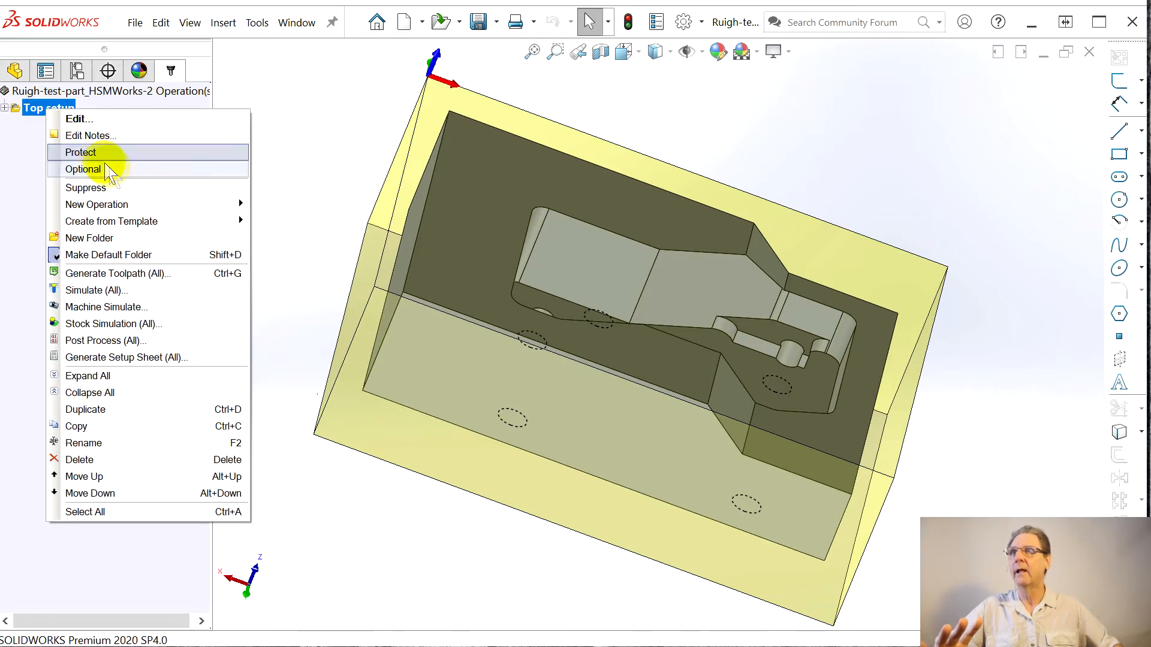
mouse_move(133, 223)
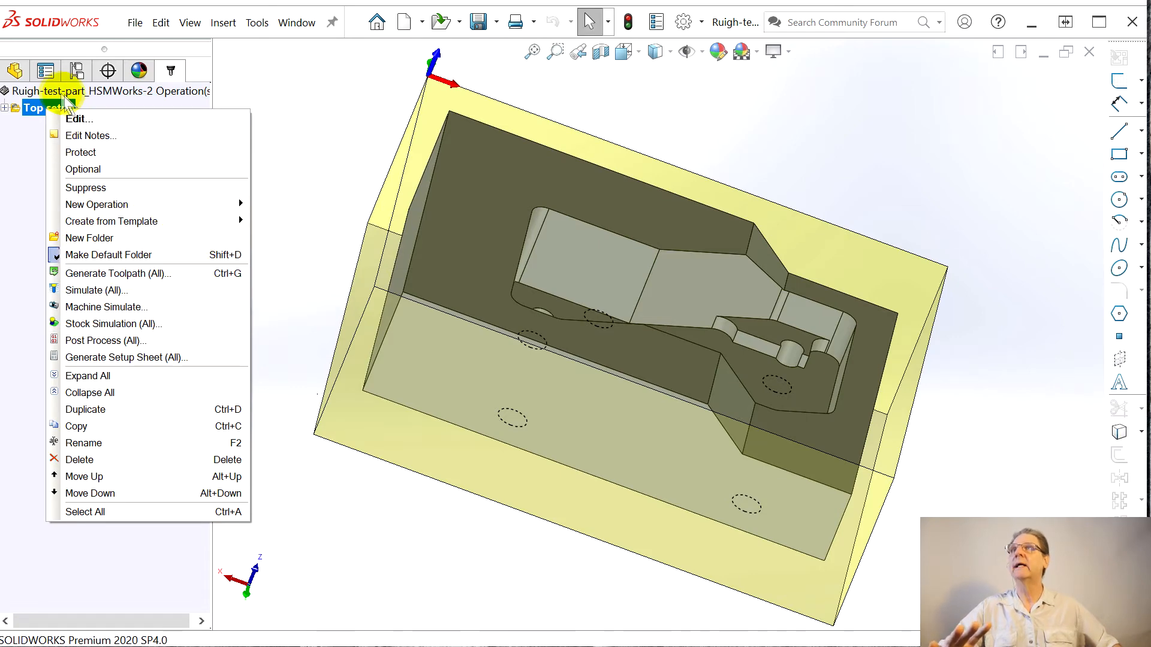
left_click(60, 91)
right_click(58, 91)
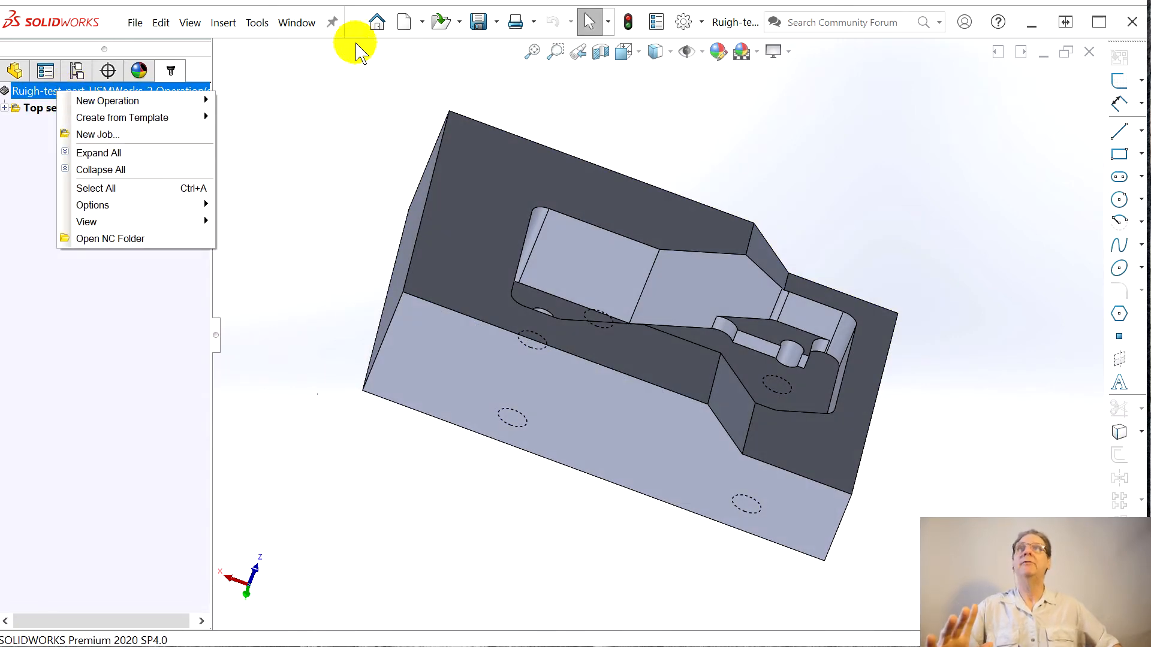
Step: Show the CommandManager with the CAM commands and hide it again
right_click(349, 27)
left_click(384, 39)
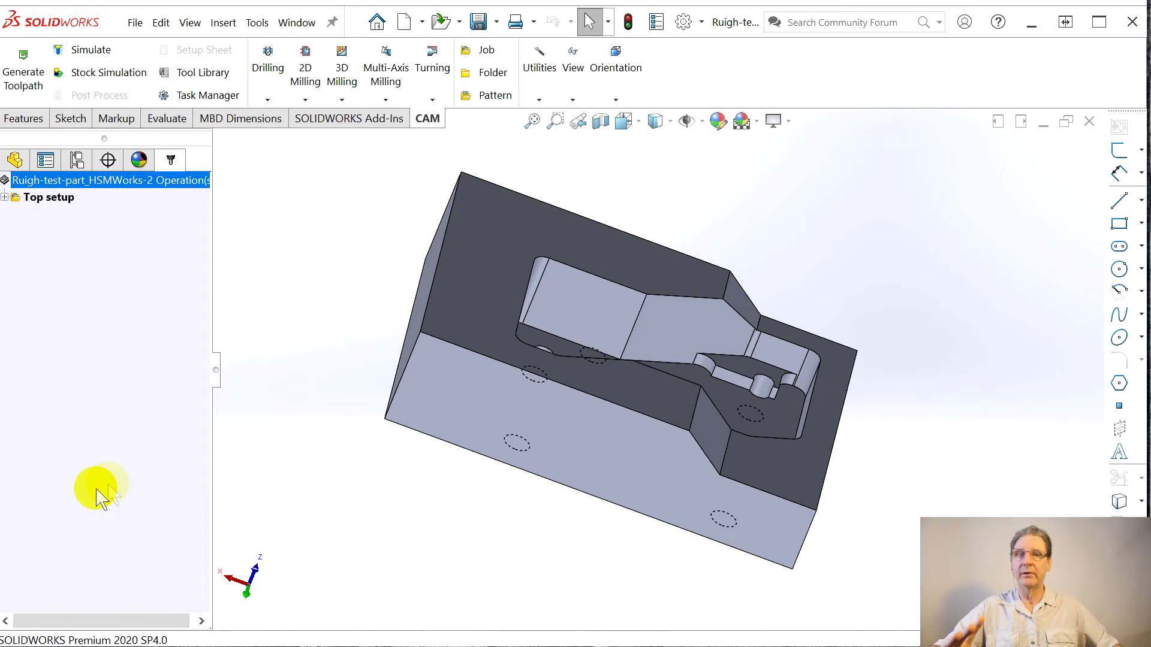
right_click(780, 77)
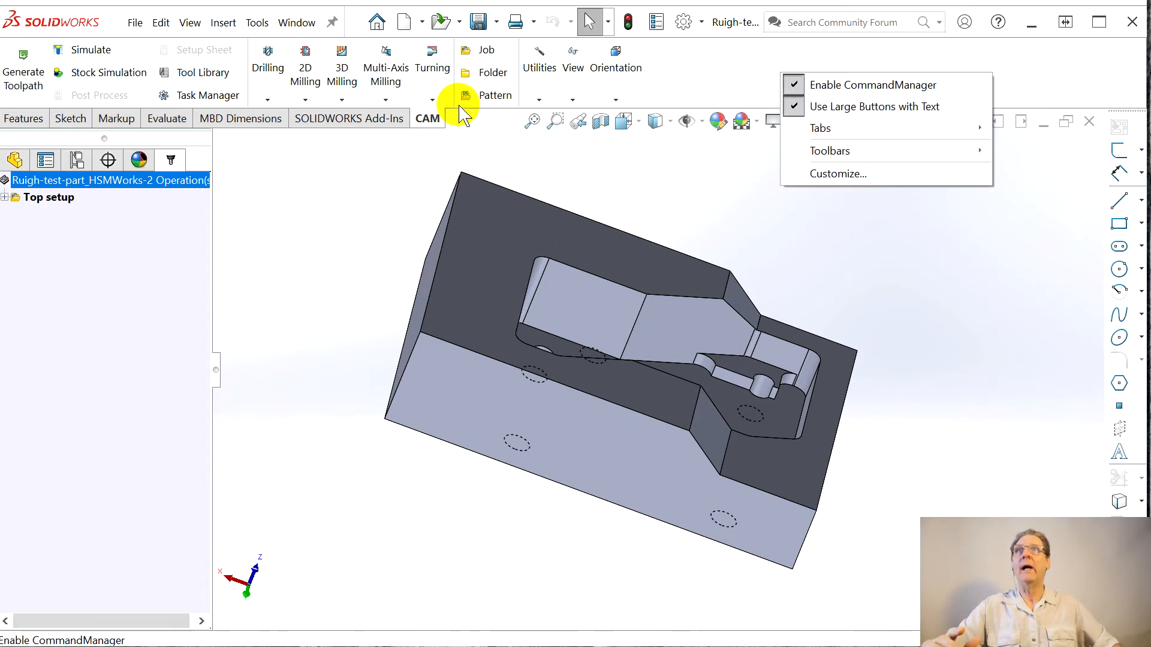
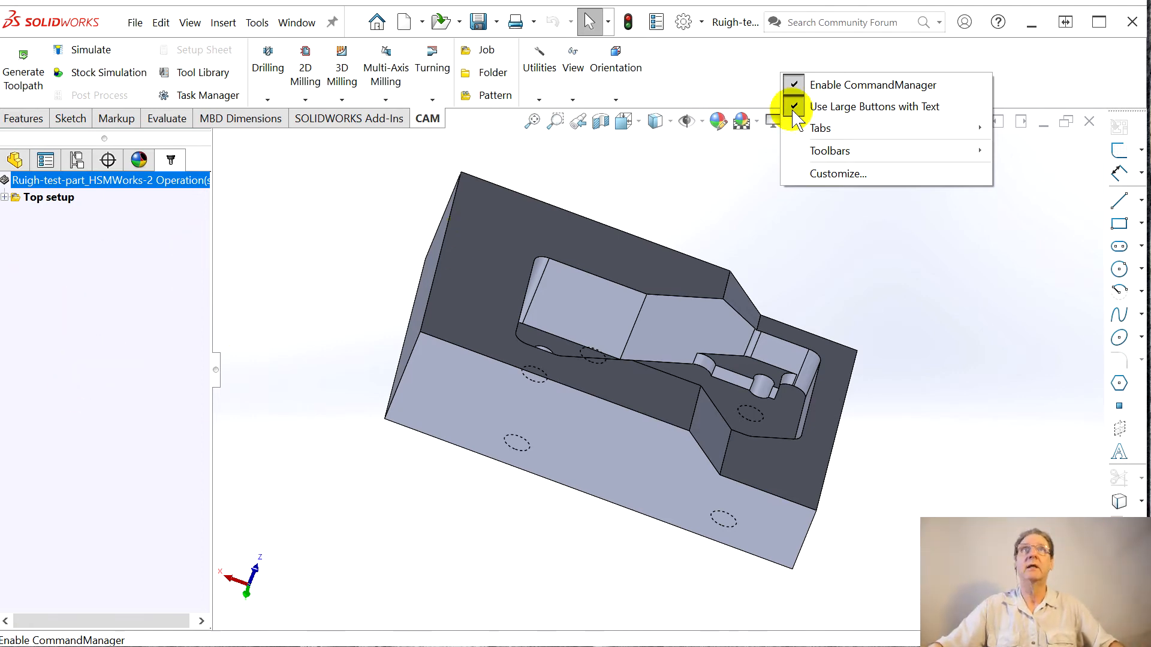
left_click(797, 84)
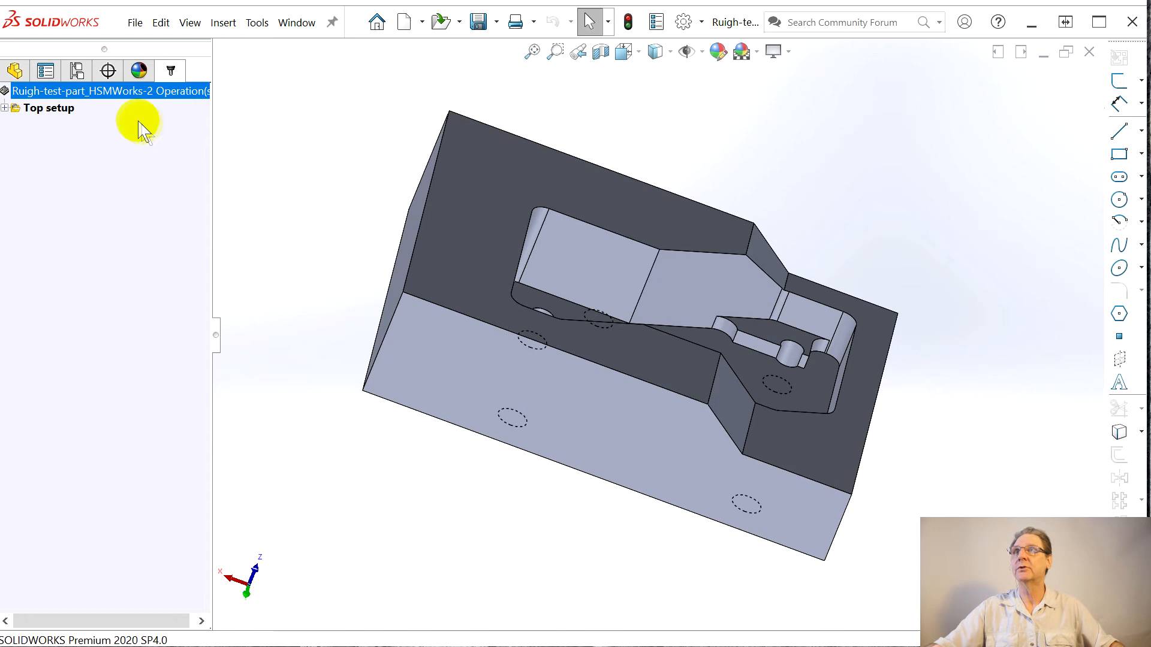
Step: Create a new milling job and enable continuing machining from the previous job
right_click(60, 90)
mouse_move(103, 99)
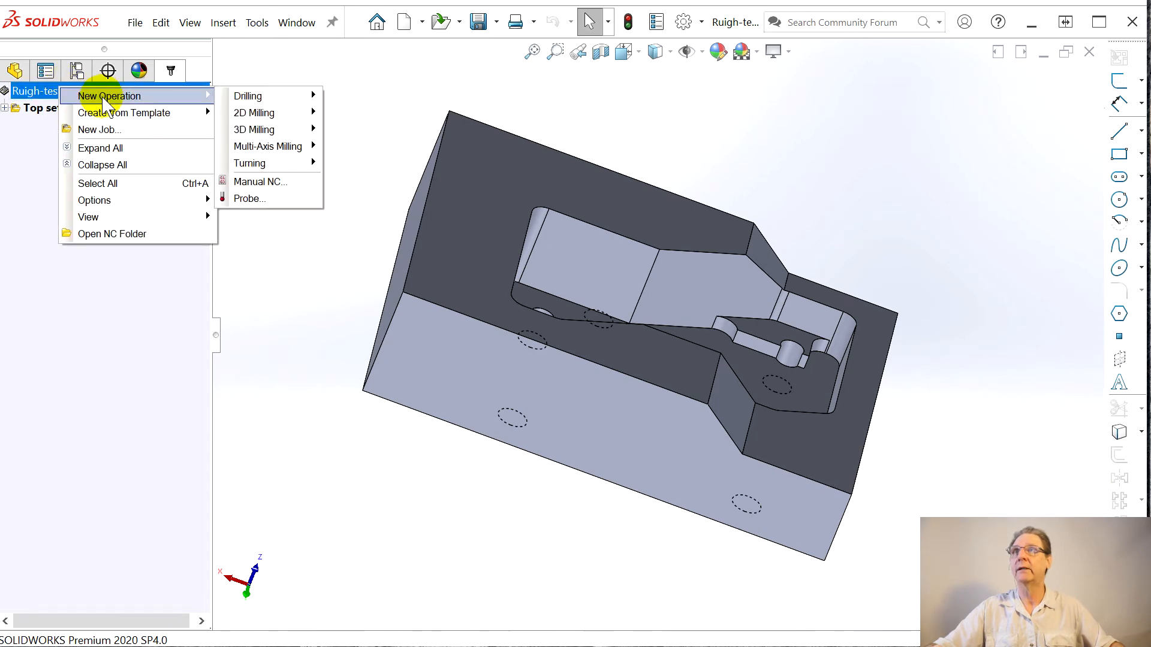
left_click(101, 129)
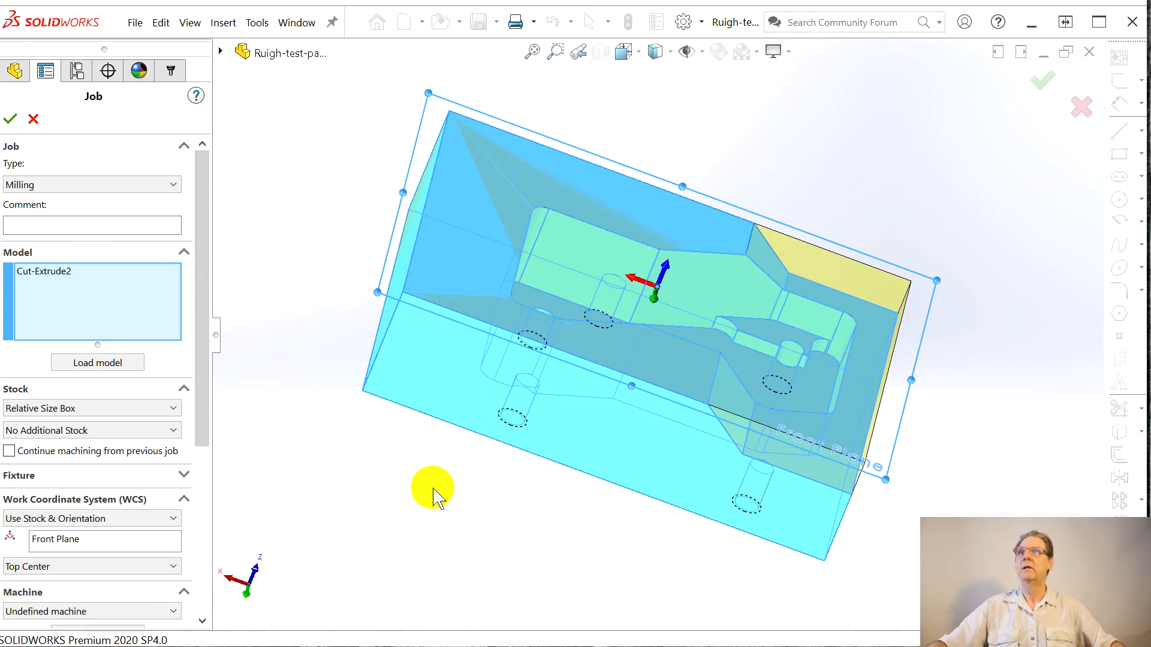
middle_click_drag(449, 578, 441, 522)
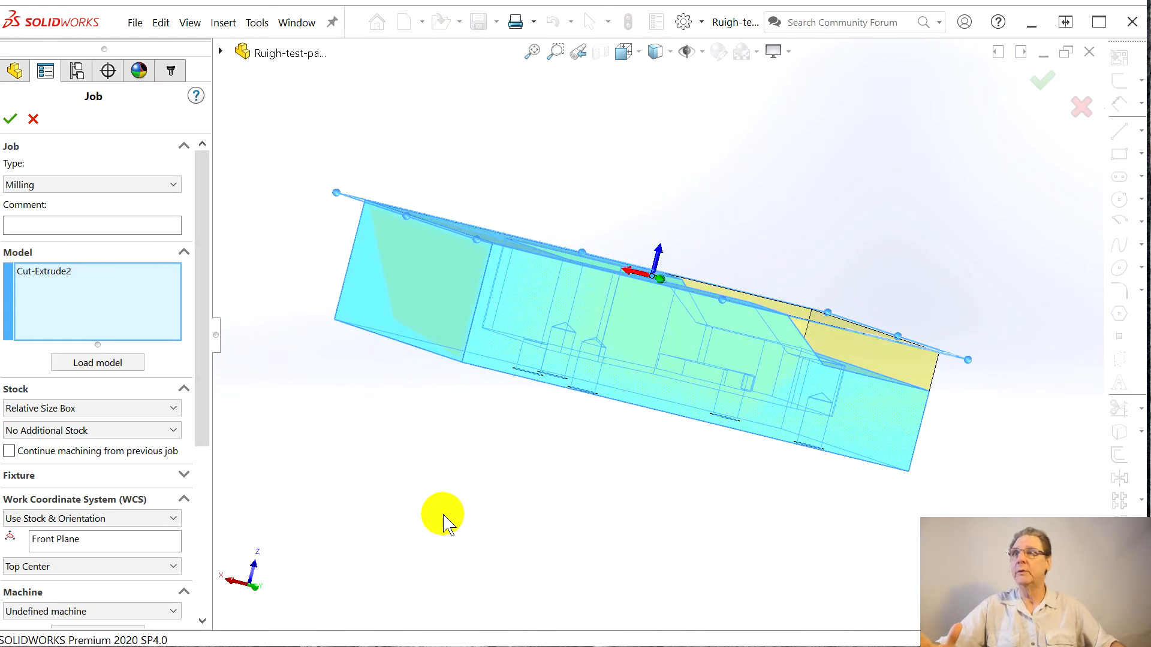
left_click(9, 452)
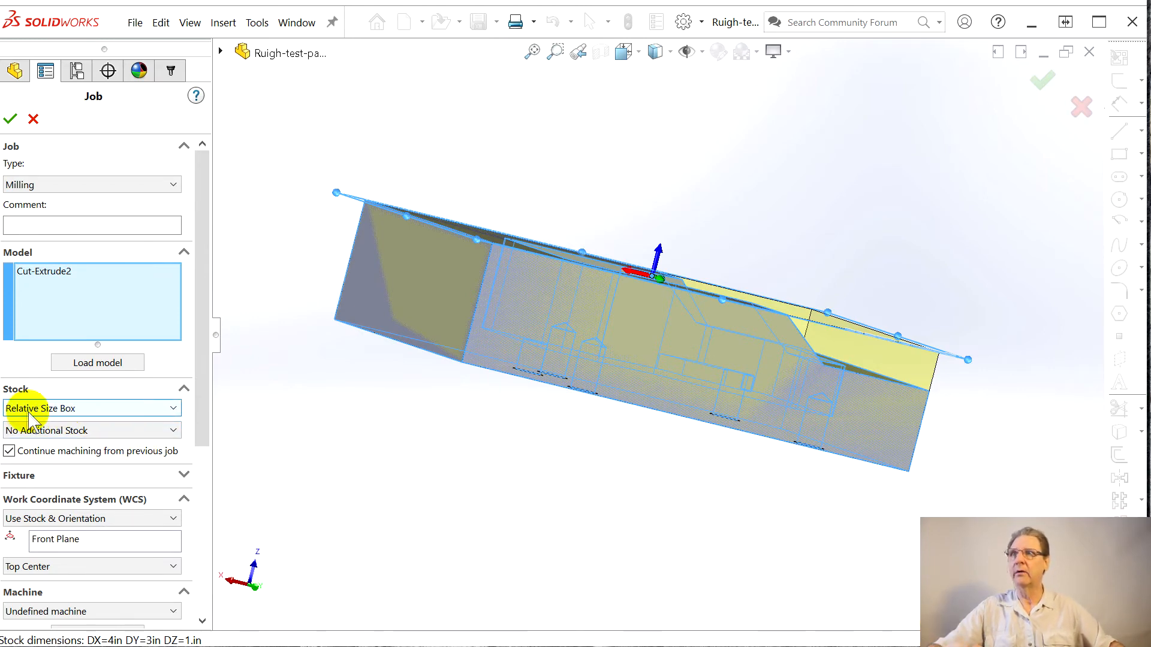
Step: Define the job's stock as a fixed size box with width 4.5in, depth 3.5in and height 1.5in
middle_click_drag(709, 529, 666, 531)
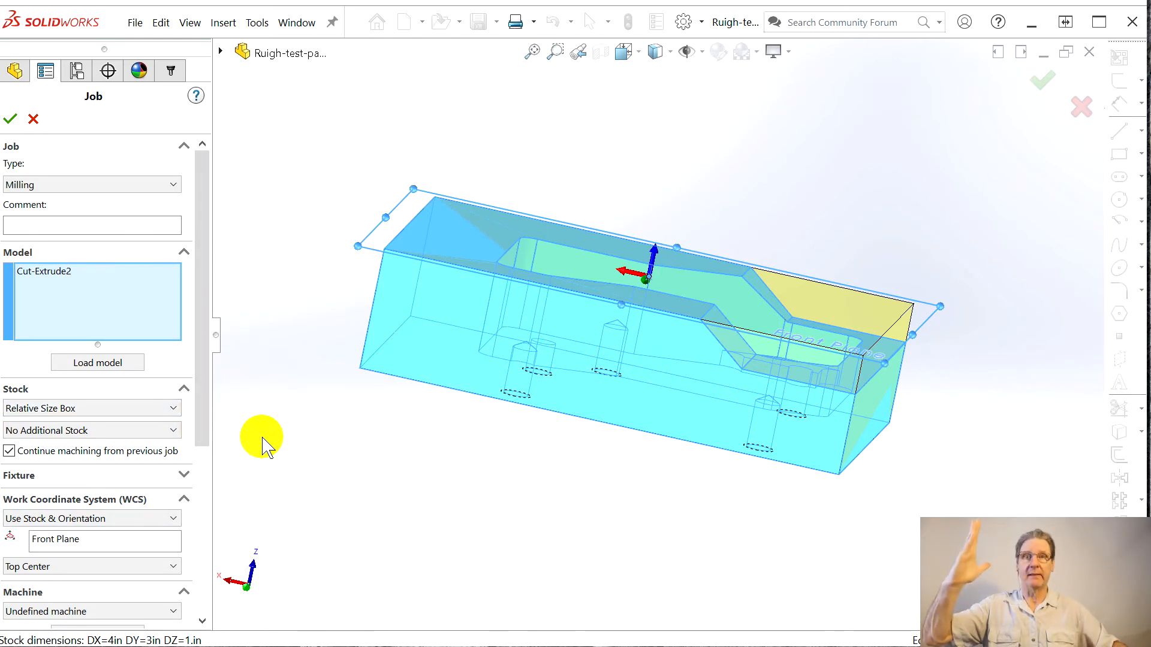
left_click(173, 408)
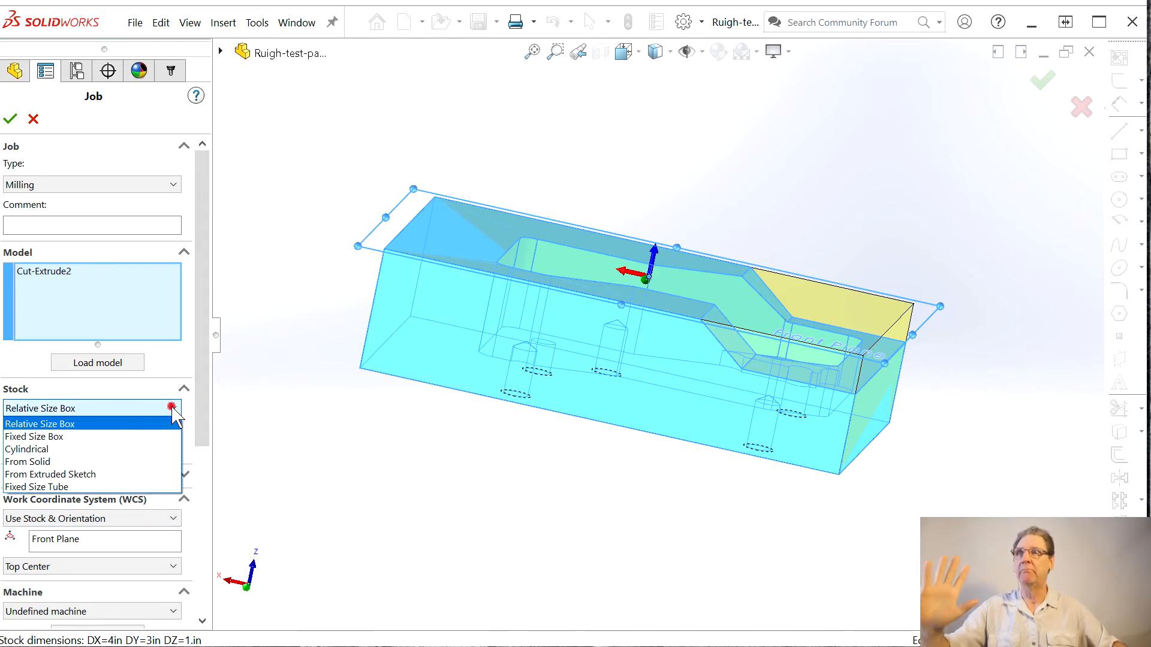
left_click(114, 435)
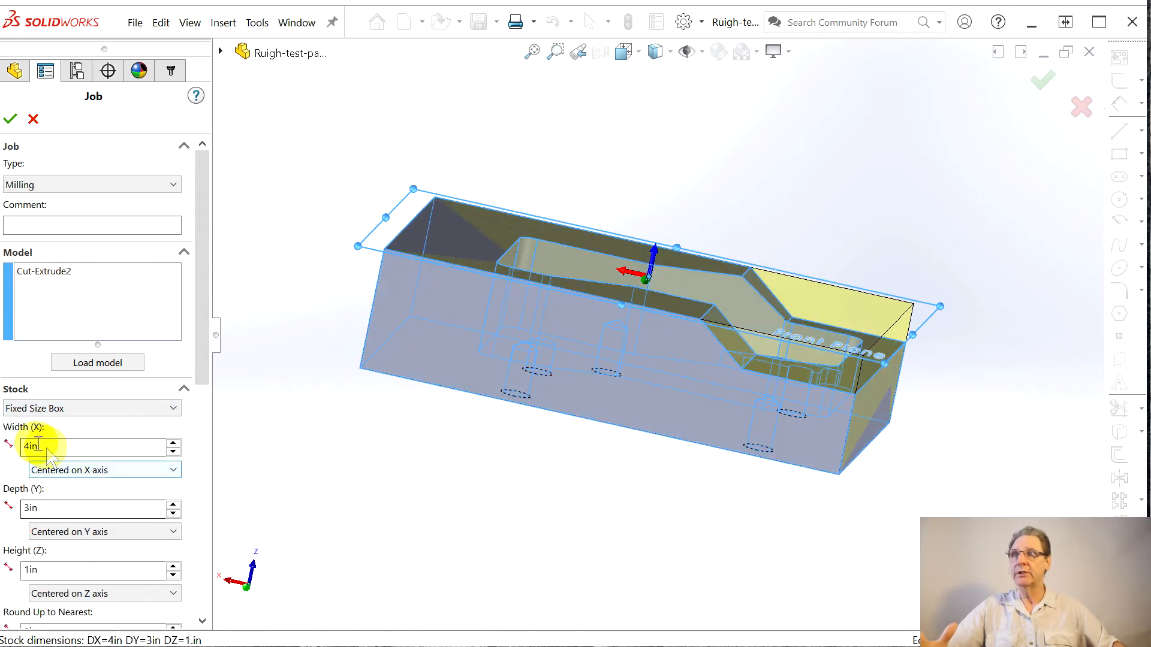
left_click(31, 447)
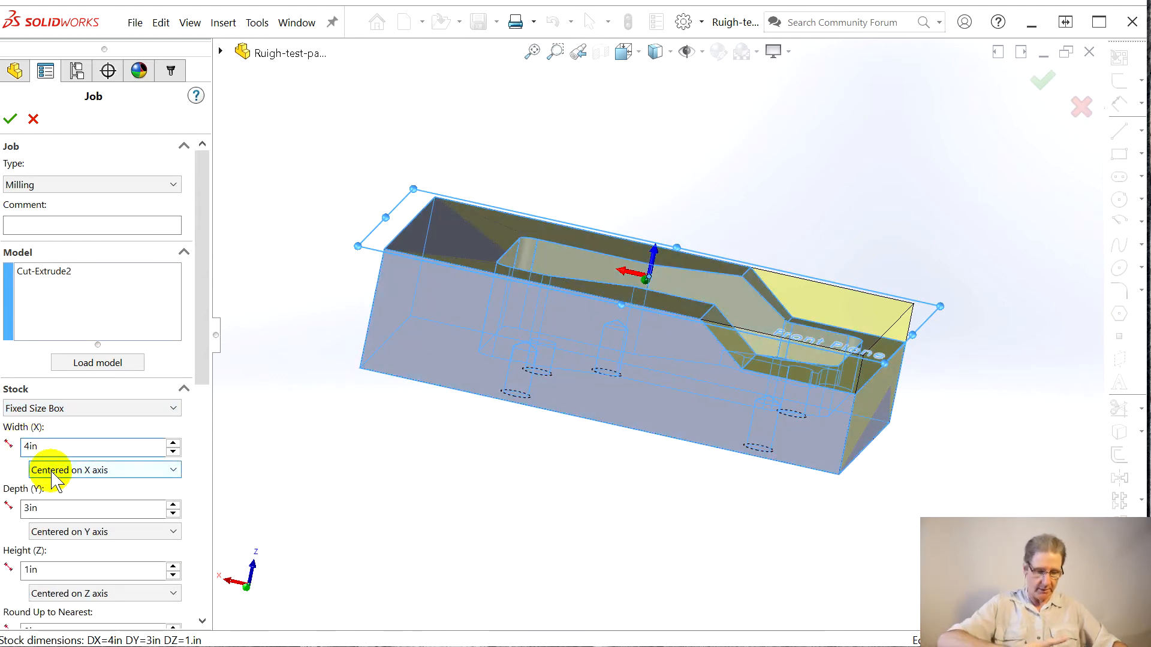
type(".5")
left_click(34, 509)
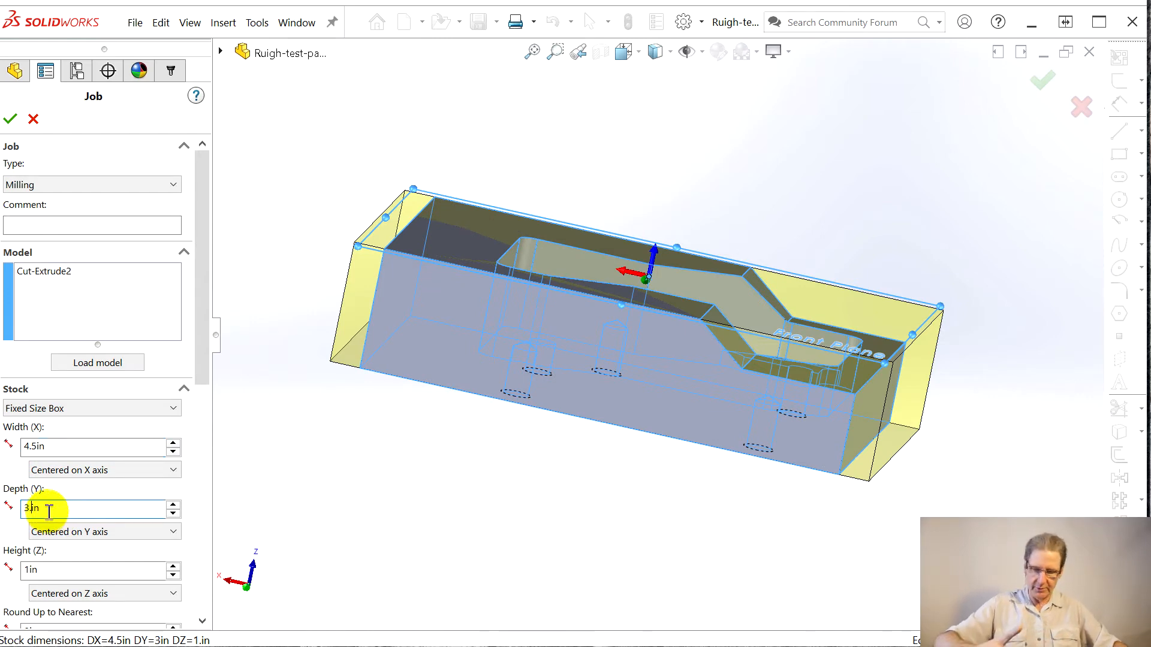
type(".5")
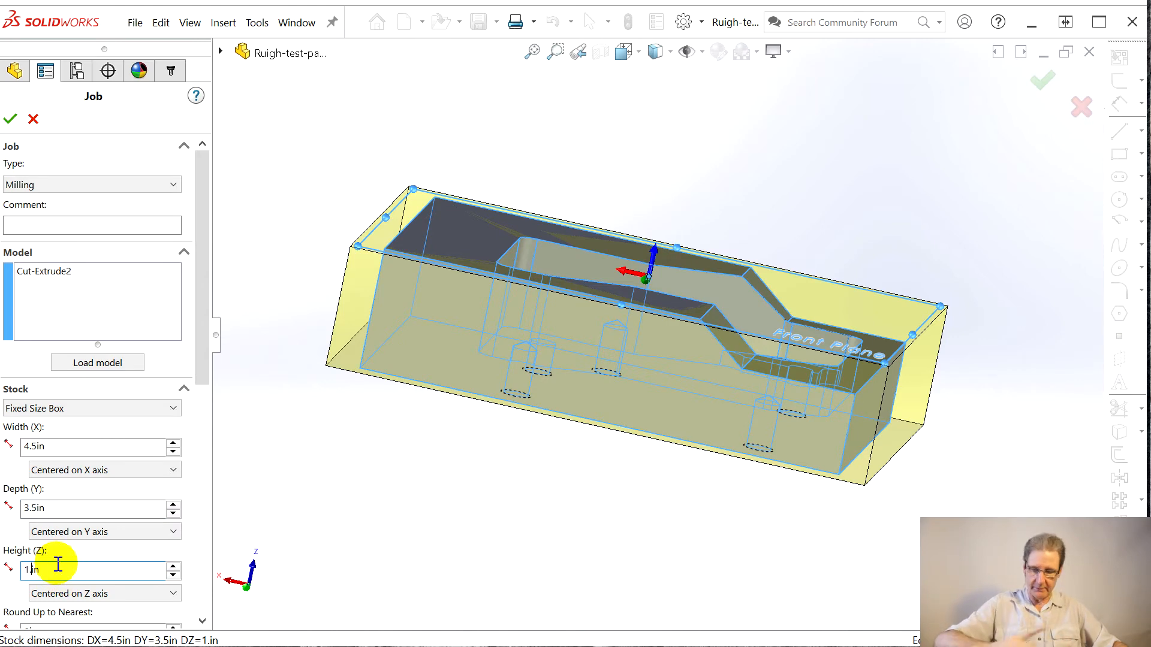
type(".5")
Step: Position the stock height by Offset from top (+Z) with an offset of 0.1in
left_click_drag(203, 356, 205, 500)
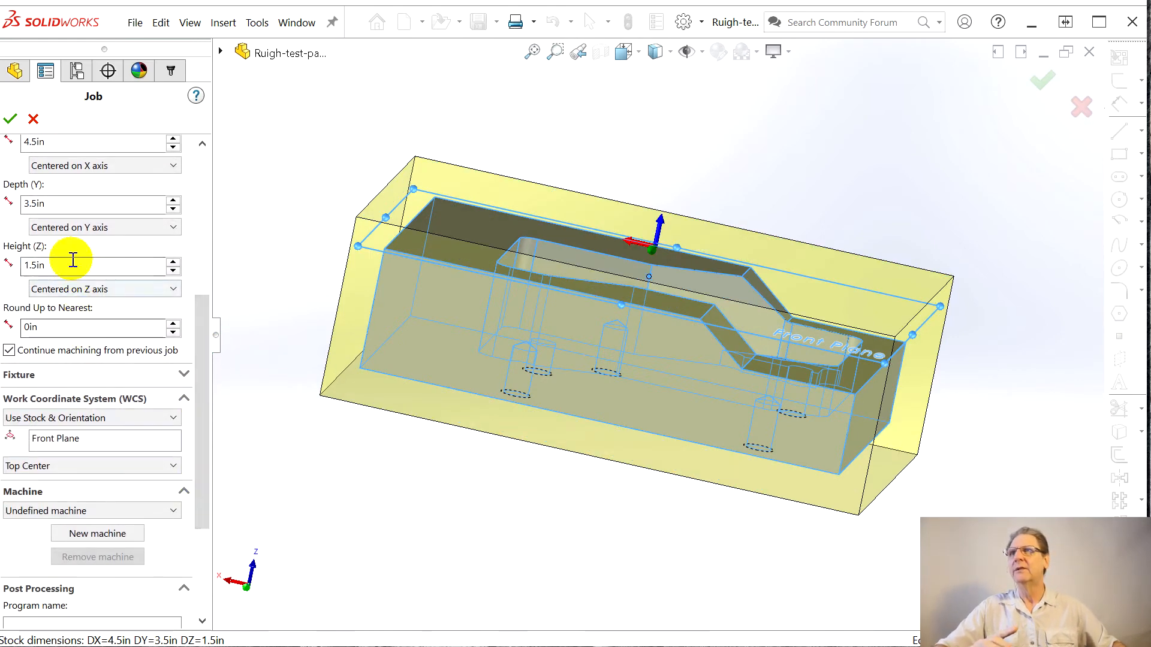
left_click(81, 290)
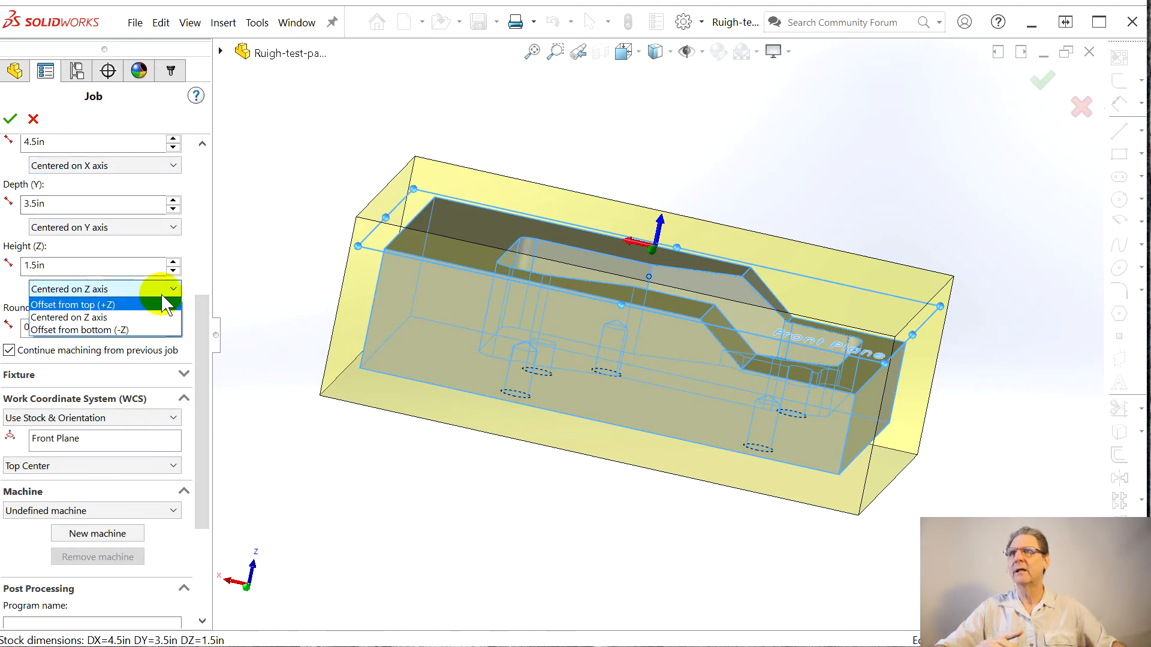
left_click(186, 298)
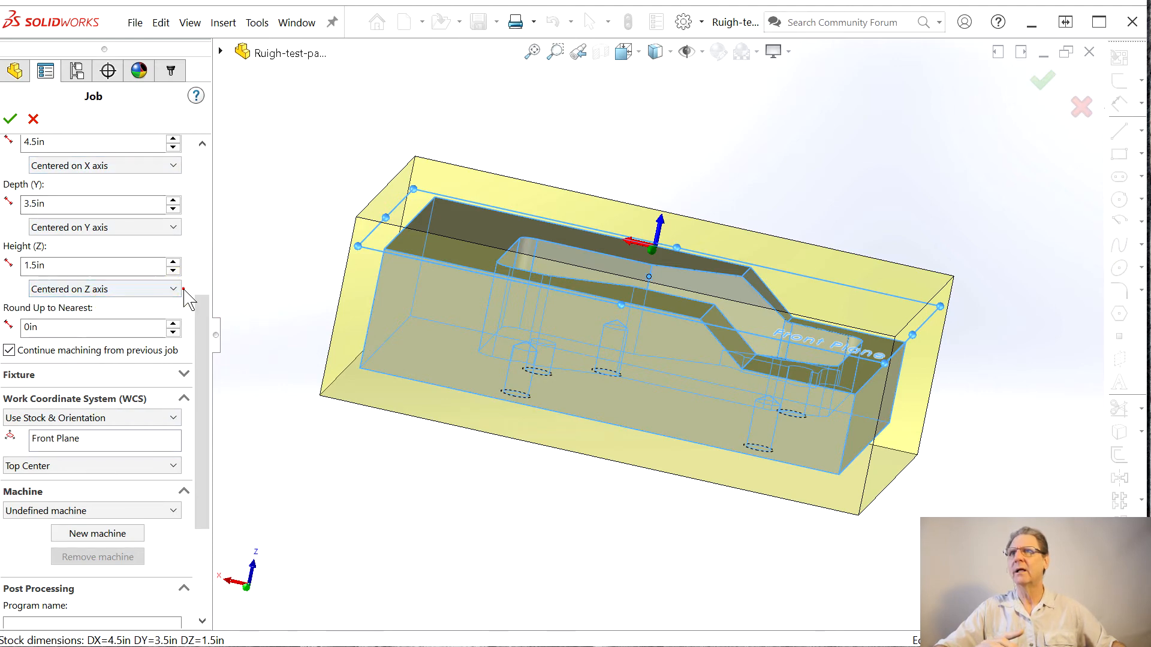
left_click(116, 286)
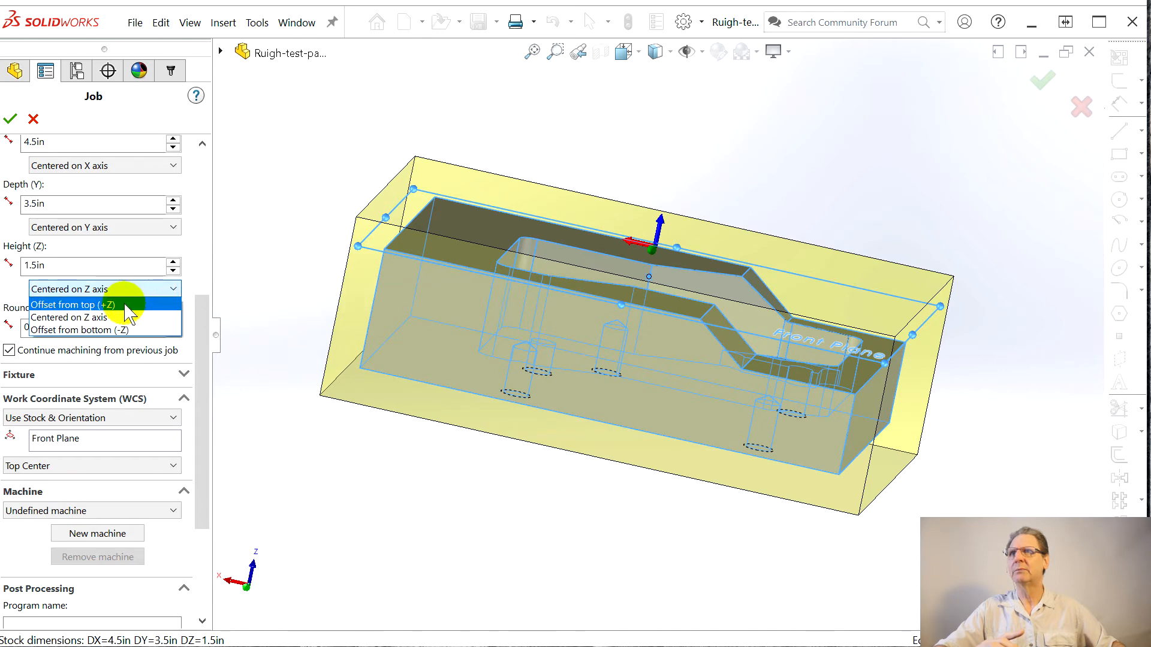
left_click(126, 305)
left_click(172, 313)
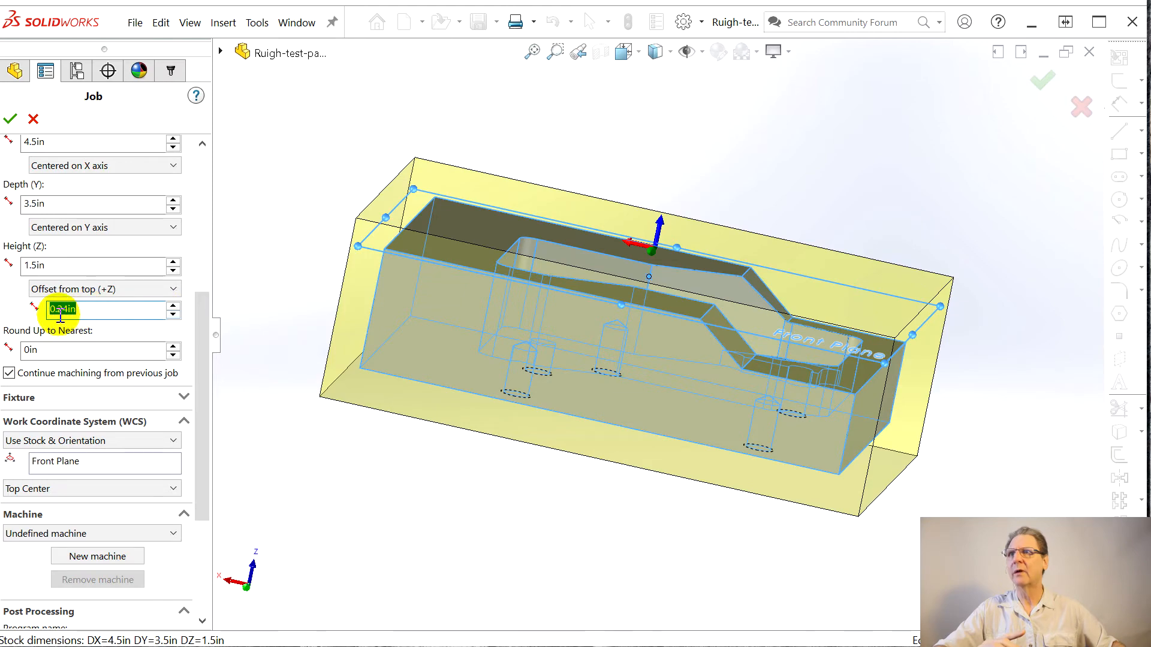
type("1")
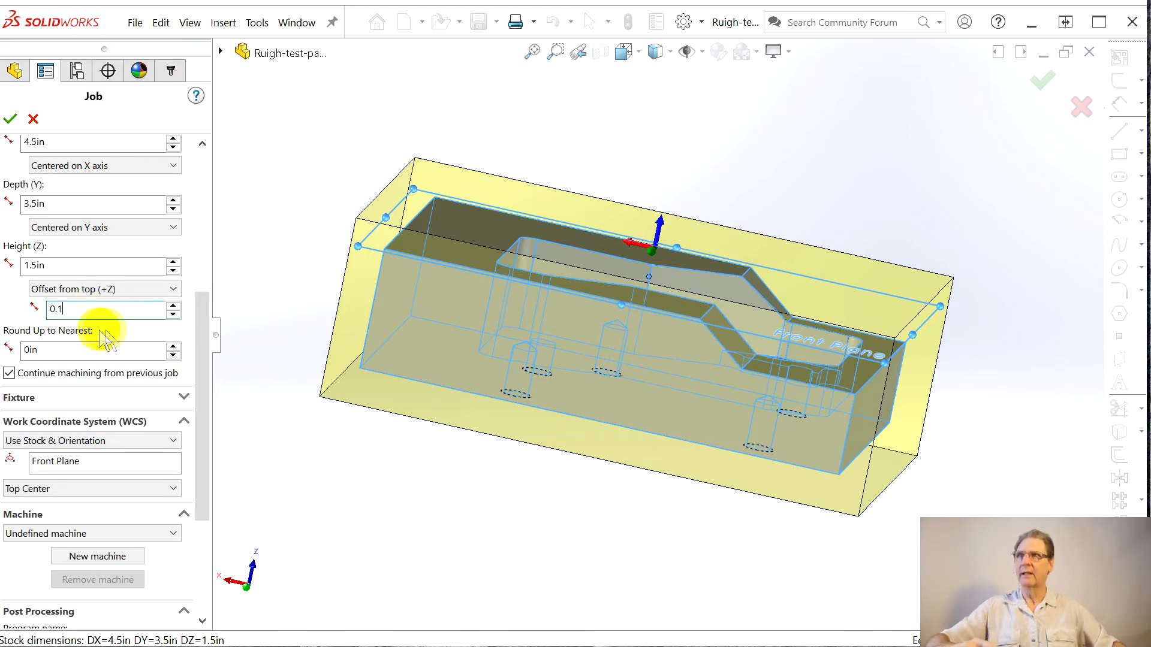
Step: Orient the work coordinate system to the part's flat bottom face with the holes instead of the Front Plane
middle_click_drag(418, 393, 434, 531)
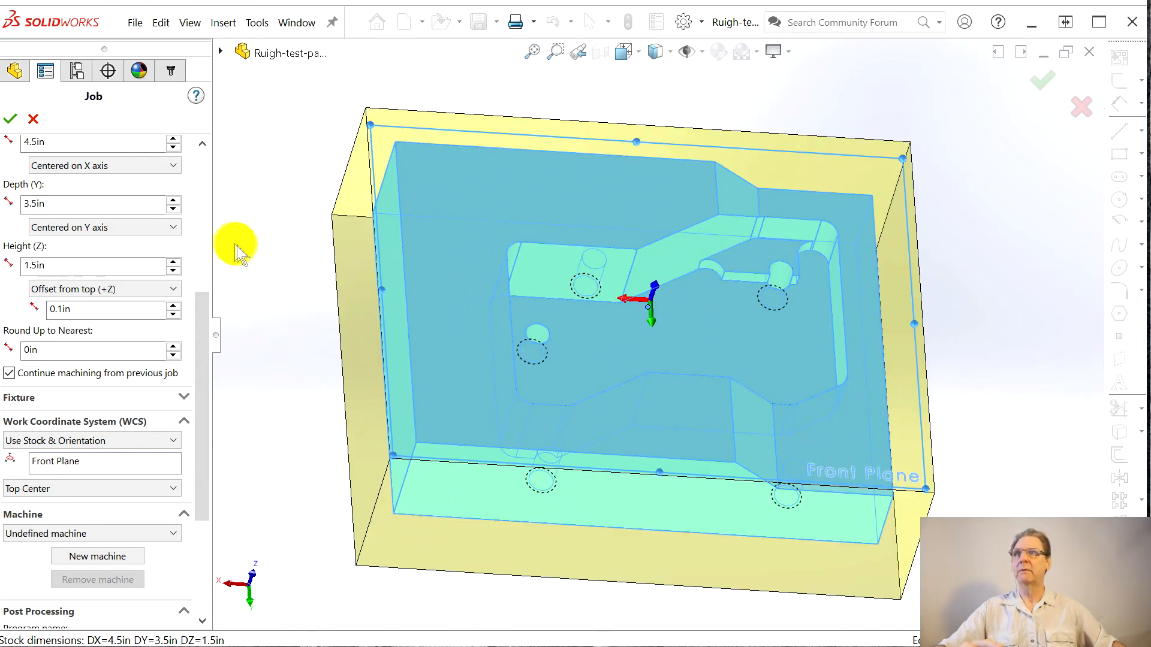
middle_click_drag(380, 159, 372, 449)
middle_click_drag(358, 406, 369, 306)
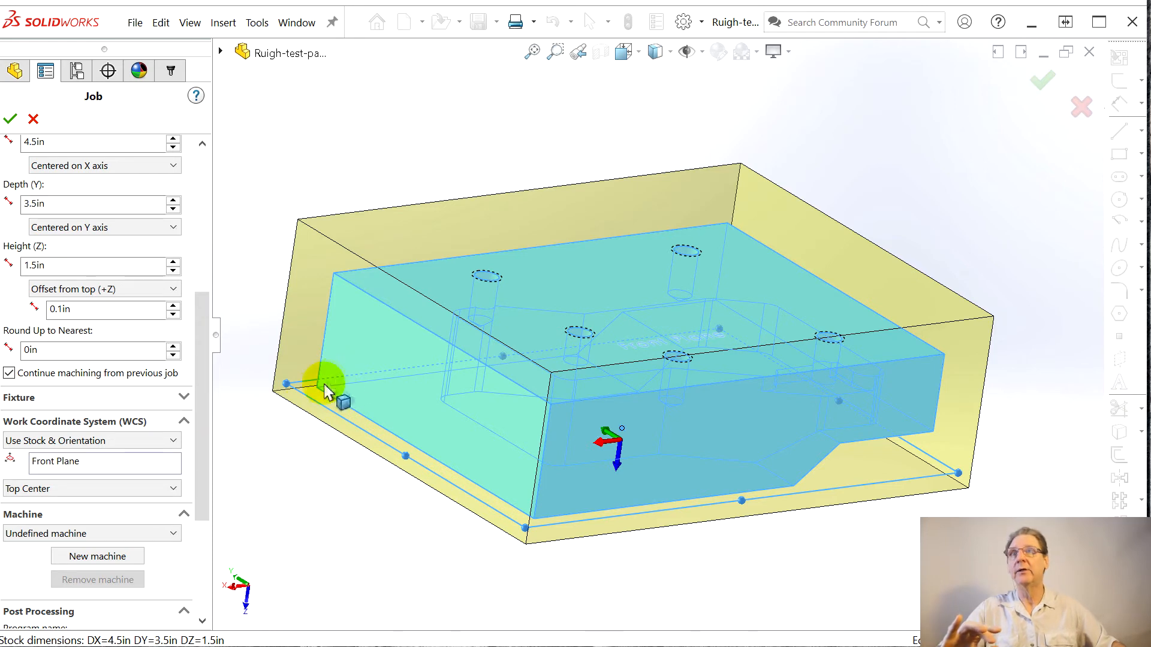
middle_click_drag(534, 483, 496, 481)
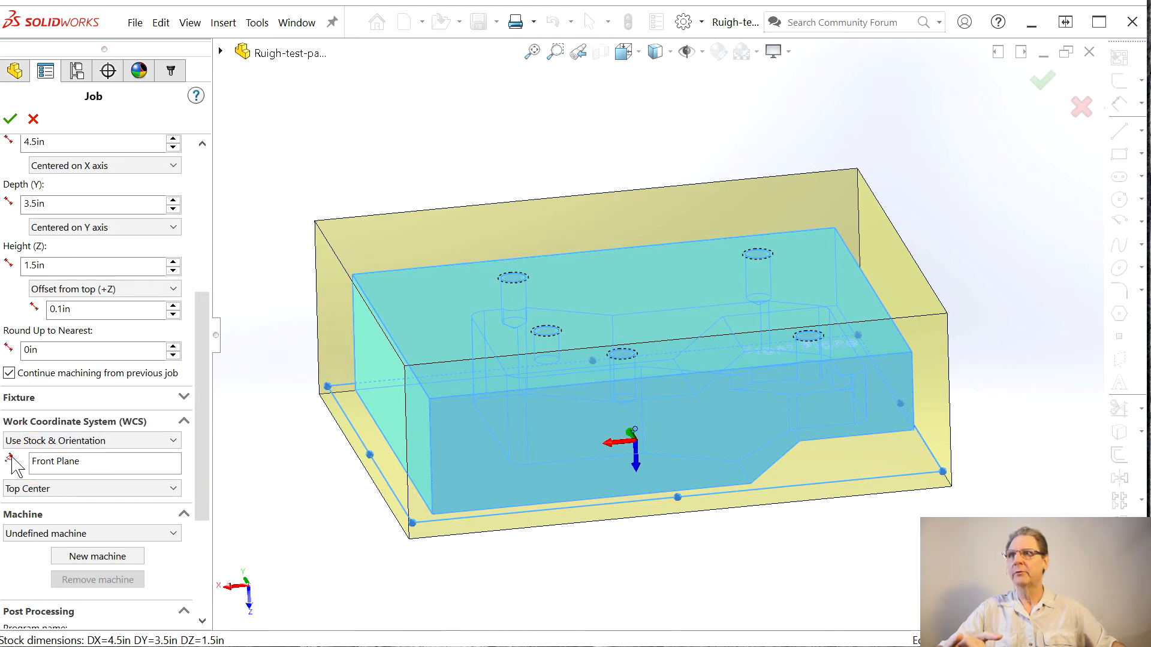
left_click(67, 472)
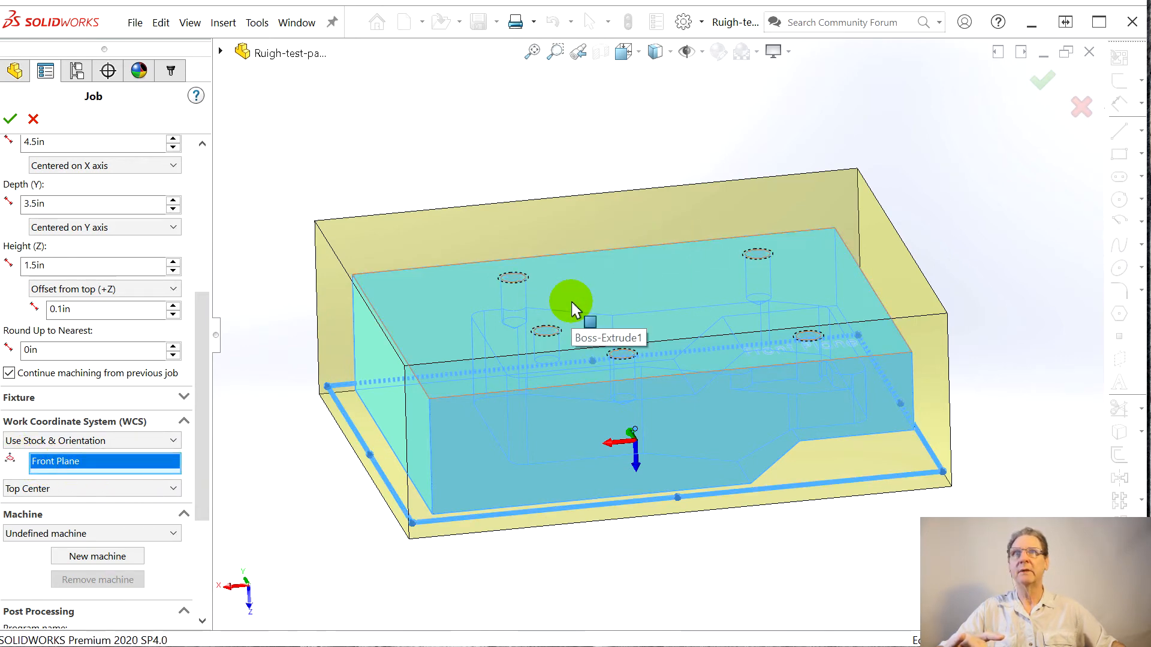
left_click(594, 279)
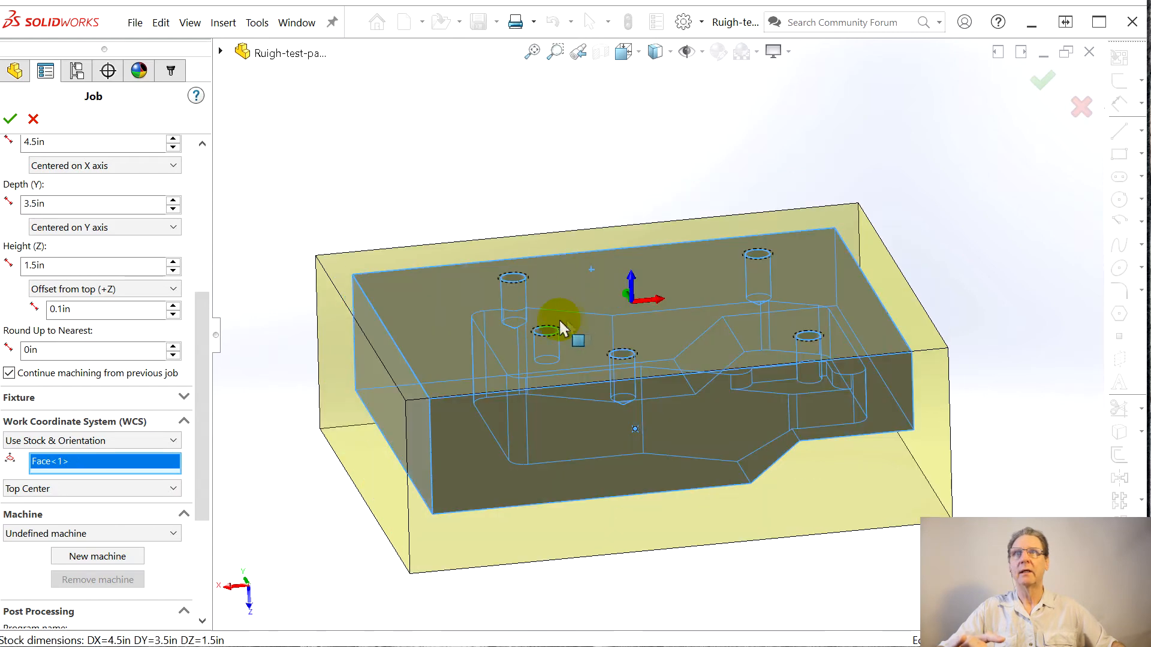
middle_click_drag(470, 395, 432, 345)
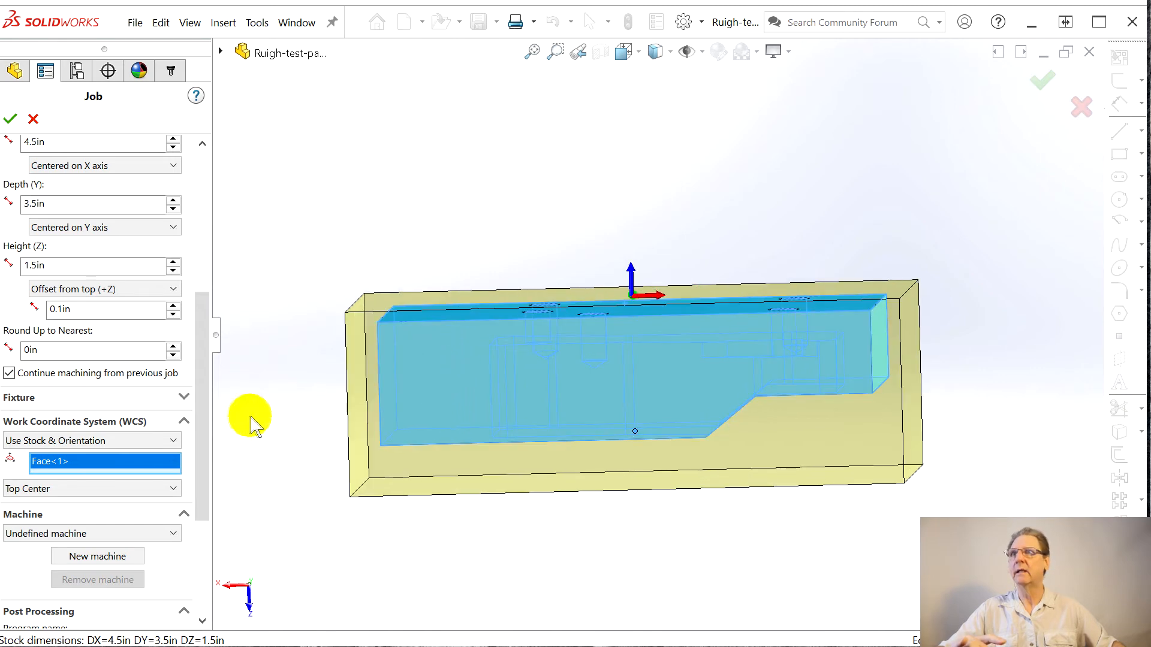
Step: Increase the stock's offset from top (+Z) to 0.4in
left_click(173, 306)
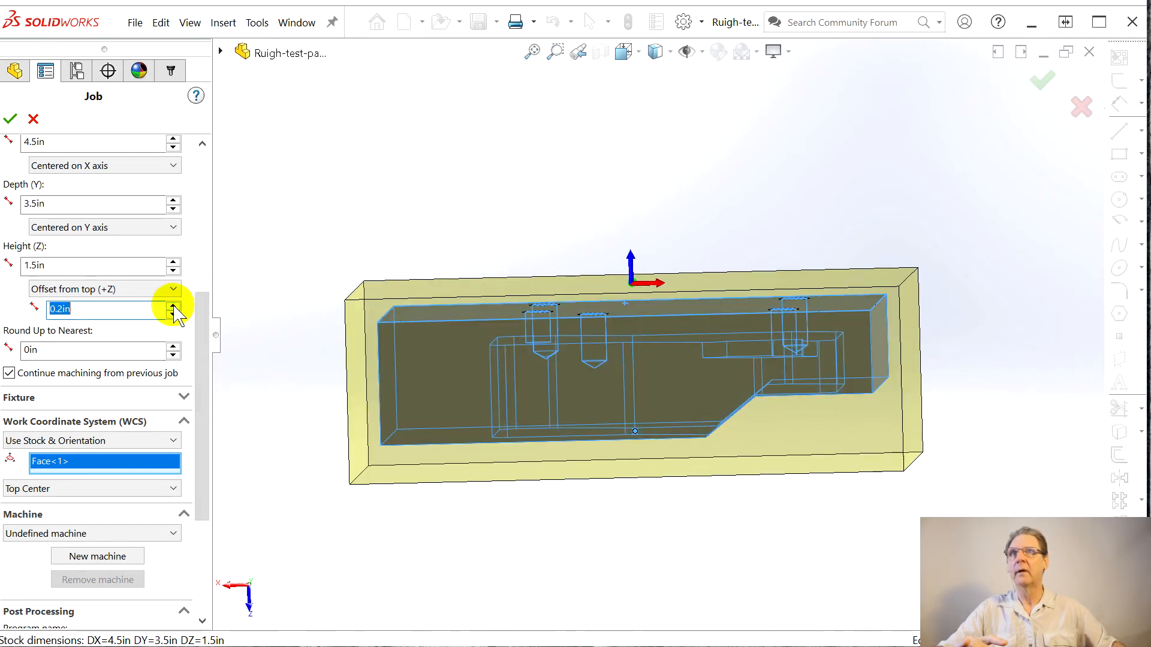
left_click(173, 306)
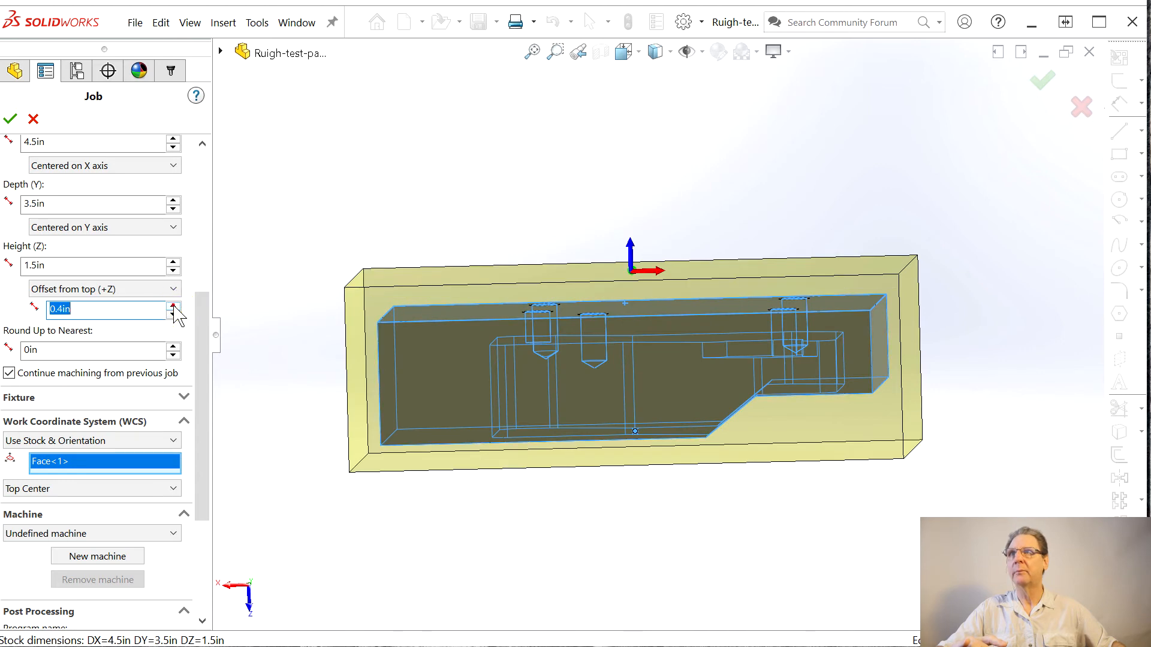
middle_click_drag(351, 367, 354, 403)
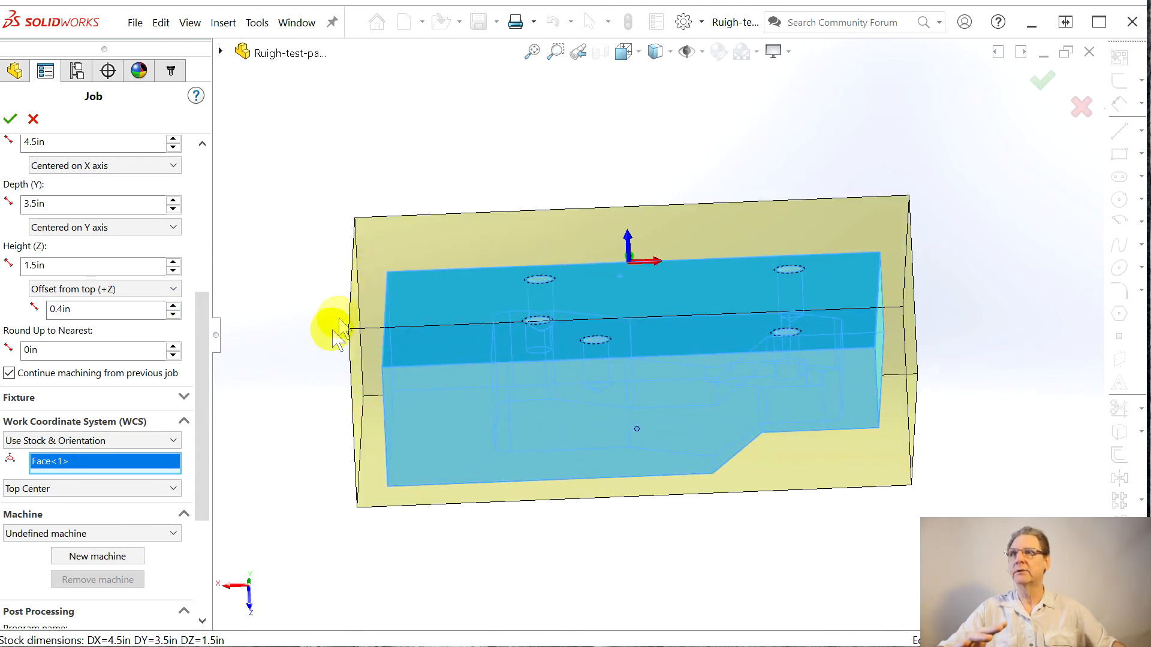
Step: Set the job's program name to Bottom setup and its machine to Avid Benchtop Pro 2'x3' / Avid
left_click_drag(204, 444, 197, 530)
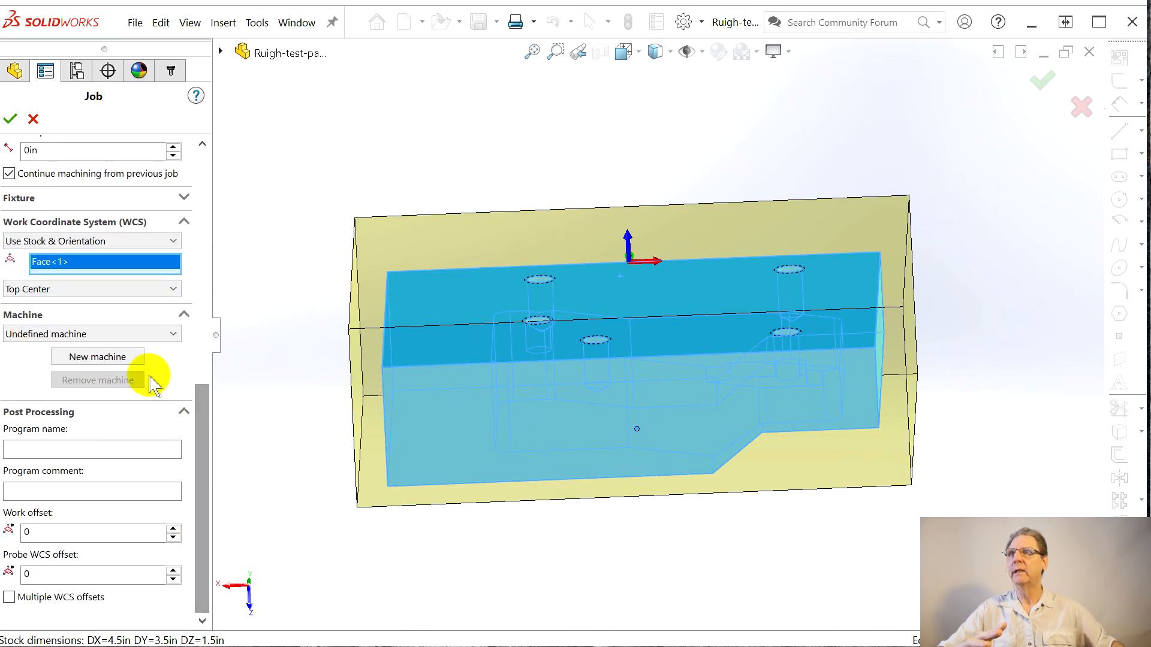
left_click(61, 451)
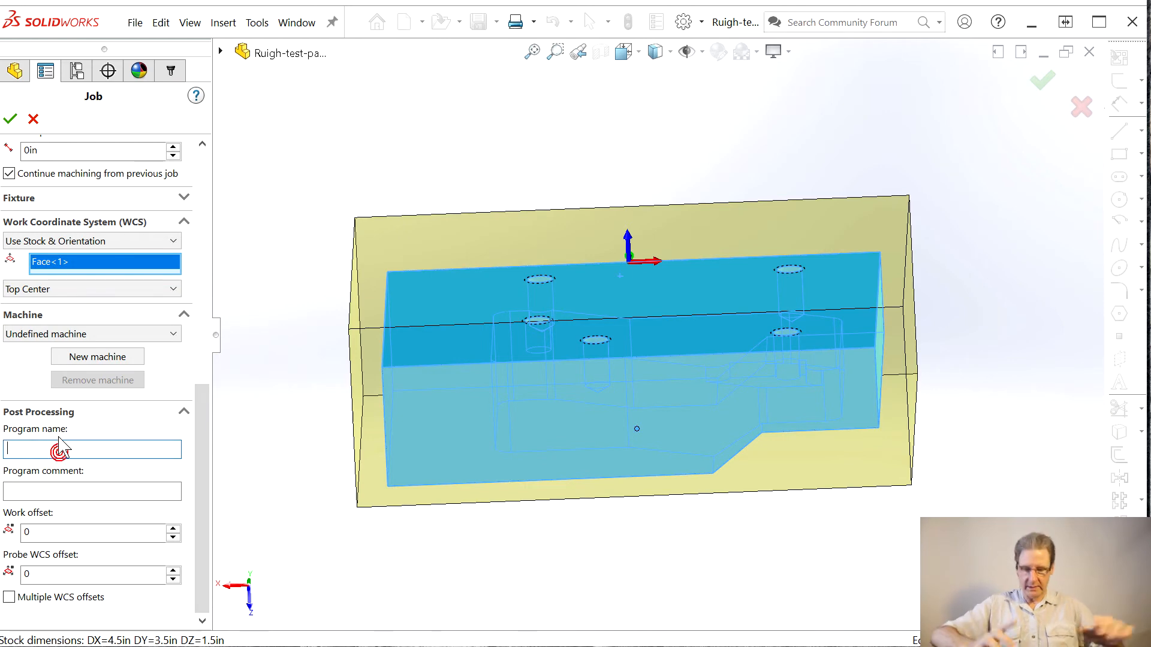
type("Bottom setup")
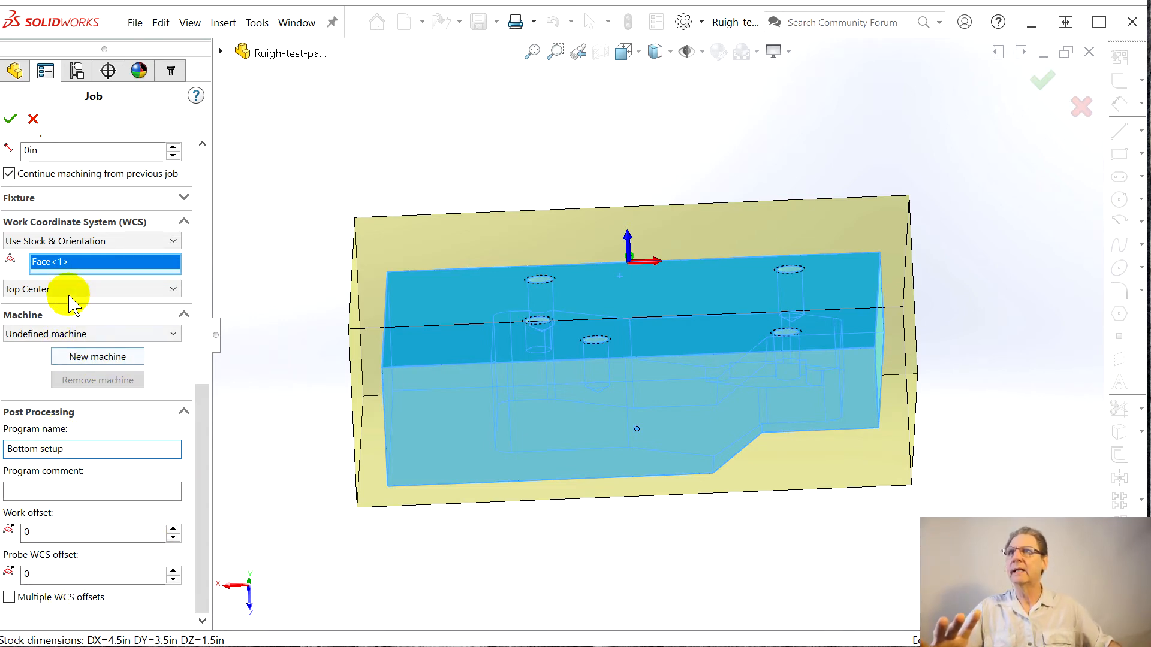
left_click(151, 334)
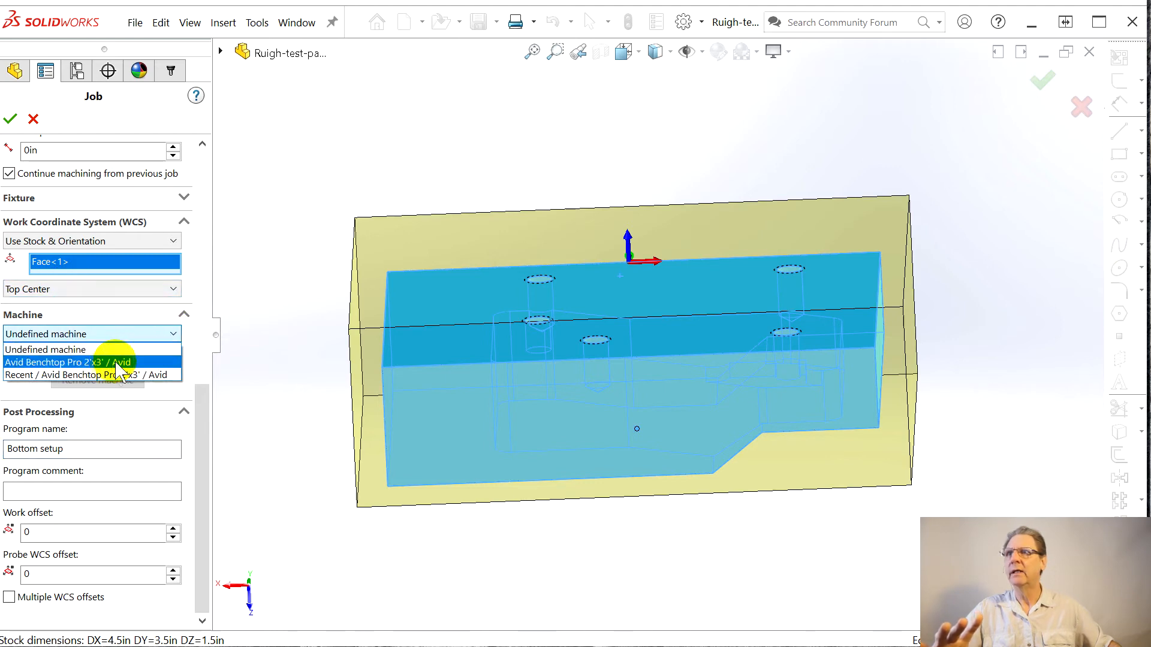
left_click(74, 363)
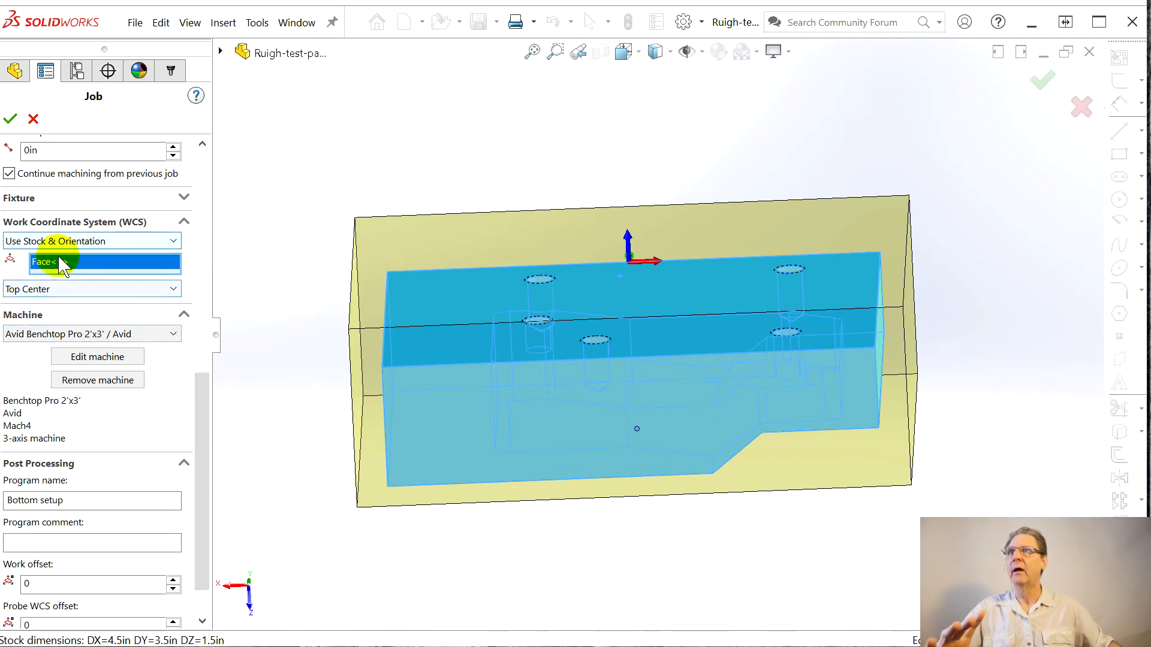
Step: Try placing the work coordinate system origin at the stock's Top Corner 3
mouse_move(123, 253)
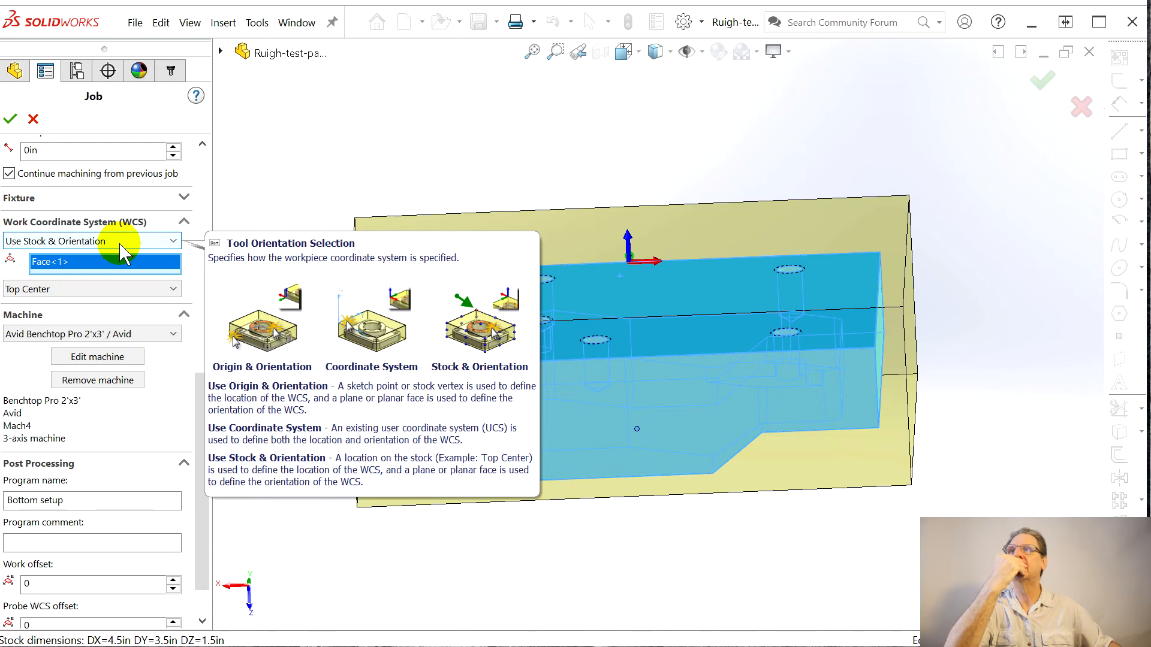
left_click(157, 288)
left_click(158, 287)
scroll(157, 288, "down", 1)
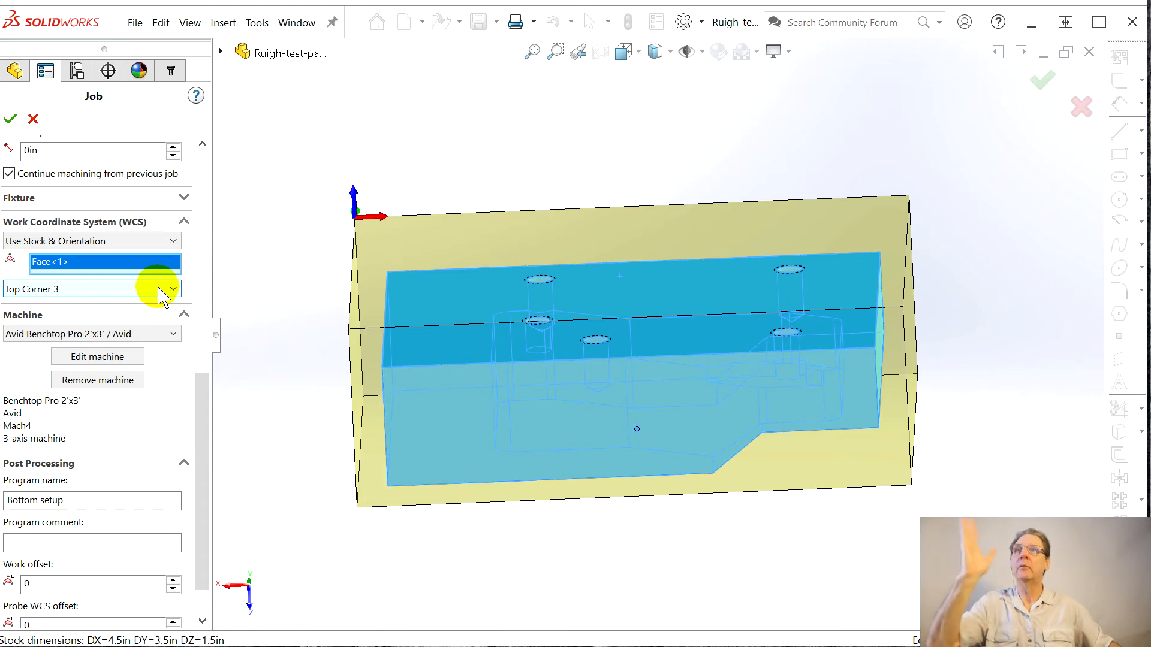
middle_click_drag(278, 333, 334, 334)
Step: Define the WCS with Use Origin & Orientation, placing its origin on the part's lower rear left vertex, and accept the job
left_click(153, 240)
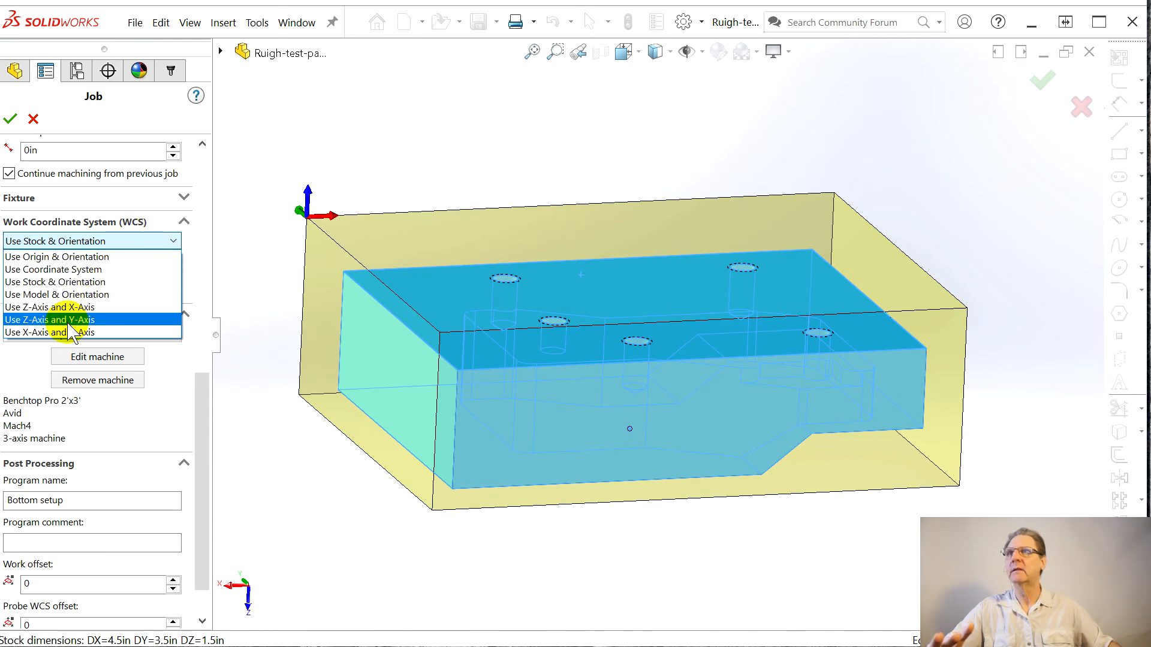
left_click(53, 257)
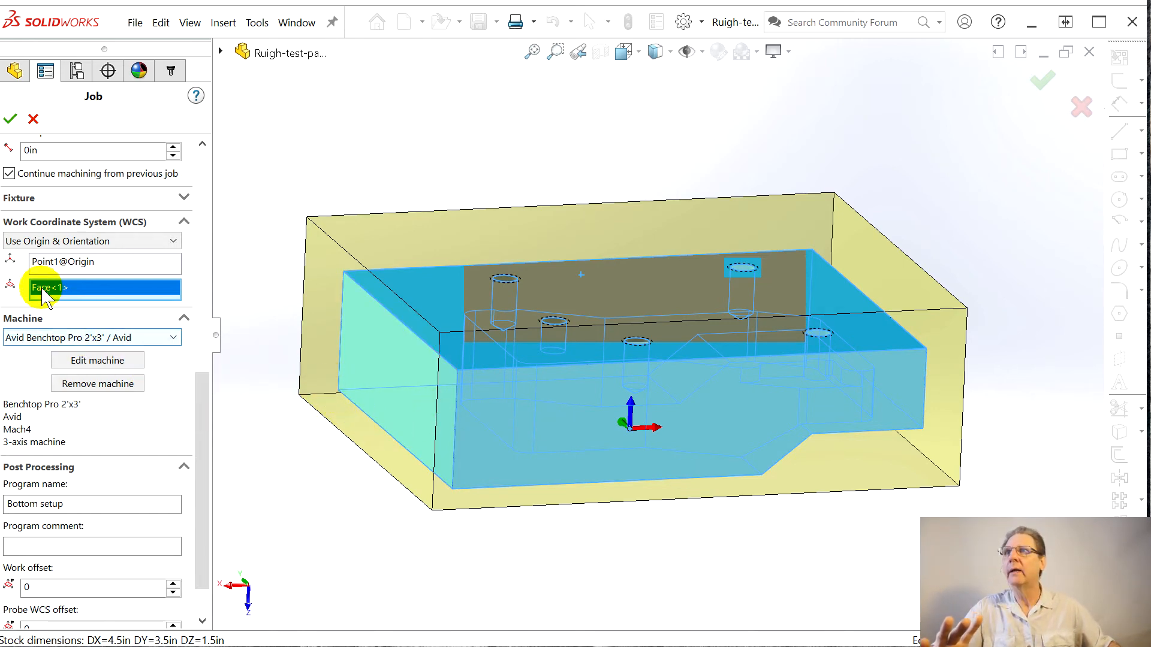
left_click(91, 271)
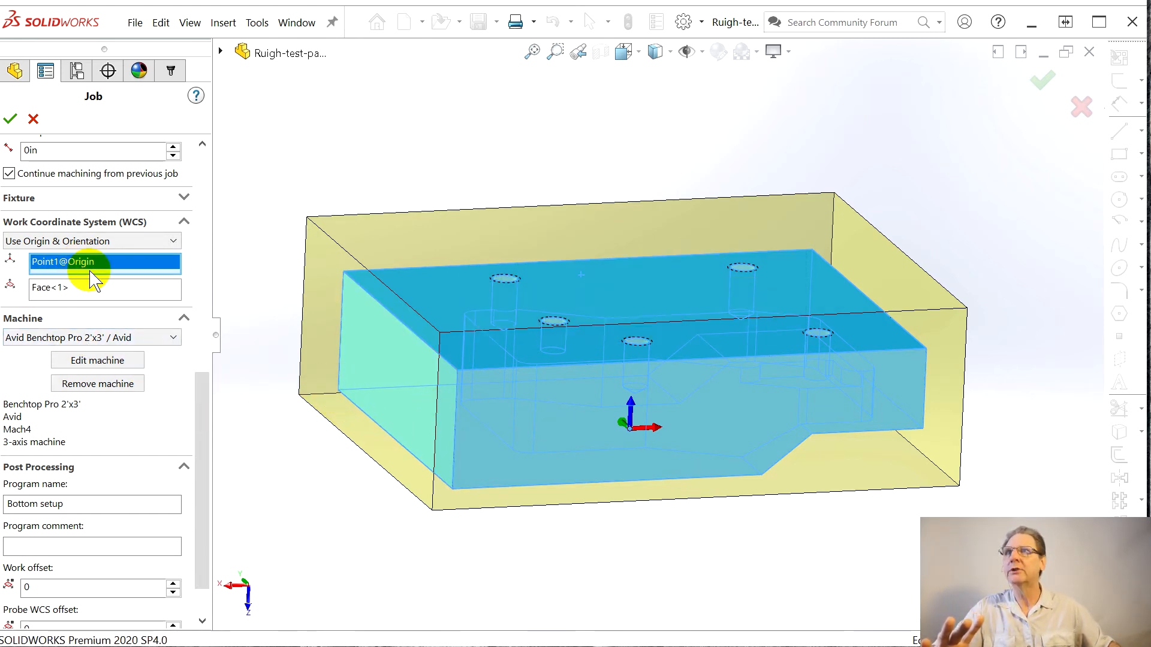
left_click(338, 391)
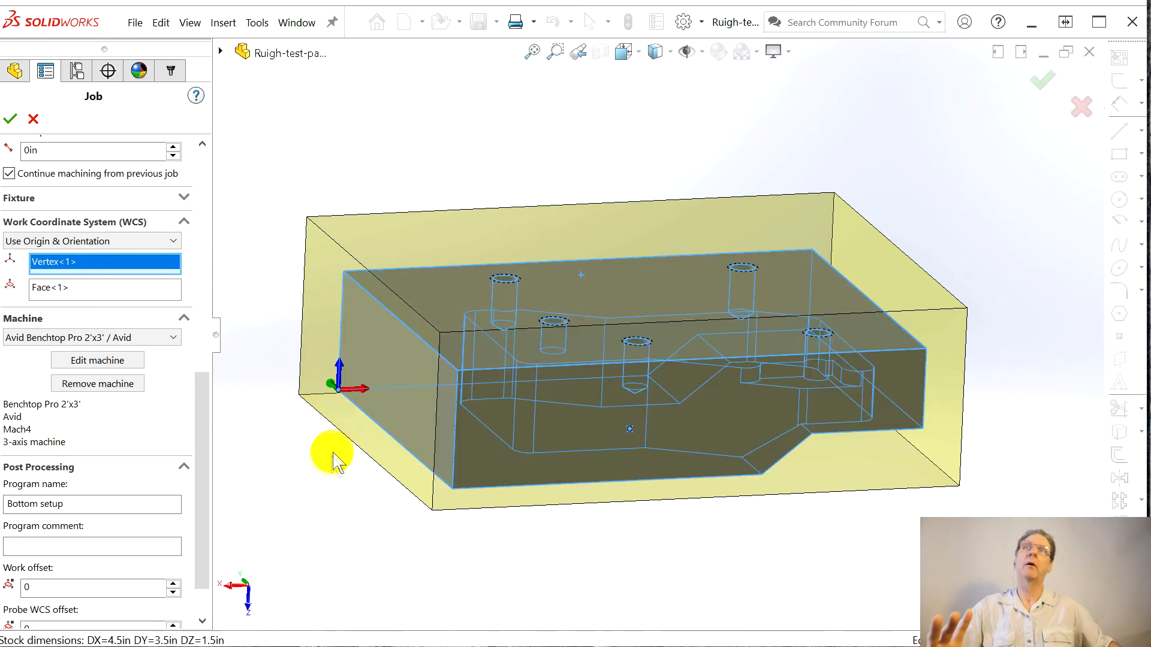
mouse_move(338, 487)
middle_mouse_down()
mouse_move(323, 504)
mouse_move(328, 495)
middle_mouse_up()
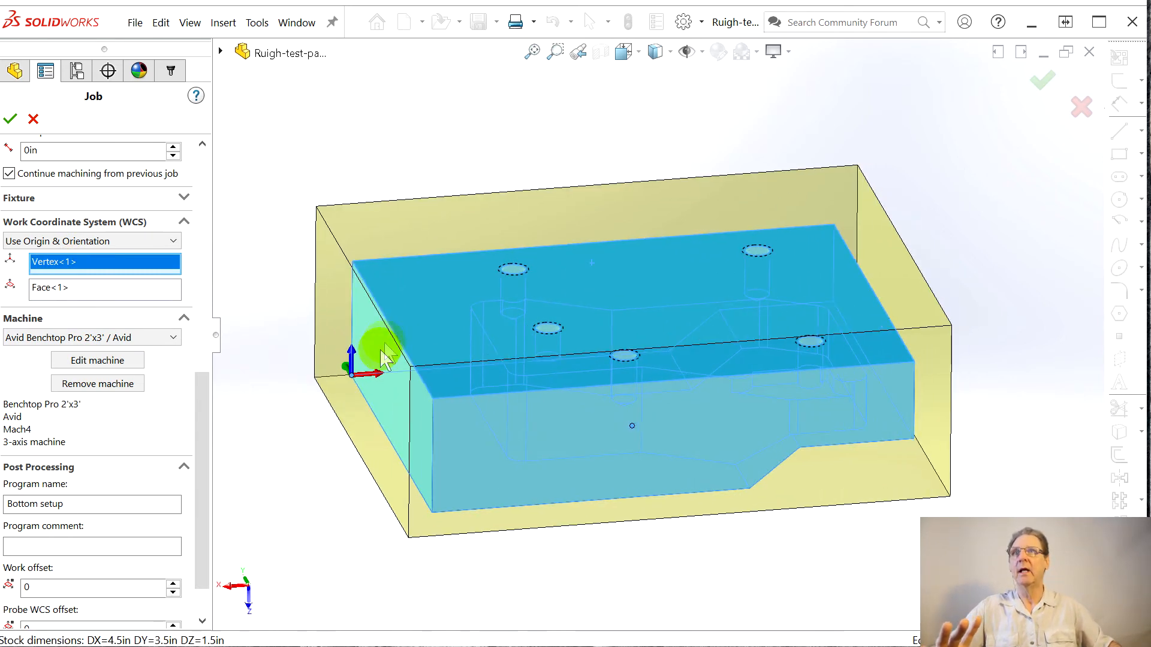
middle_click_drag(454, 444, 470, 388)
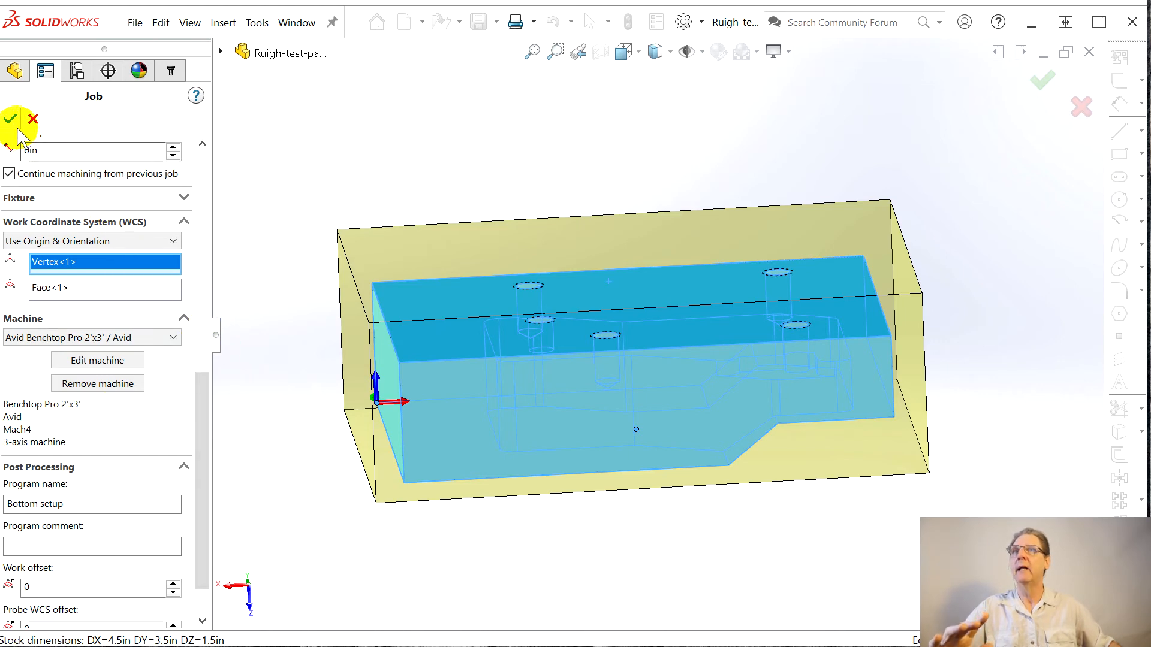
middle_click_drag(376, 366, 370, 430)
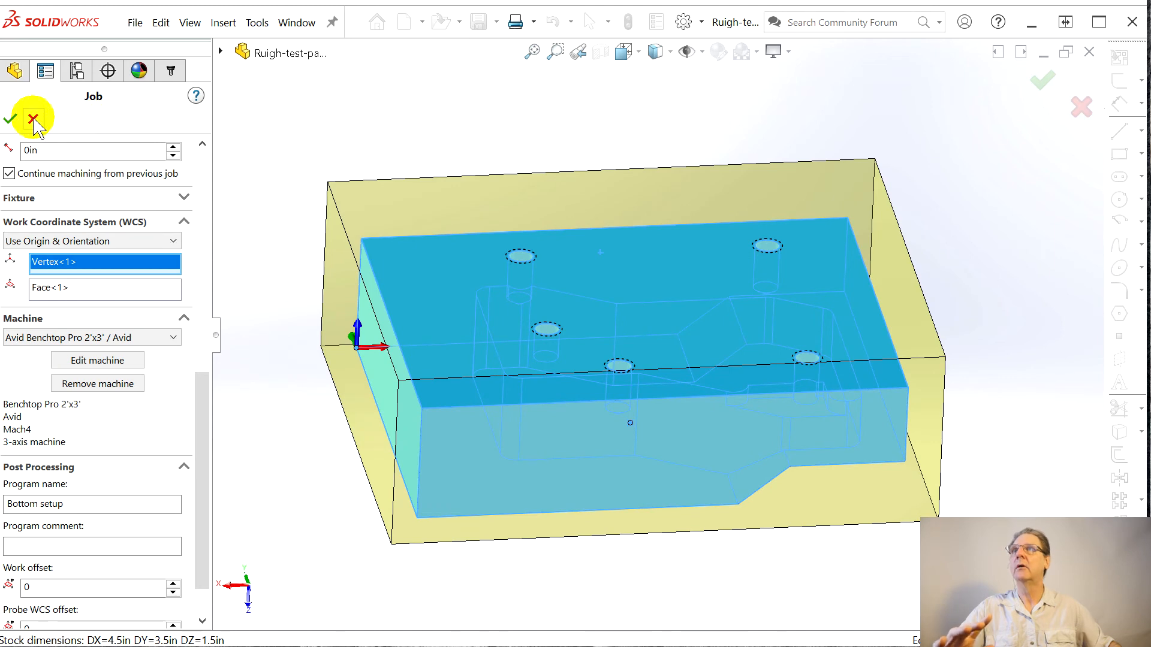
left_click(11, 120)
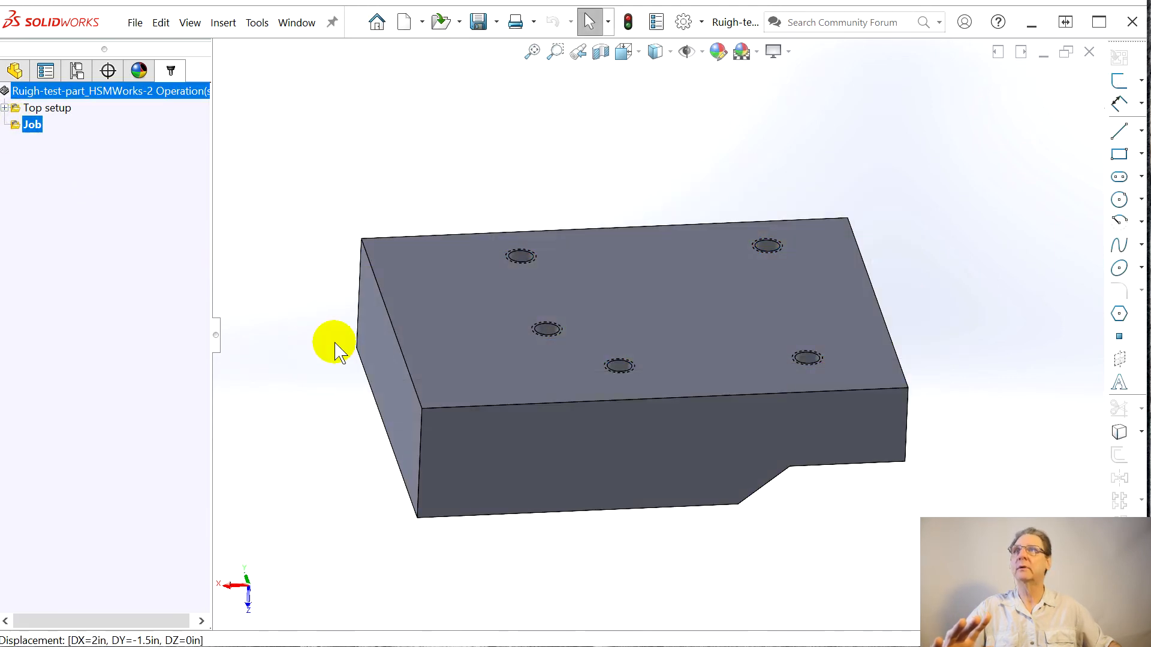
Step: Rename the new job as Bottom setup and add a 2D milling Face operation to it
left_click(33, 127)
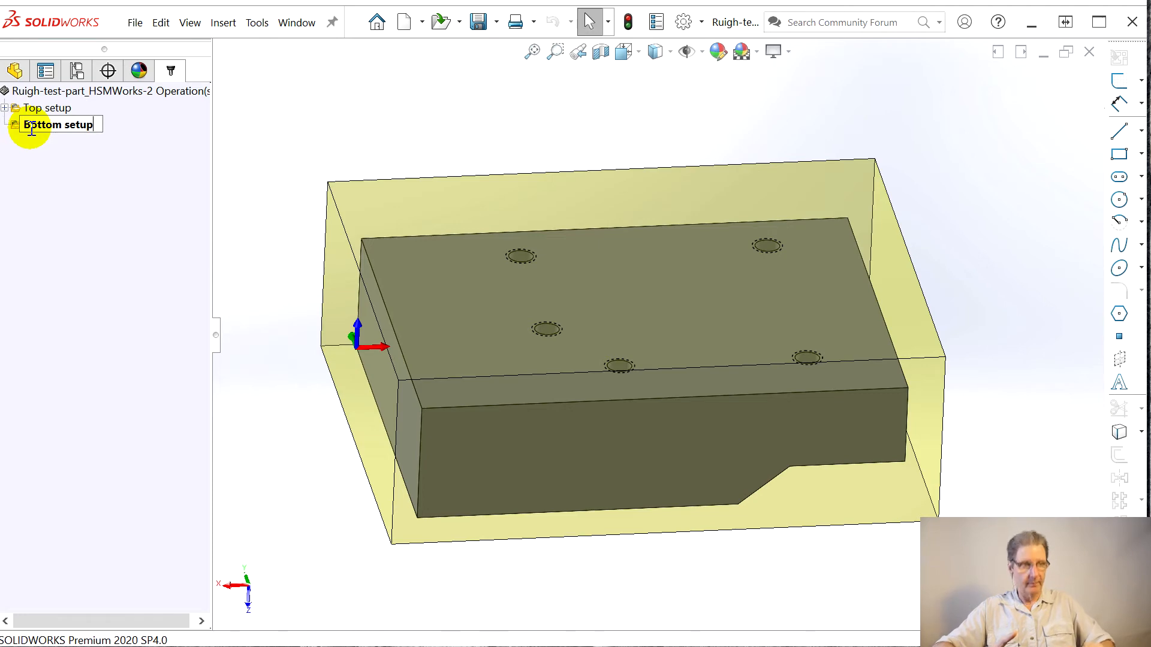
key("Return")
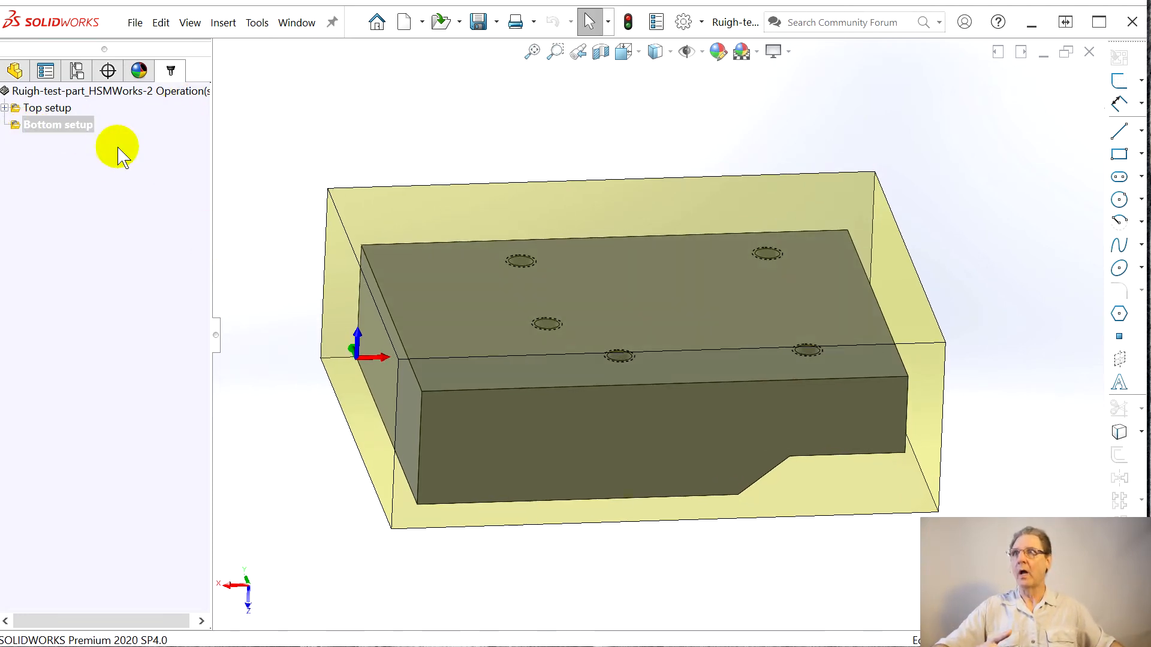
right_click(54, 127)
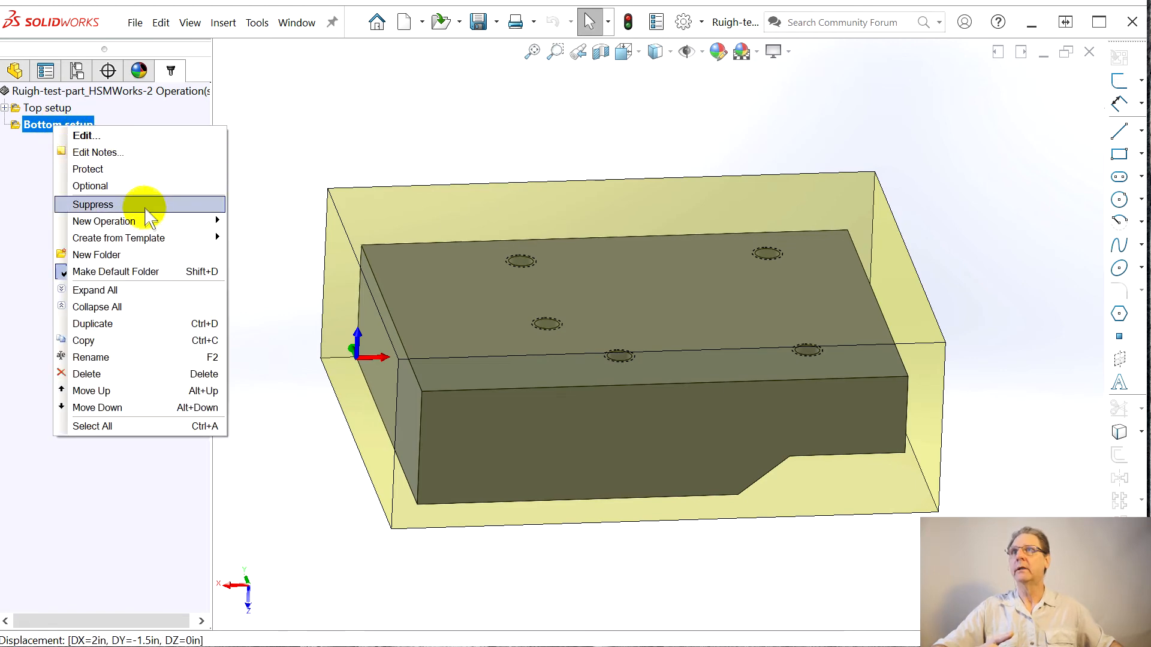
mouse_move(215, 221)
mouse_move(264, 237)
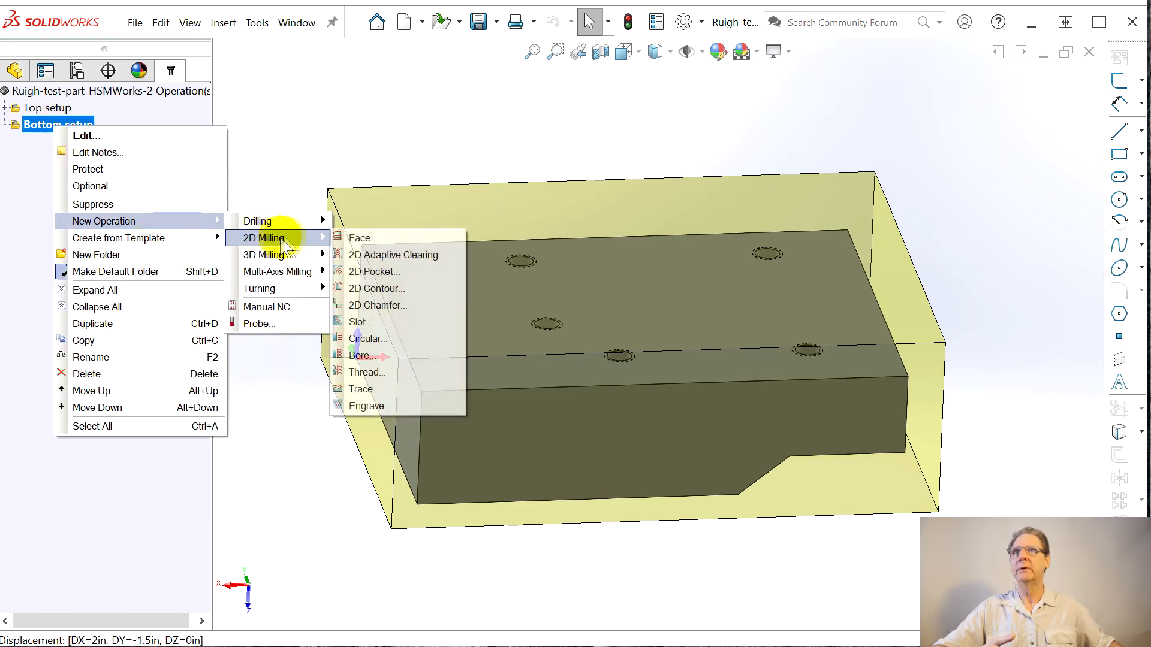
left_click(360, 236)
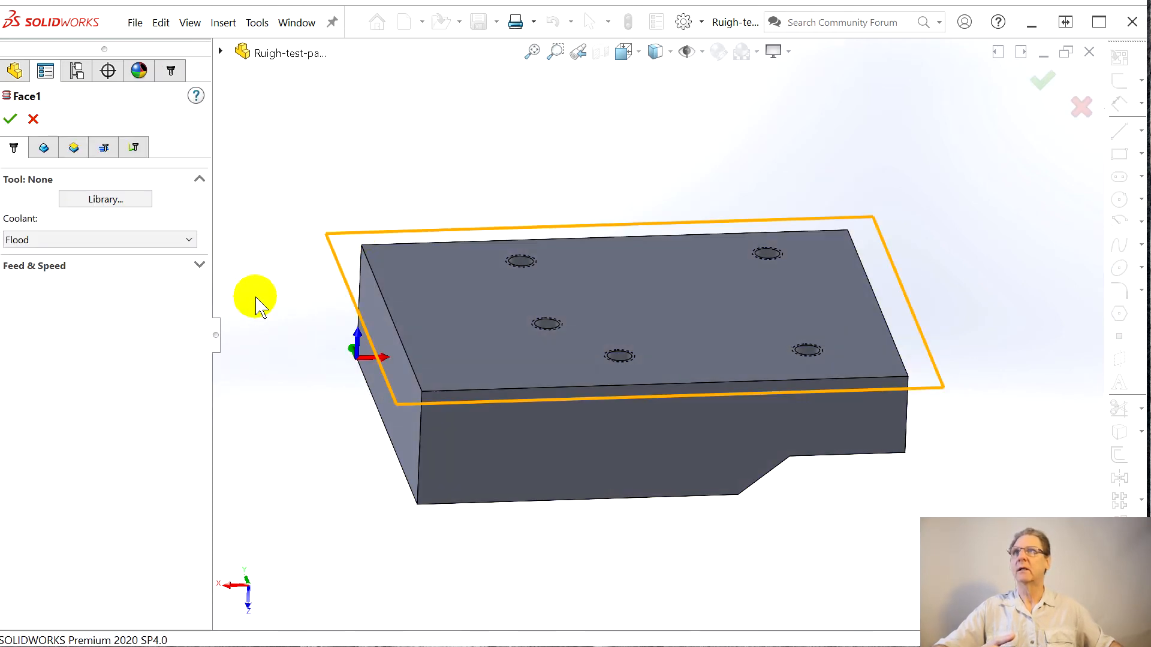
Step: Assign tool #1, the 1/4" flat mill, from the tool library to the Face operation
middle_click_drag(240, 339, 224, 367)
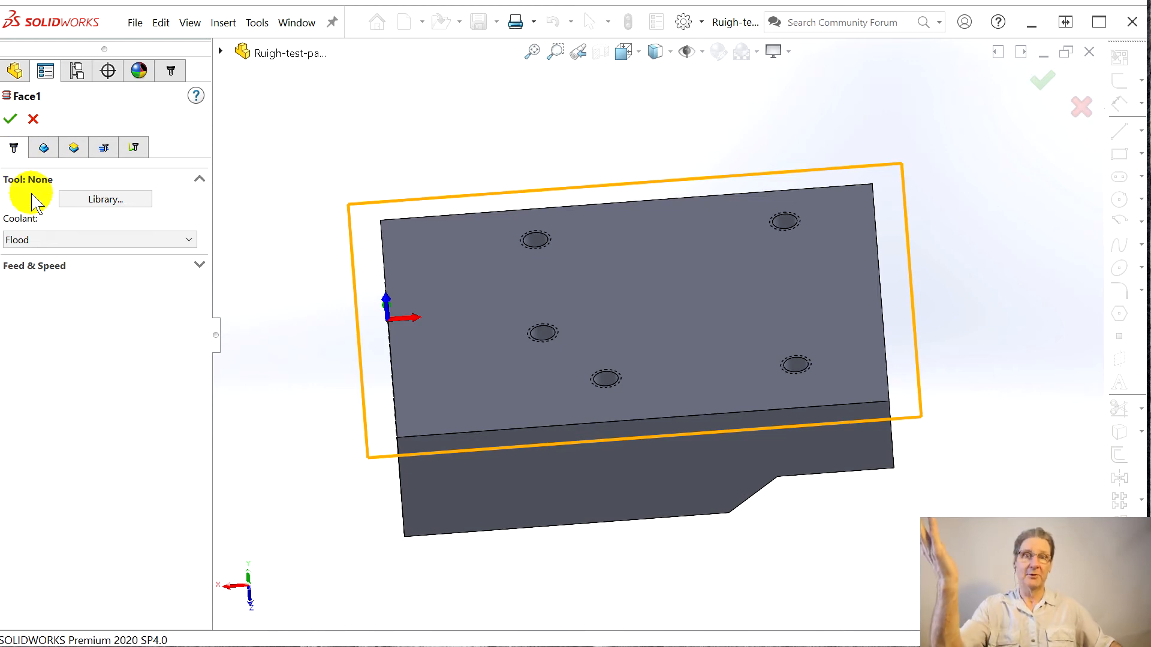
left_click(100, 200)
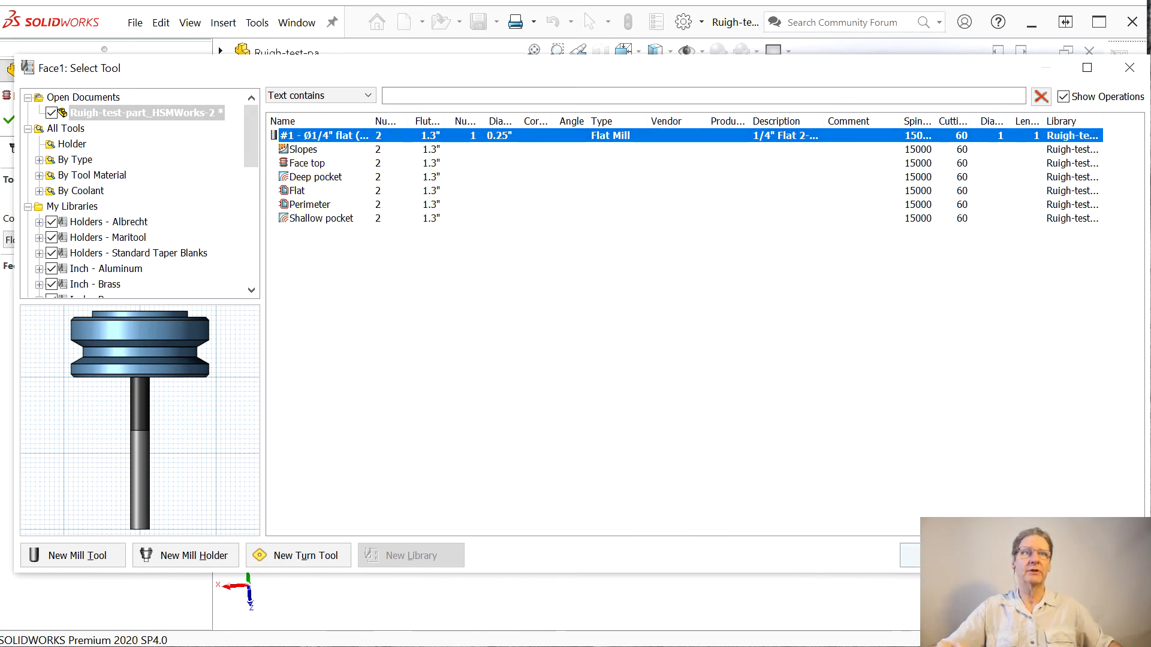
left_click(944, 555)
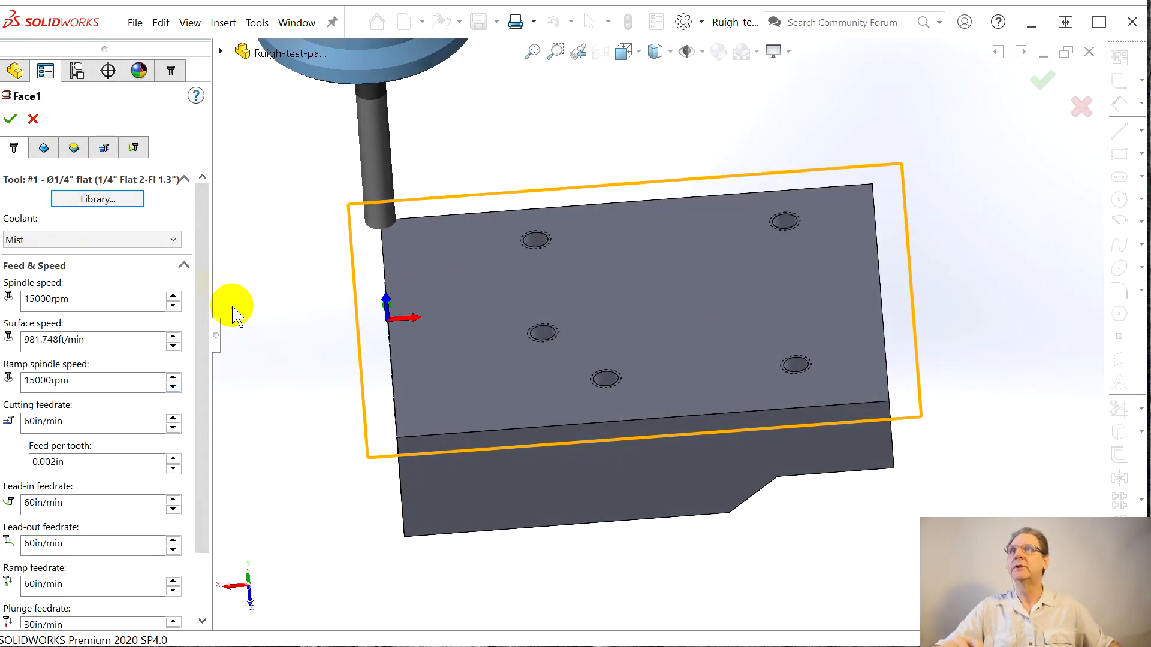
Step: Check the Face operation's geometry and heights, and set its passes' cutting direction to Climb
left_click(43, 148)
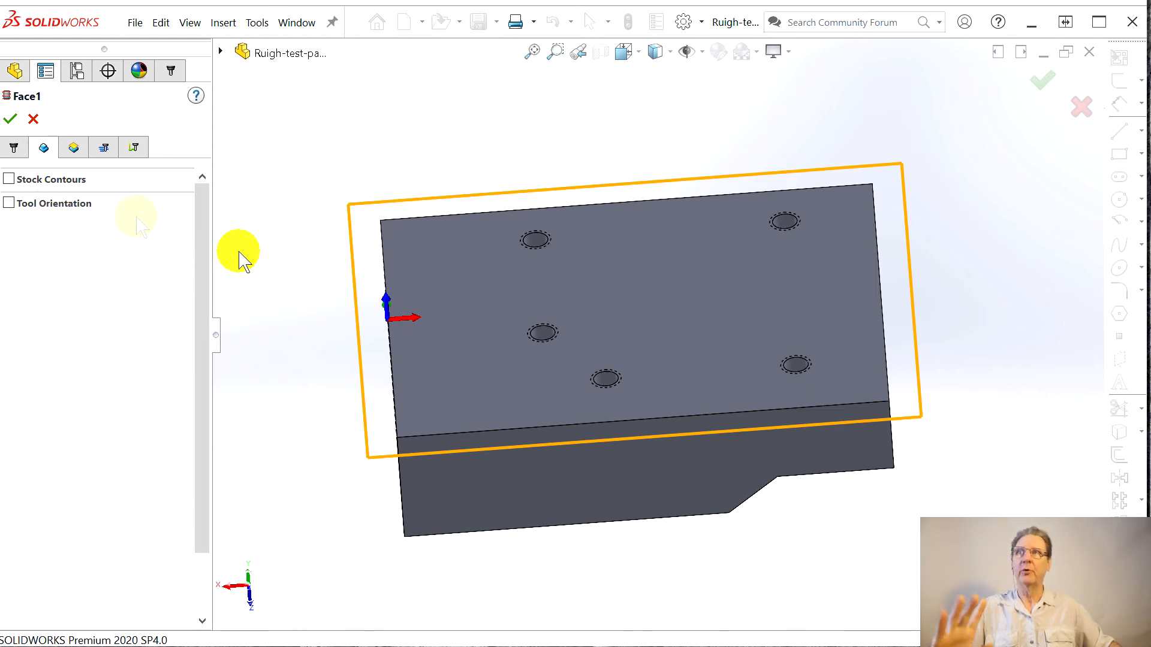
middle_click_drag(283, 418, 276, 384)
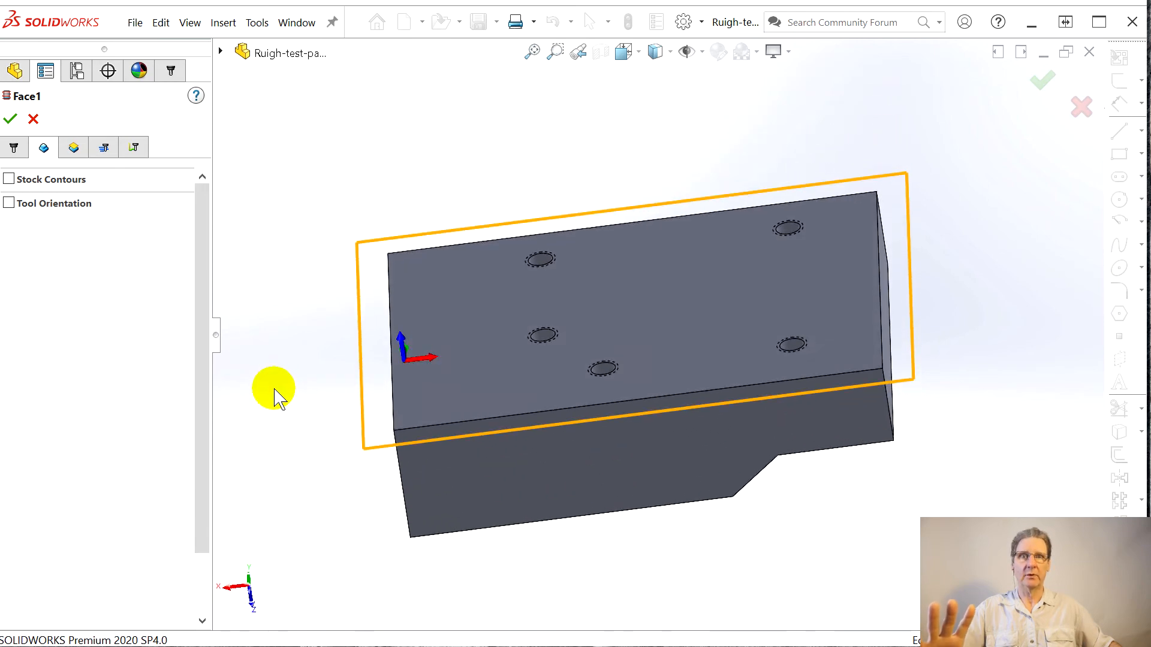
left_click(73, 147)
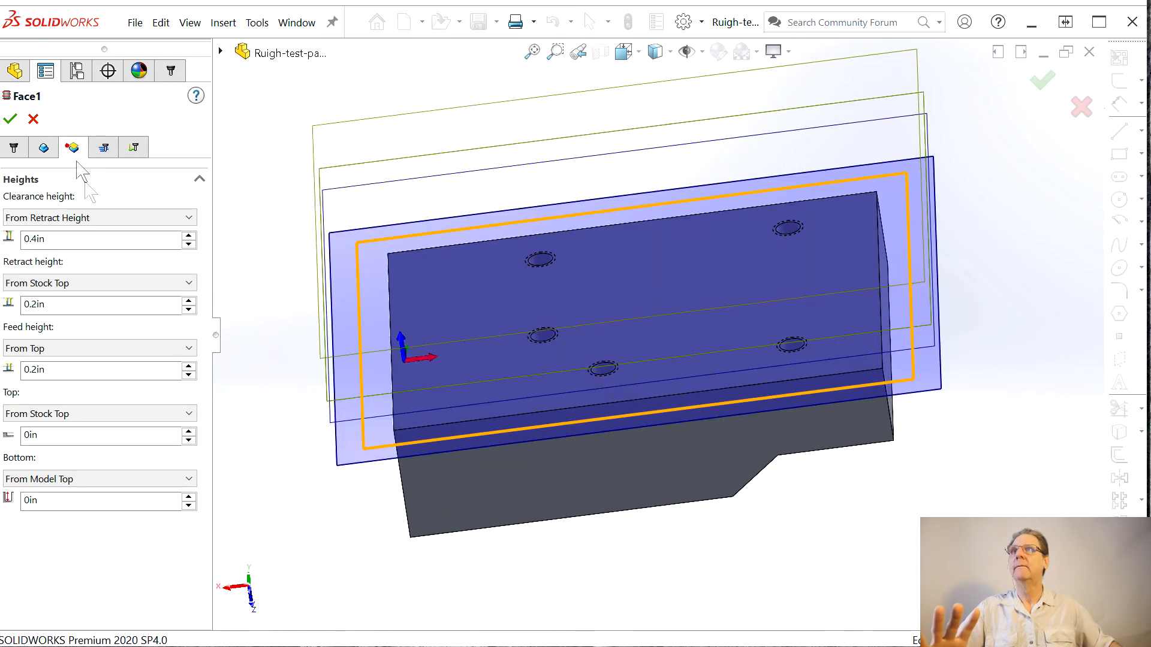
middle_click_drag(250, 406, 249, 351)
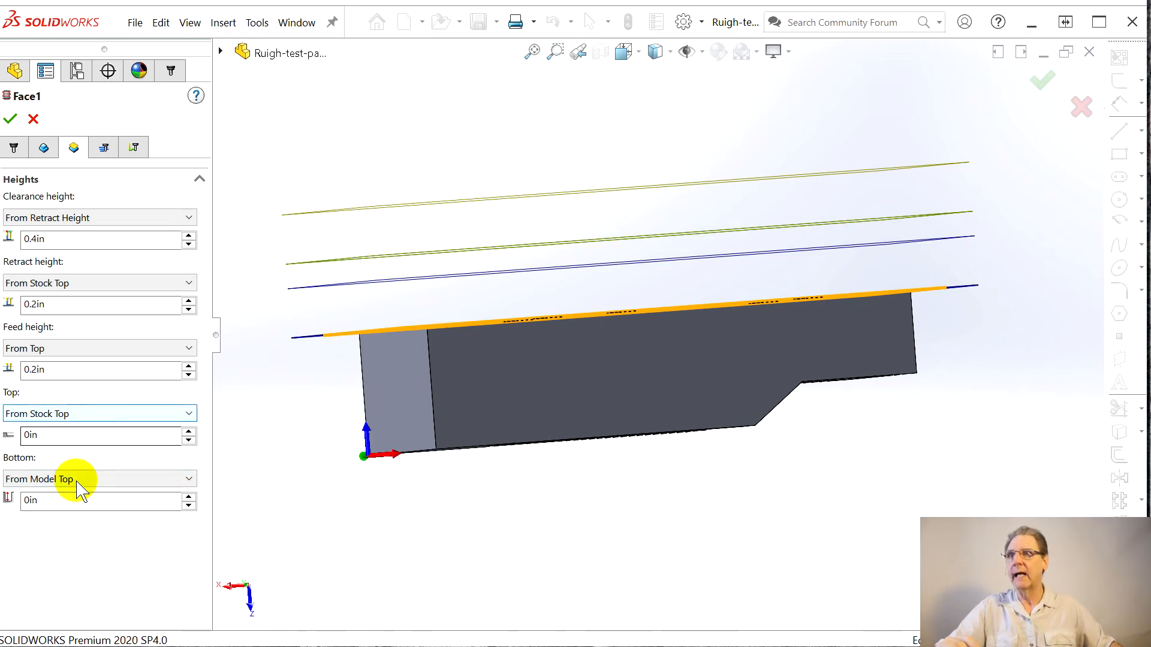
middle_click_drag(358, 446, 311, 471)
left_click(104, 148)
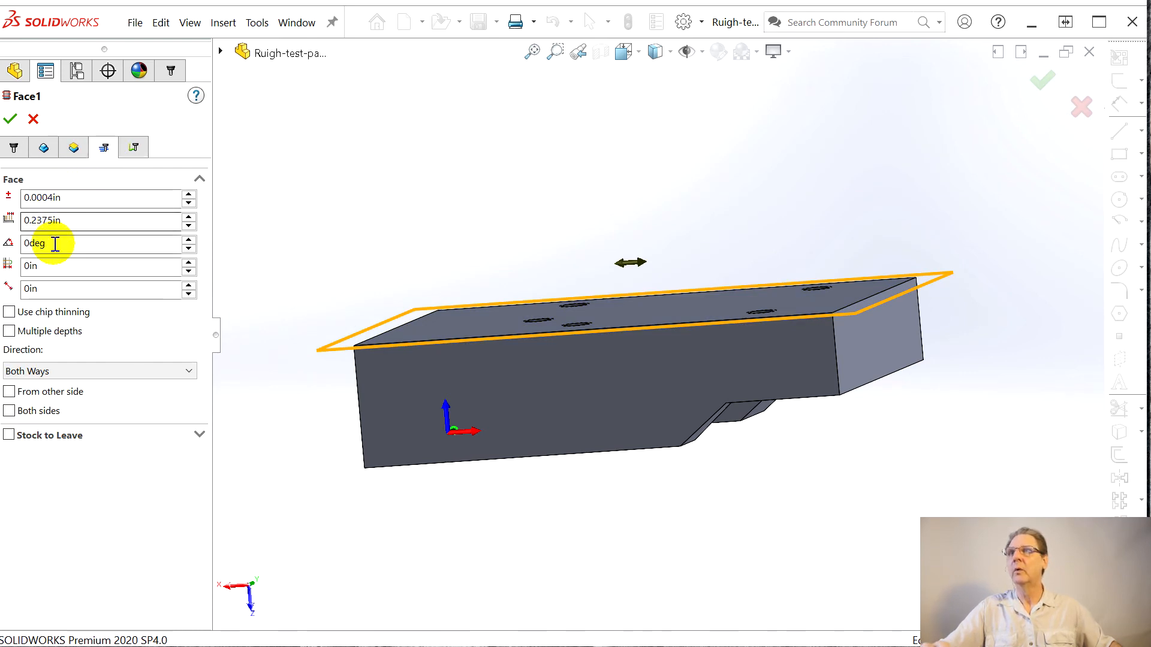
left_click(151, 373)
left_click(82, 401)
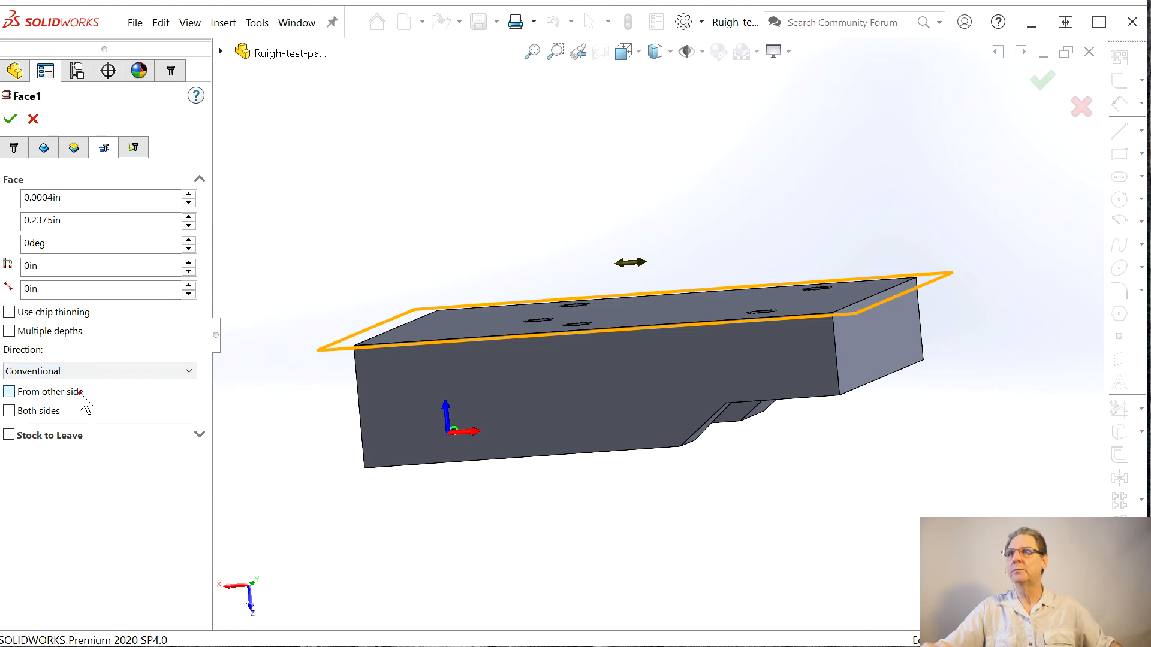
left_click(55, 372)
left_click(15, 384)
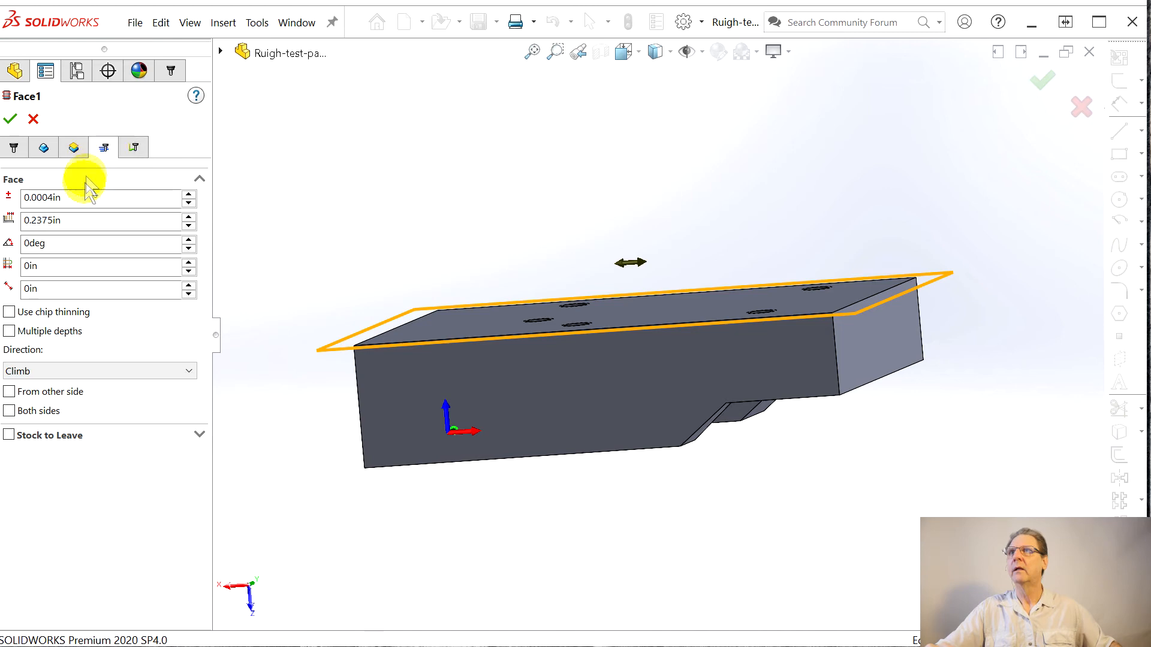
Step: Set the facing passes' stepover to 0.125in
mouse_move(52, 223)
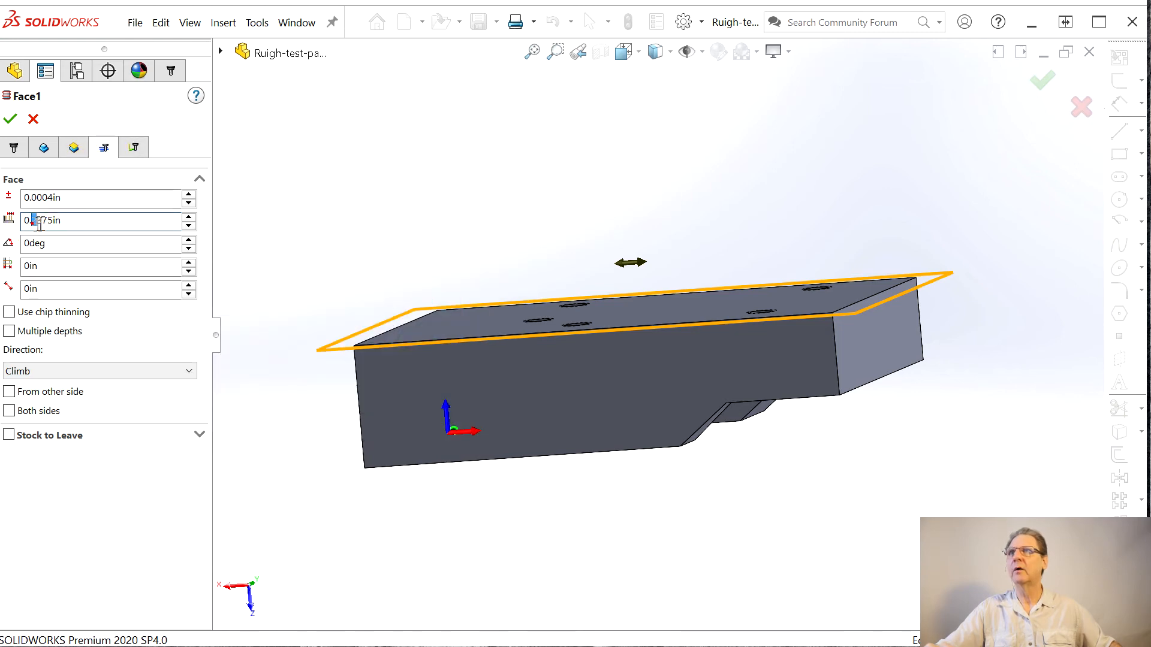
double_click(90, 223)
type("0.125")
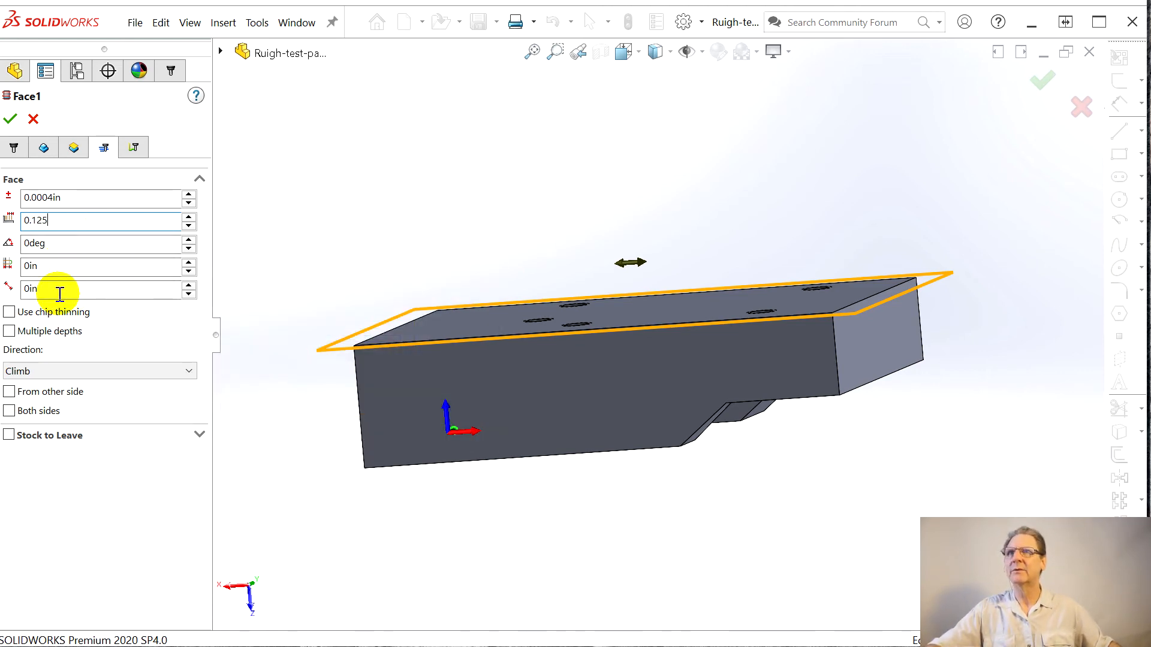
mouse_move(60, 293)
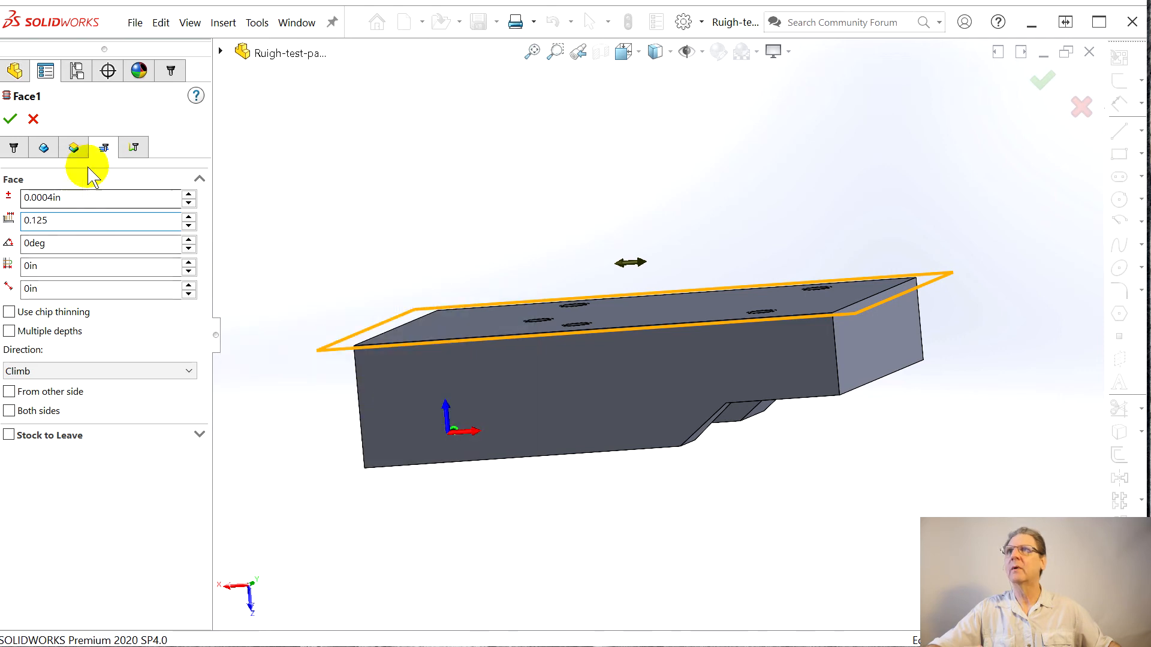
Step: Enable multiple depths with a 0.1in stepdown for the facing passes and accept the operation
left_click(74, 148)
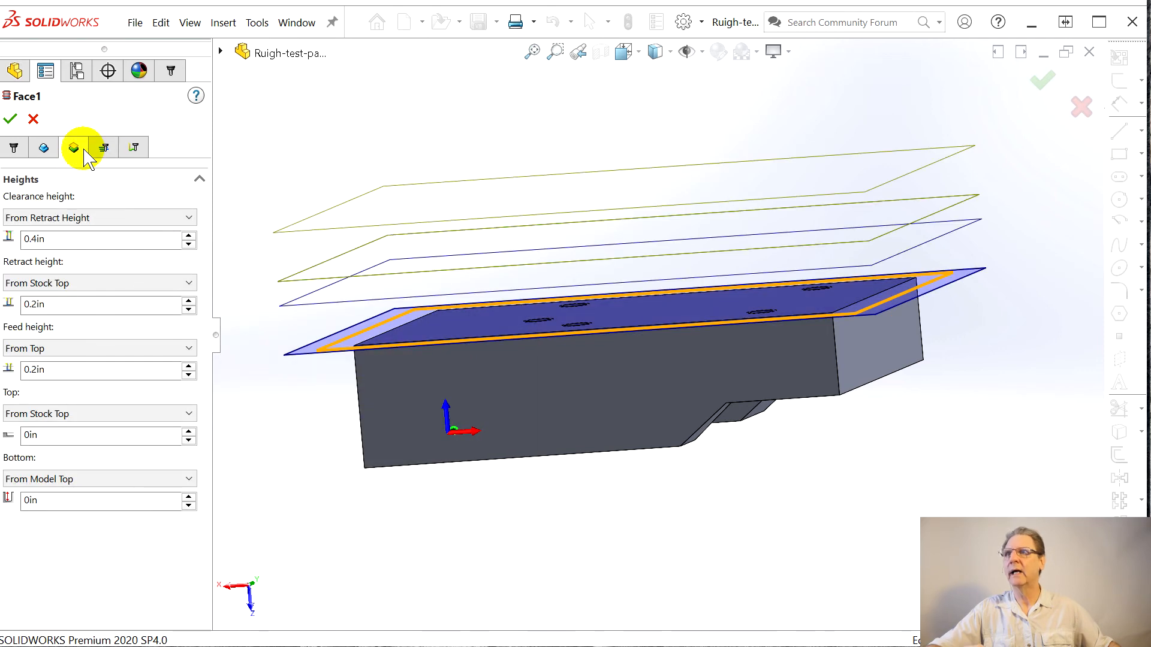
left_click(45, 149)
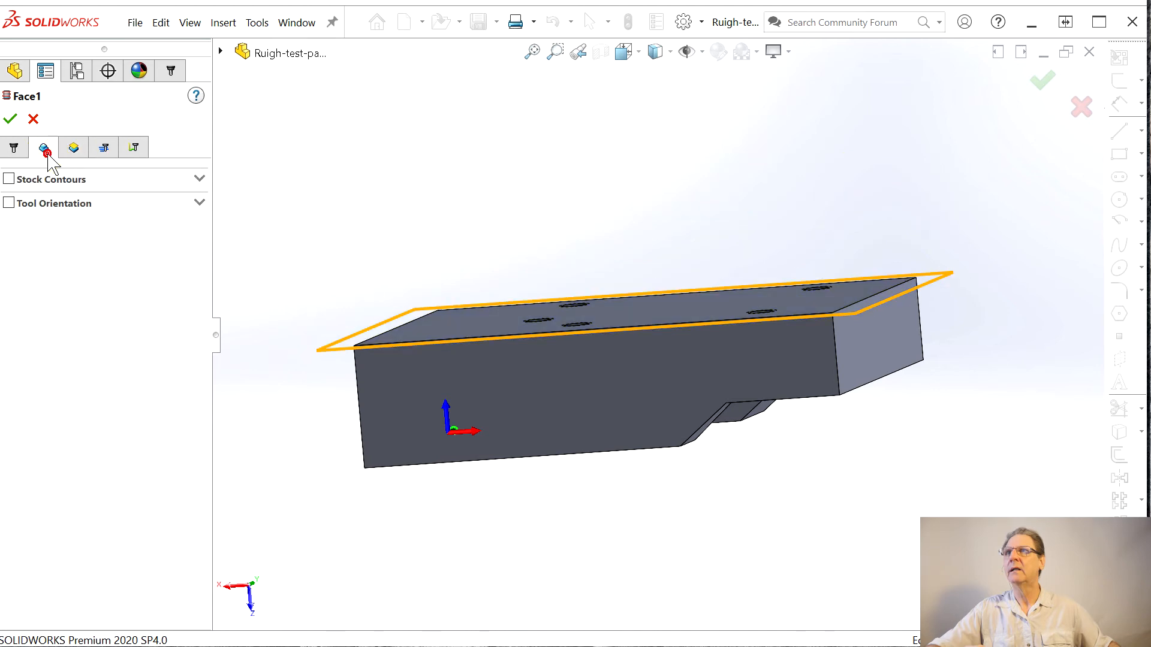
left_click(103, 148)
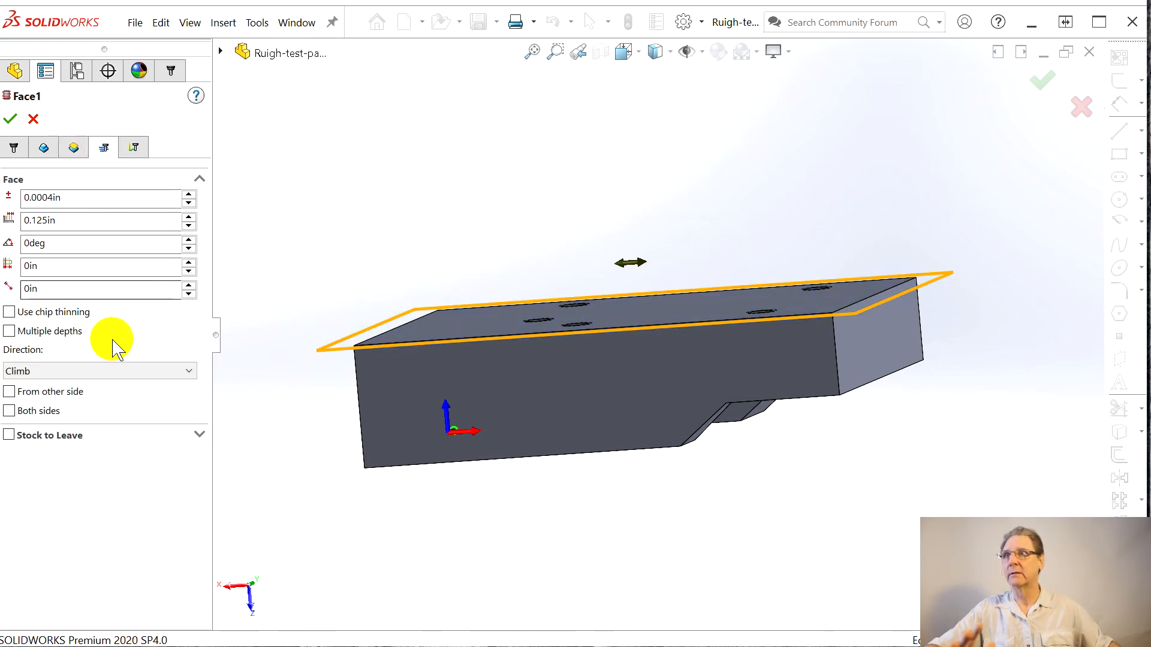
left_click(9, 332)
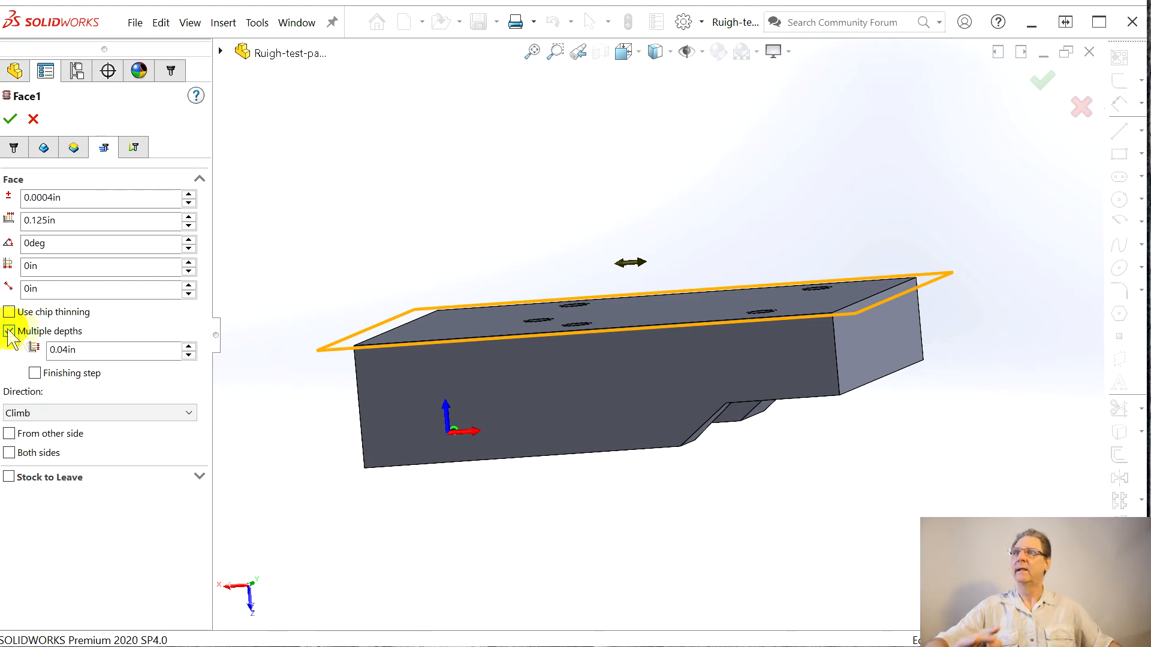
double_click(60, 354)
type("0.1")
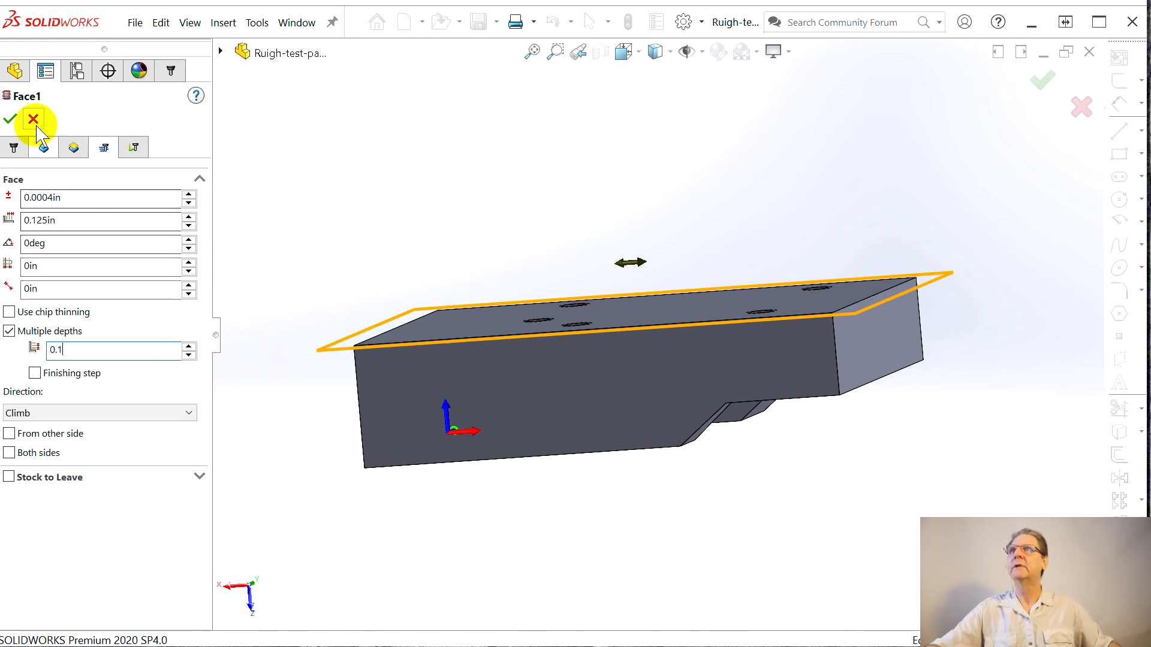
left_click(9, 118)
middle_click_drag(353, 263, 366, 239)
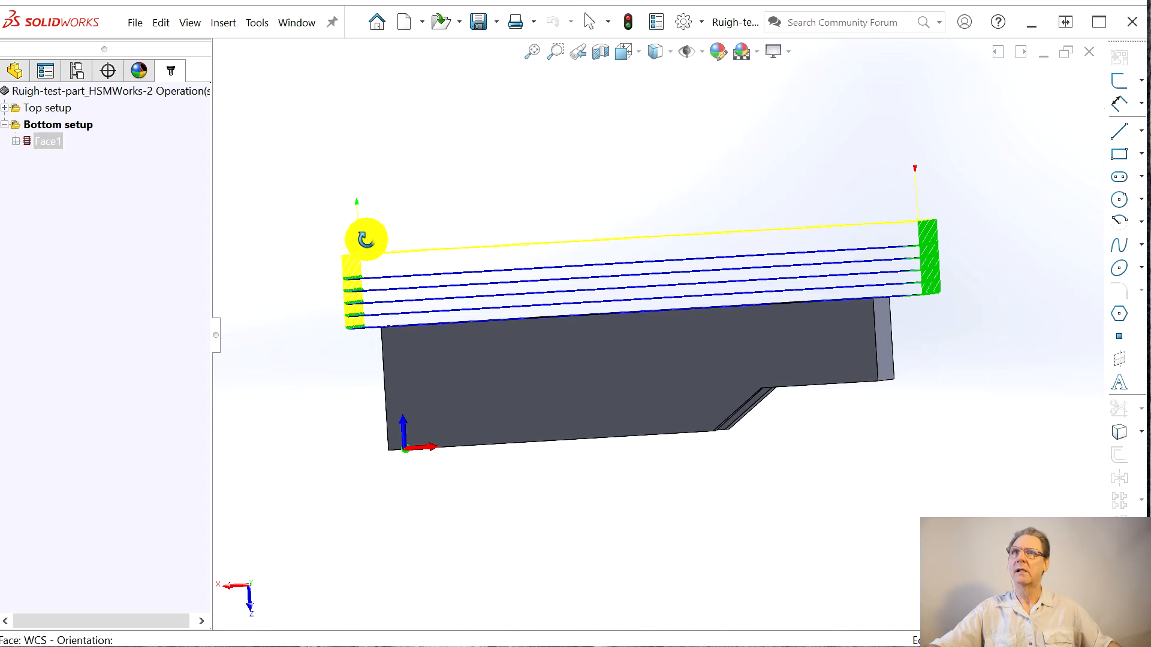
Step: Rename the facing operation as Face bottom and reopen it for editing at its heights settings
left_click(48, 143)
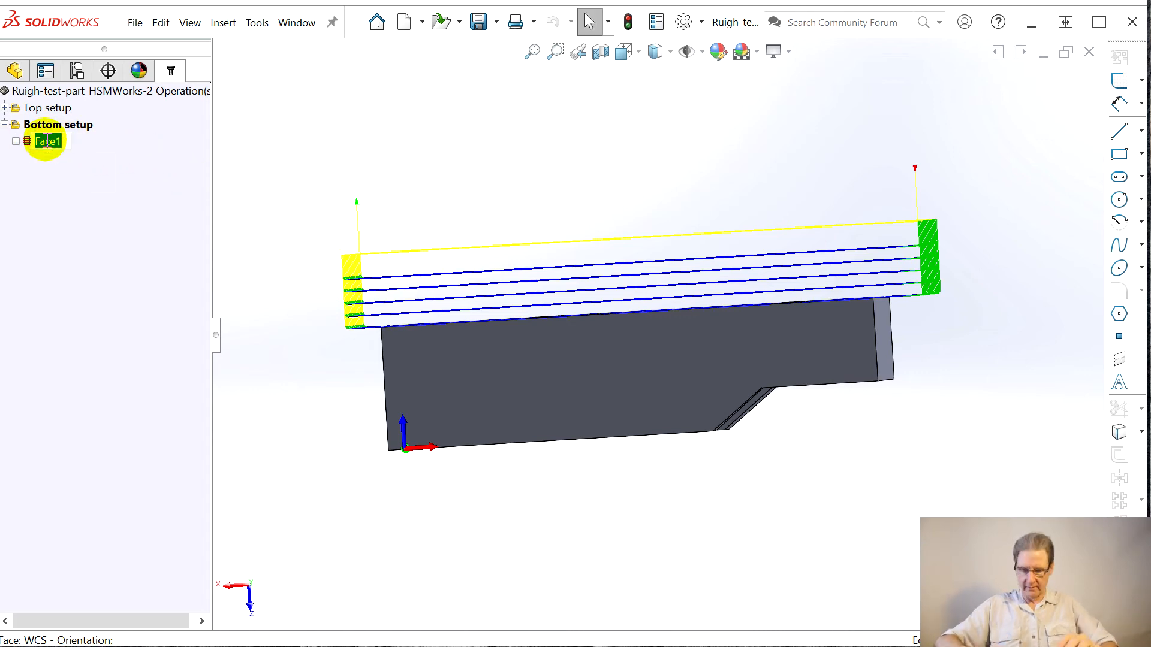
type("Face bottom")
key("Return")
right_click(47, 144)
left_click(50, 145)
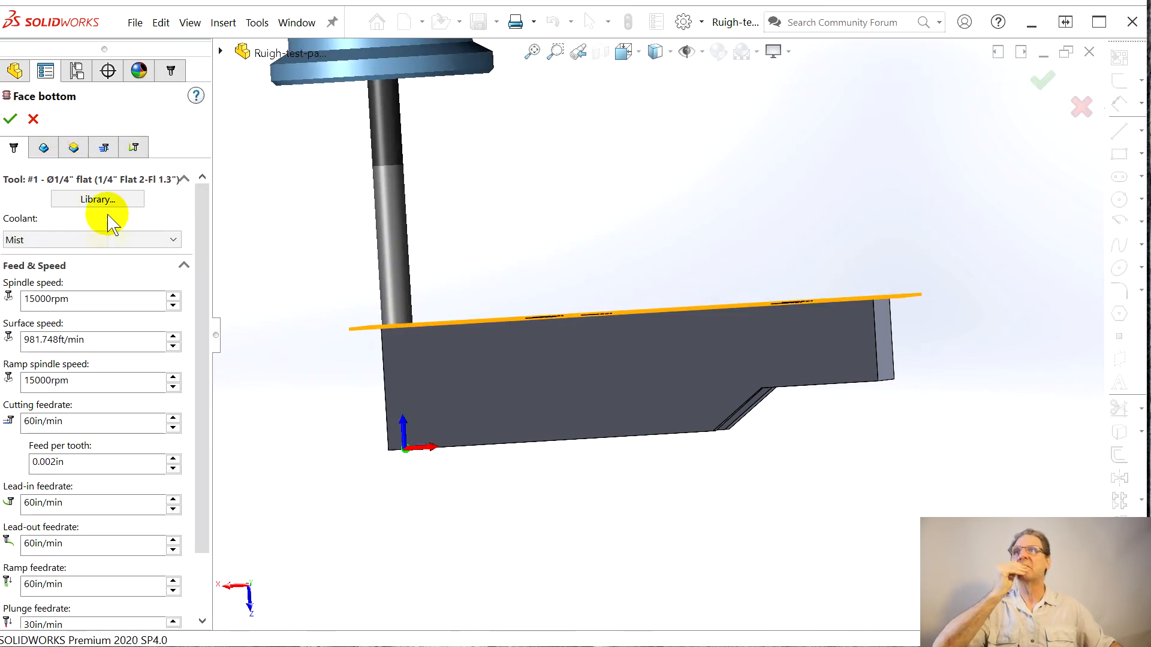
left_click(43, 148)
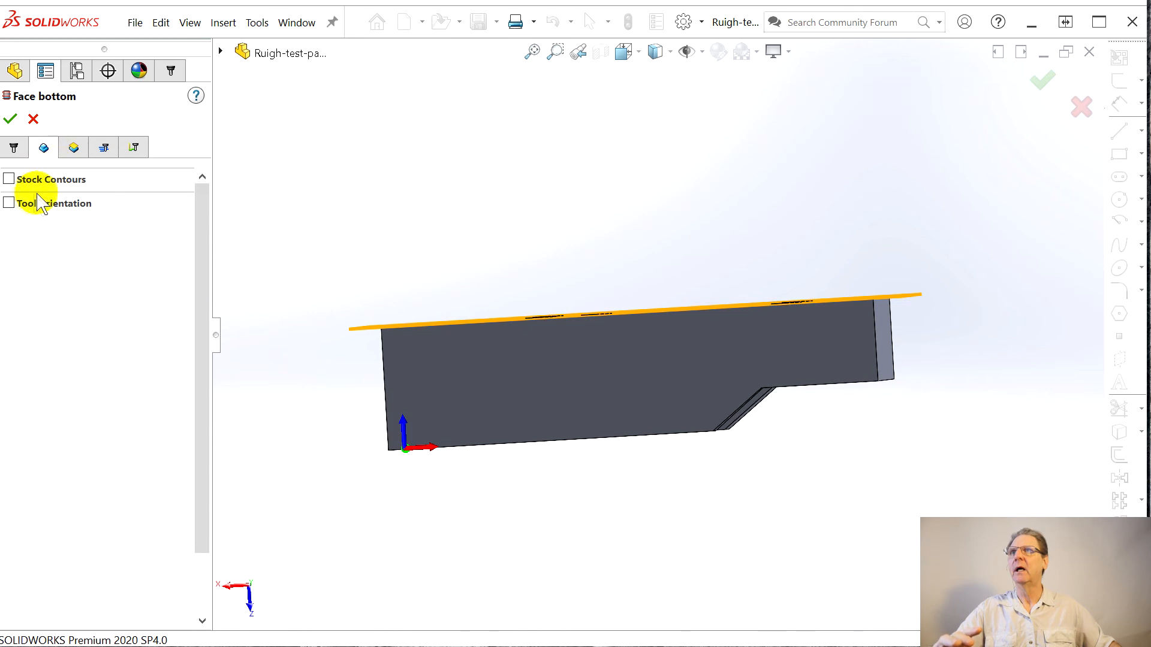
left_click(73, 148)
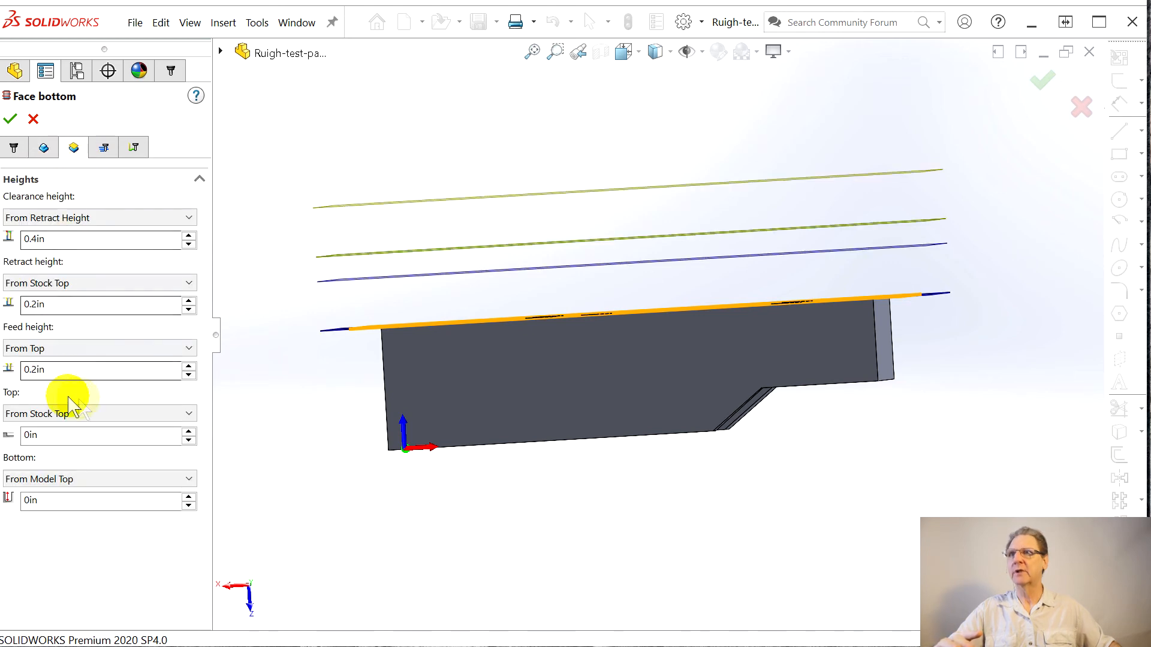
Step: Try offsets of -1in and 1in from the stock top for the facing operation's top height
left_click(23, 436)
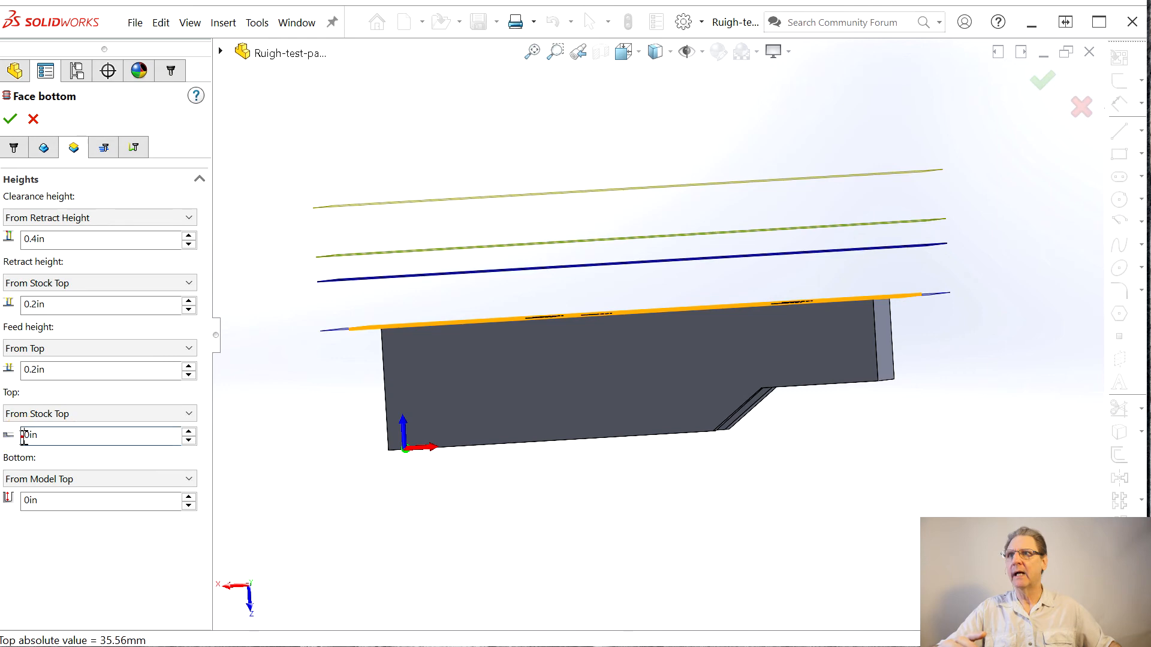
left_click(189, 441)
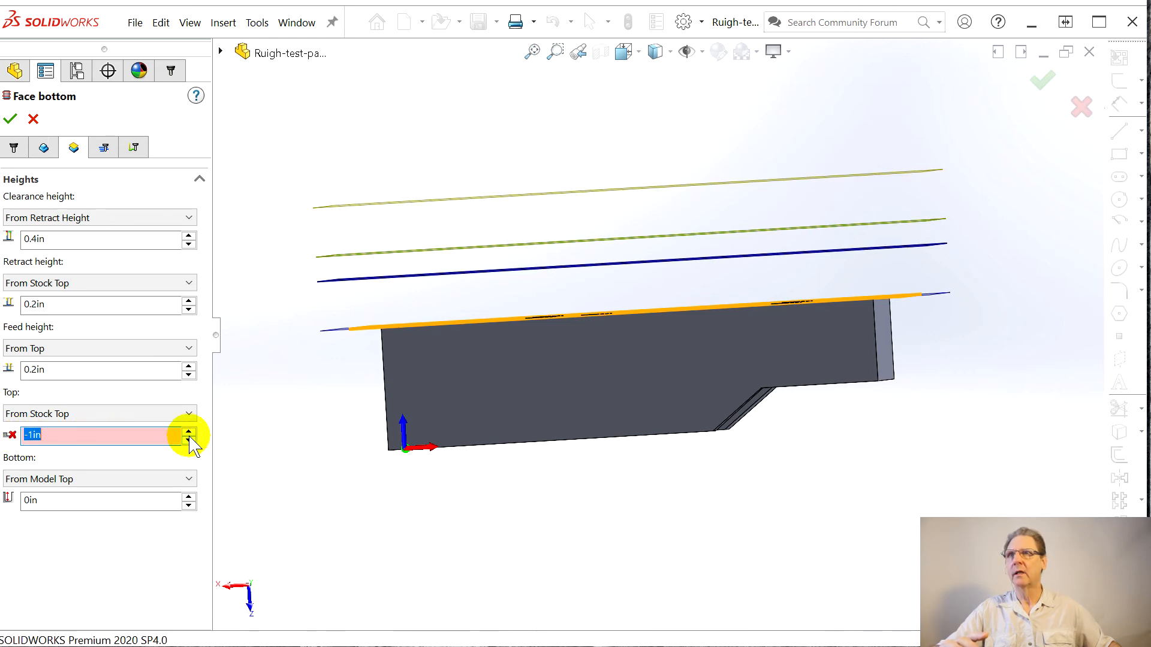
left_click(190, 432)
left_click(189, 432)
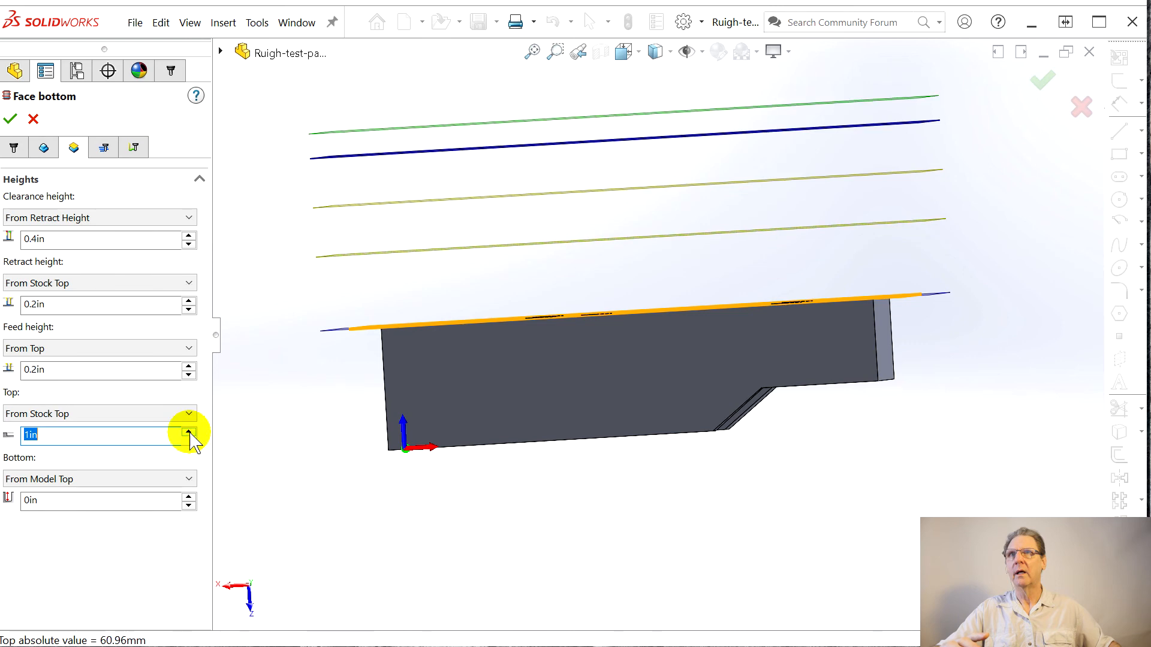
left_click(190, 441)
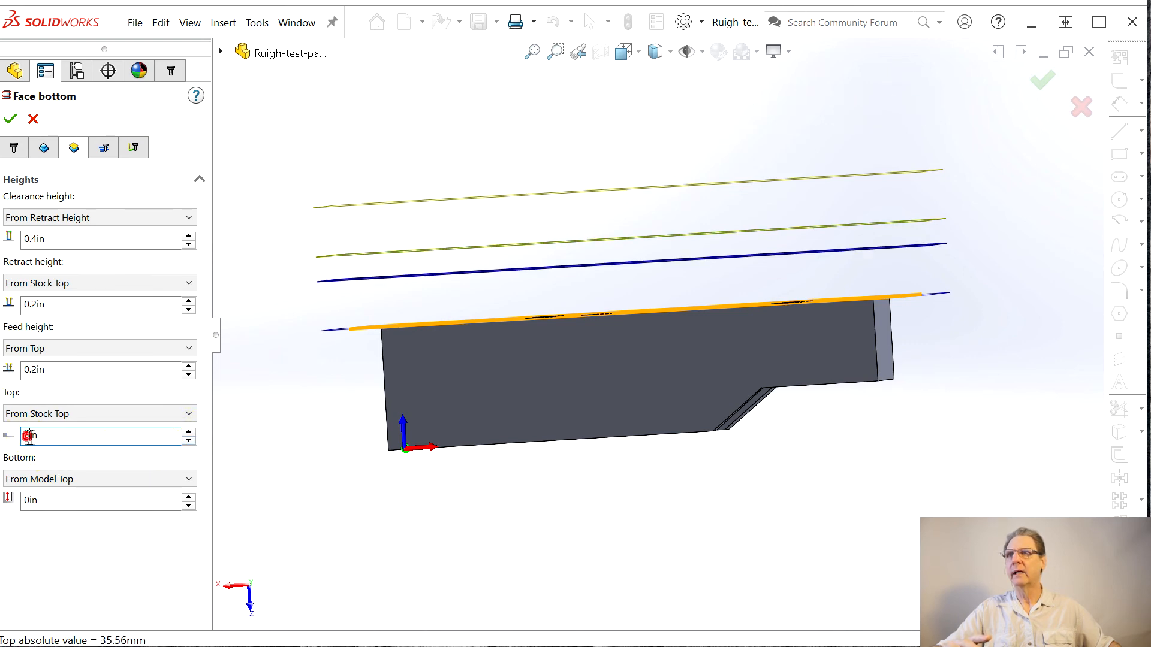
Step: Set the facing operation's top offset from the stock top to -0.1in and accept the change
left_click(30, 438)
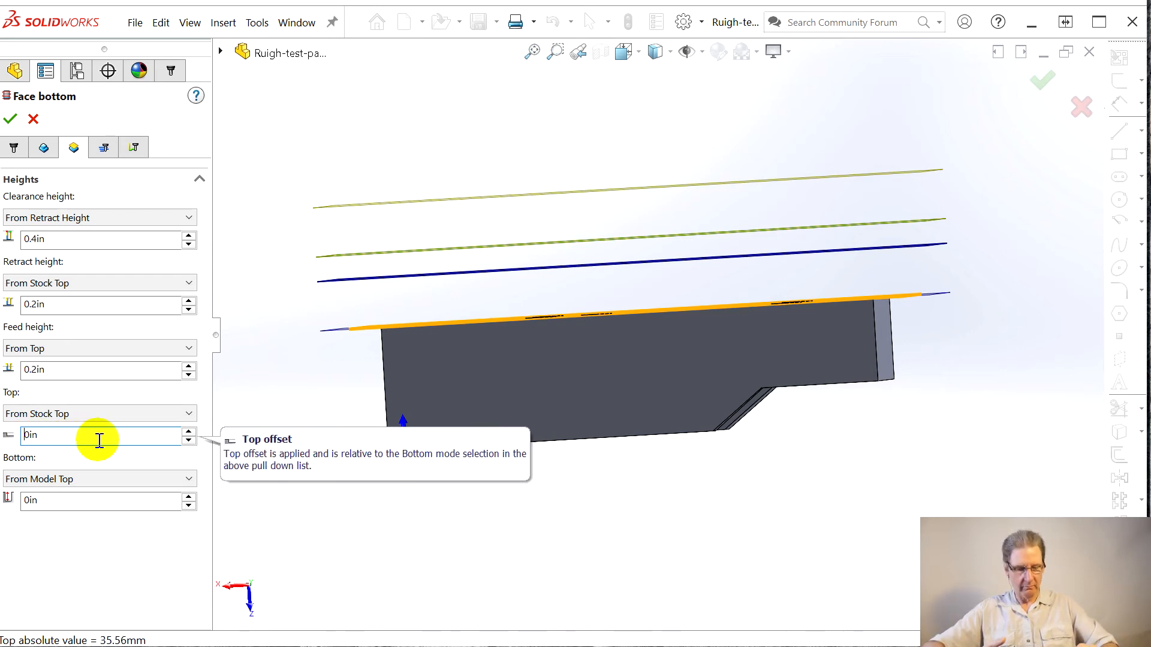
type("-0")
type(".1")
key("Return")
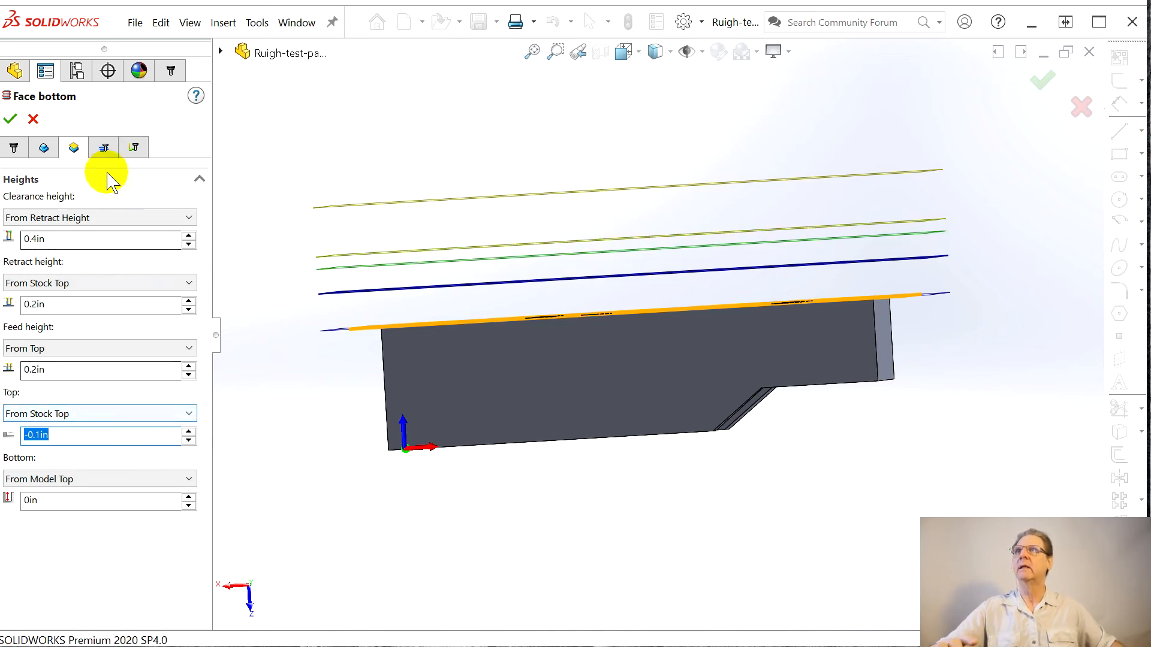
left_click(10, 119)
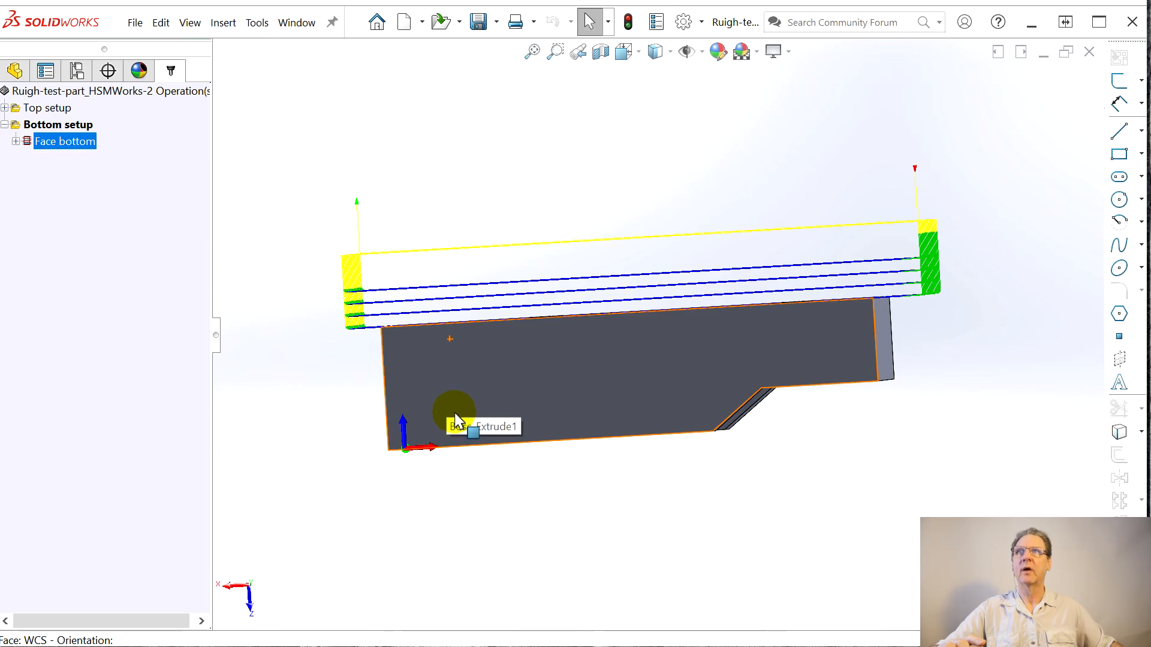
Step: Open the Bottom setup job to review its fixed-size stock settings, and close it without changes
middle_click_drag(504, 466, 319, 322)
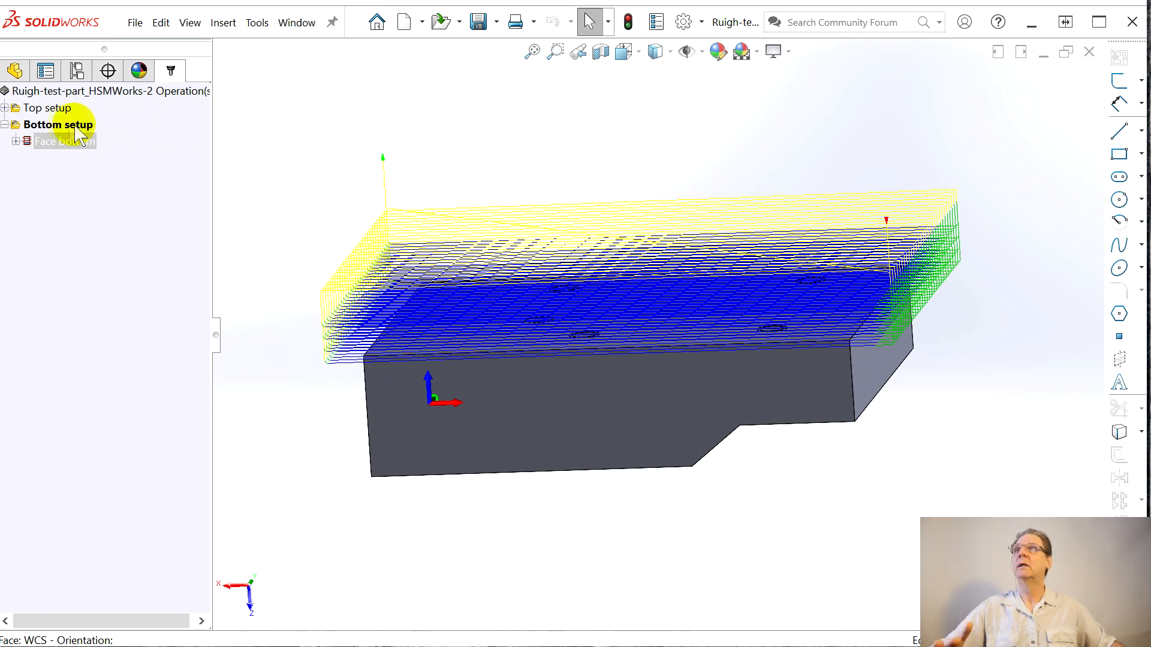
left_click(13, 126)
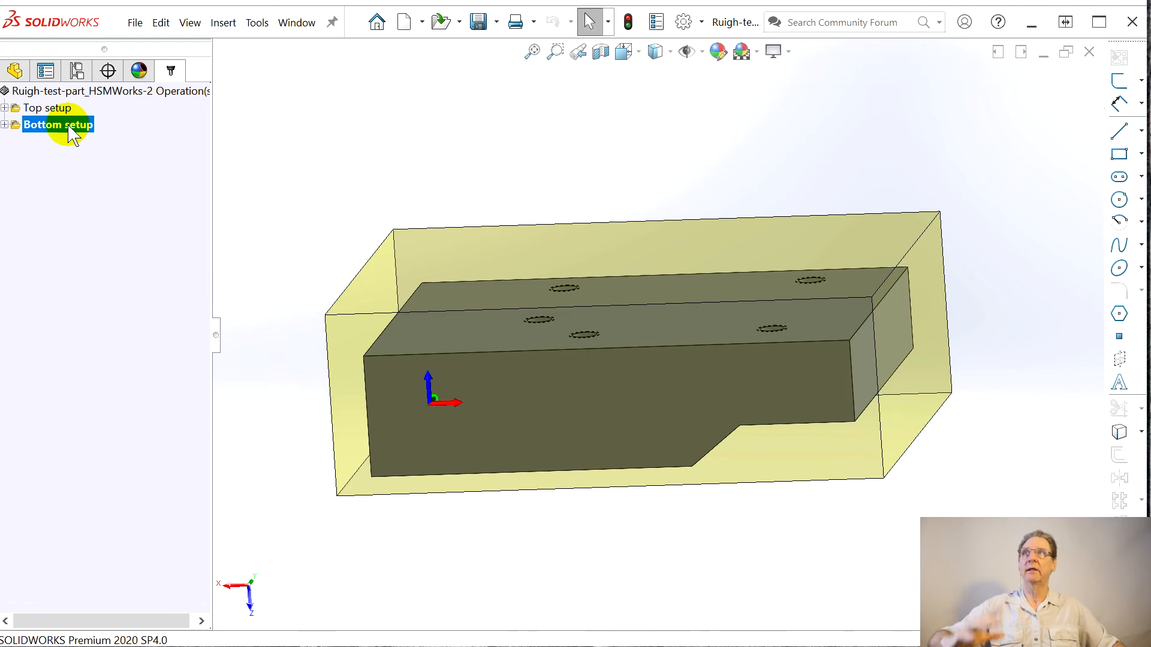
right_click(40, 132)
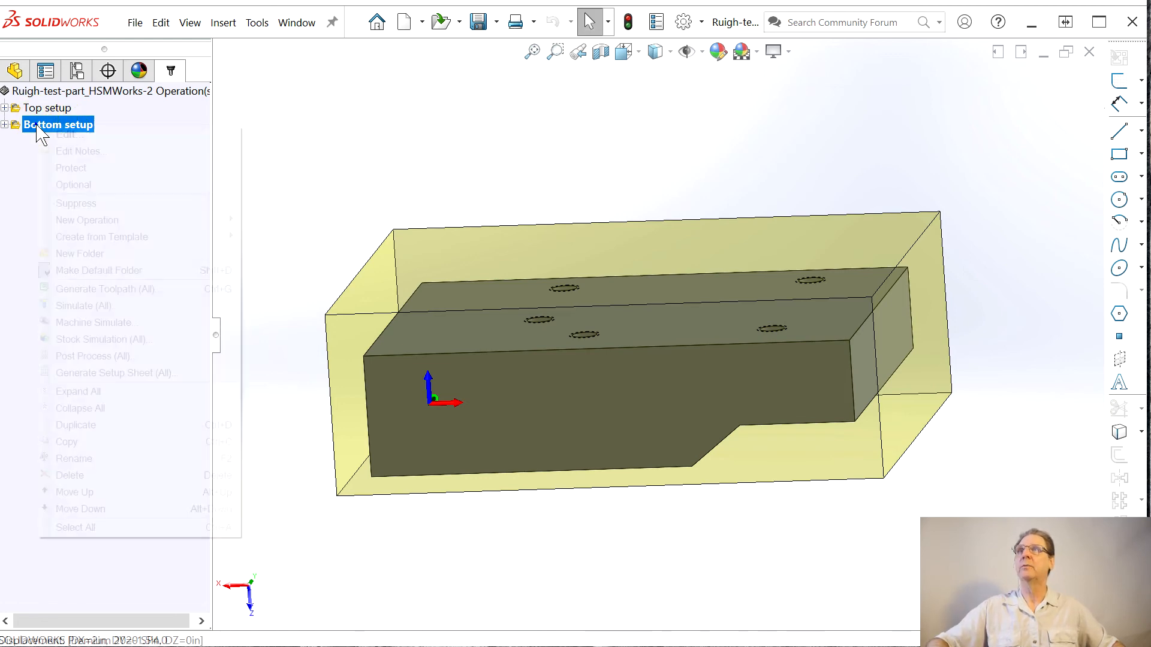
left_click(41, 134)
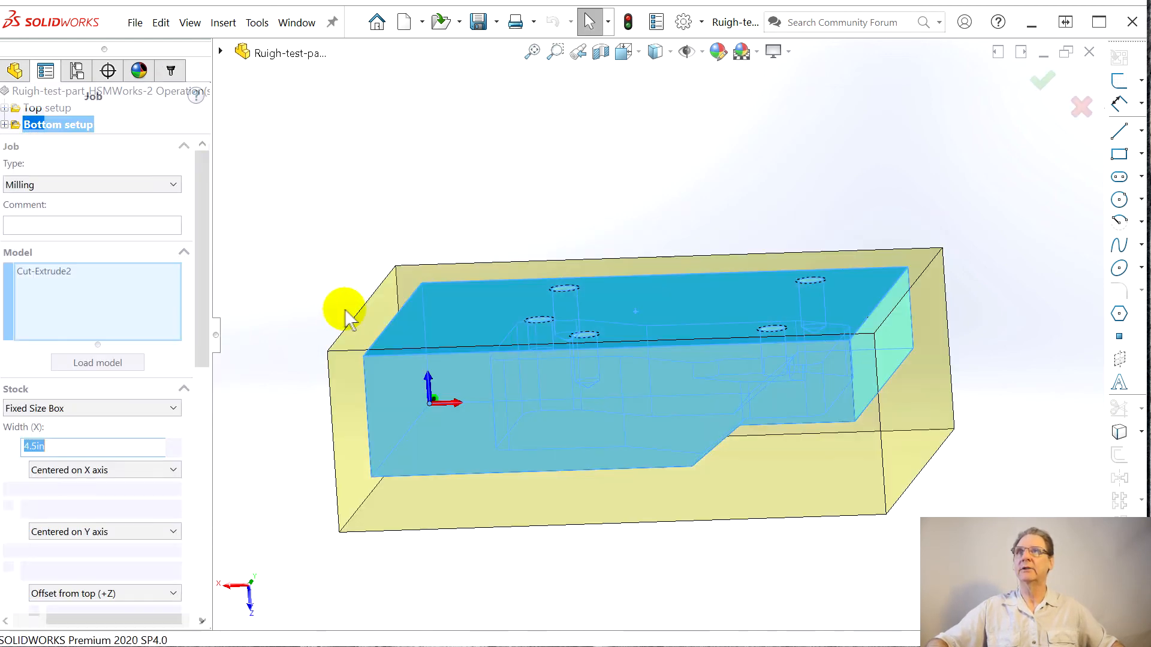
left_click_drag(207, 333, 200, 409)
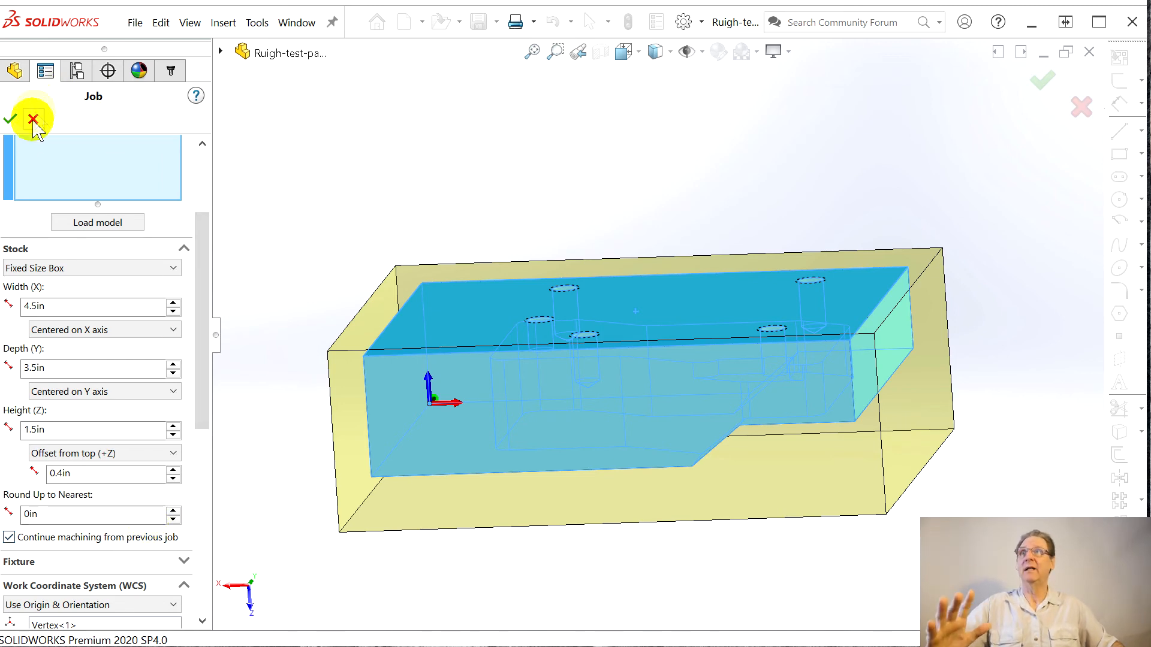
left_click(34, 119)
Step: Start a stock simulation covering both the Top setup and Bottom setup jobs together
left_click(42, 107)
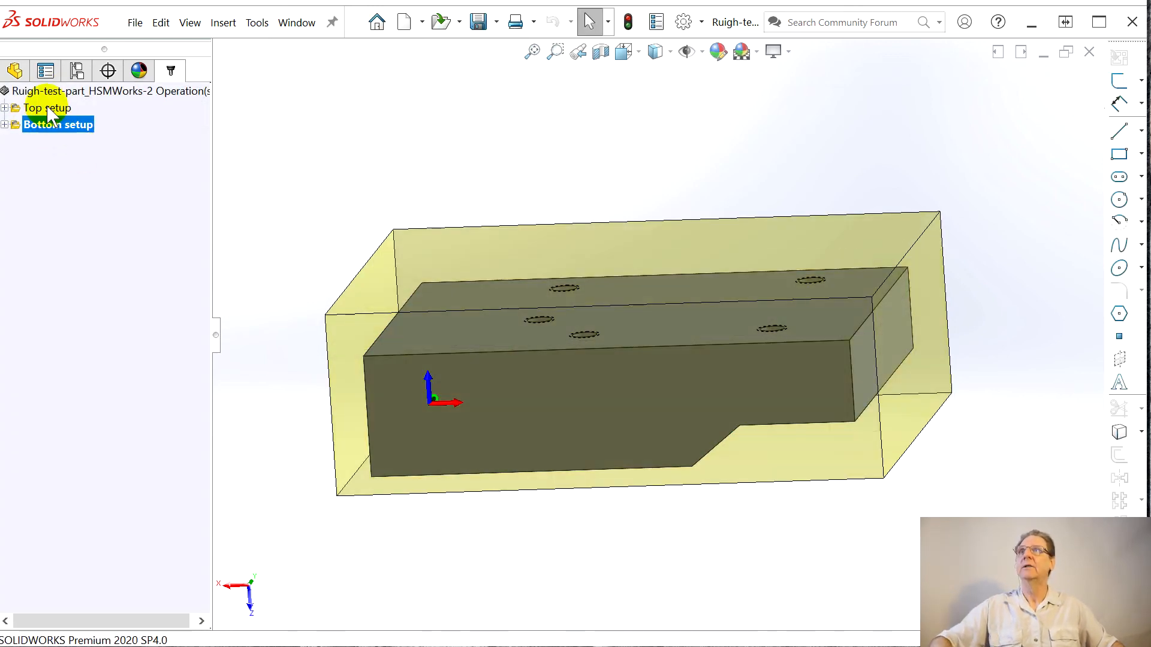
left_click(47, 91)
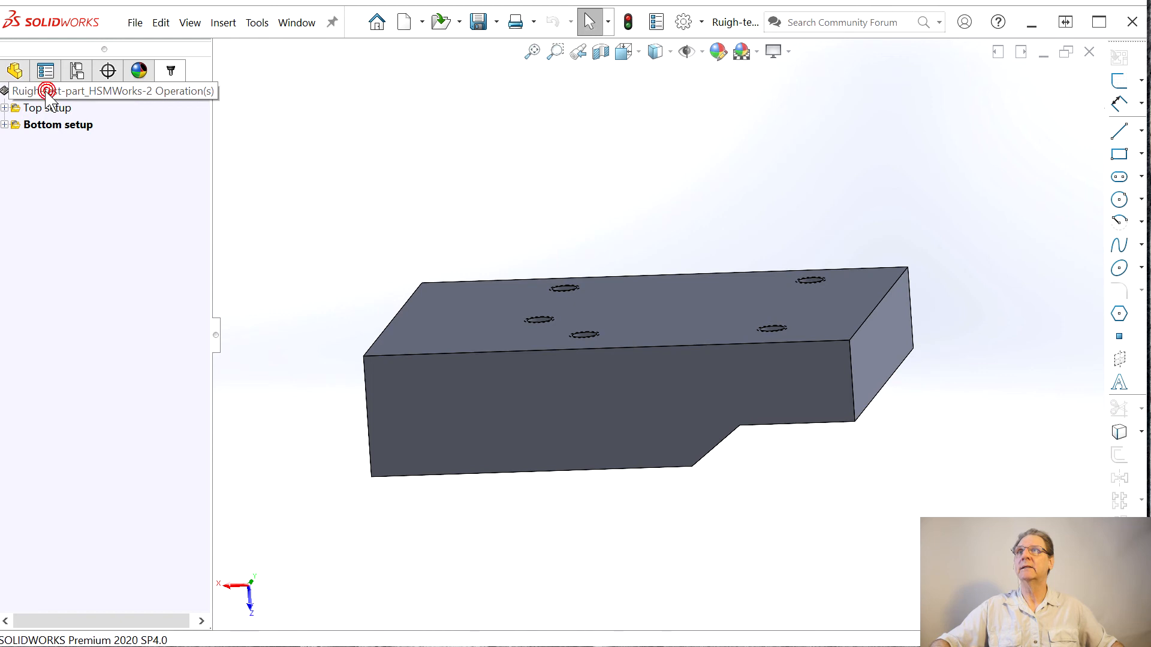
right_click(48, 92)
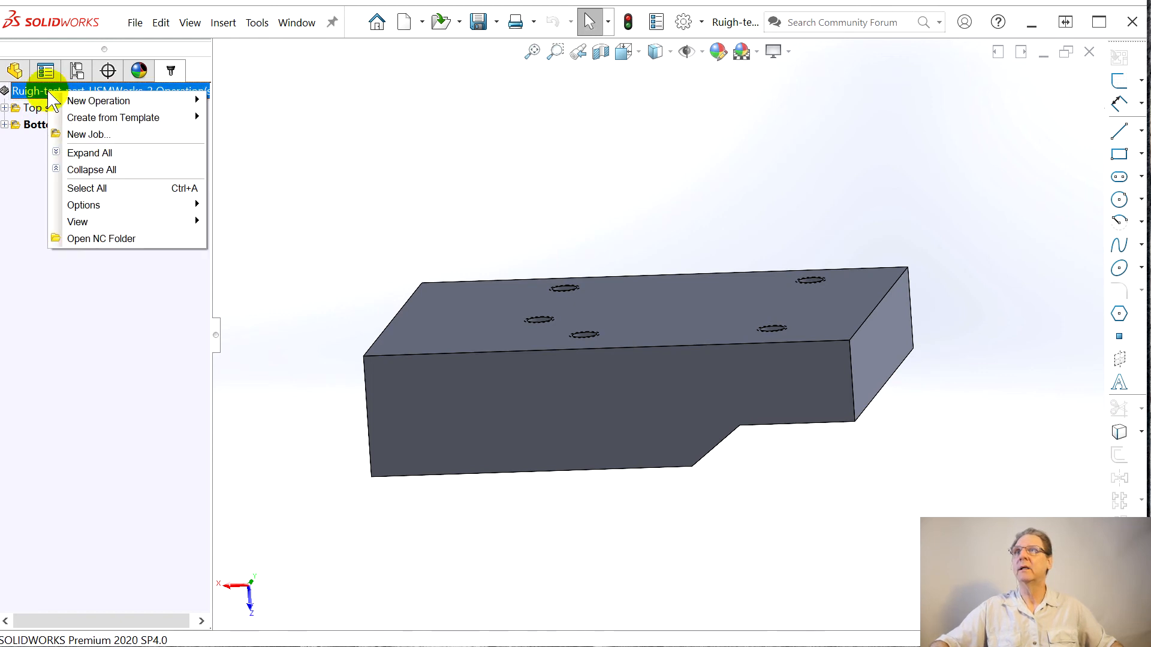
left_click(42, 107)
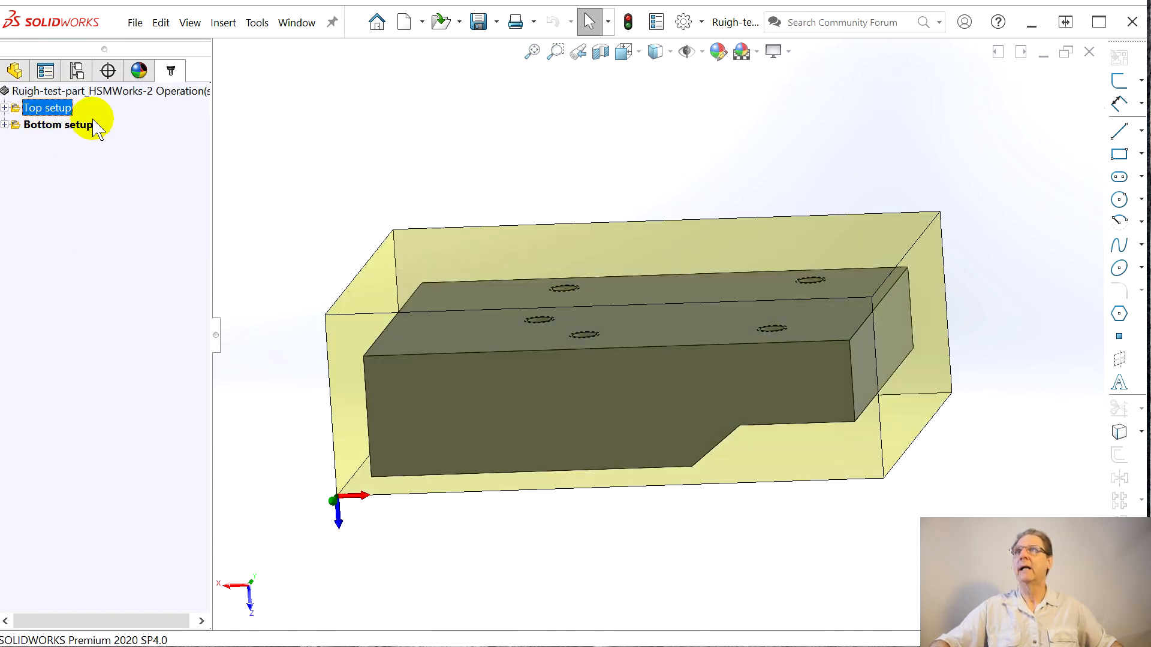
left_click(45, 126)
left_click(51, 109)
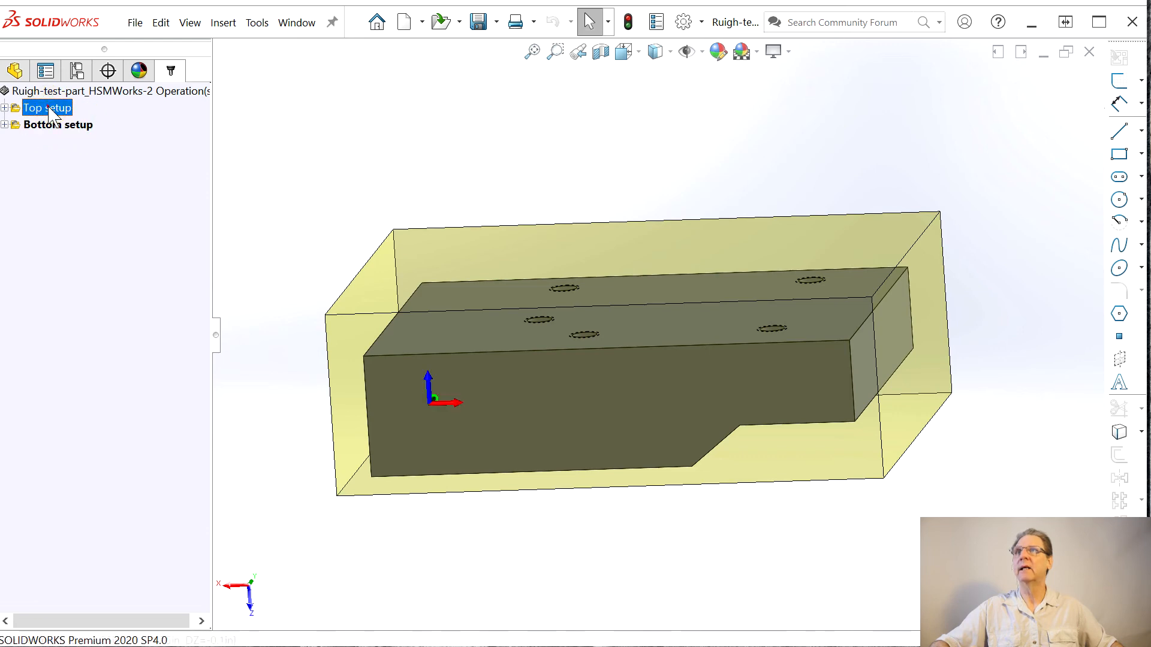
left_click(45, 126, "ctrl")
right_click(50, 124)
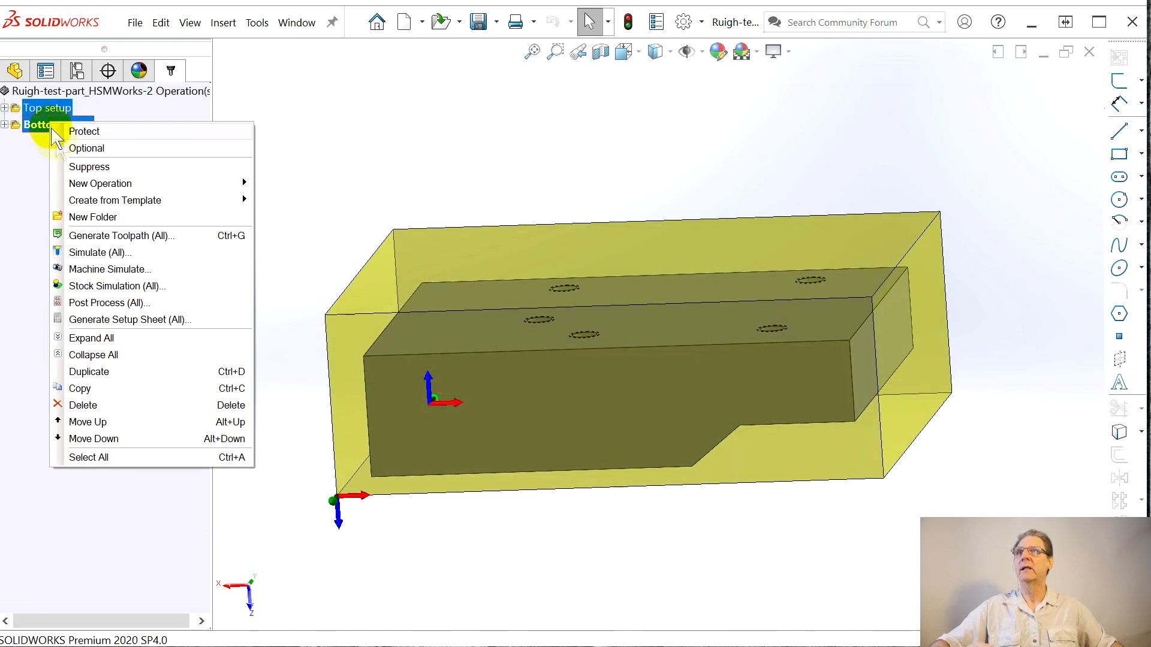
left_click(150, 287)
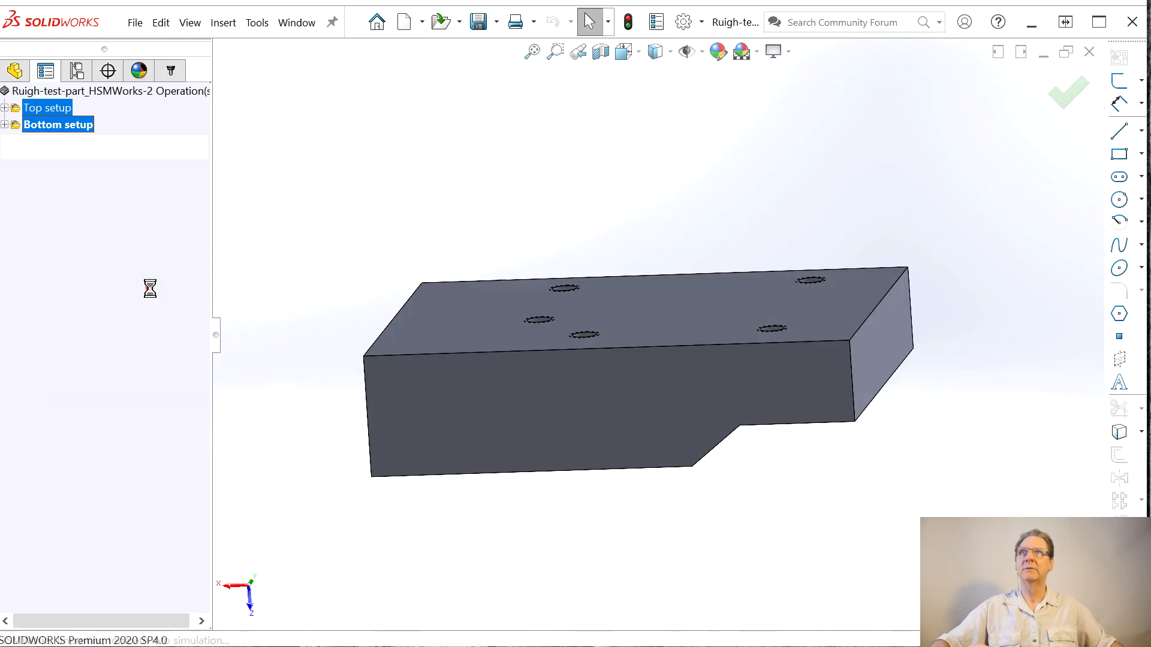
Step: Pause the stock simulation and advance it one operation at a time from Face top through the remaining top-side operations
scroll(640, 421, "up", 4)
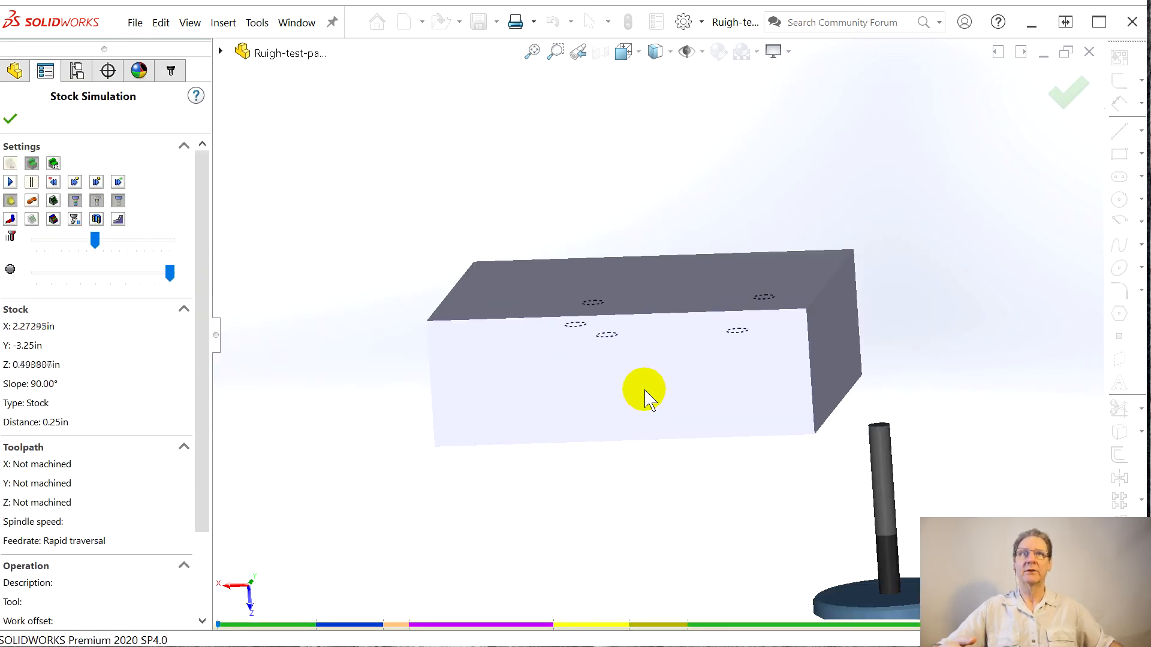
middle_click_drag(658, 420, 629, 451)
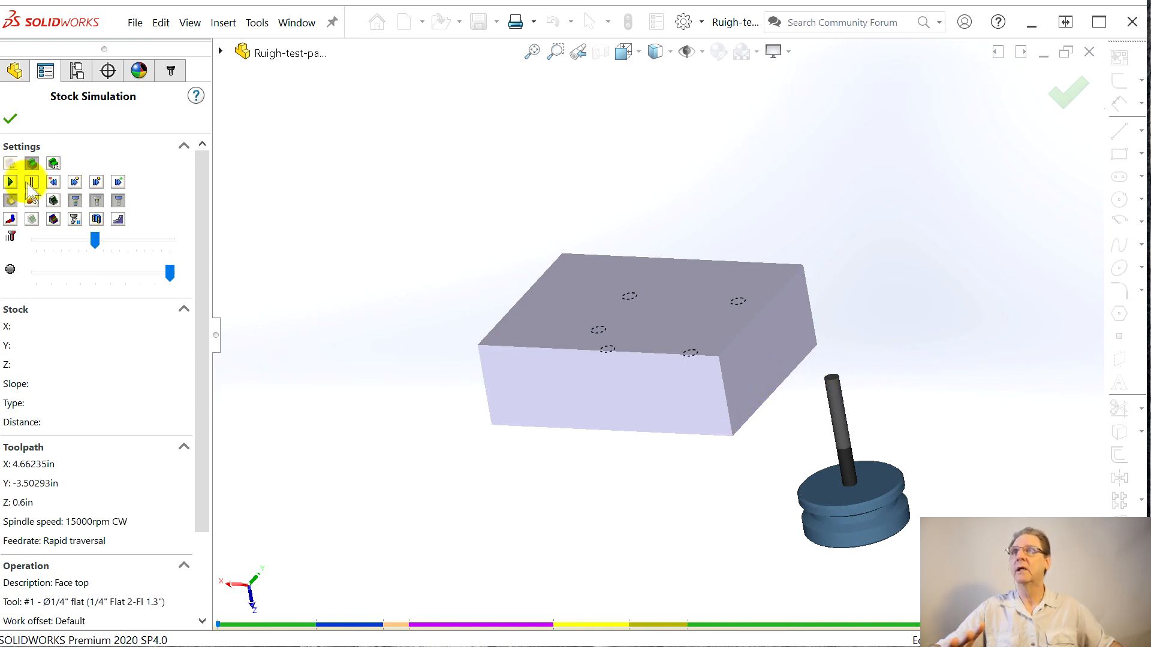
left_click(31, 182)
left_click(97, 183)
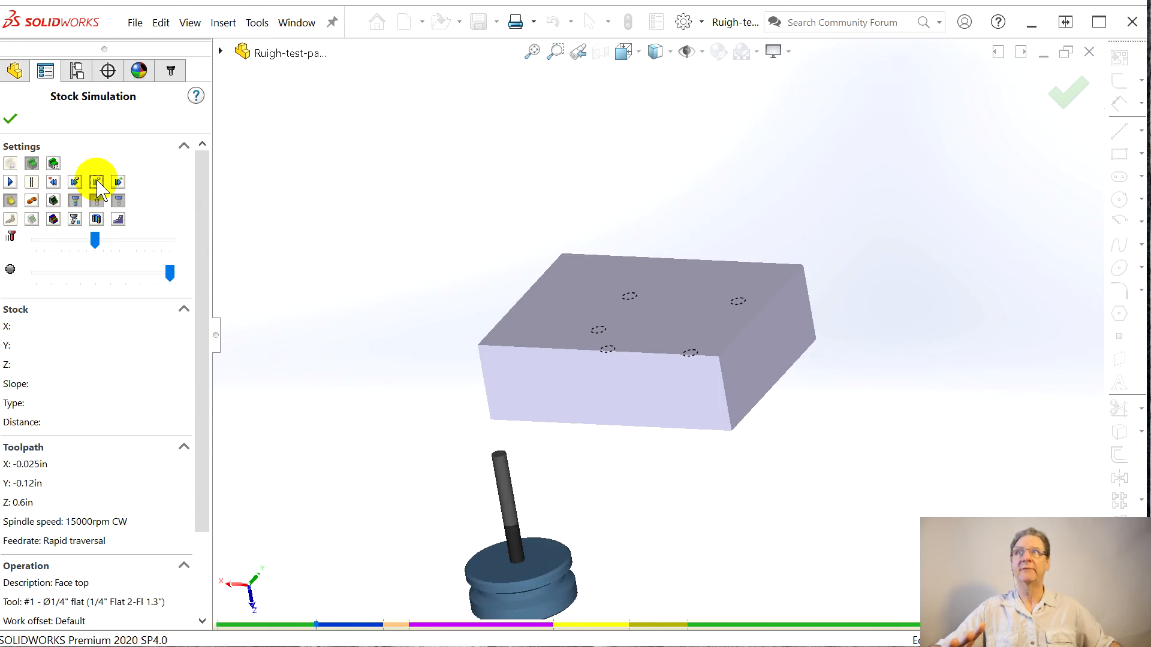
middle_click_drag(637, 316, 605, 180)
left_click(99, 183)
left_click(97, 182)
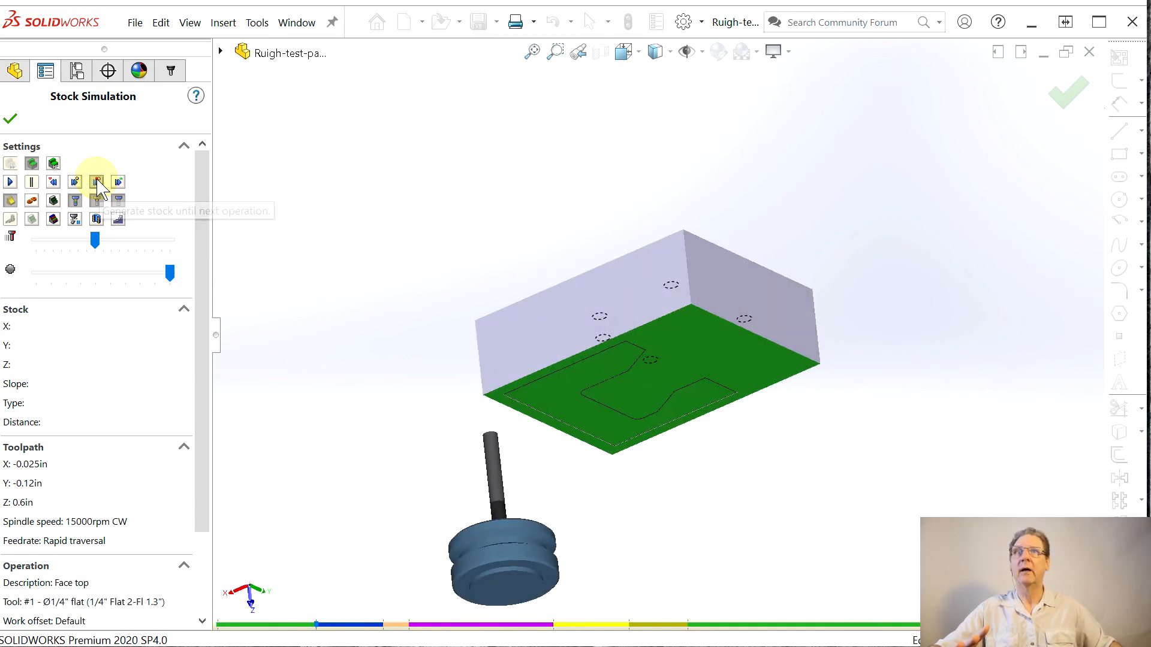
left_click(98, 183)
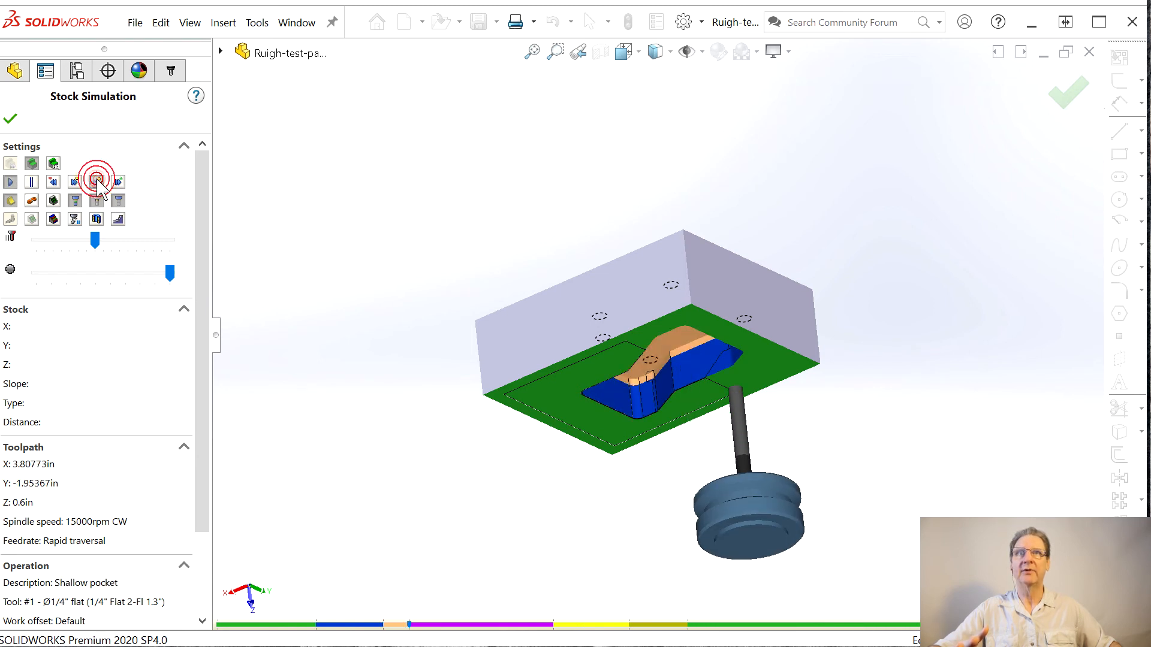
left_click(98, 183)
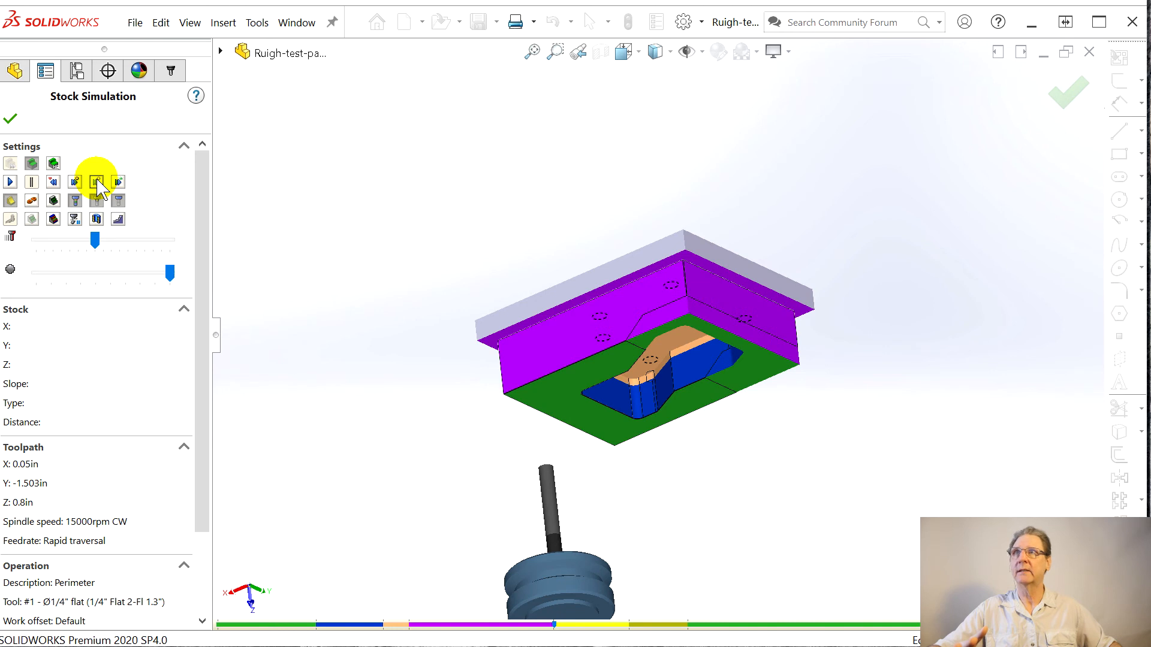
left_click(97, 183)
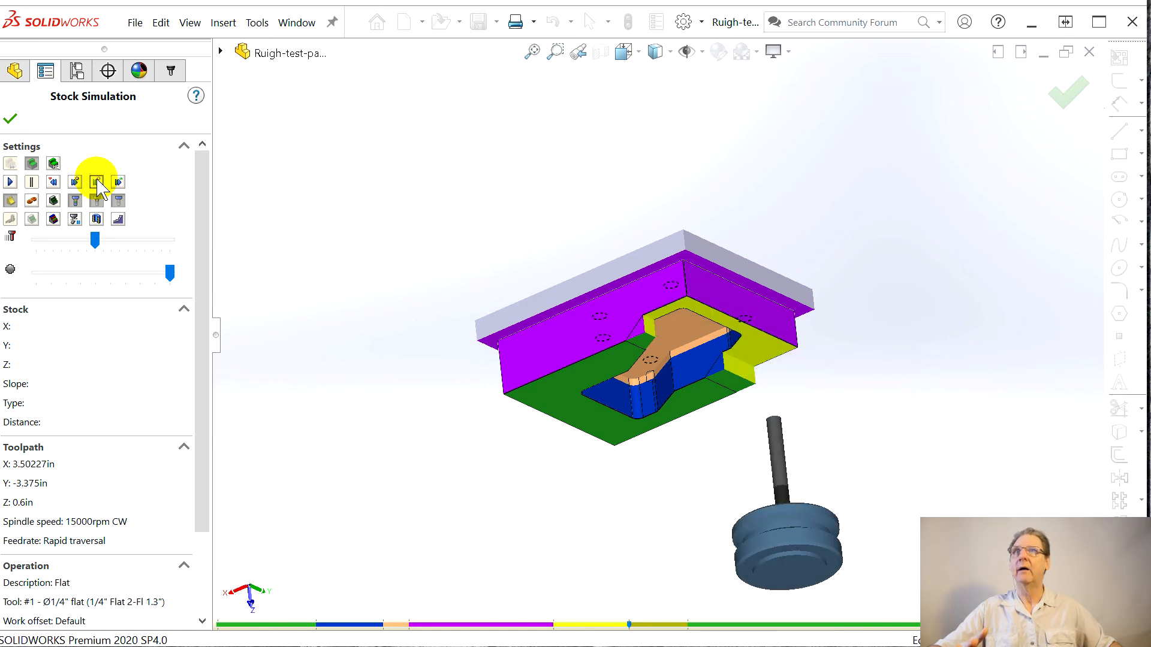
Step: Play the stock simulation through the Face bottom operation, slowing the playback at first and speeding it up once facing is under way
middle_click_drag(514, 260, 608, 390)
left_click(94, 244)
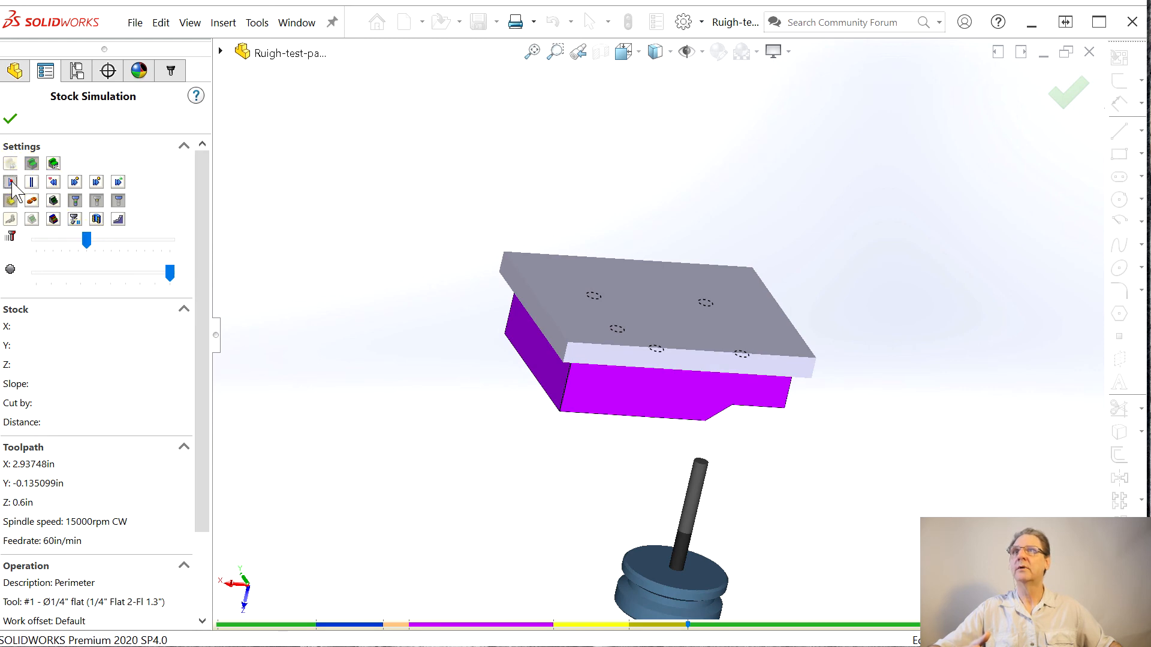
left_click(10, 182)
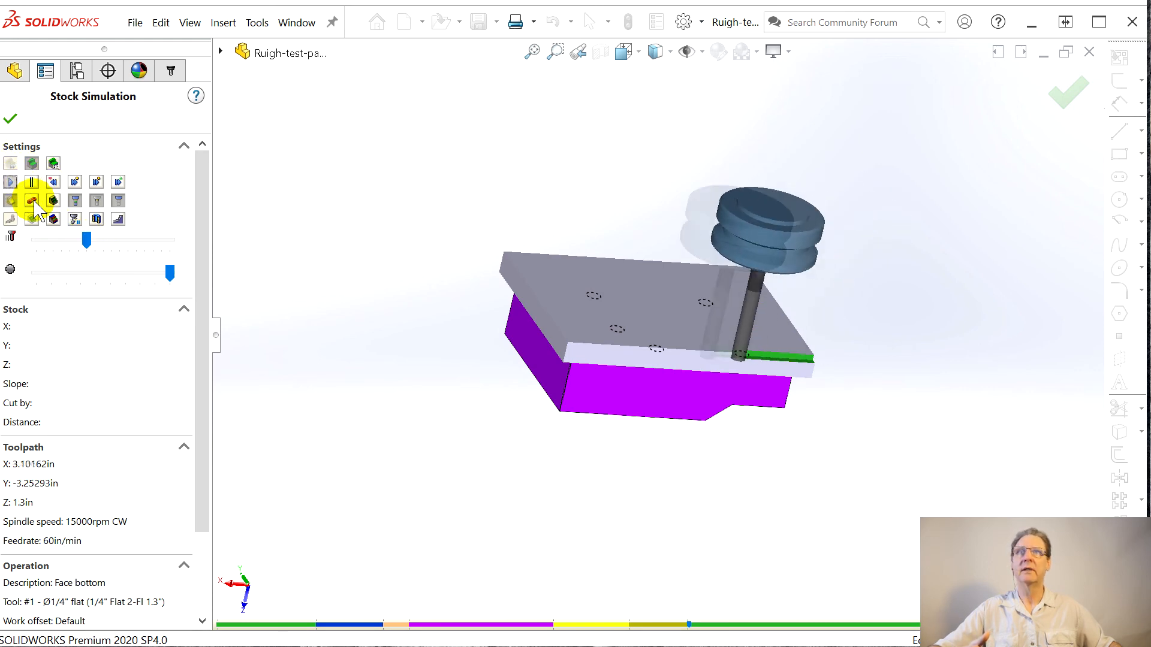
left_click(97, 241)
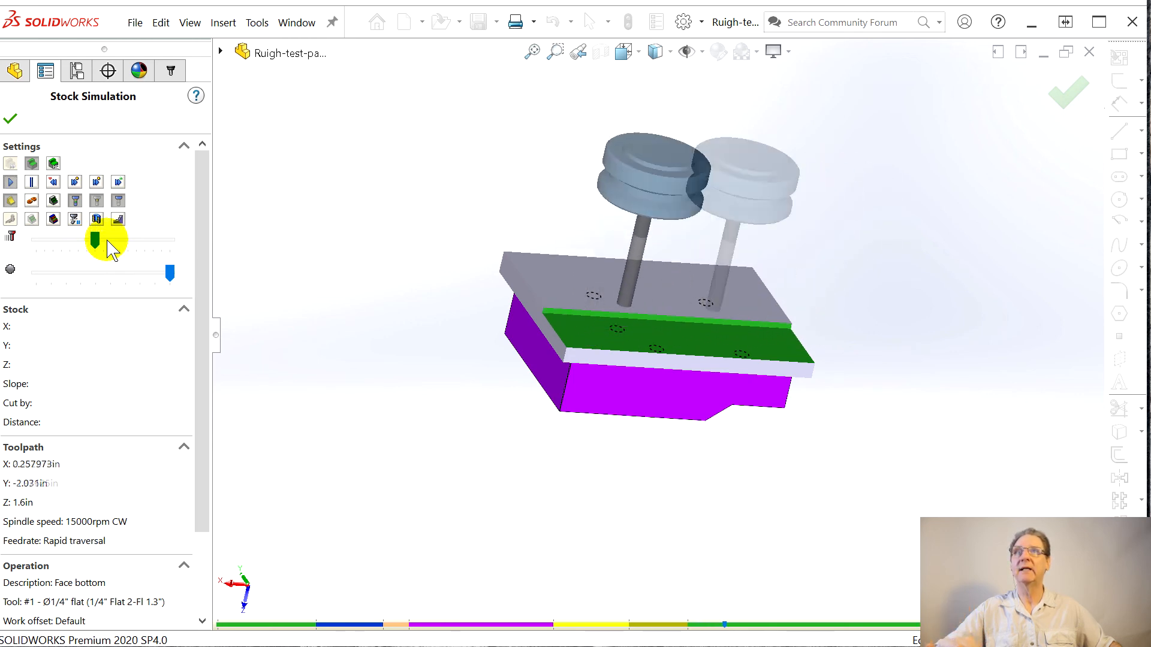
left_click(108, 240)
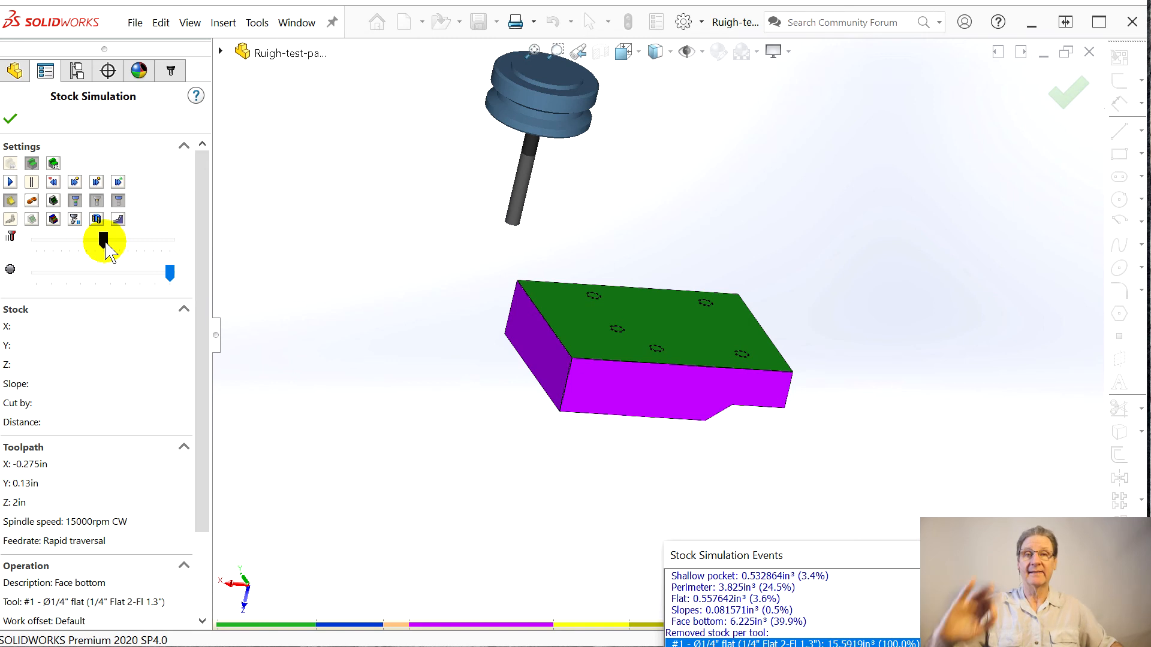
Step: Enable comparison of the simulated stock with the part at a 0.001in tolerance and examine one of the hole locations
middle_click_drag(406, 277, 349, 308)
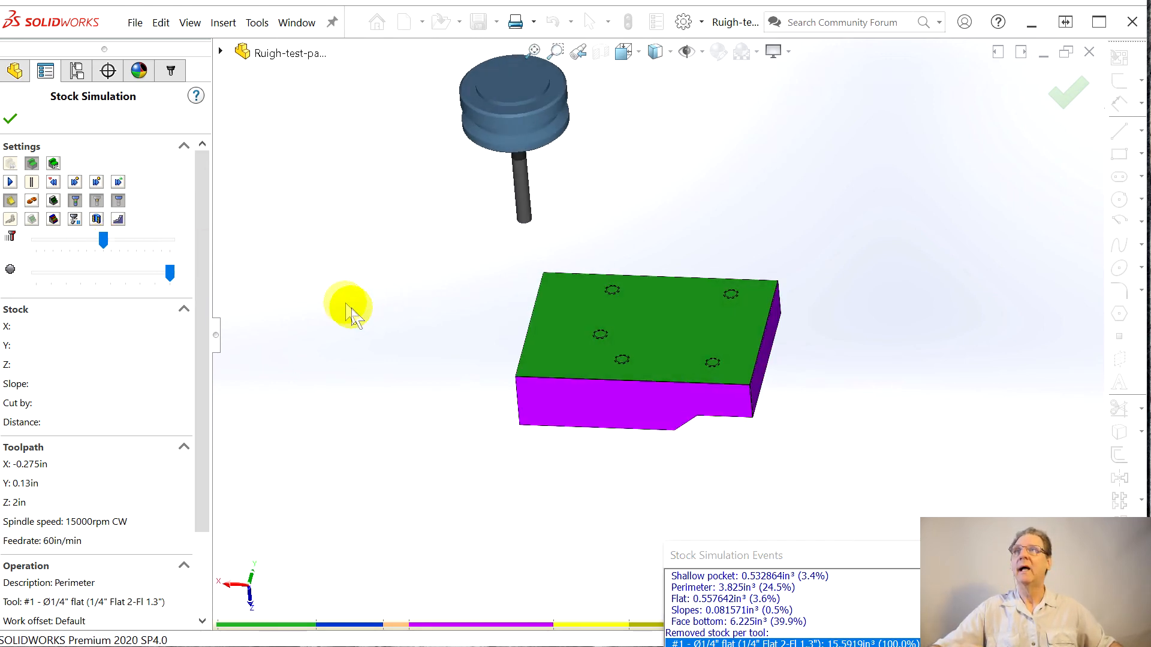
left_click(54, 219)
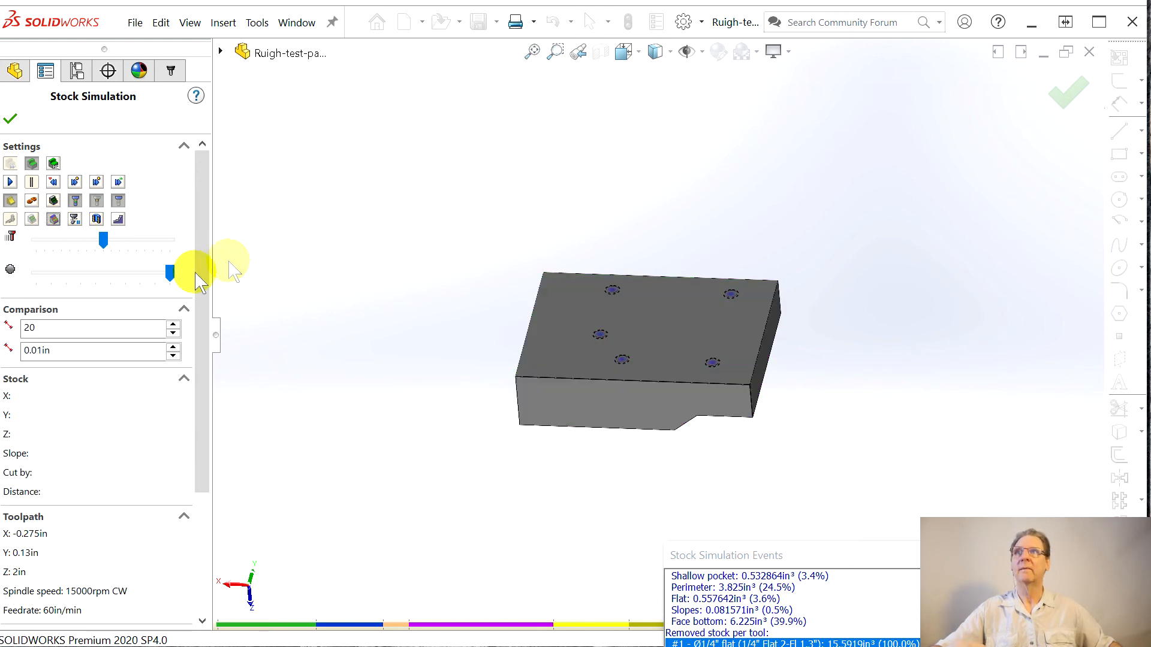
left_click(37, 352)
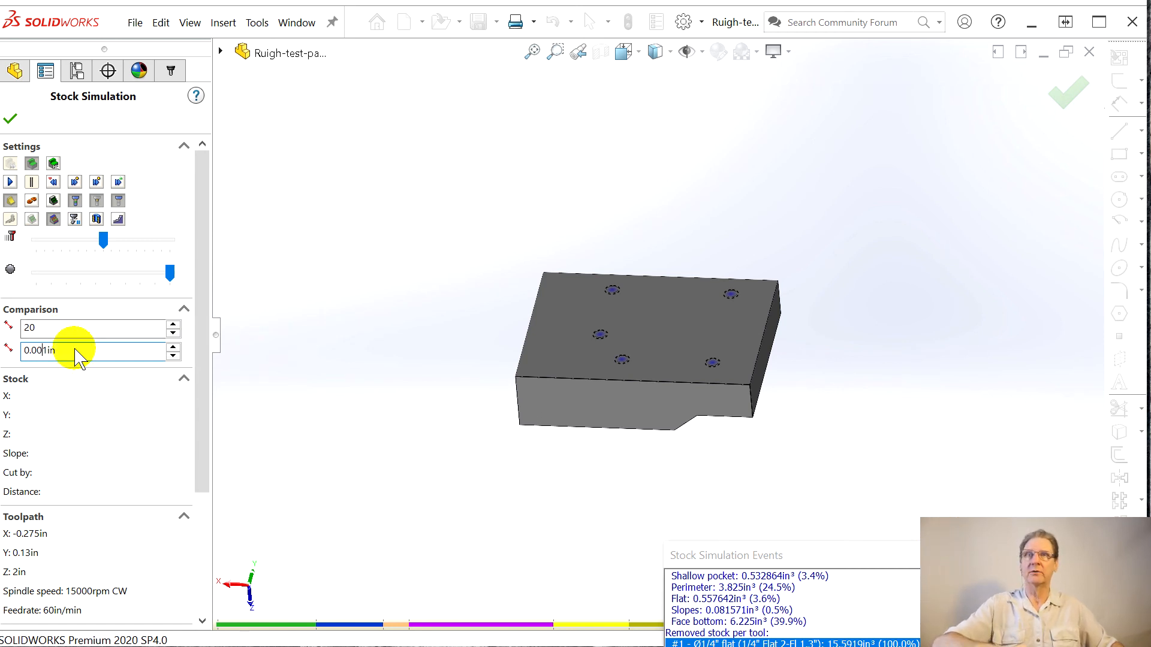
scroll(628, 357, "down", 5)
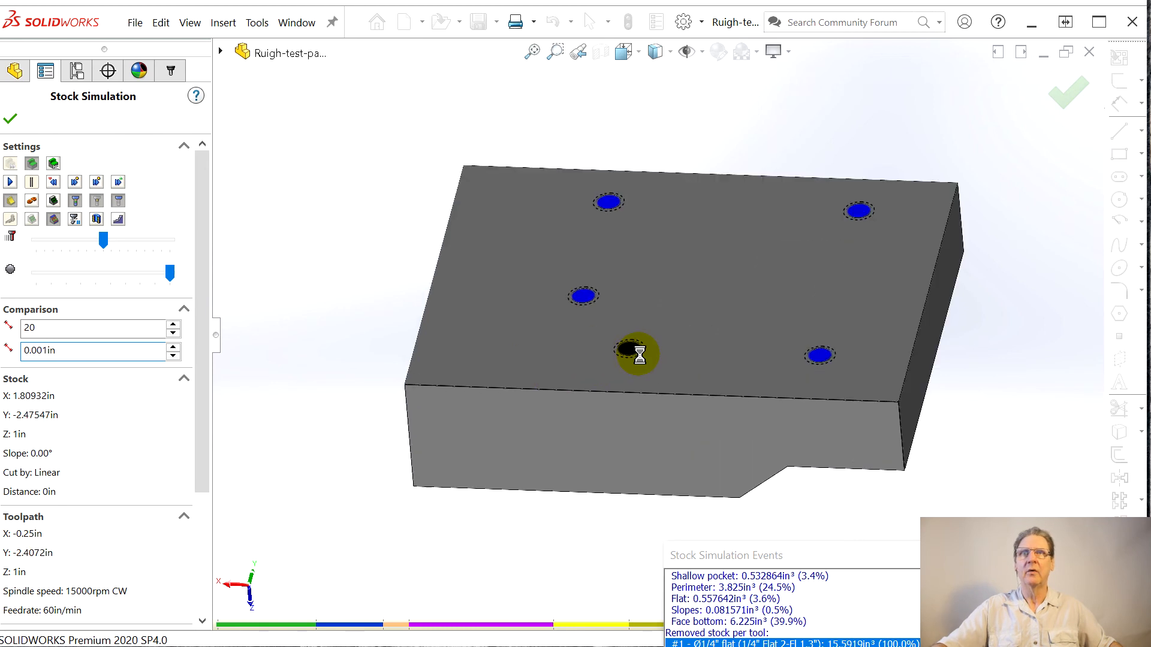
scroll(646, 340, "down", 4)
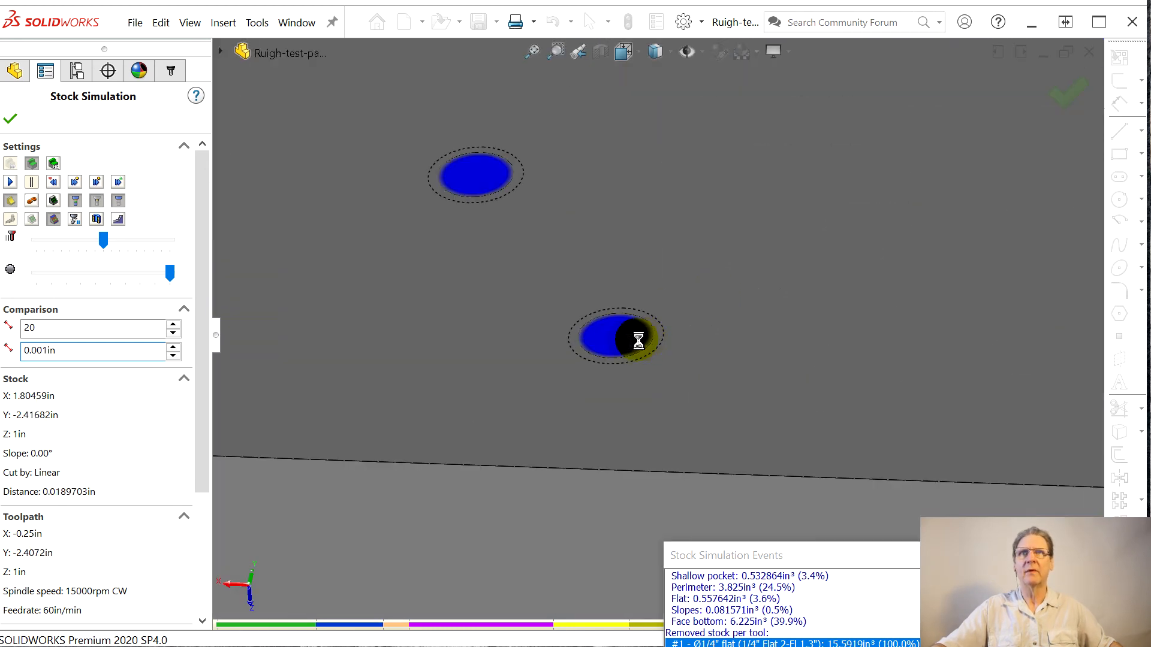
scroll(620, 347, "down", 4)
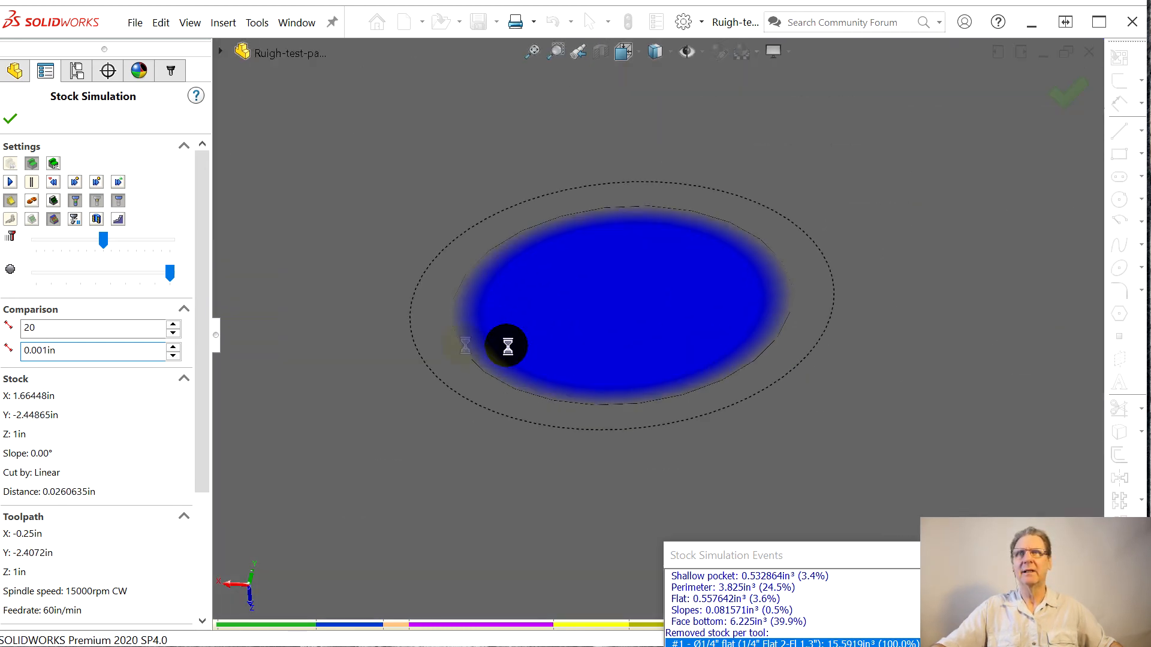
scroll(446, 349, "down", 3)
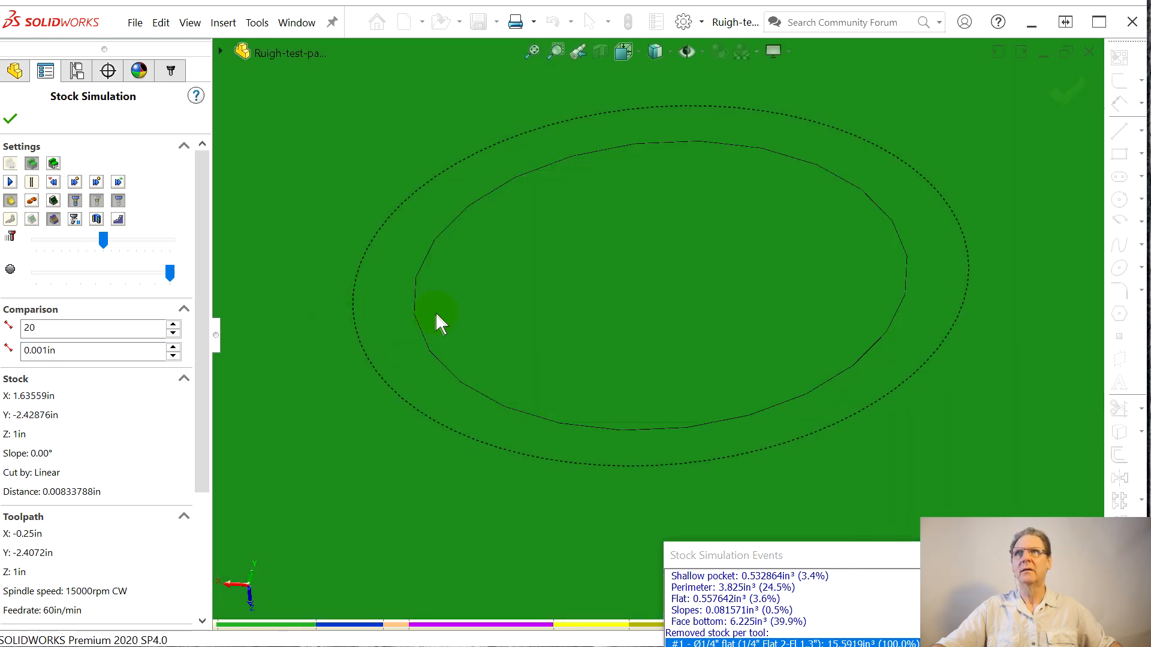
Step: Set the first comparison value, above the tolerance, to 2 and apply it to the simulated stock
left_click(66, 331)
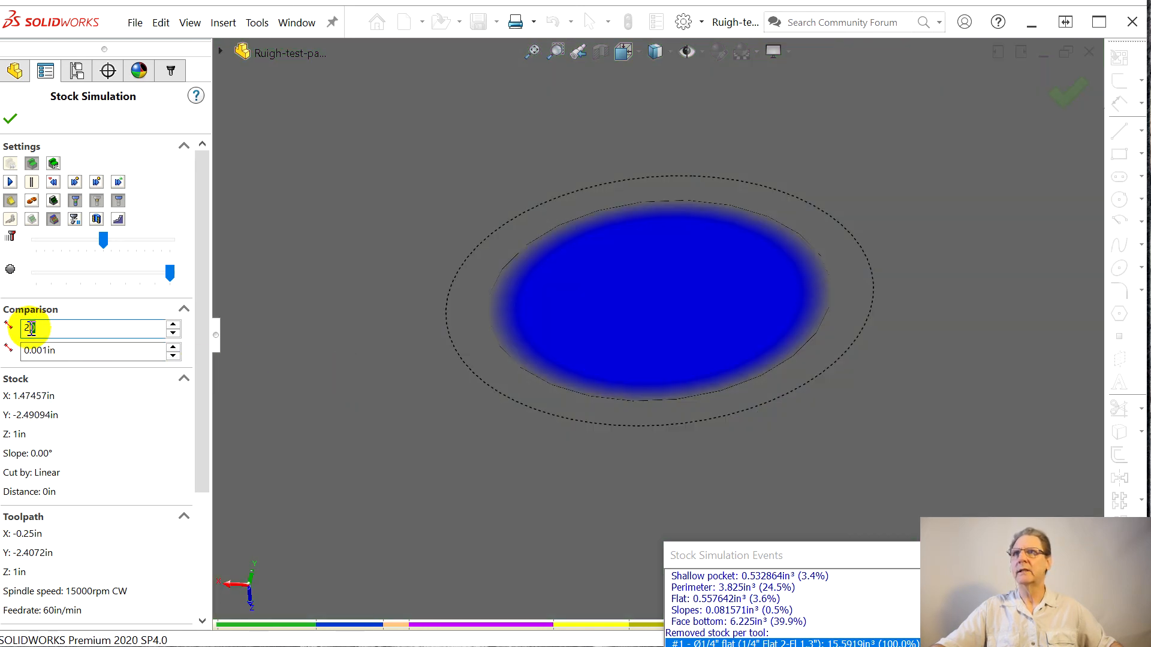
key("BackSpace")
left_click(41, 349)
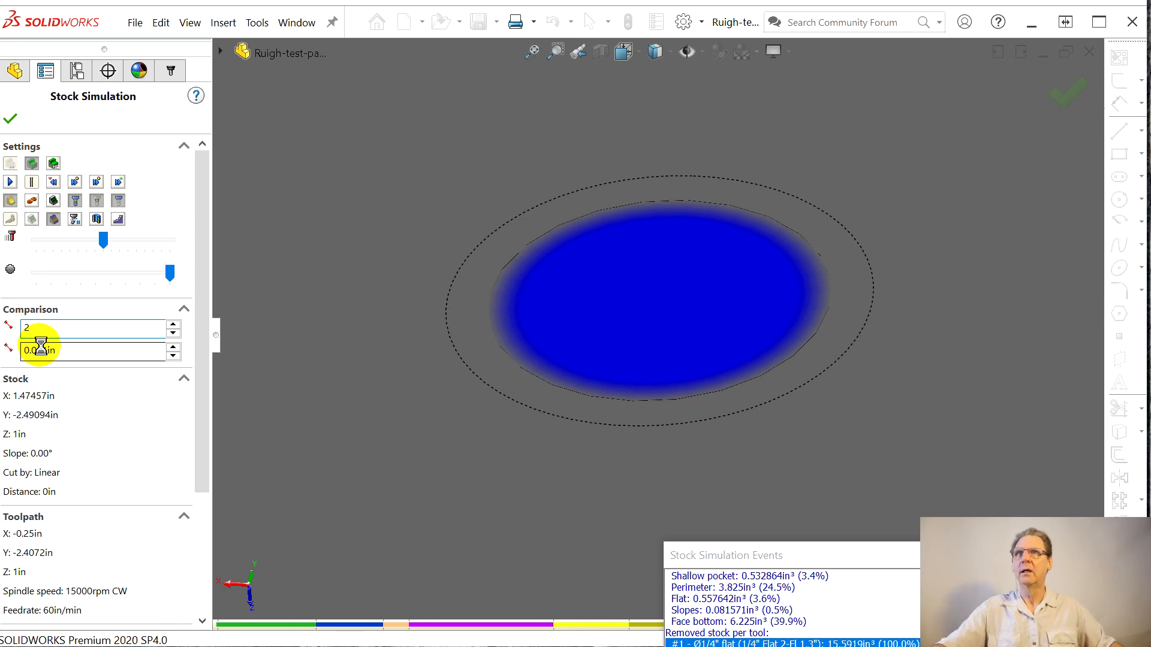
left_click(41, 348)
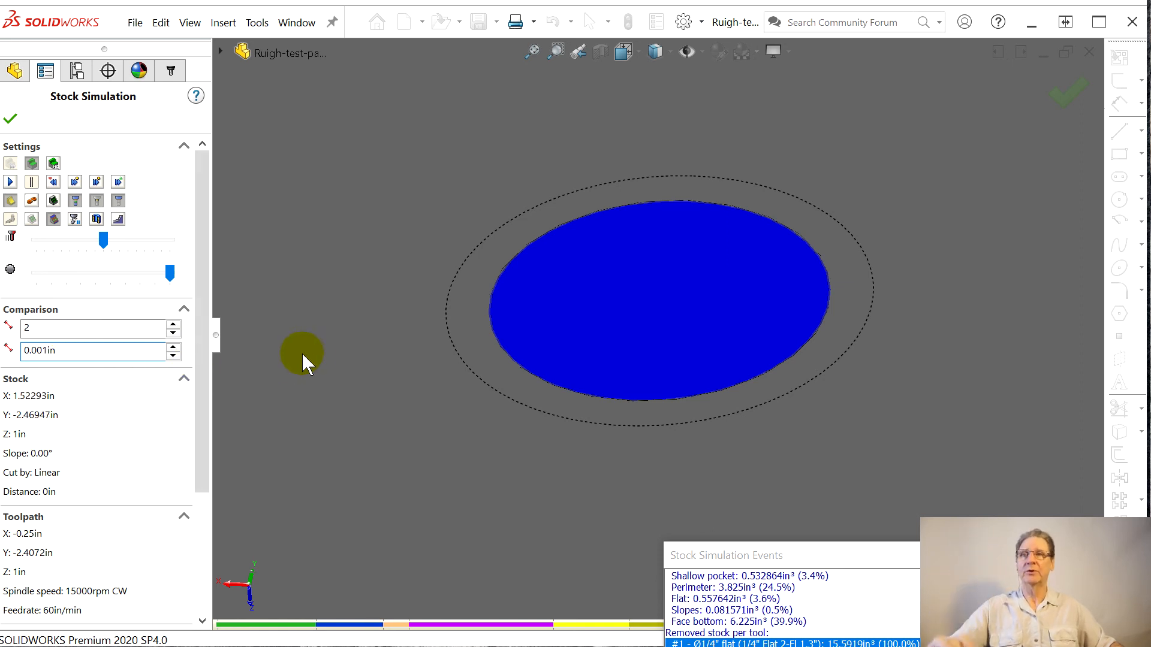
Step: Jump to different points on the stock simulation timeline, fit the whole part in view, and play the simulation through to the end
mouse_move(336, 620)
left_mouse_down()
mouse_move(279, 624)
mouse_move(379, 629)
left_mouse_up()
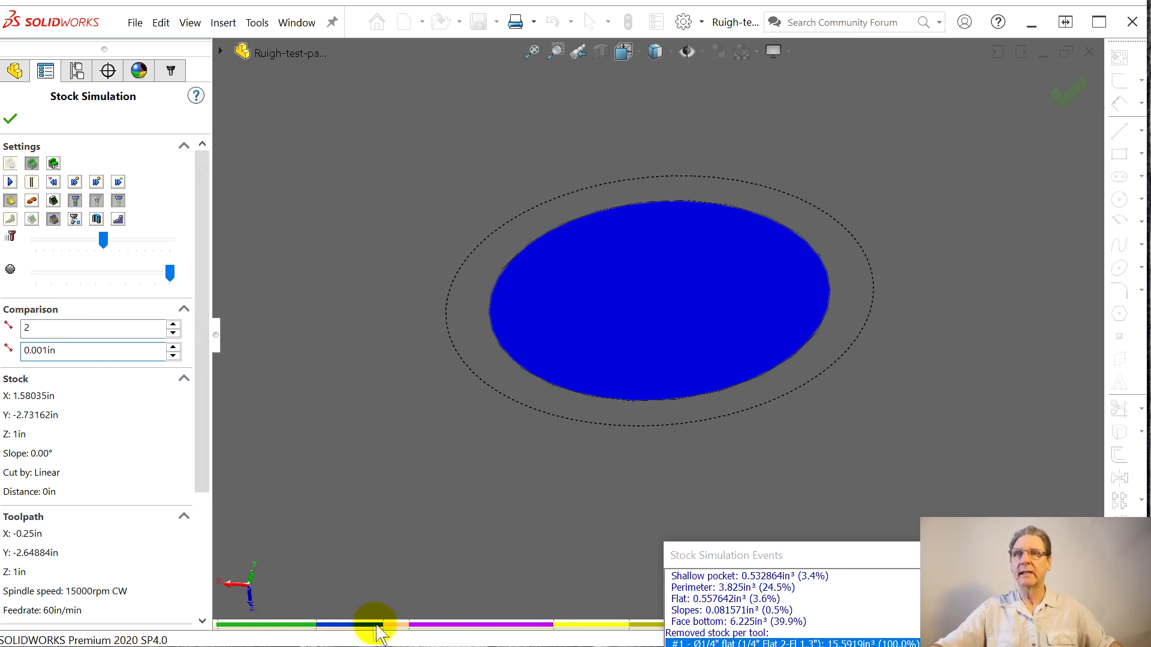
mouse_move(298, 626)
left_mouse_down()
mouse_move(424, 623)
mouse_move(434, 509)
left_mouse_up()
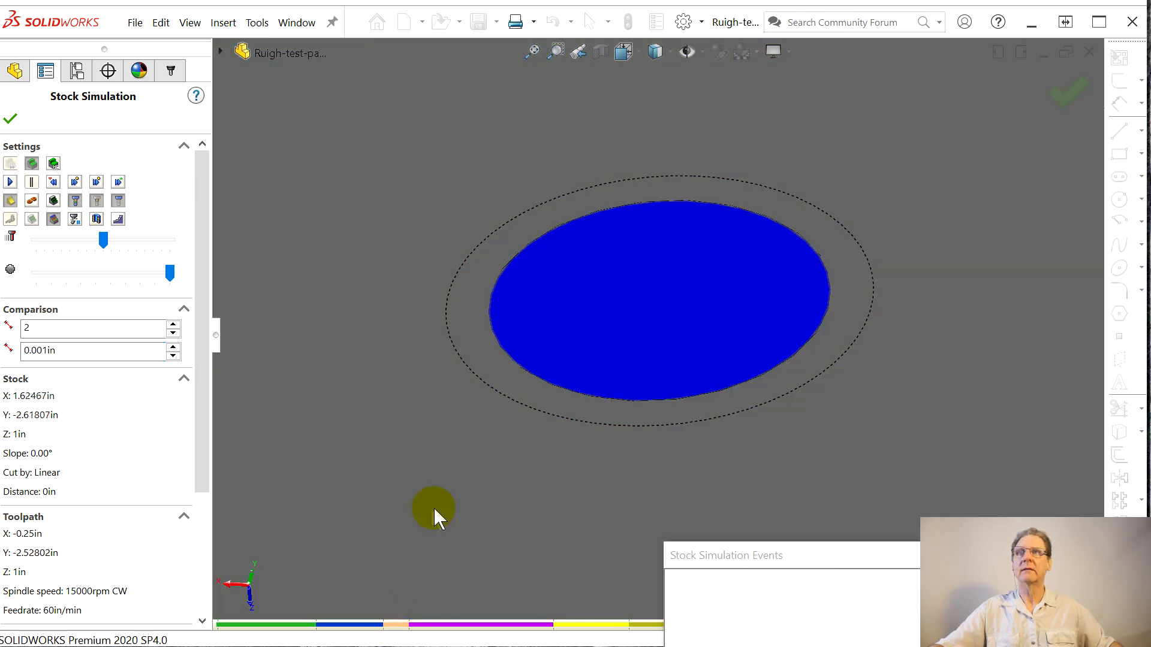
left_click_drag(336, 632, 470, 474)
left_click(533, 59)
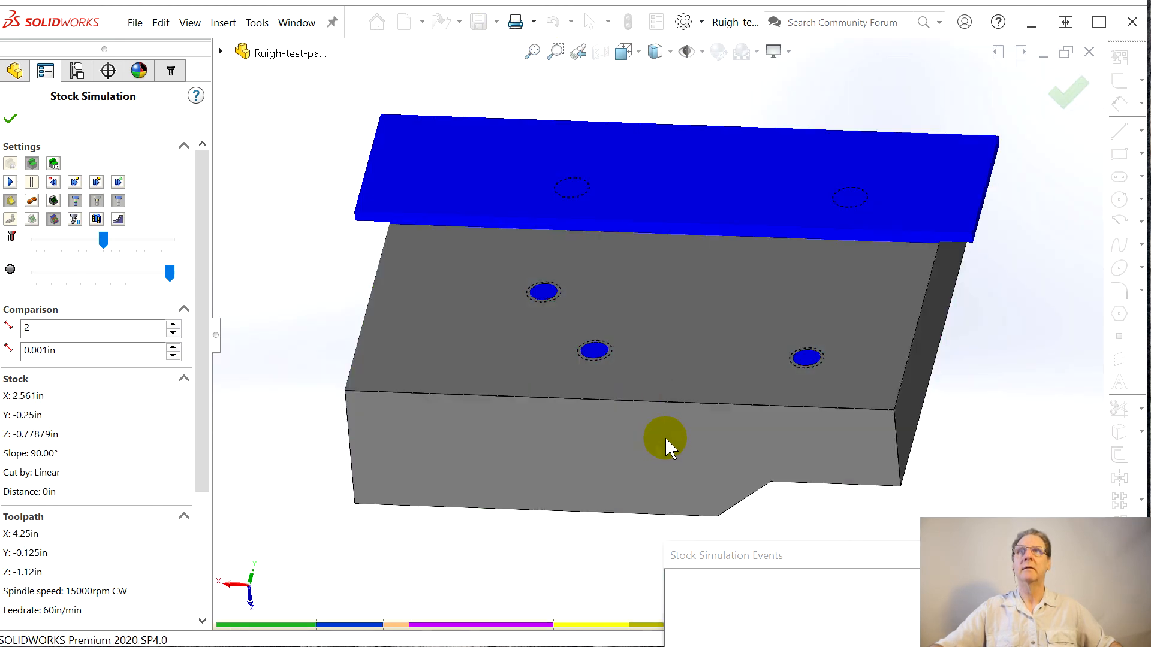
left_click(463, 625)
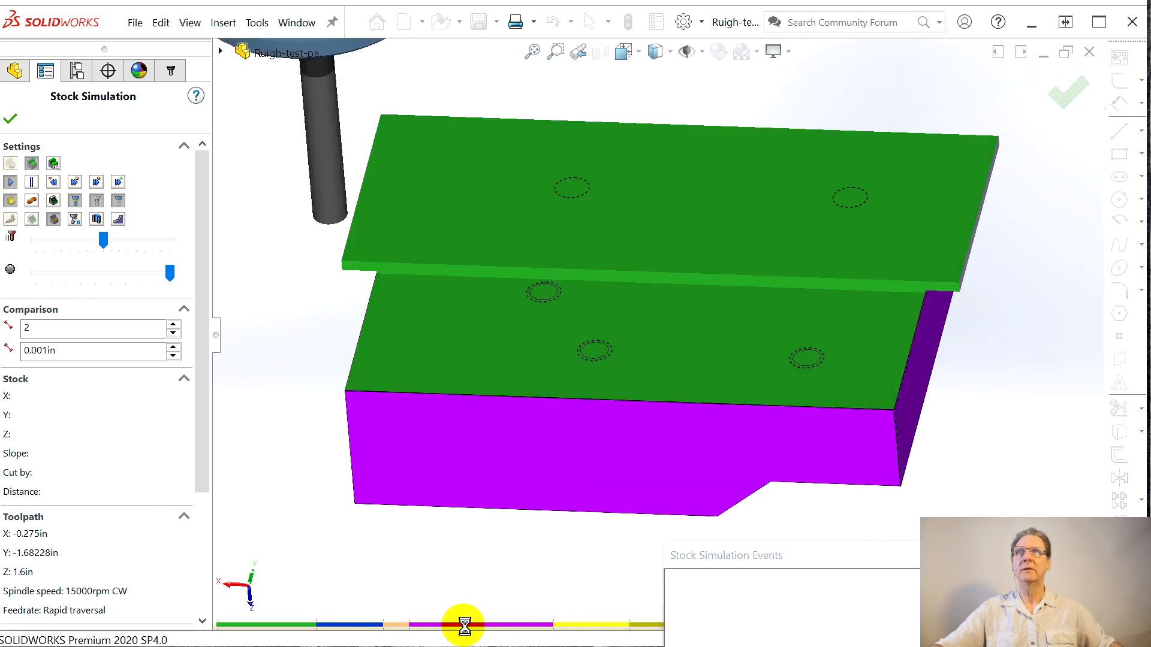
left_click(9, 181)
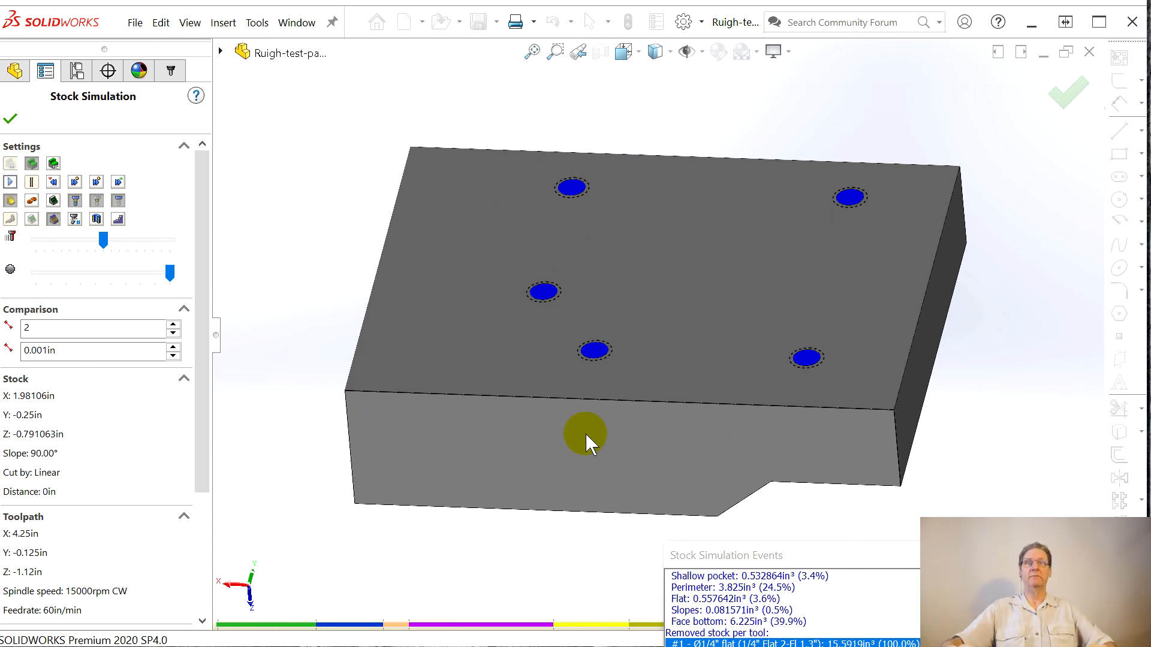
Step: Show the top side of the compared stock and close the Stock Simulation Events window
middle_click_drag(612, 470, 568, 126)
middle_click_drag(650, 325, 688, 398)
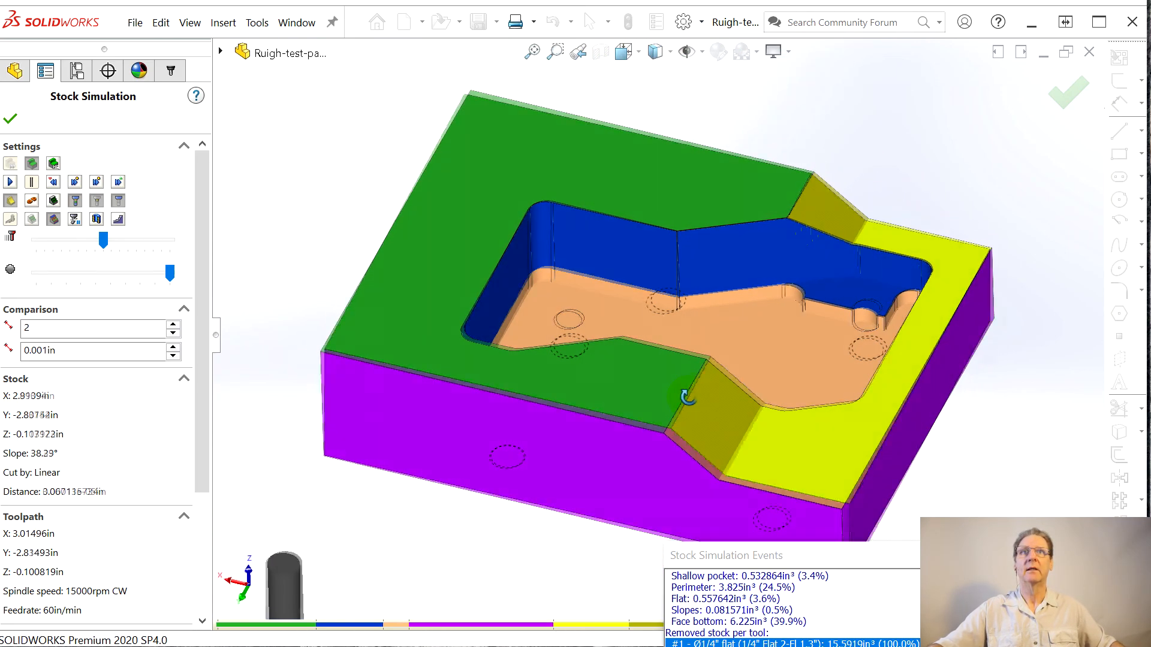
left_click_drag(1002, 557, 941, 393)
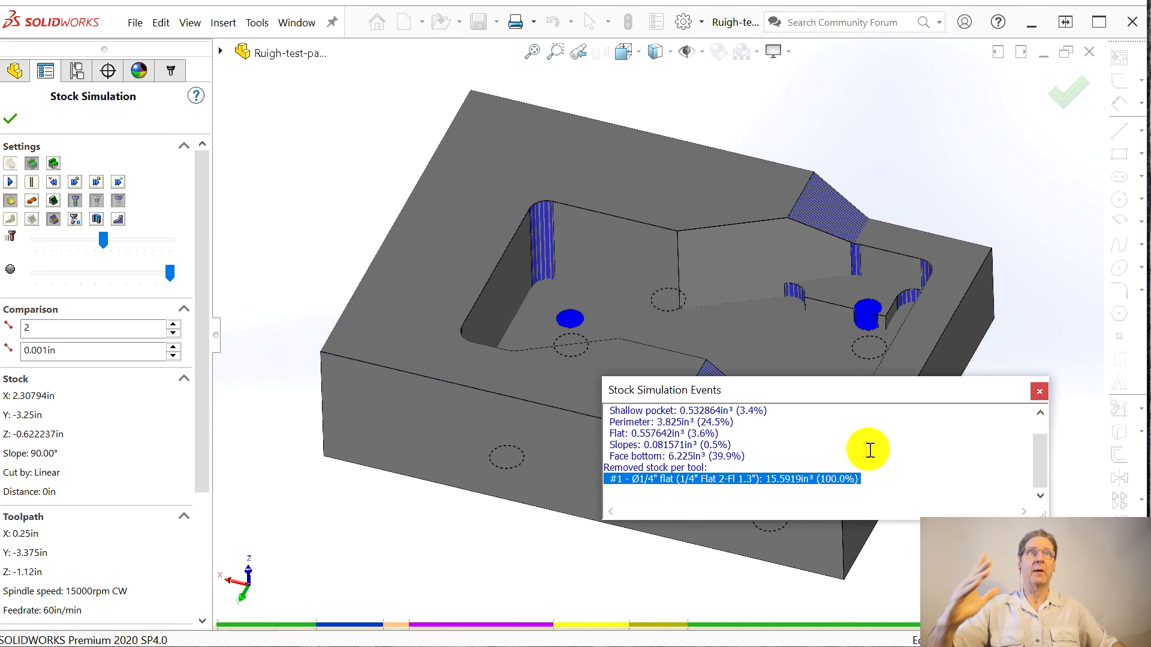
left_click(1039, 392)
Step: Examine the comparison at the pocket's rounded corners and the raised floor area's fillets, and close the stock simulation
left_click(623, 472)
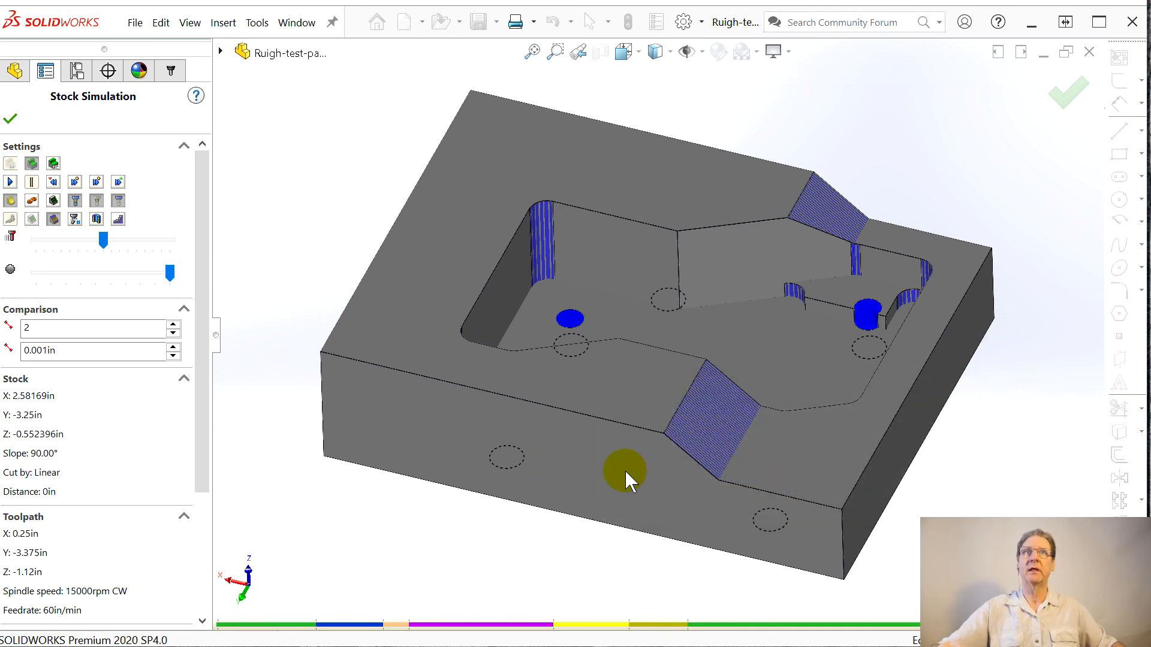
middle_click_drag(622, 473, 616, 473)
left_click(582, 253)
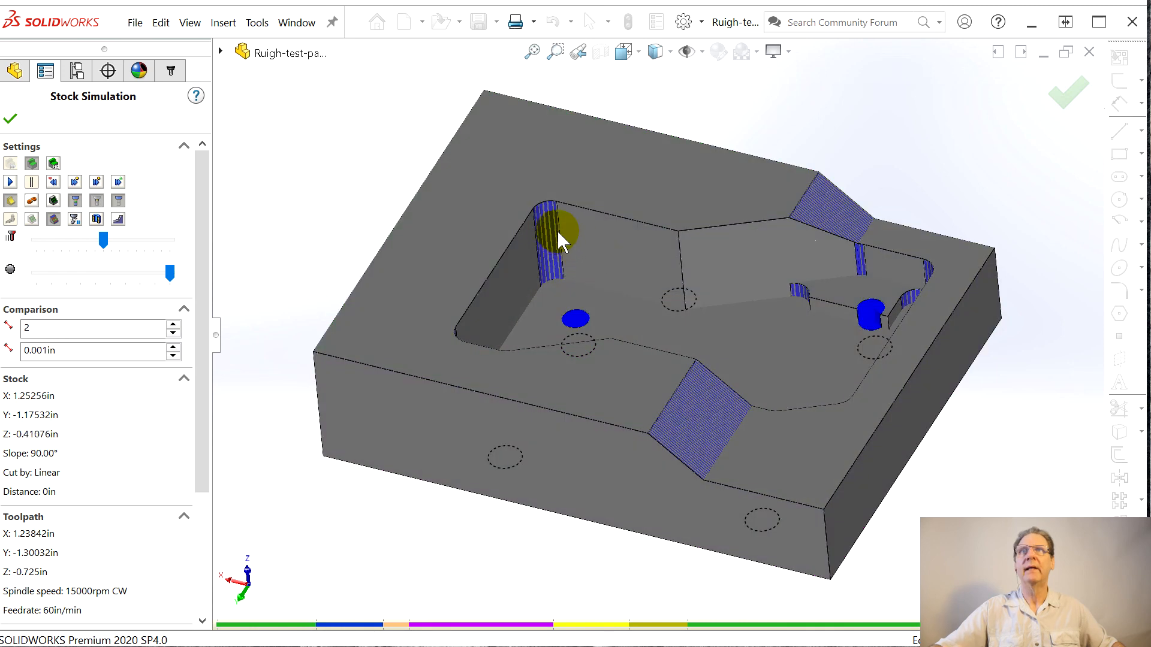
left_click(851, 257)
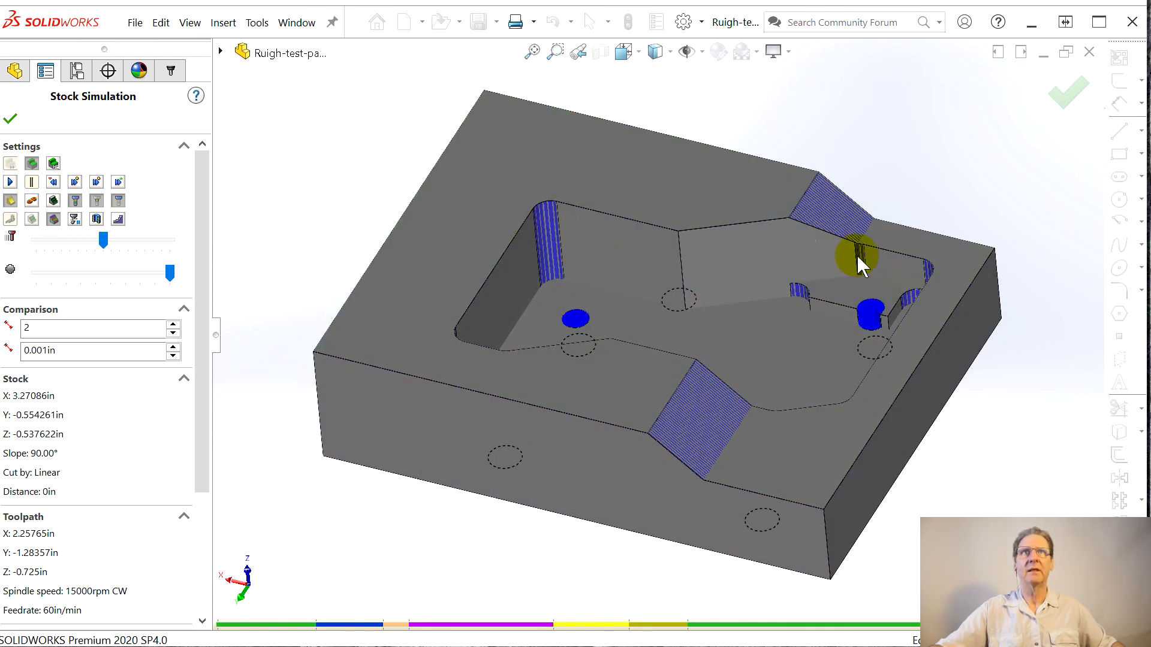
middle_click_drag(782, 327, 796, 343)
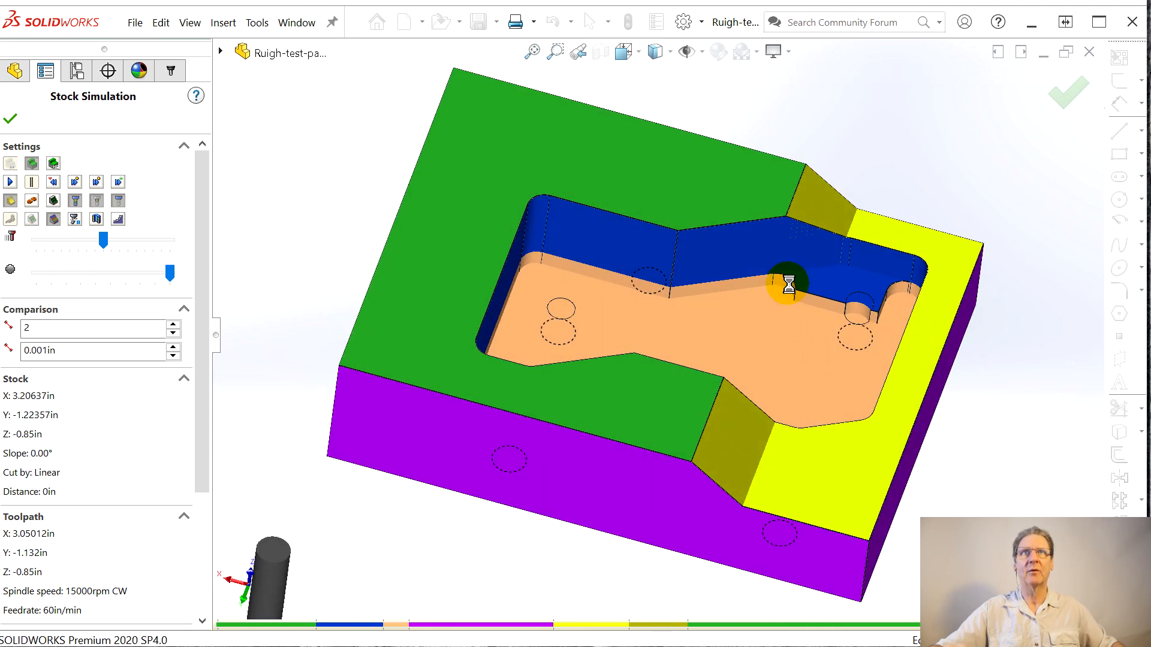
left_click(779, 278)
left_click(794, 282)
left_click(918, 277)
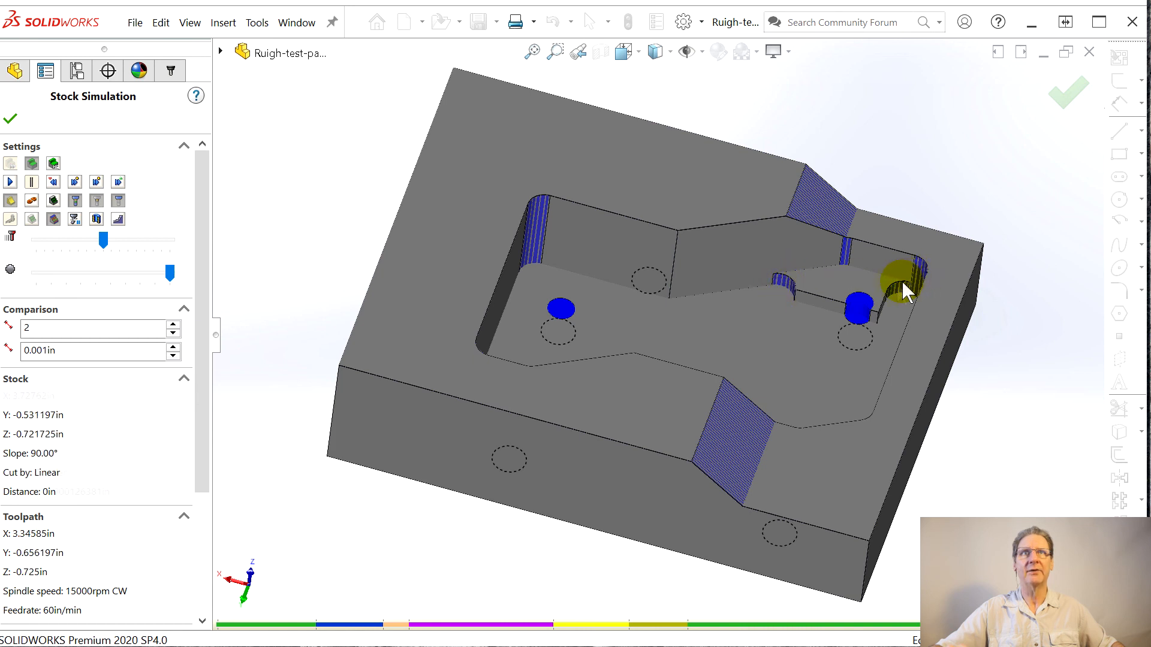
left_click(743, 318)
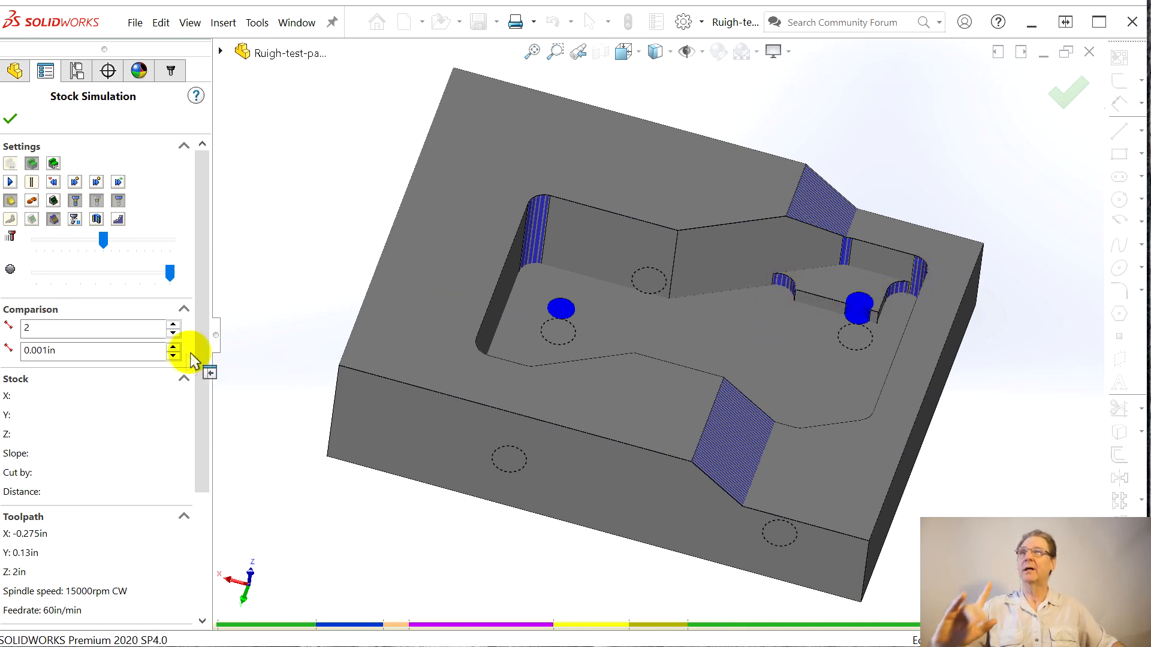
left_click(12, 119)
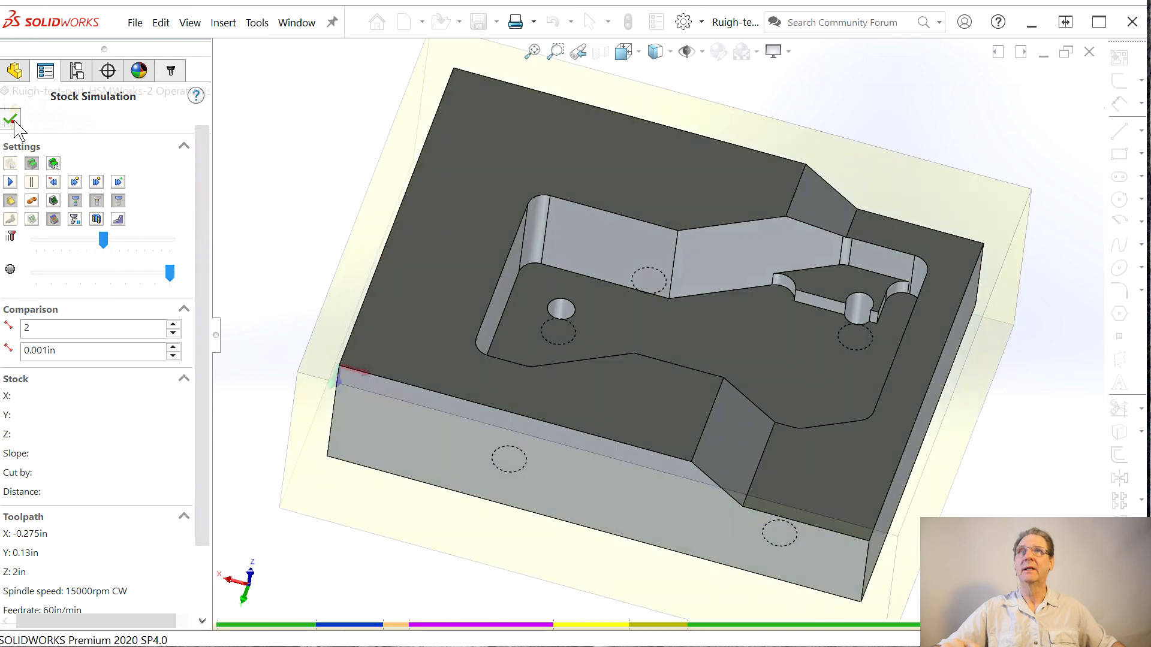